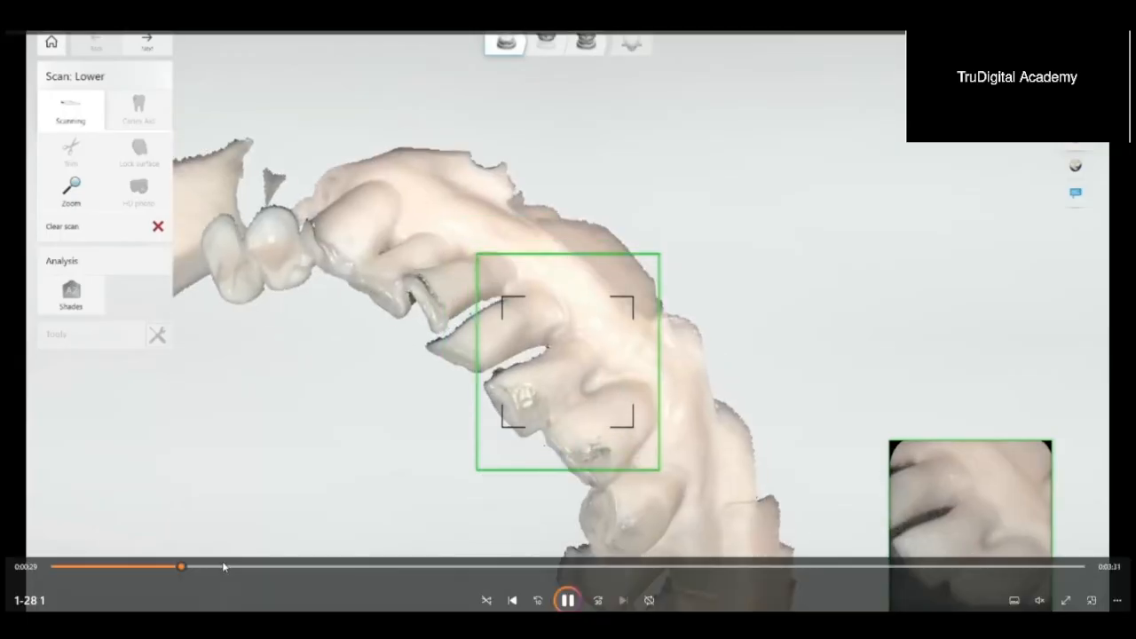
# Step: Skip forward through the recording's lower jaw scan to the start of the upper scan
pyautogui.click(222, 566)
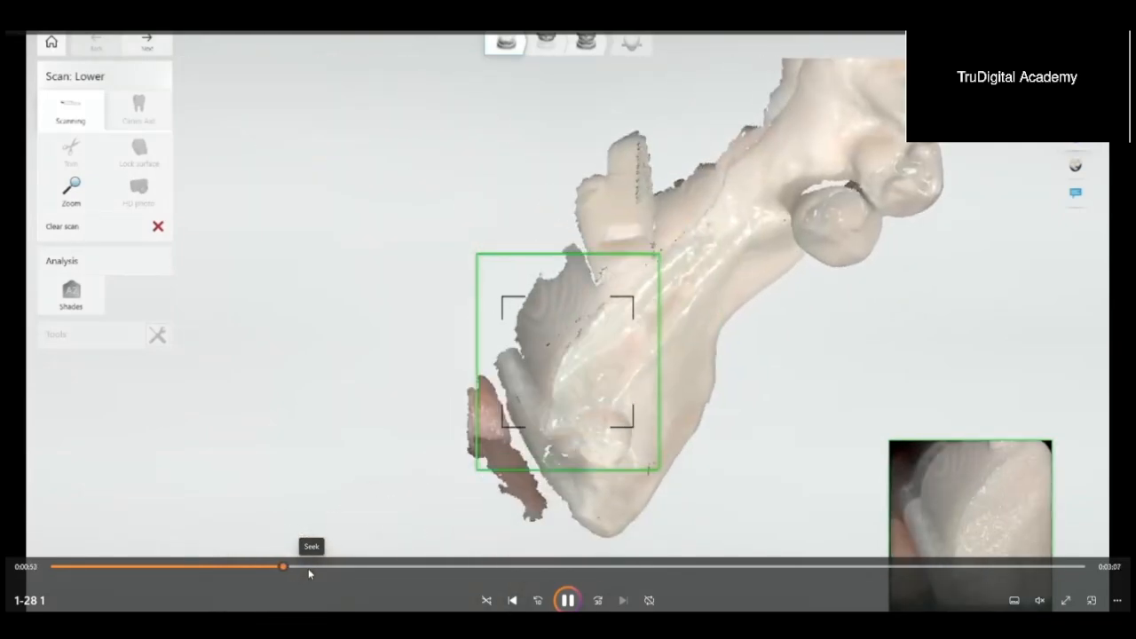
pyautogui.click(309, 568)
pyautogui.click(329, 567)
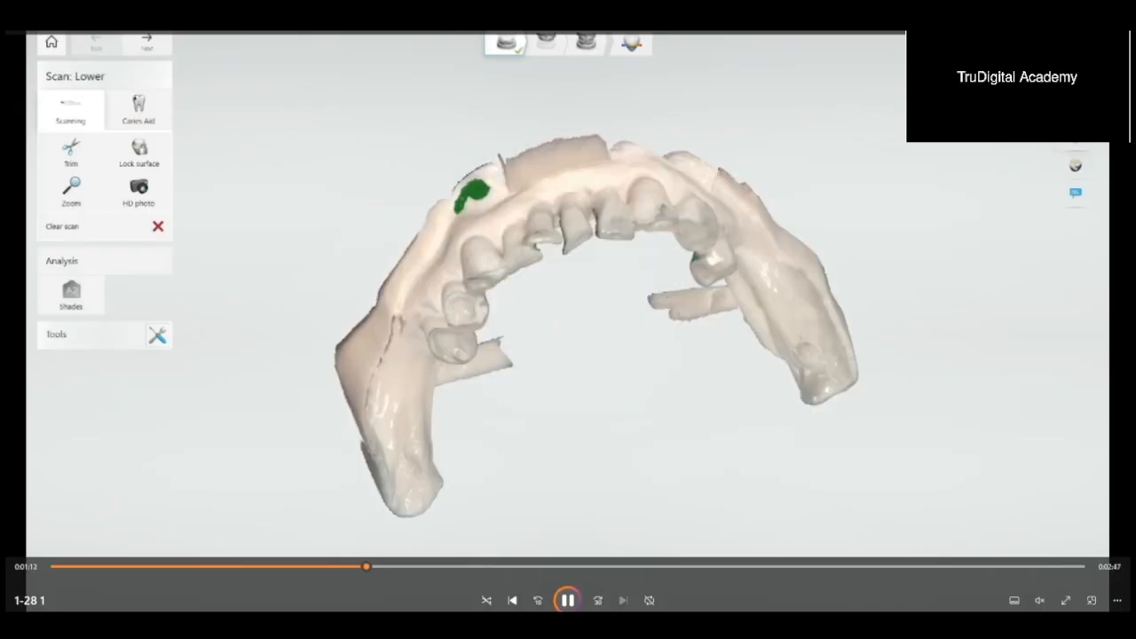
pyautogui.click(396, 566)
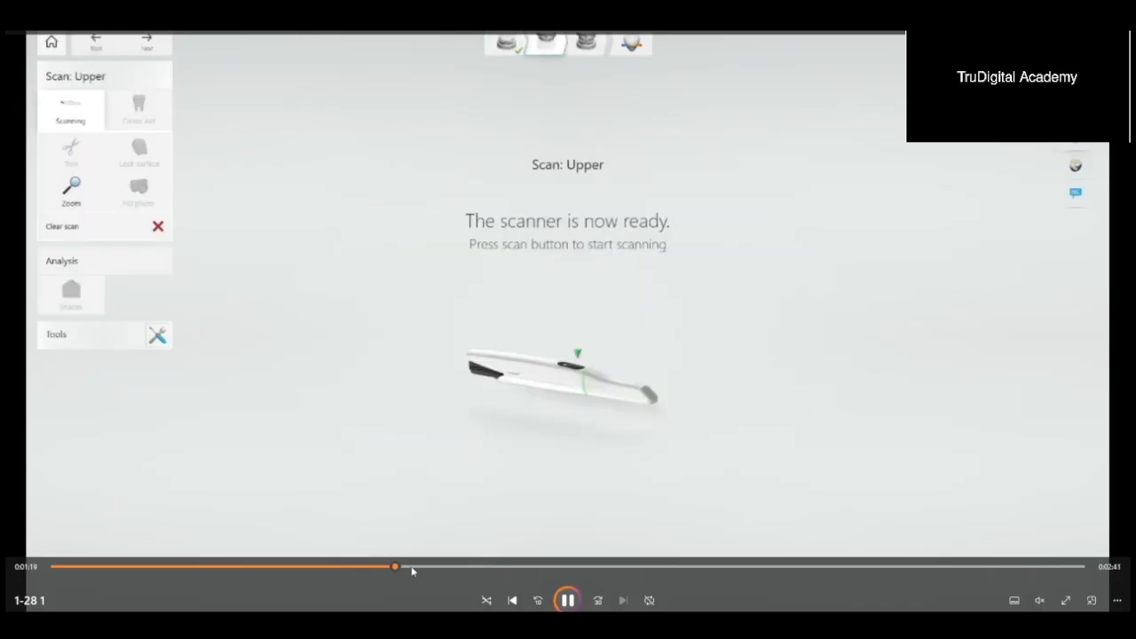
# Step: Skip through the upper jaw scanning footage to the completed upper arch
pyautogui.click(416, 566)
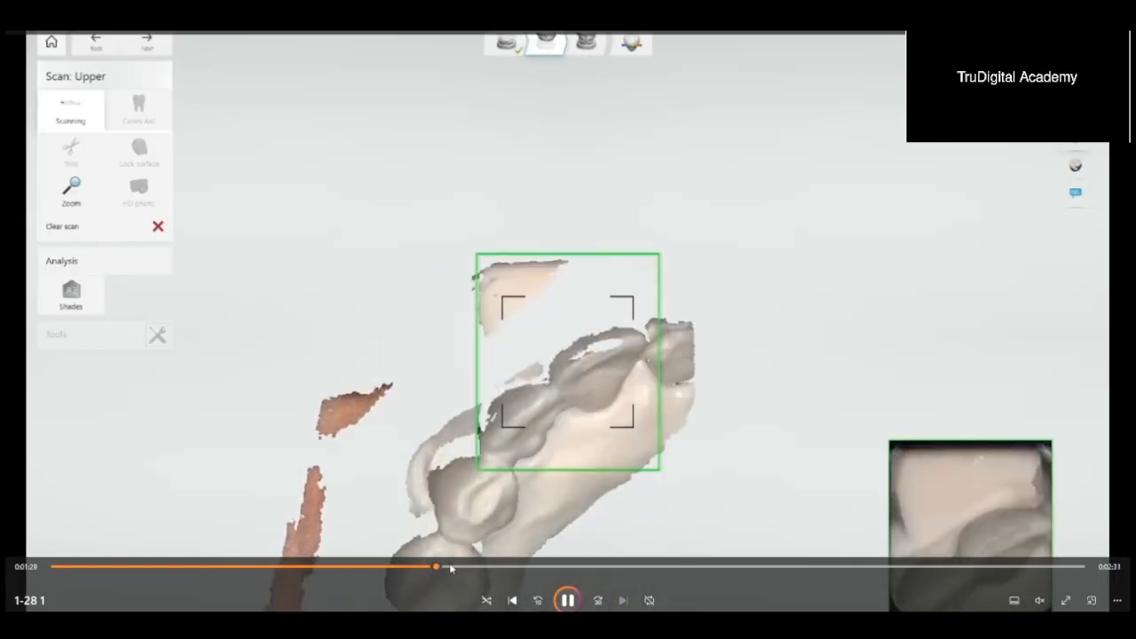
pyautogui.click(515, 569)
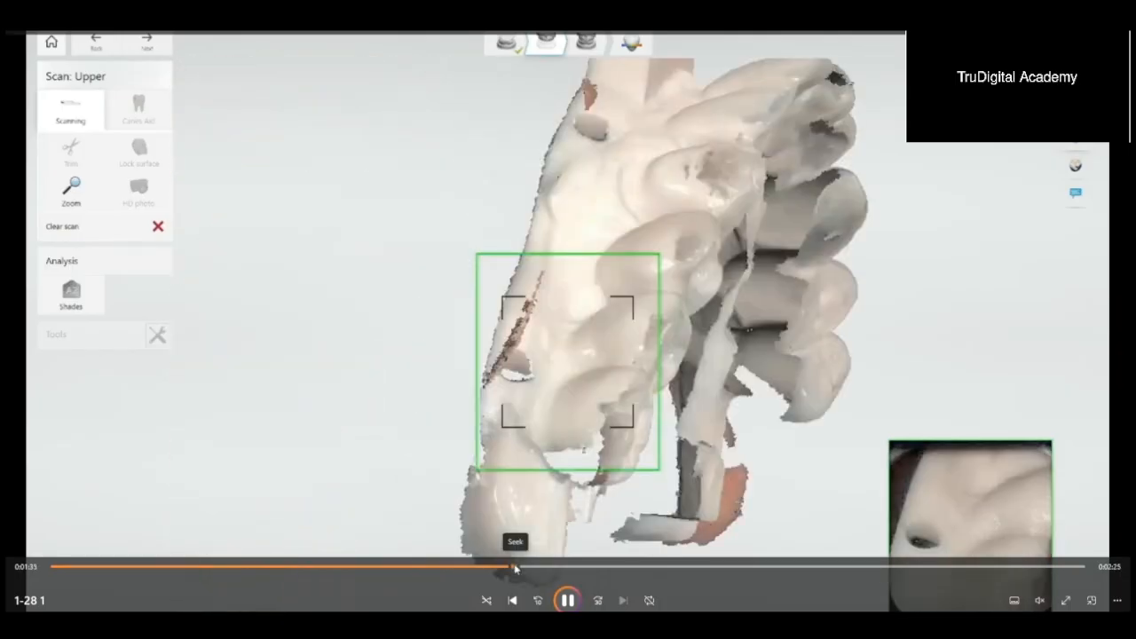
pyautogui.click(550, 567)
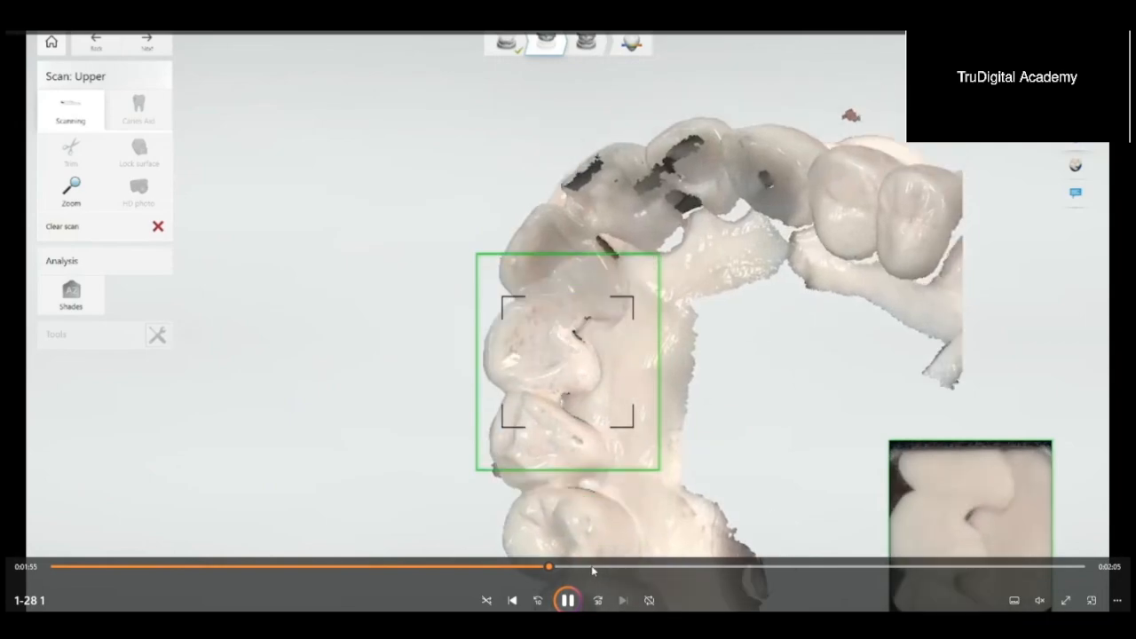
pyautogui.click(592, 569)
pyautogui.click(640, 568)
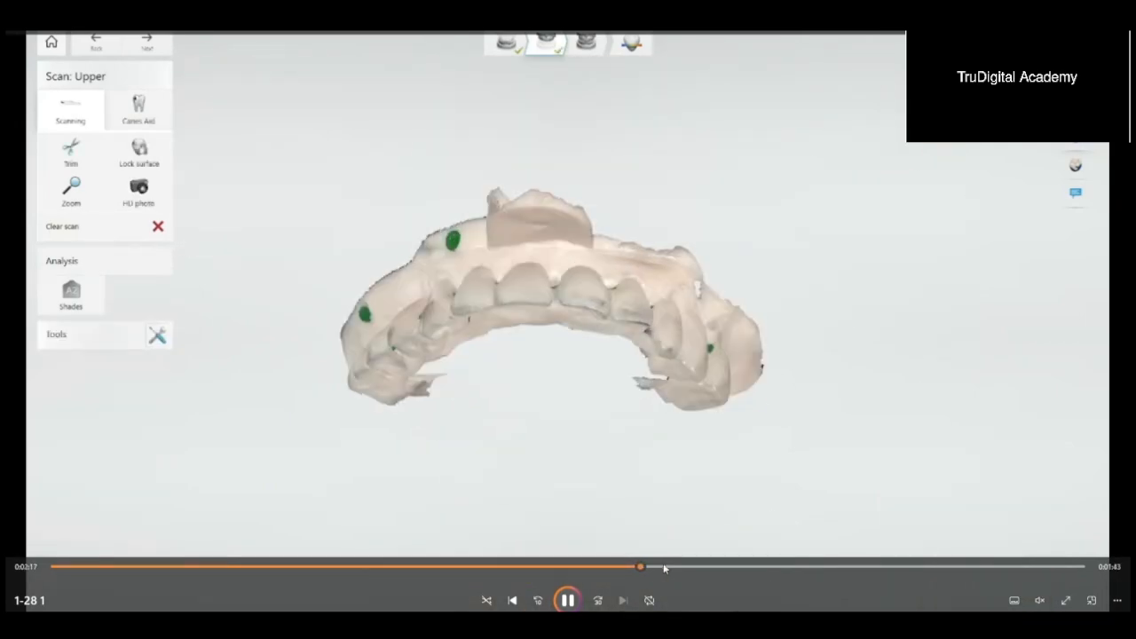
# Step: Skip past the occlusion scans and pause the recording on the aligned upper and lower arches at 0:02:52
pyautogui.click(667, 566)
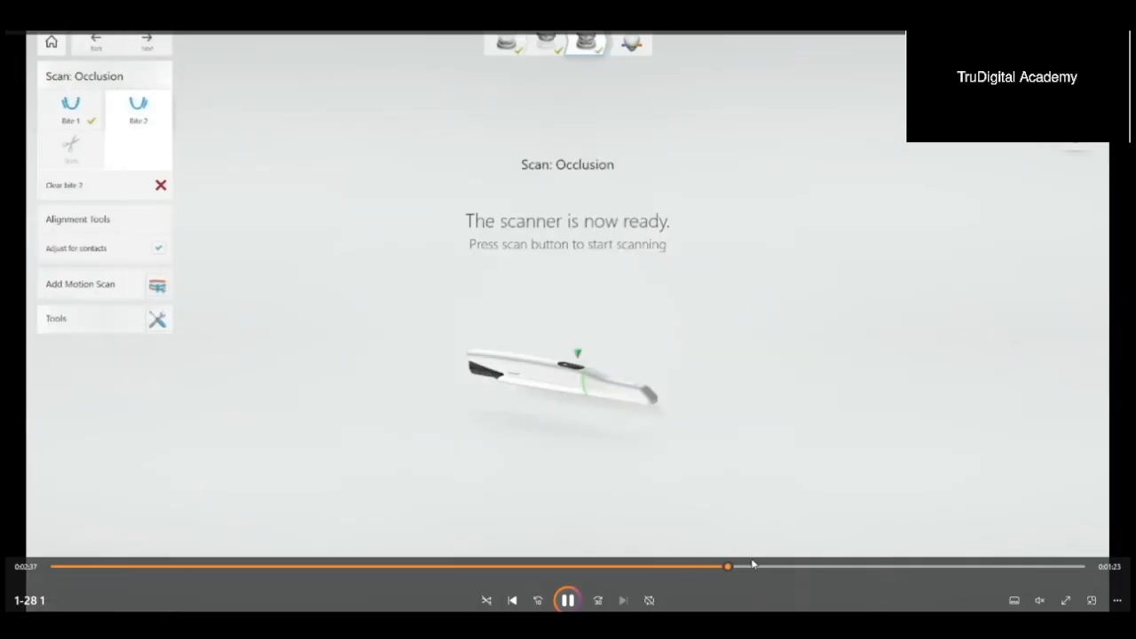
pyautogui.click(761, 565)
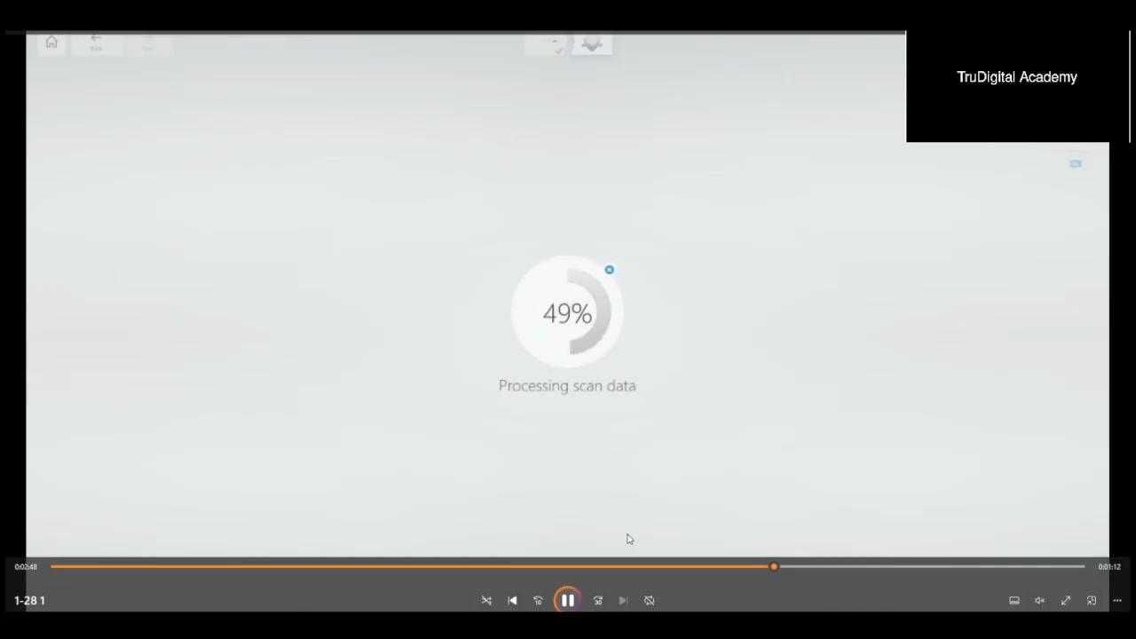
pyautogui.click(567, 601)
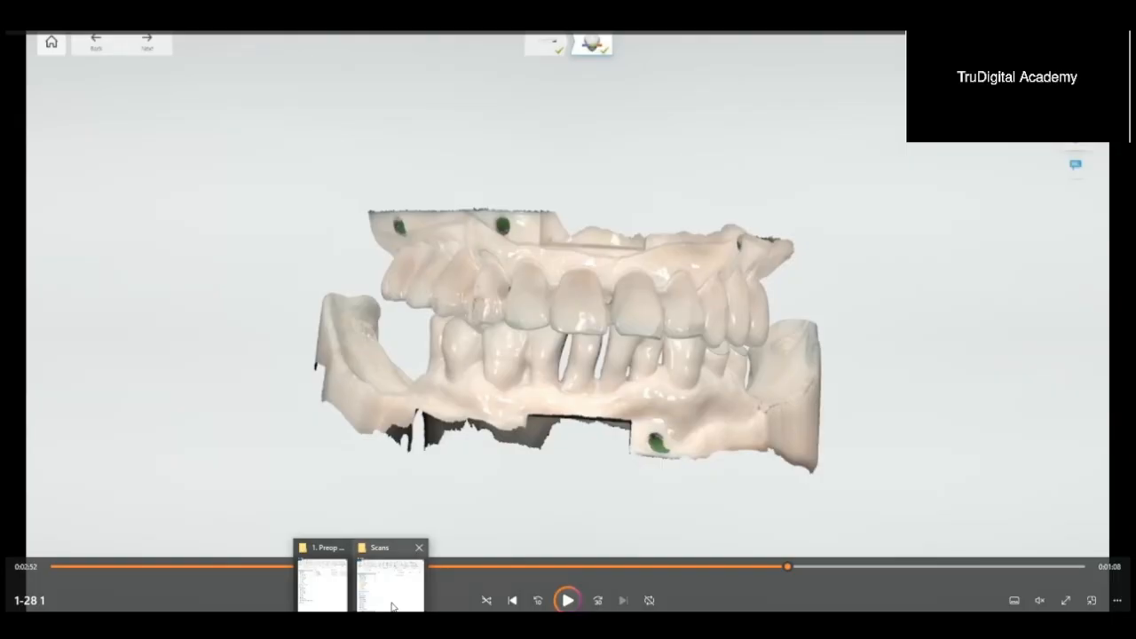
# Step: Switch to the Scans folder in File Explorer and paste the four copied bite and jaw scan files into it
pyautogui.click(395, 603)
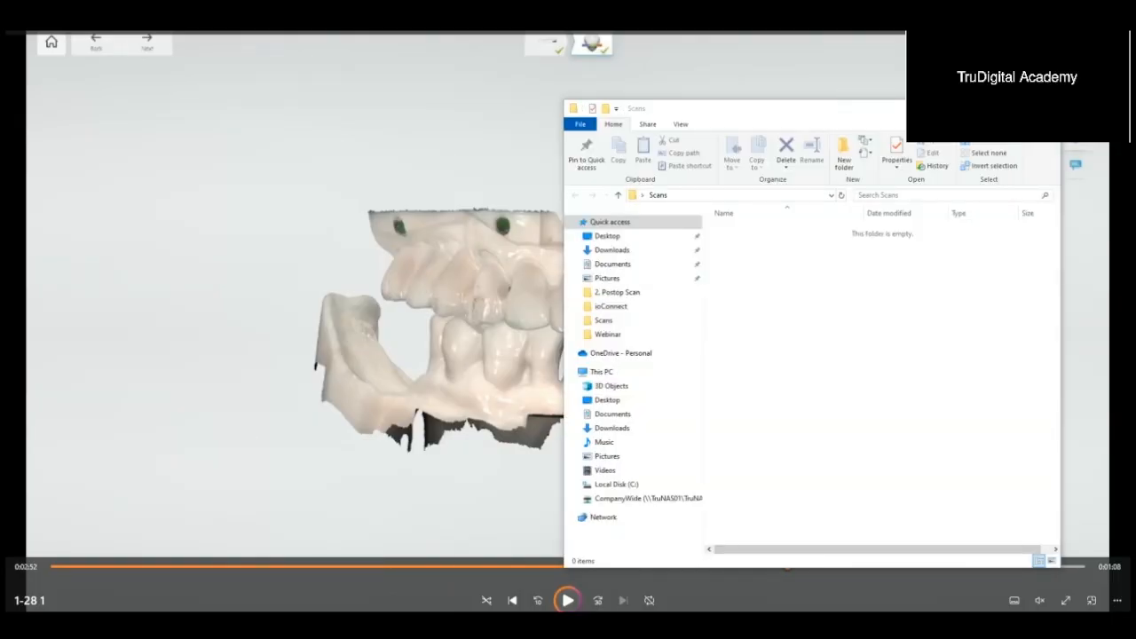
pyautogui.click(855, 317)
pyautogui.hotkey('ctrl', 'v')
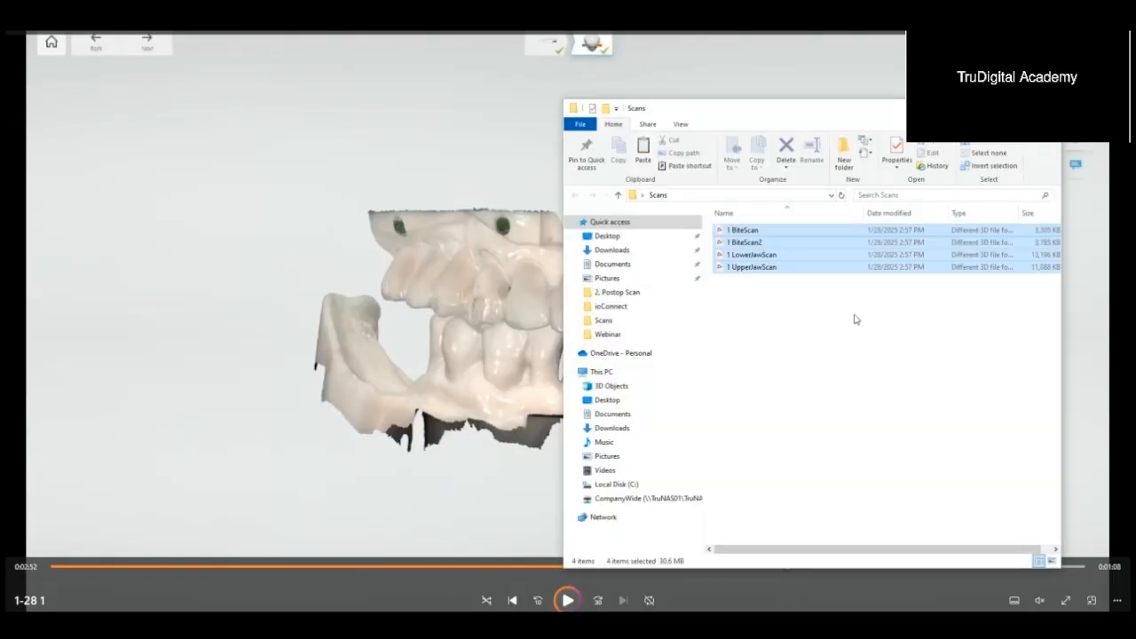
# Step: Load 1 UpperJawScan, 1 LowerJawScan and the two bite scans together into the 3Shape 3D Viewer
pyautogui.click(787, 278)
pyautogui.click(786, 268)
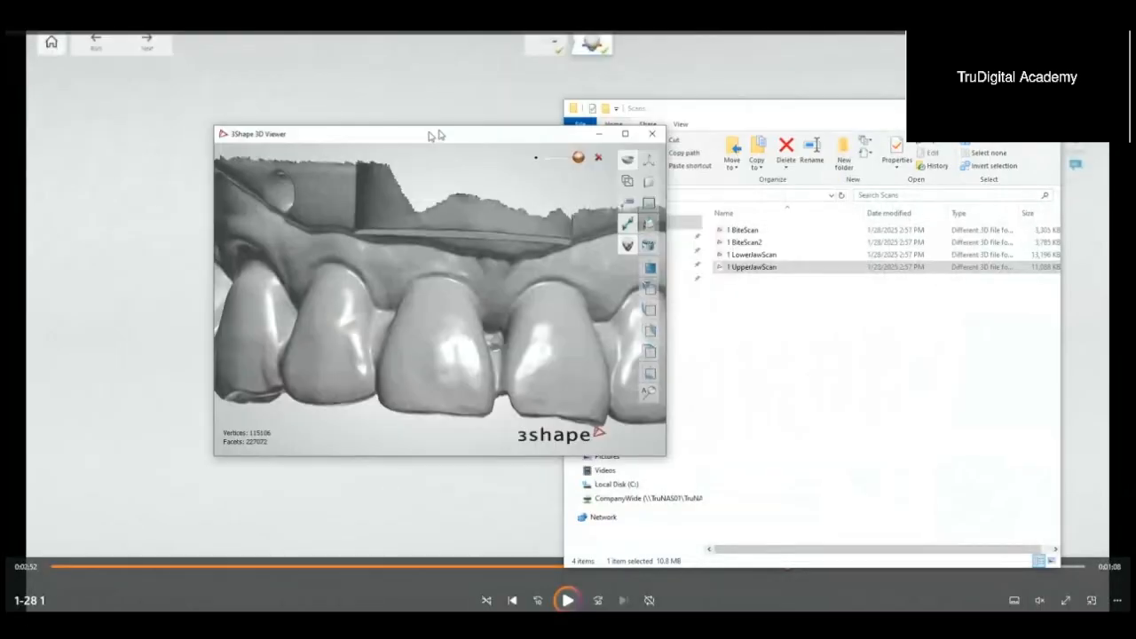
pyautogui.doubleClick(785, 256)
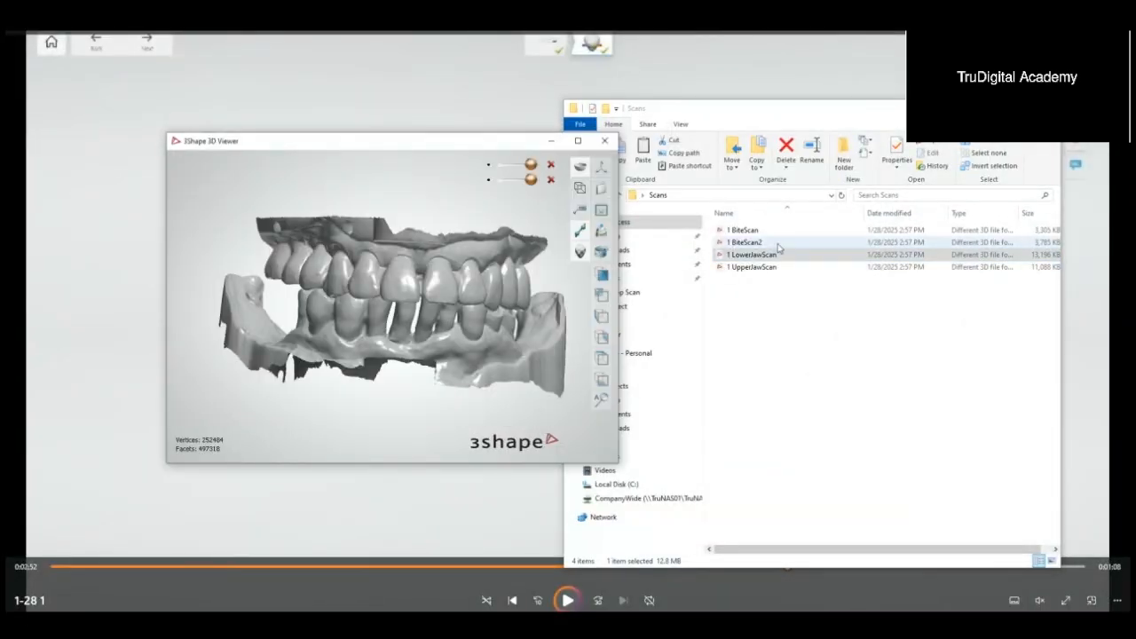
pyautogui.click(774, 241)
pyautogui.moveTo(777, 236); pyautogui.dragTo(411, 298)
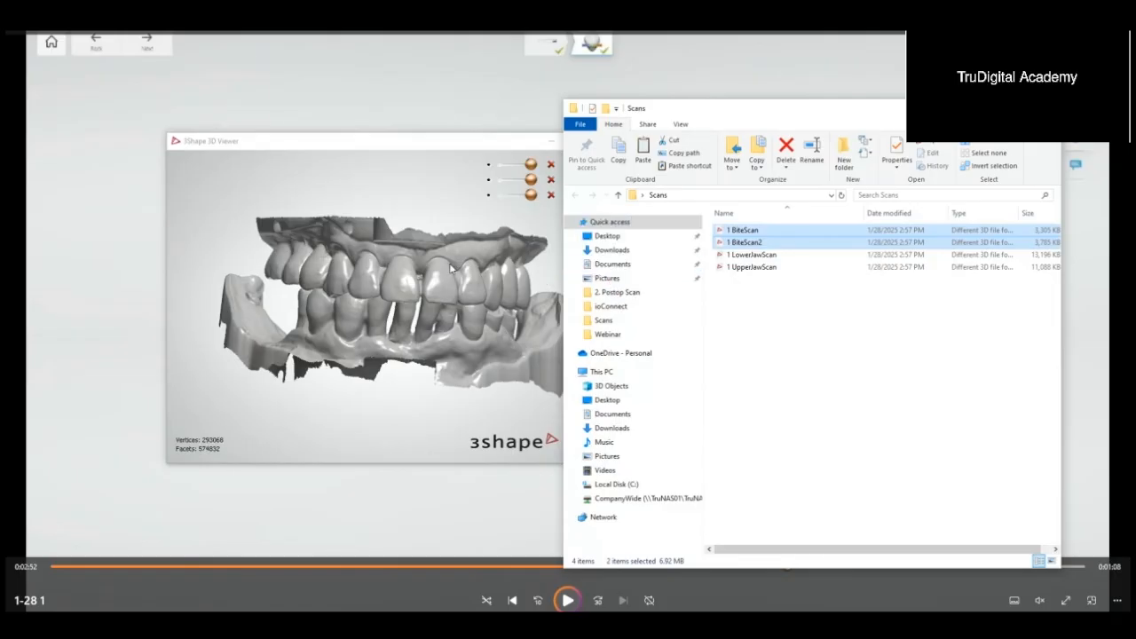
# Step: Examine the two bite scans on their own with the upper and lower jaw models hidden
pyautogui.doubleClick(505, 143)
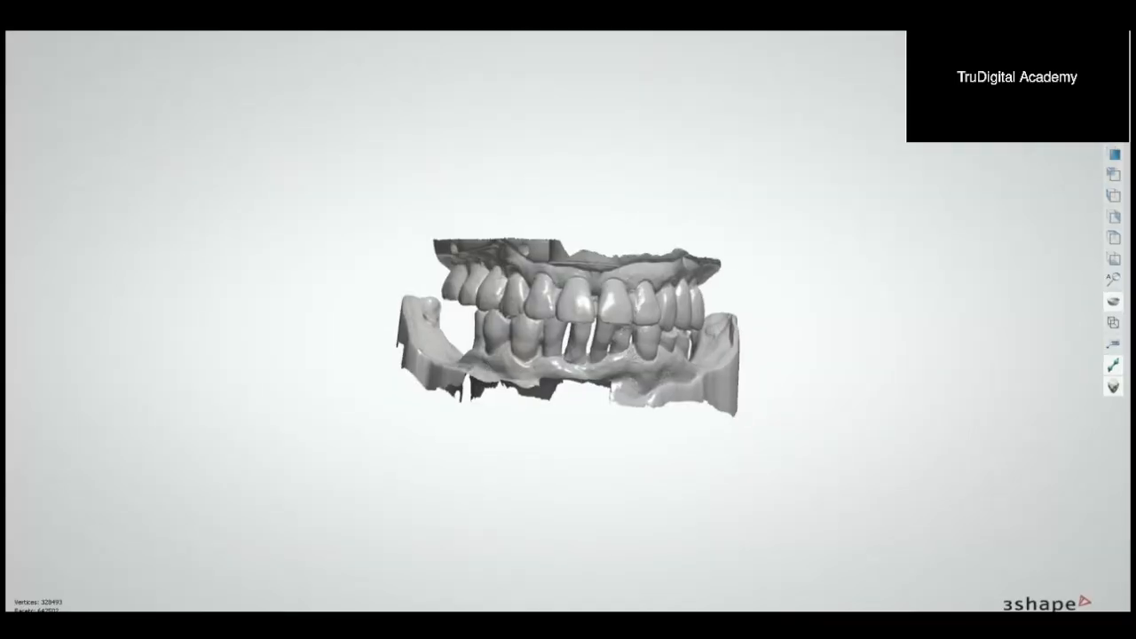
pyautogui.moveTo(888, 158); pyautogui.dragTo(846, 193, button='right')
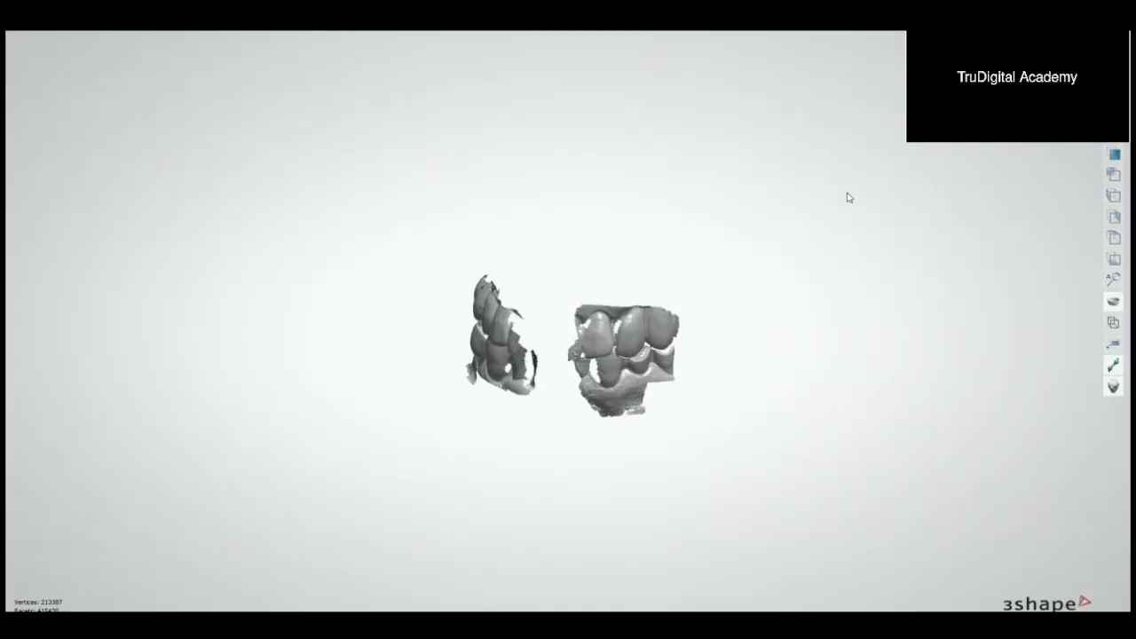
pyautogui.scroll(-5, 735, 247)
pyautogui.moveTo(735, 246)
pyautogui.mouseDown(button='right')
pyautogui.moveTo(722, 240)
pyautogui.moveTo(748, 234)
pyautogui.mouseUp(button='right')
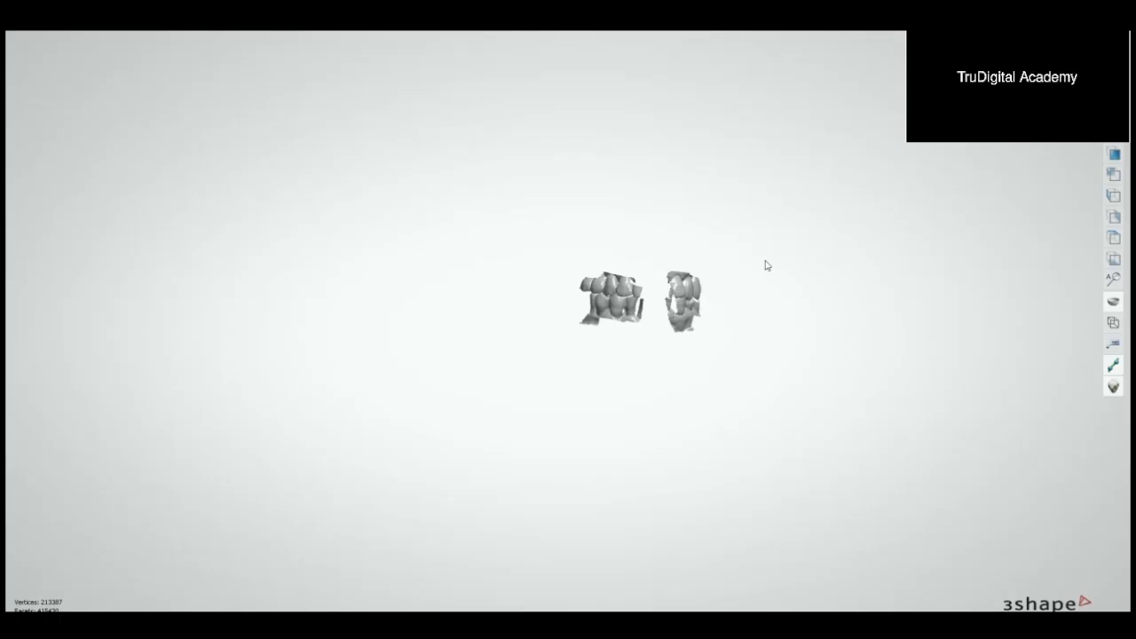
pyautogui.moveTo(788, 25); pyautogui.dragTo(371, 132)
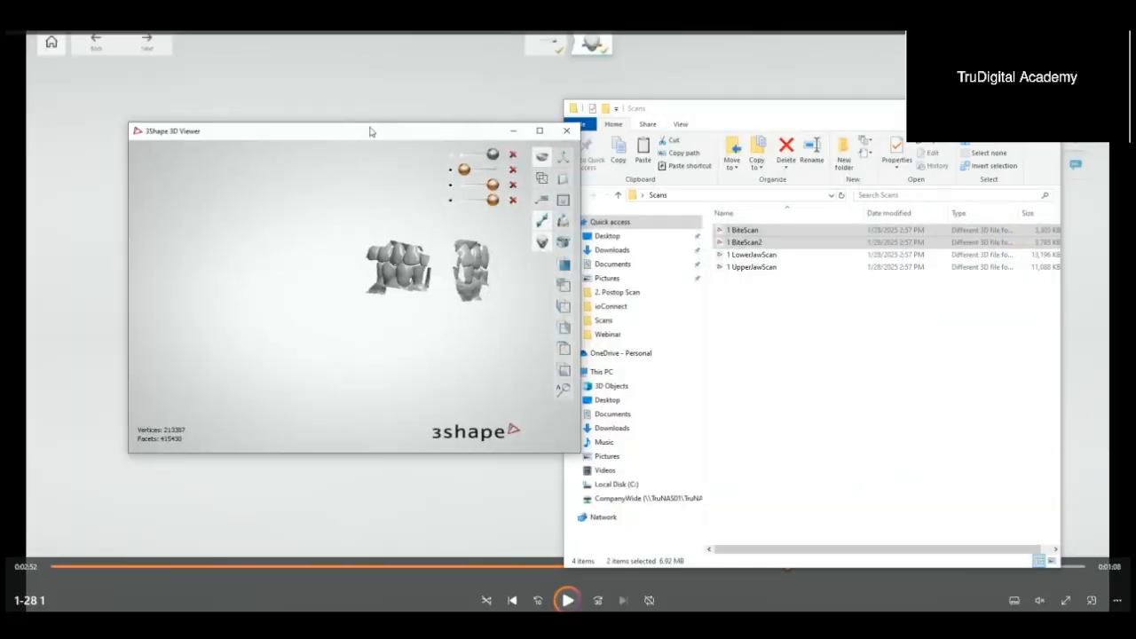
# Step: Remove the two bite scans from the 3D viewer
pyautogui.click(771, 337)
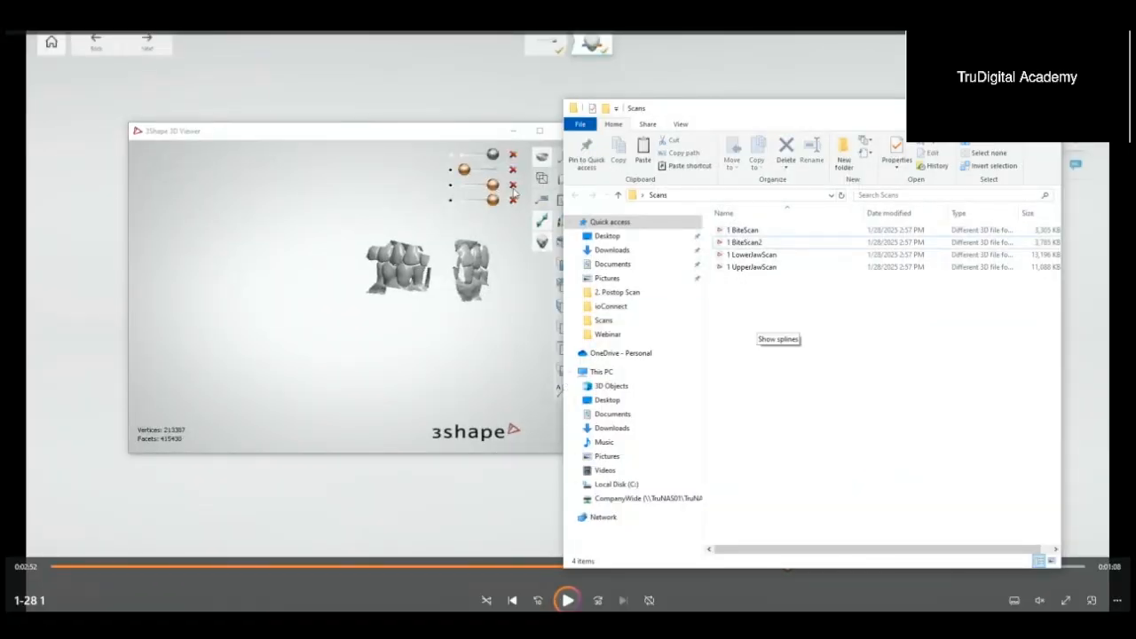
pyautogui.click(512, 199)
pyautogui.click(512, 184)
# Step: Create a new folder named x inside the Scans folder
pyautogui.rightClick(736, 303)
pyautogui.moveTo(811, 440)
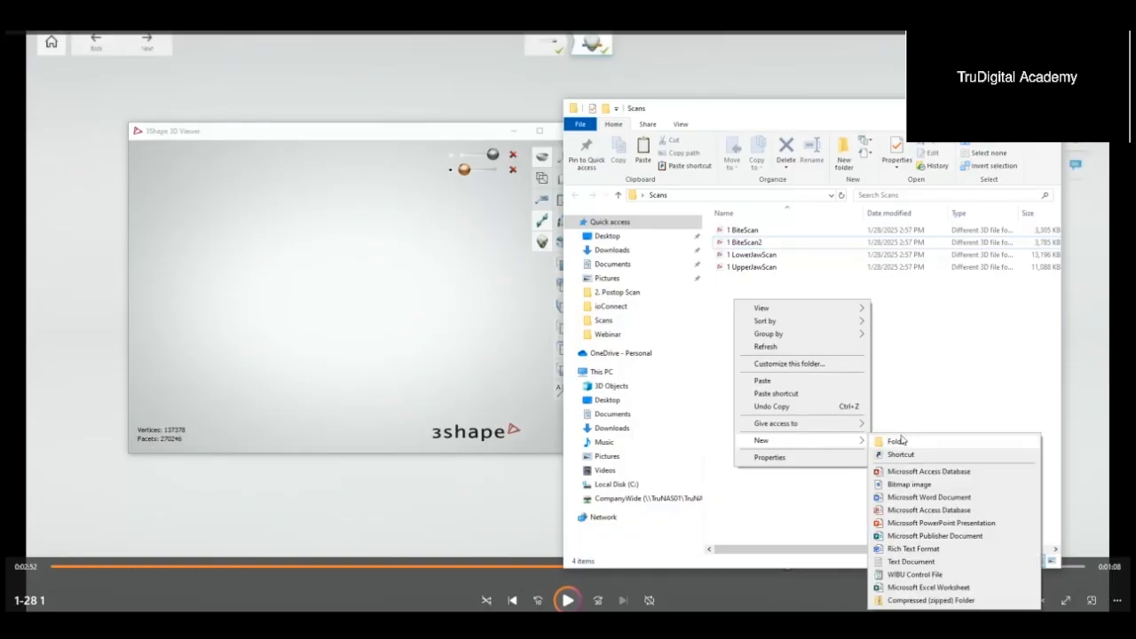
pyautogui.click(897, 441)
pyautogui.write('1')
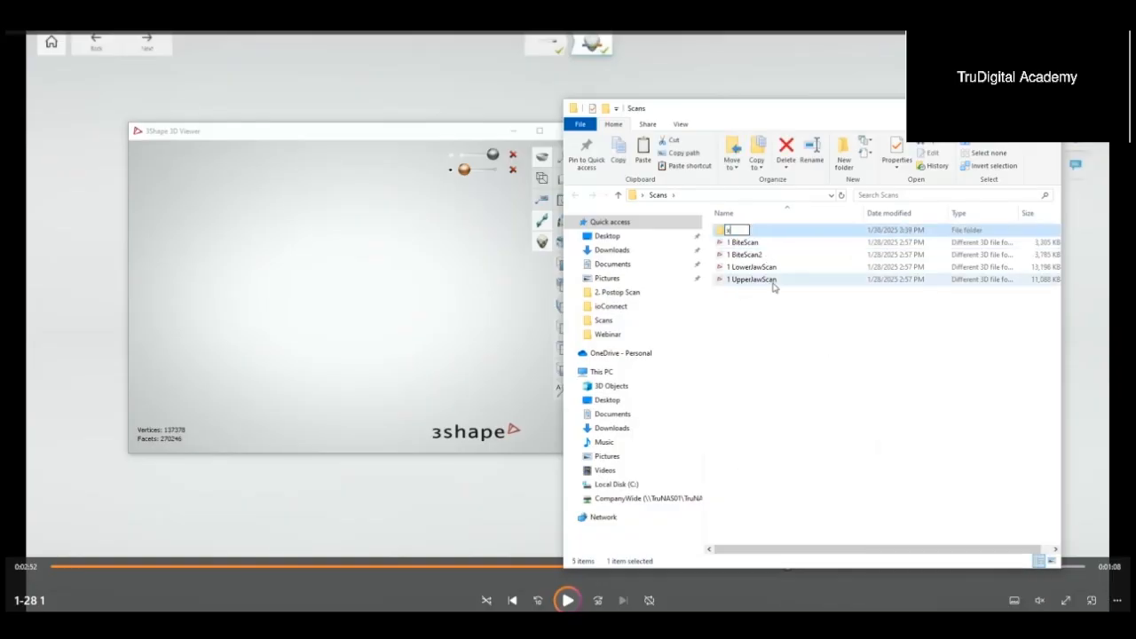
pyautogui.press('Return')
# Step: Move the 1 BiteScan and 1 BiteScan2 files into the x folder
pyautogui.click(763, 244)
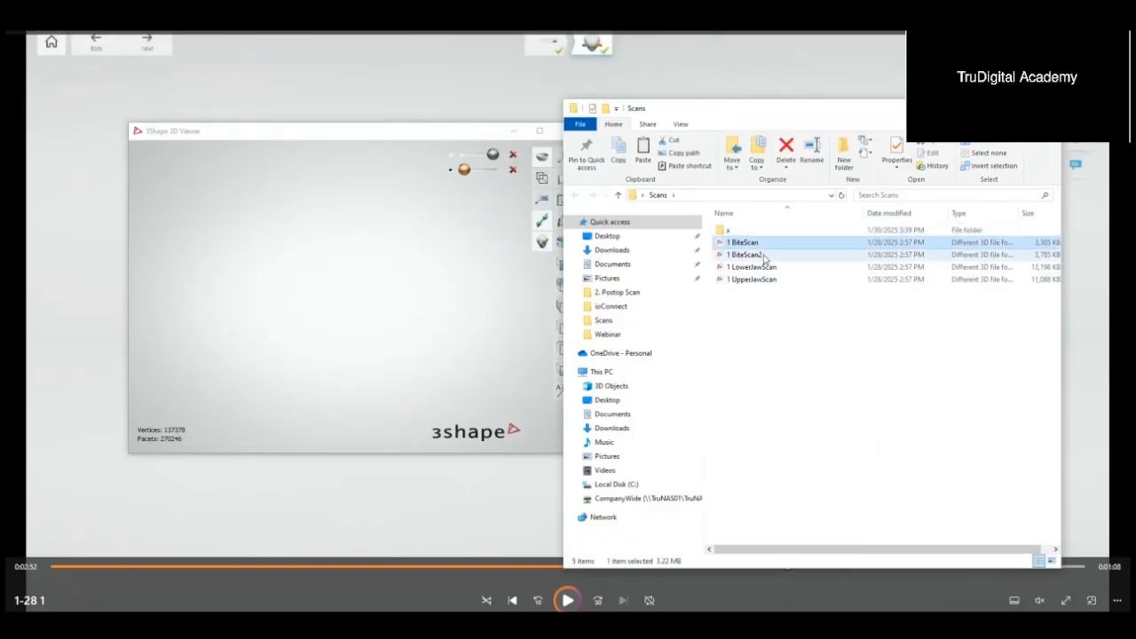
pyautogui.keyDown('ctrl'); pyautogui.click(762, 253); pyautogui.keyUp('ctrl')
pyautogui.moveTo(761, 255); pyautogui.dragTo(753, 231)
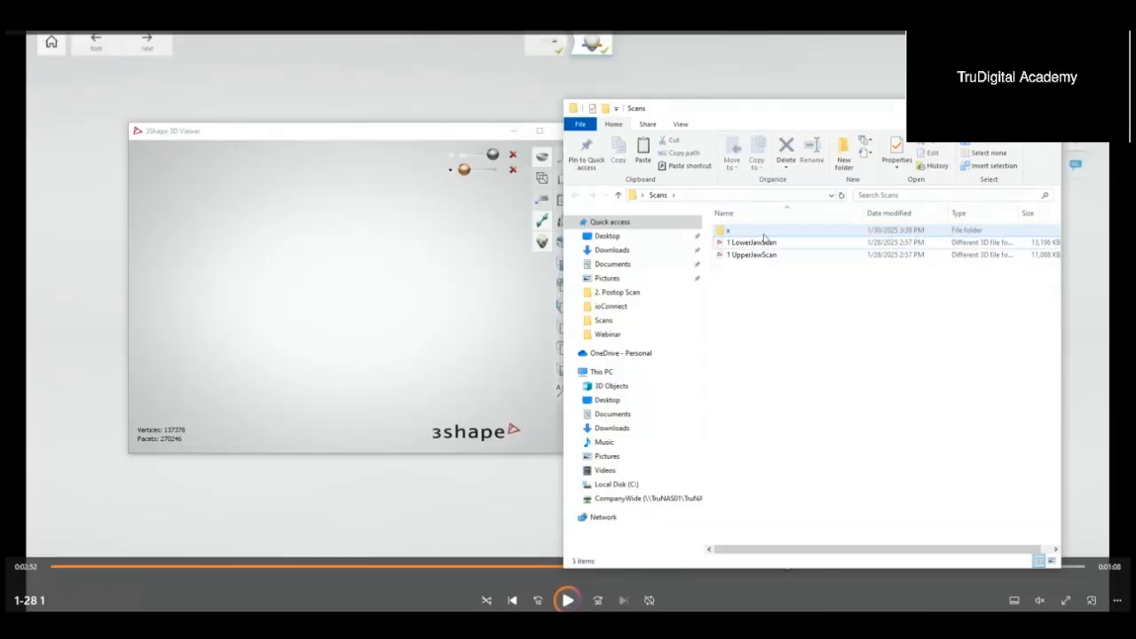
# Step: Close the 3D viewer and rename the 1 LowerJawScan file as lower preop
pyautogui.doubleClick(756, 243)
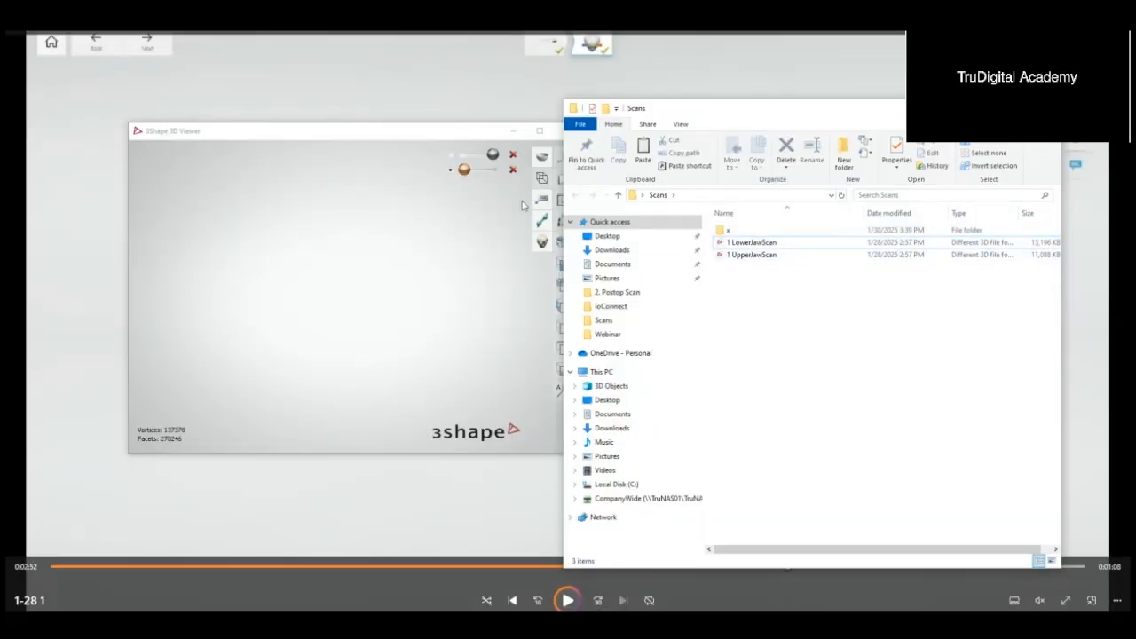
pyautogui.click(758, 245)
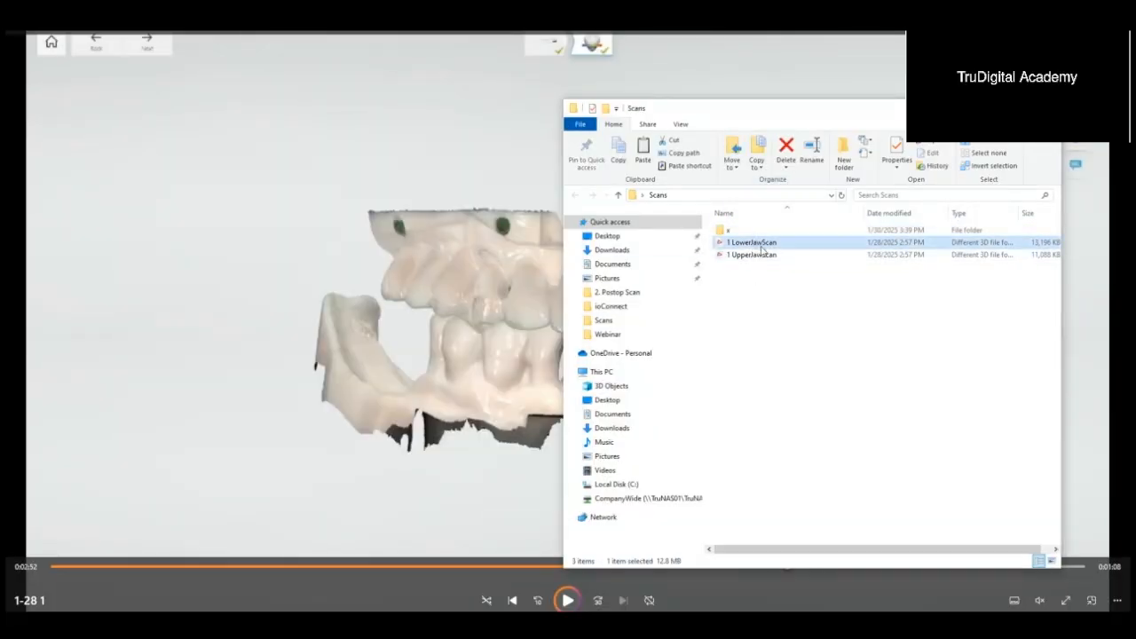
pyautogui.click(769, 247)
pyautogui.click(769, 252)
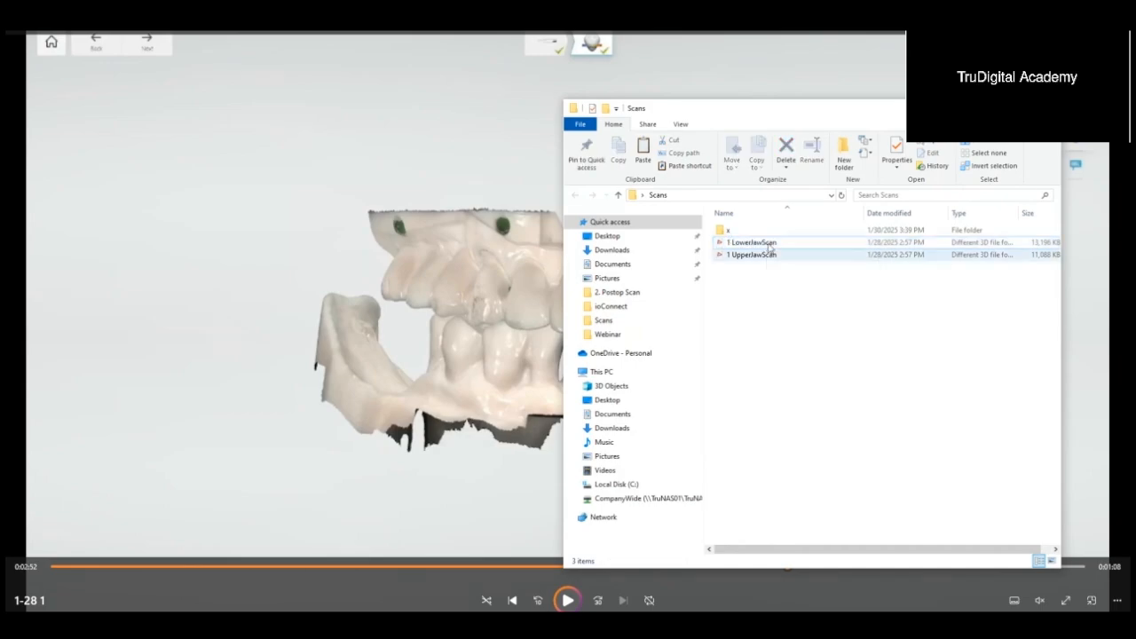
pyautogui.doubleClick(770, 243)
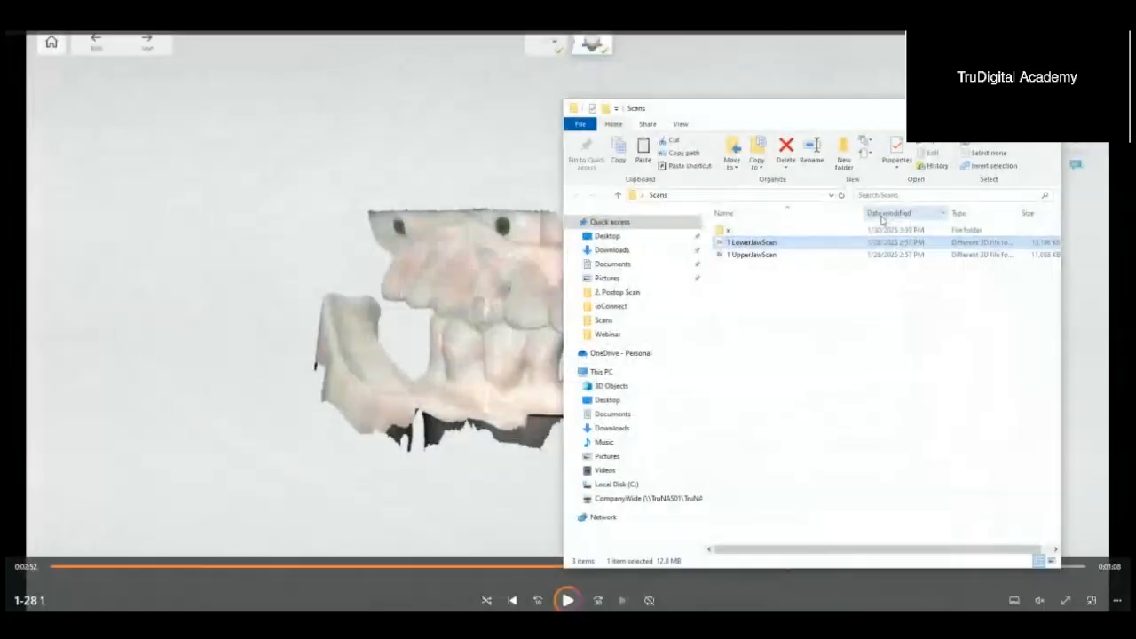
pyautogui.write('lower preop')
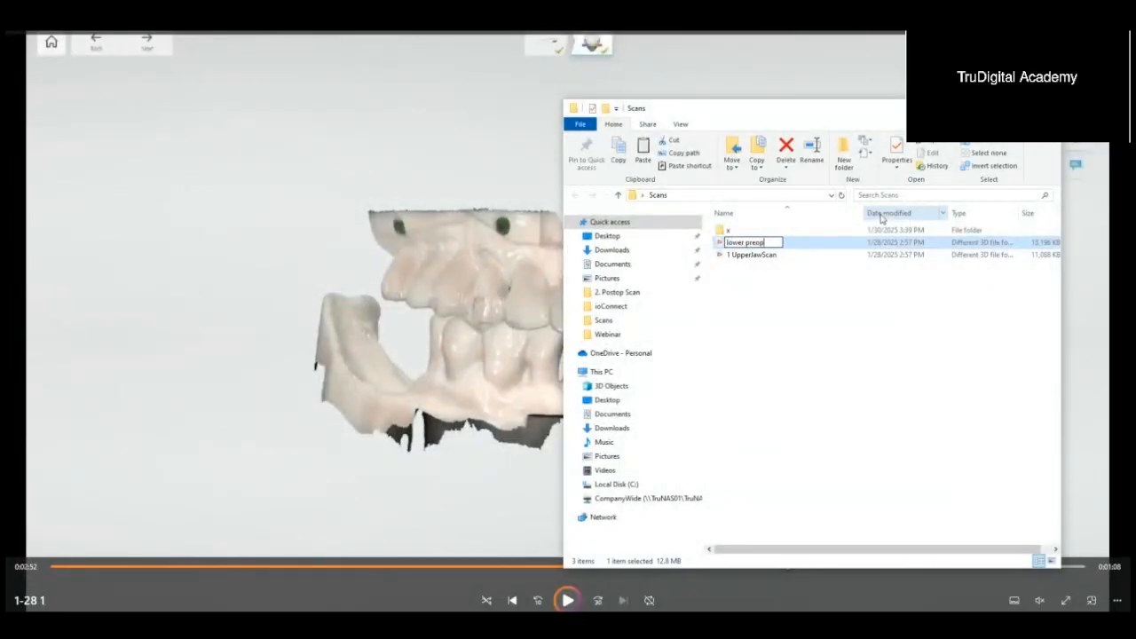
pyautogui.press('Return')
# Step: Rename the 1 UpperJawScan file as upper antagonist
pyautogui.click(806, 260)
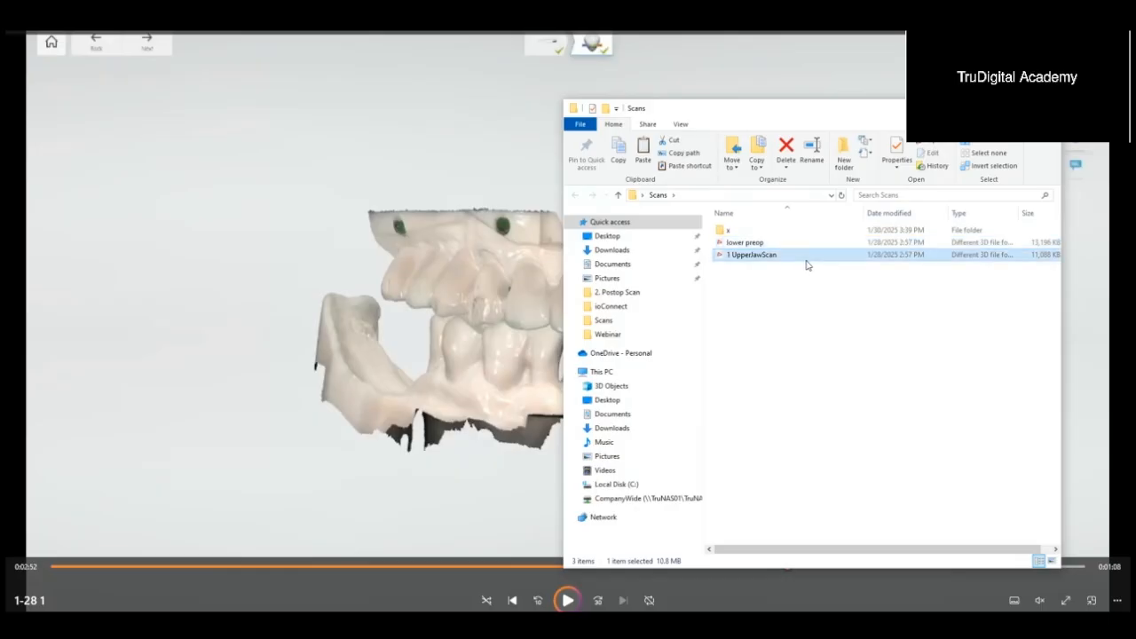
pyautogui.press('F2')
pyautogui.write('upper antagonist')
pyautogui.press('Return')
# Step: Open the lower preop and upper antagonist scans together in the 3D viewer and examine how the arches fit in occlusion
pyautogui.moveTo(807, 279); pyautogui.dragTo(766, 247)
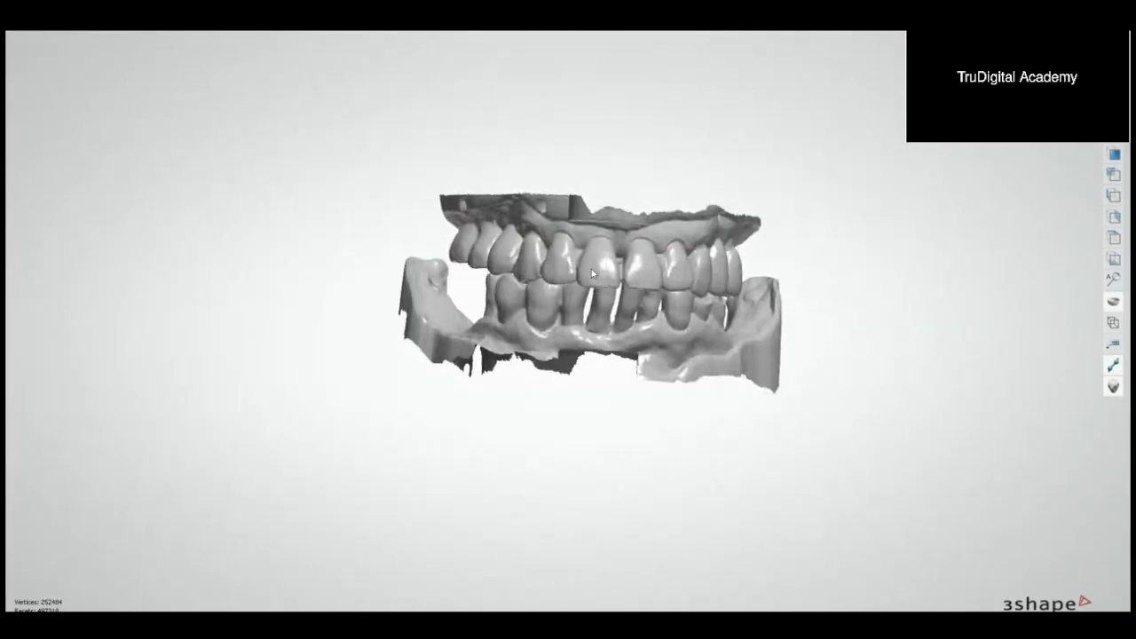
pyautogui.moveTo(592, 273)
pyautogui.mouseDown(button='right')
pyautogui.moveTo(564, 268)
pyautogui.moveTo(576, 268)
pyautogui.mouseUp(button='right')
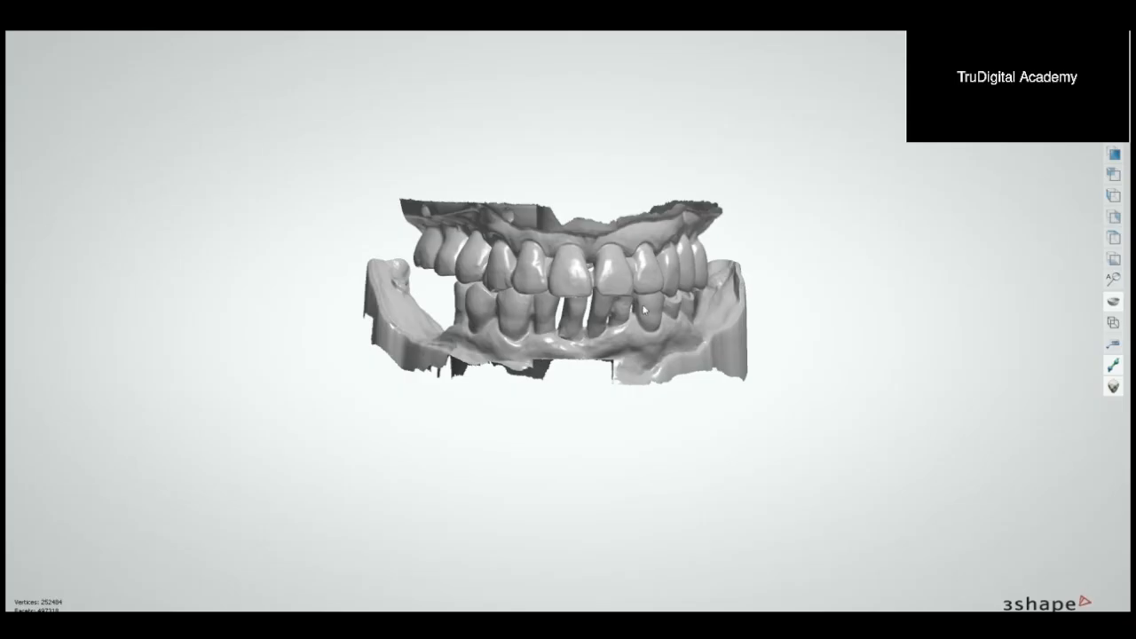
pyautogui.moveTo(450, 314); pyautogui.dragTo(519, 317, button='right')
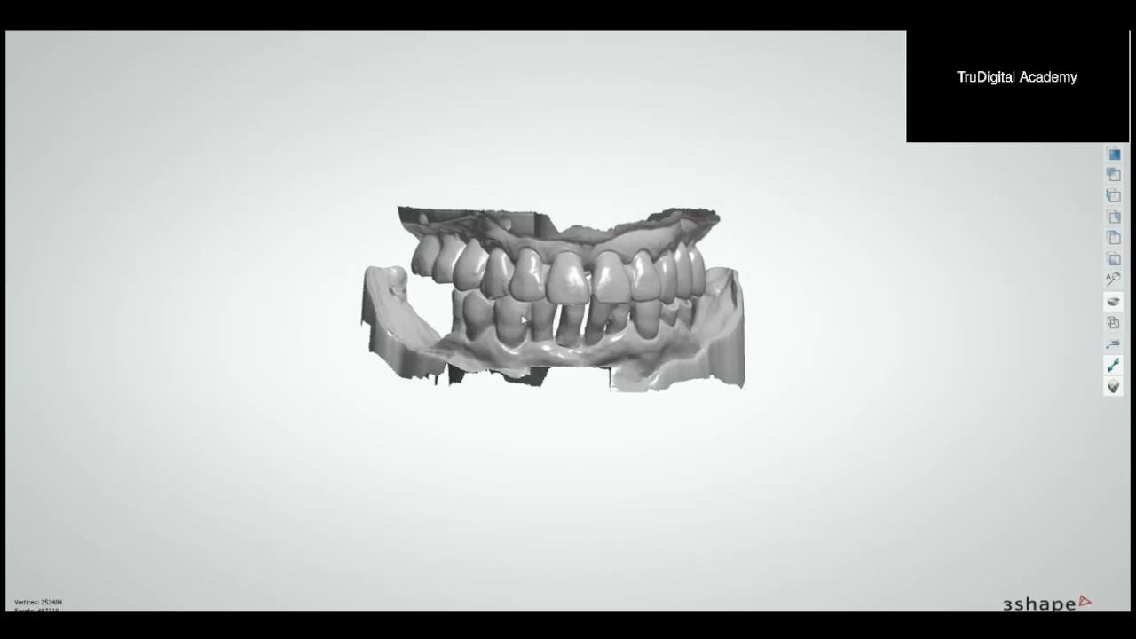
pyautogui.moveTo(574, 329); pyautogui.dragTo(535, 321, button='right')
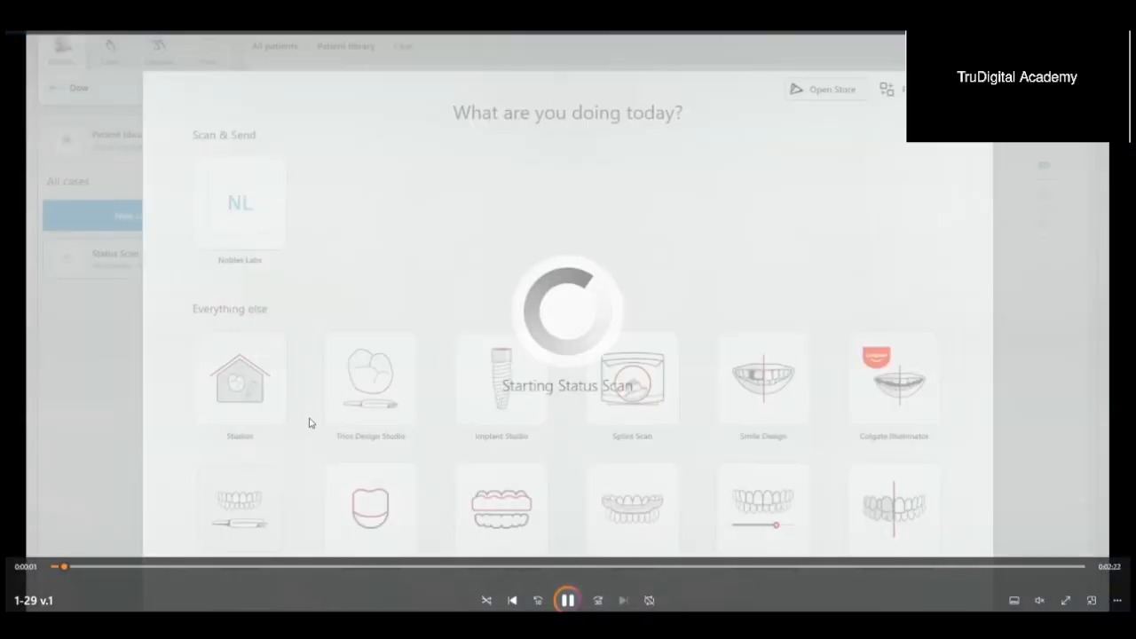
# Step: Pause the 1-29 v.1 recording on the Bite 1 occlusion scan showing the scan bodies
pyautogui.click(568, 600)
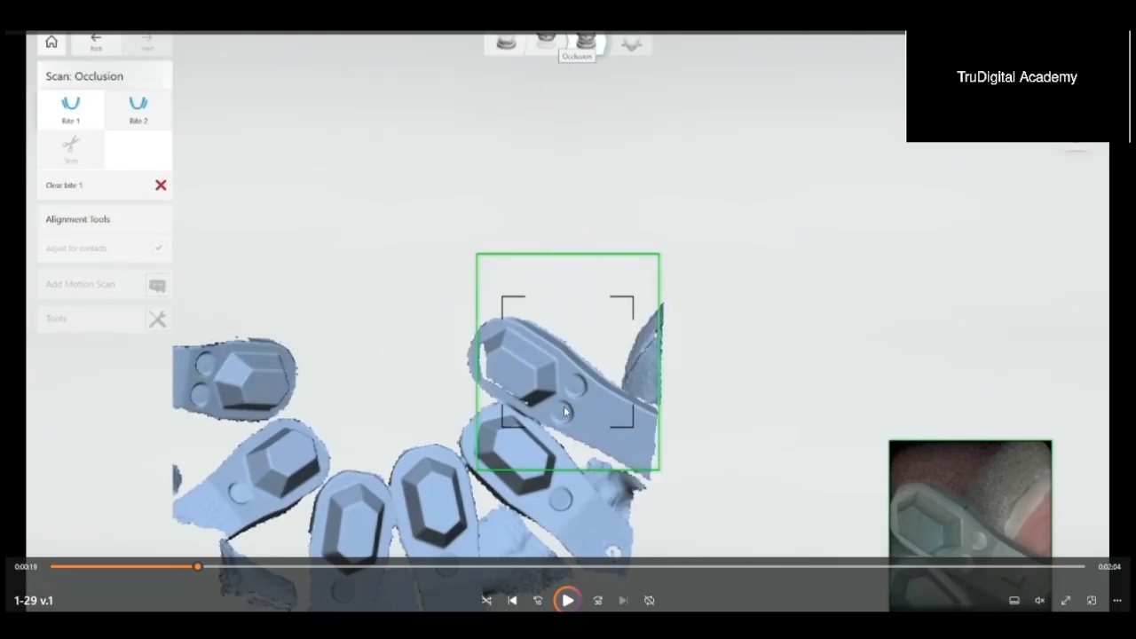
# Step: Play the 1-29 v.1 recording through to the Lower scan of the tissue-coloured arch and study its six implant abutments
pyautogui.press('space')
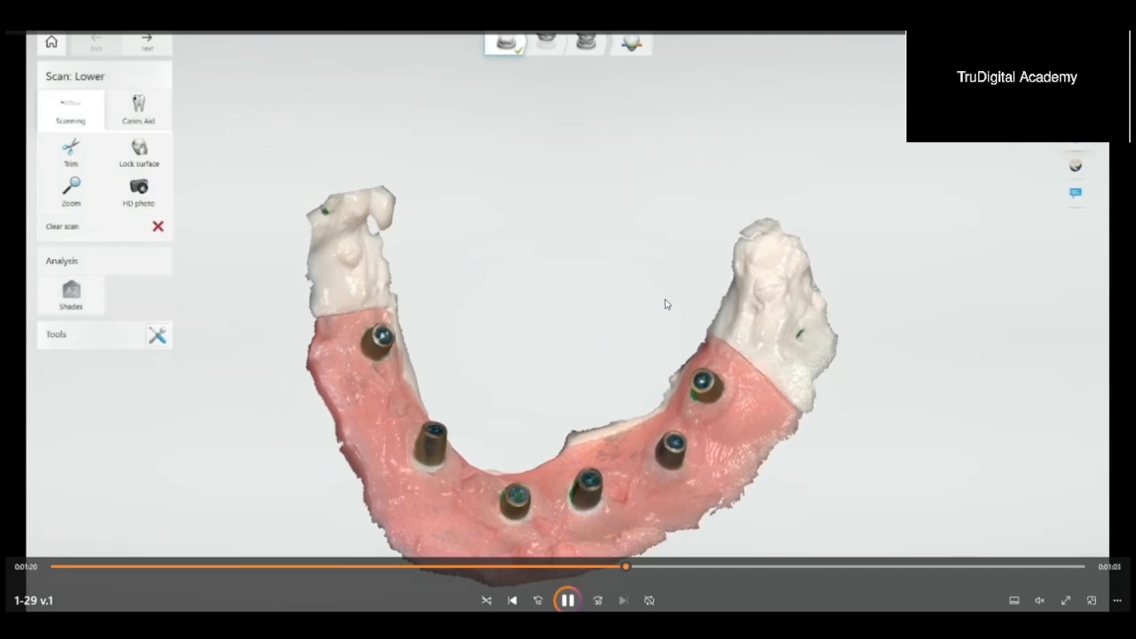
pyautogui.press('space')
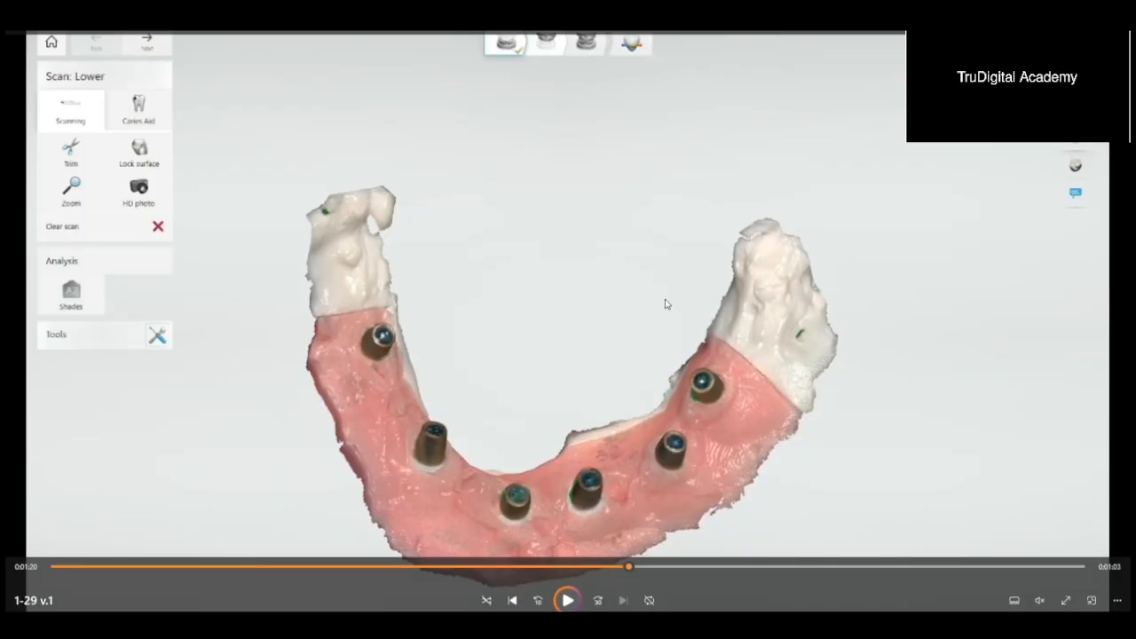
pyautogui.press('space')
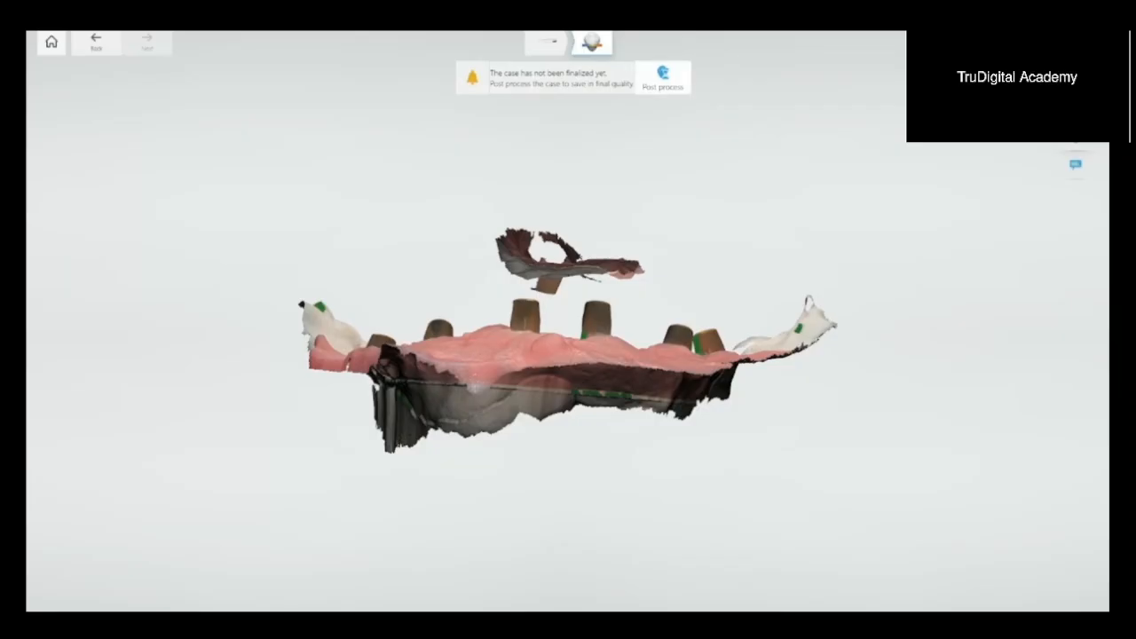
# Step: Skip ahead in the 1-29 v.1 recording through post-processing and the Status Scan case view to its closing part
pyautogui.moveTo(576, 558)
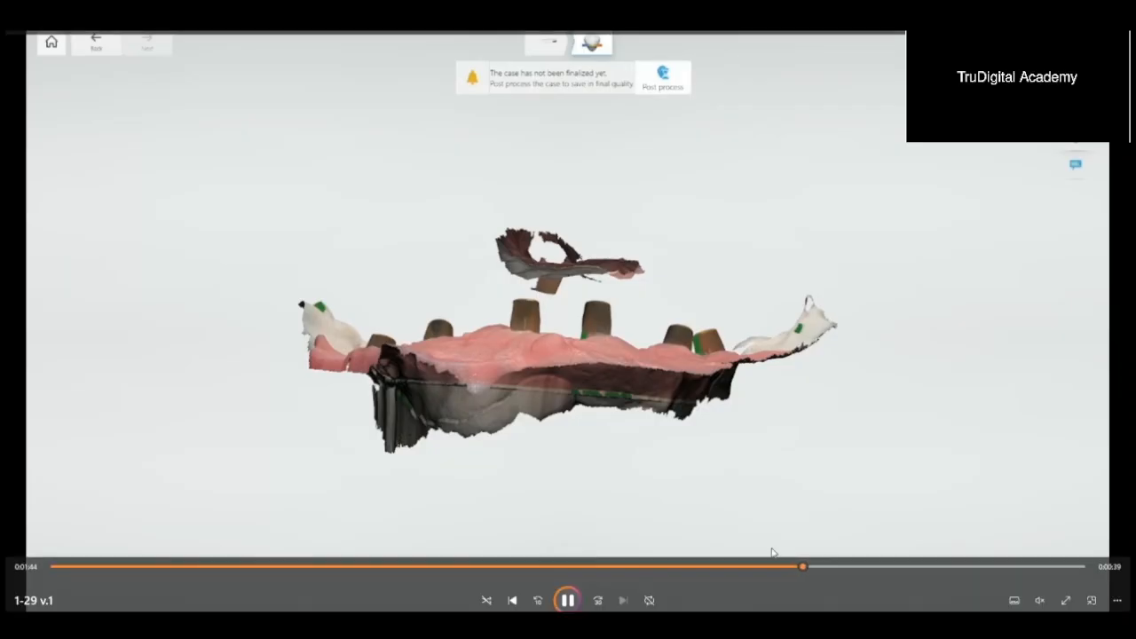
pyautogui.click(852, 565)
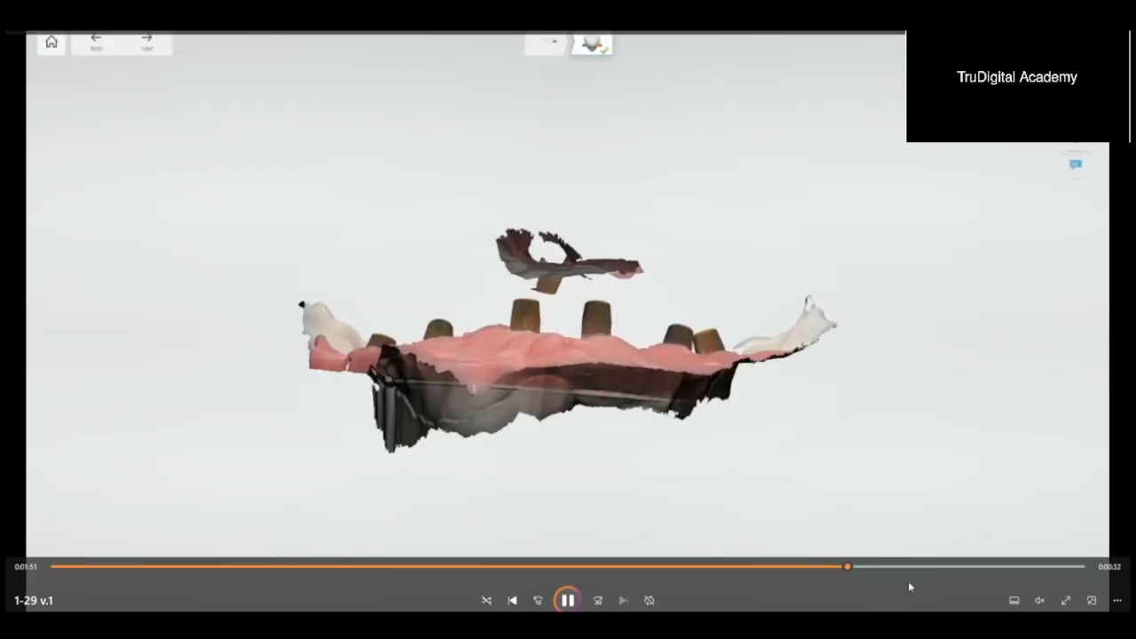
pyautogui.click(914, 568)
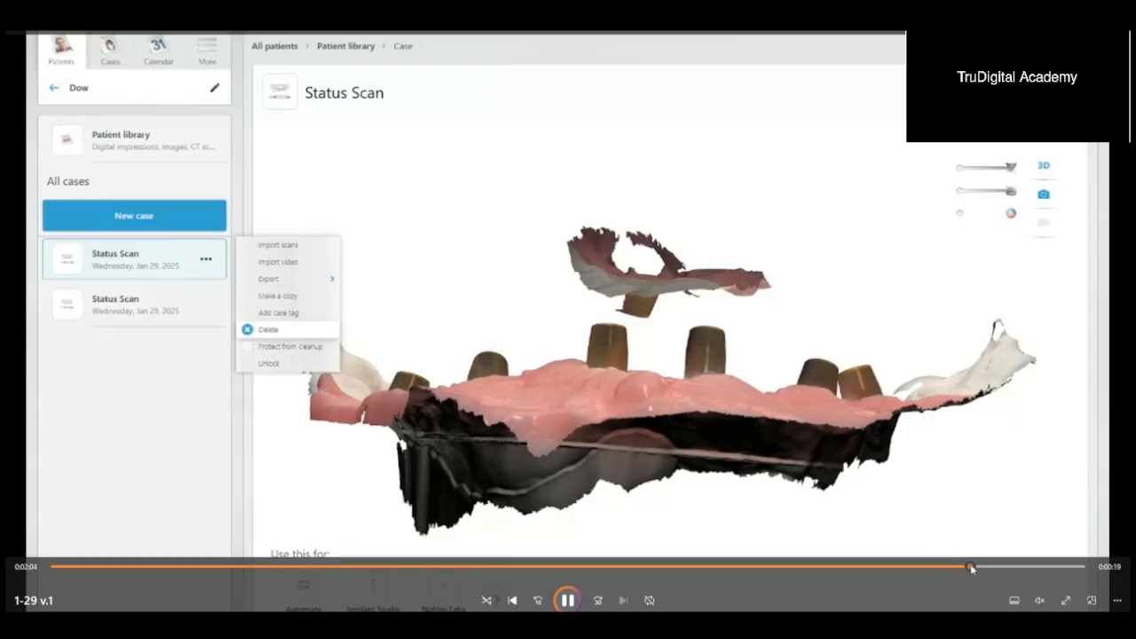
pyautogui.click(1011, 565)
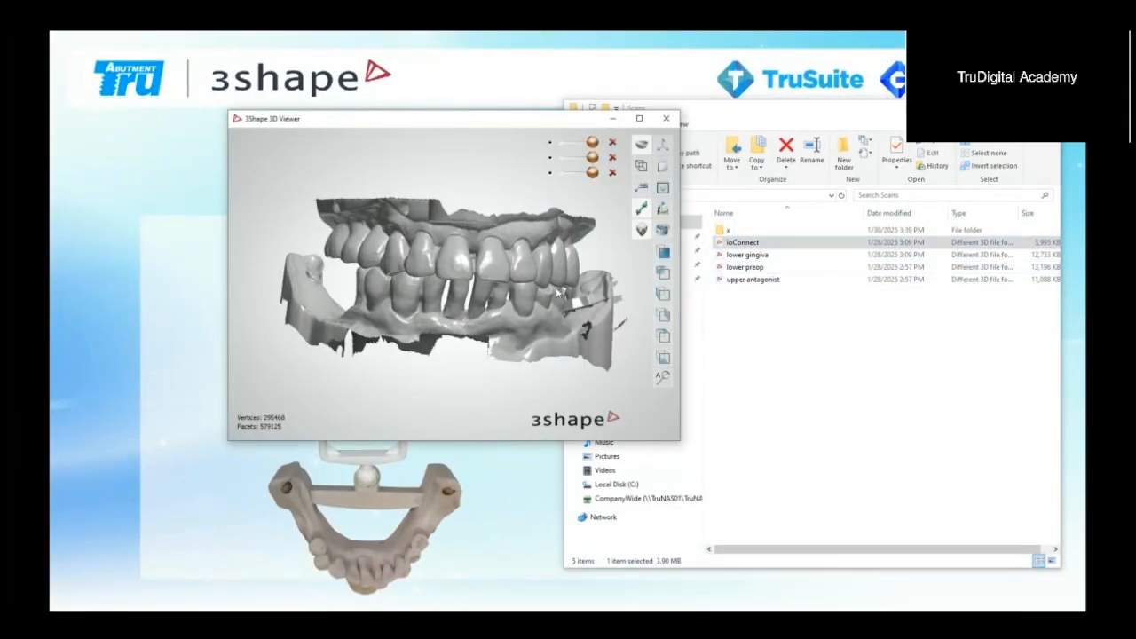
# Step: Add the lower gingiva scan to the 3D viewer and hide the other three scans to inspect it alone
pyautogui.moveTo(595, 158)
pyautogui.mouseDown()
pyautogui.moveTo(557, 162)
pyautogui.moveTo(599, 161)
pyautogui.mouseUp()
pyautogui.click(789, 302)
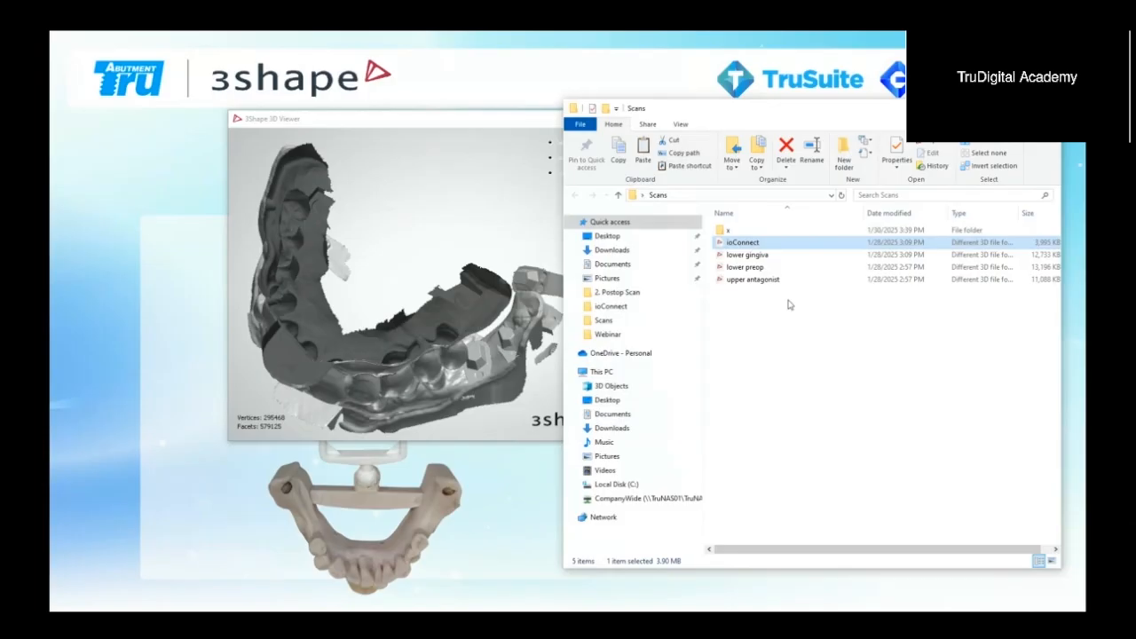
pyautogui.doubleClick(783, 256)
pyautogui.moveTo(568, 296); pyautogui.dragTo(526, 260, button='right')
pyautogui.click(550, 158)
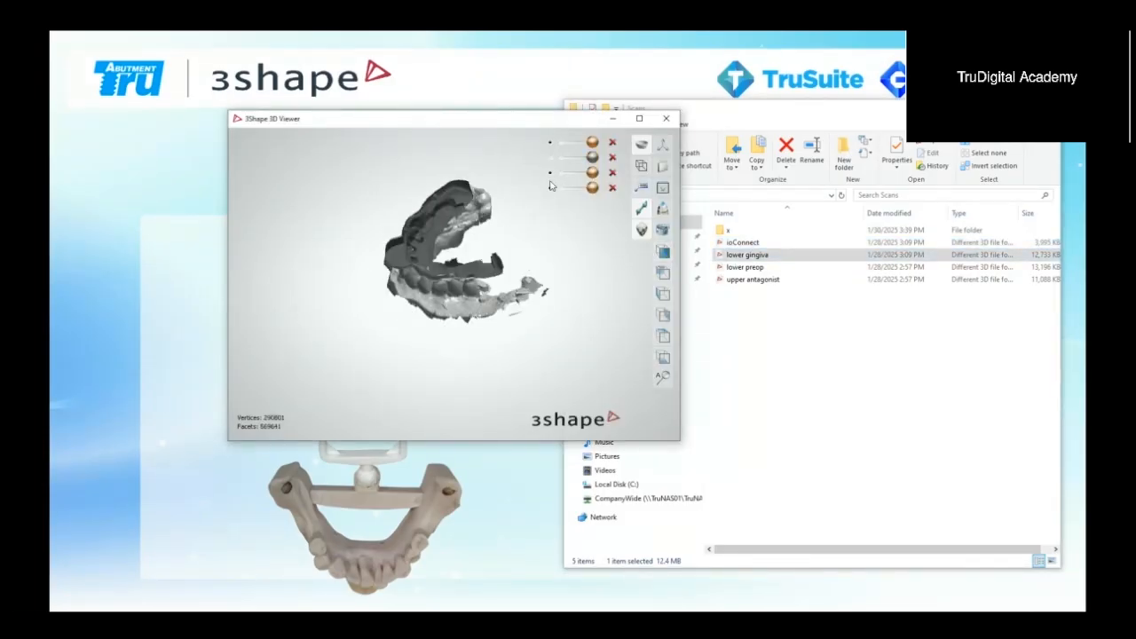
pyautogui.click(552, 174)
pyautogui.click(550, 142)
pyautogui.moveTo(544, 187); pyautogui.dragTo(546, 210, button='right')
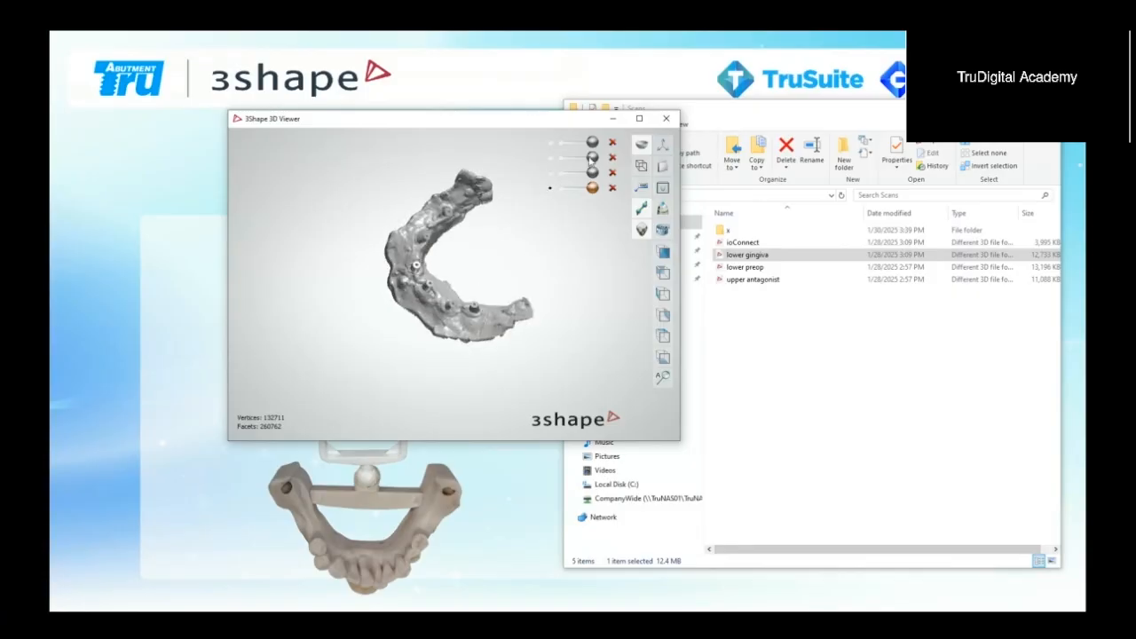
# Step: Show the first scan semi-transparent and the second one opaque over the lower gingiva, examine their alignment, and close the viewer
pyautogui.click(592, 142)
pyautogui.moveTo(593, 142); pyautogui.dragTo(568, 142)
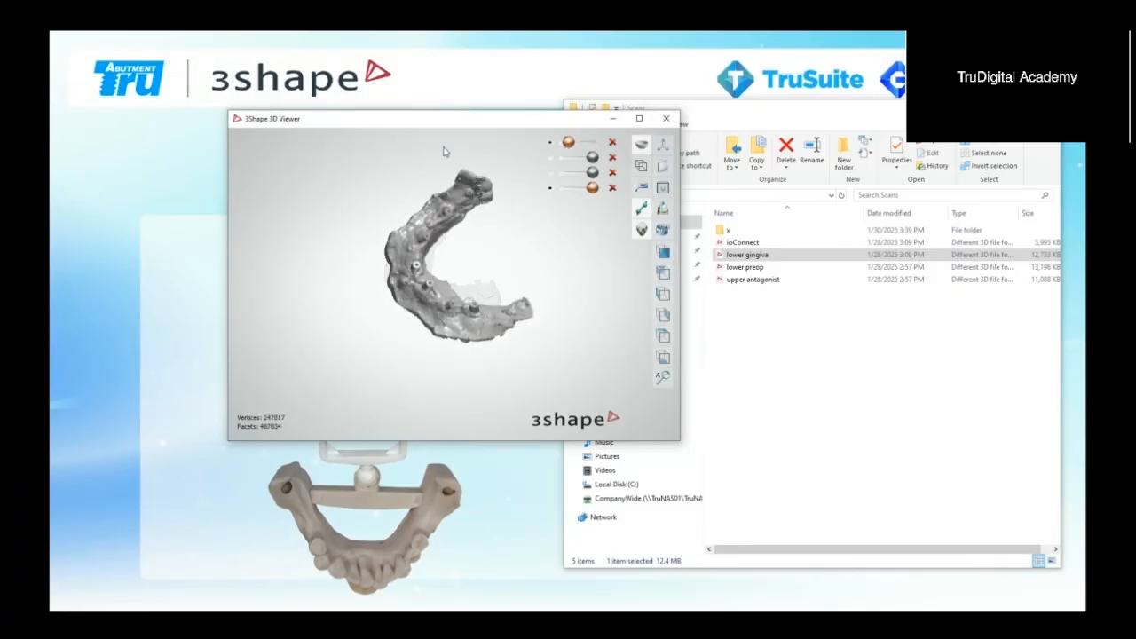
pyautogui.click(550, 157)
pyautogui.scroll(5, 507, 256)
pyautogui.moveTo(507, 257); pyautogui.dragTo(538, 345, button='right')
pyautogui.scroll(-5, 538, 258)
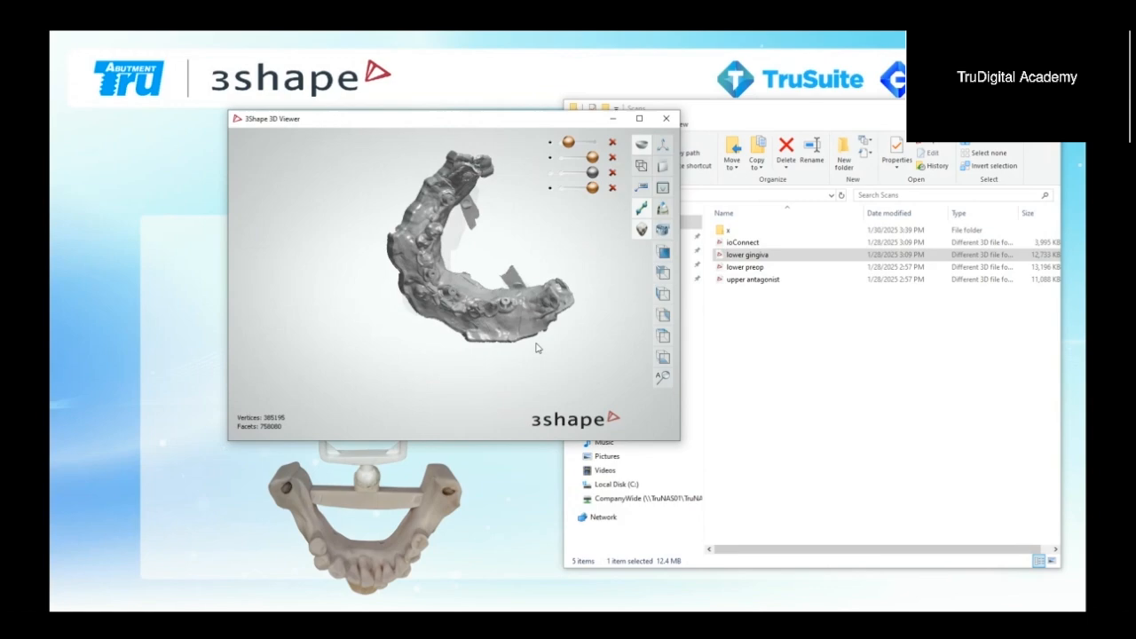
pyautogui.click(666, 118)
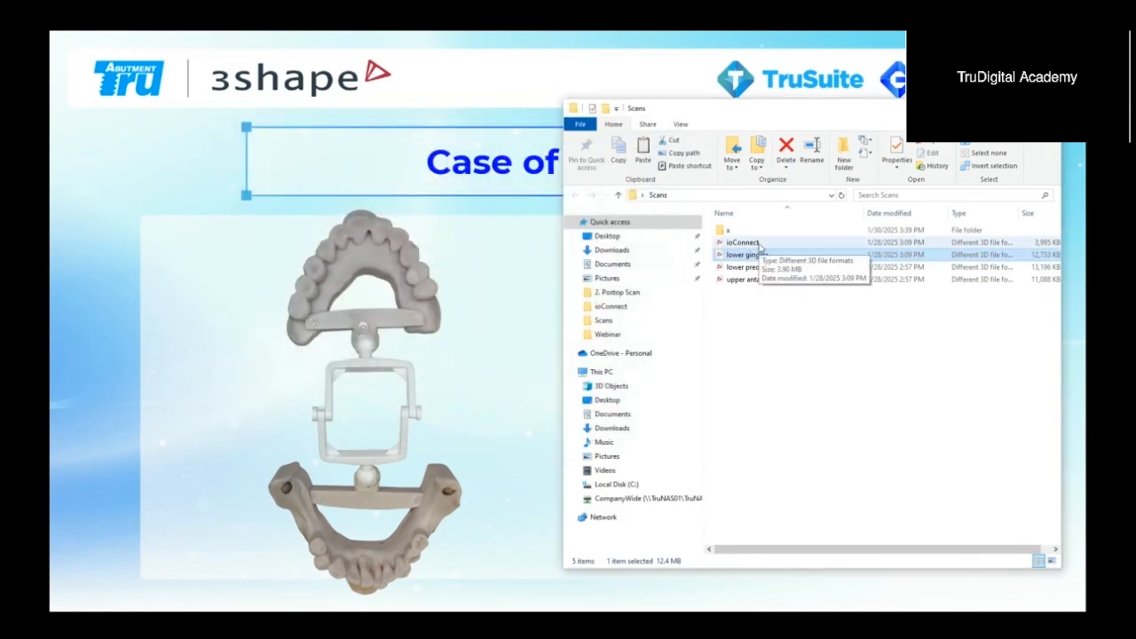
# Step: Open the ioConnect and lower gingiva scans together in the 3D viewer, compare their positions up close, and close it
pyautogui.click(758, 244)
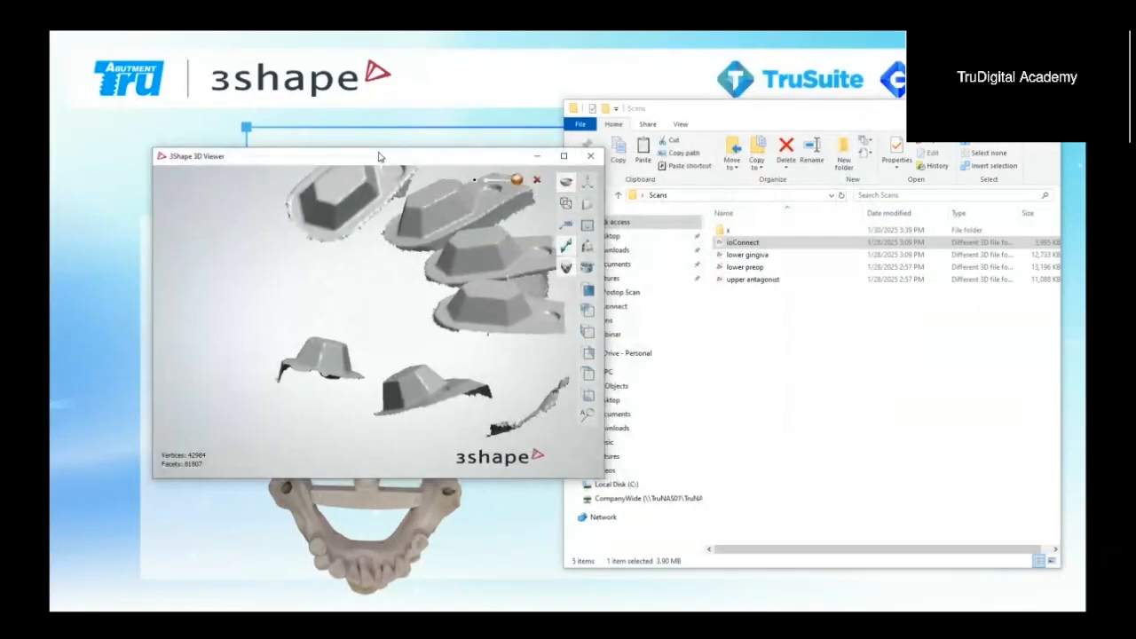
pyautogui.doubleClick(750, 255)
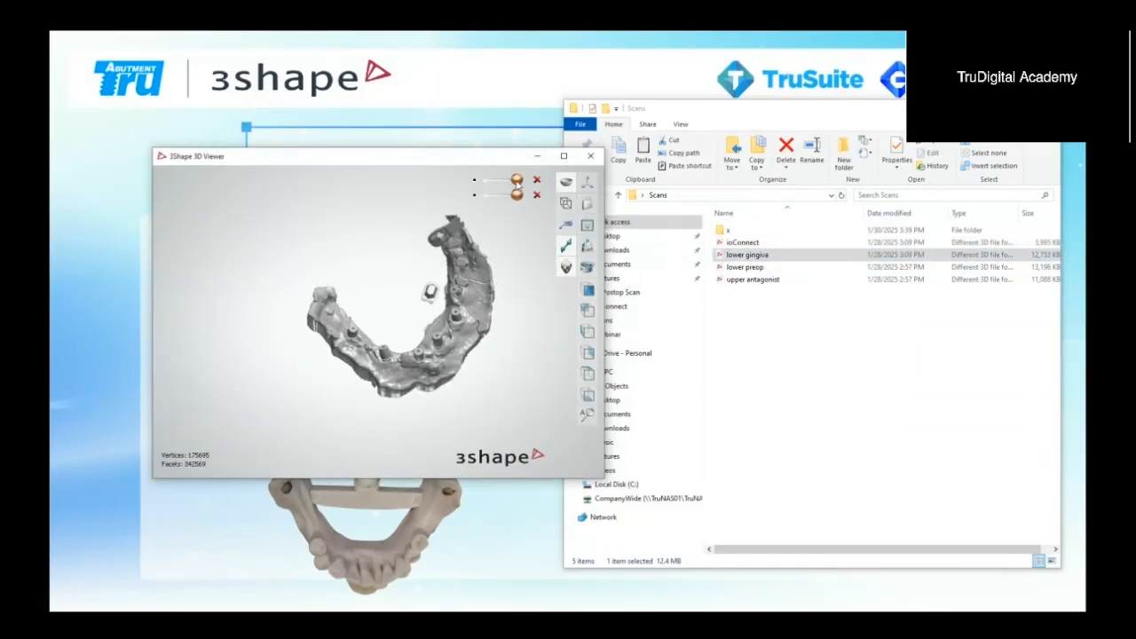
pyautogui.moveTo(517, 182); pyautogui.dragTo(535, 199)
pyautogui.scroll(4, 464, 254)
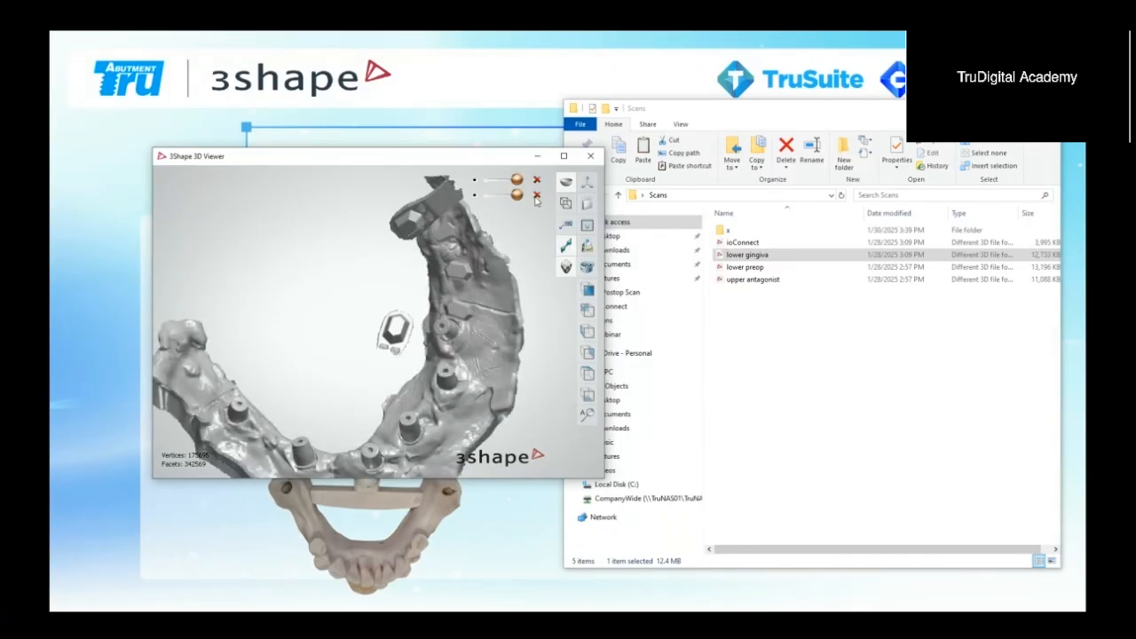
pyautogui.click(591, 156)
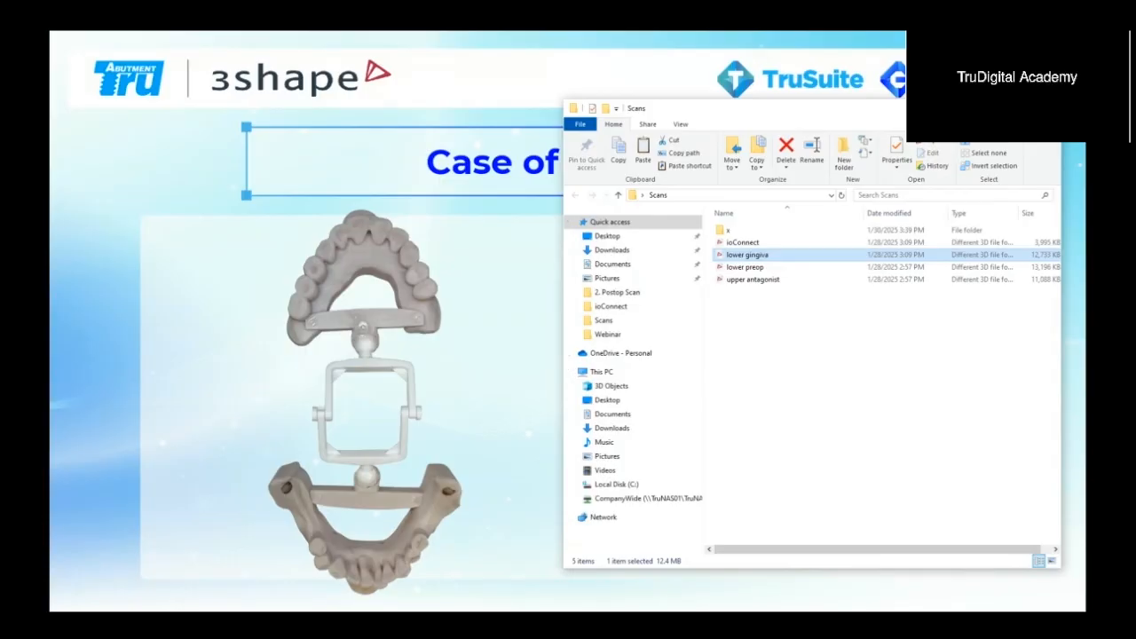
# Step: Switch to TruSuite and run ioConnect from its services
pyautogui.click(391, 621)
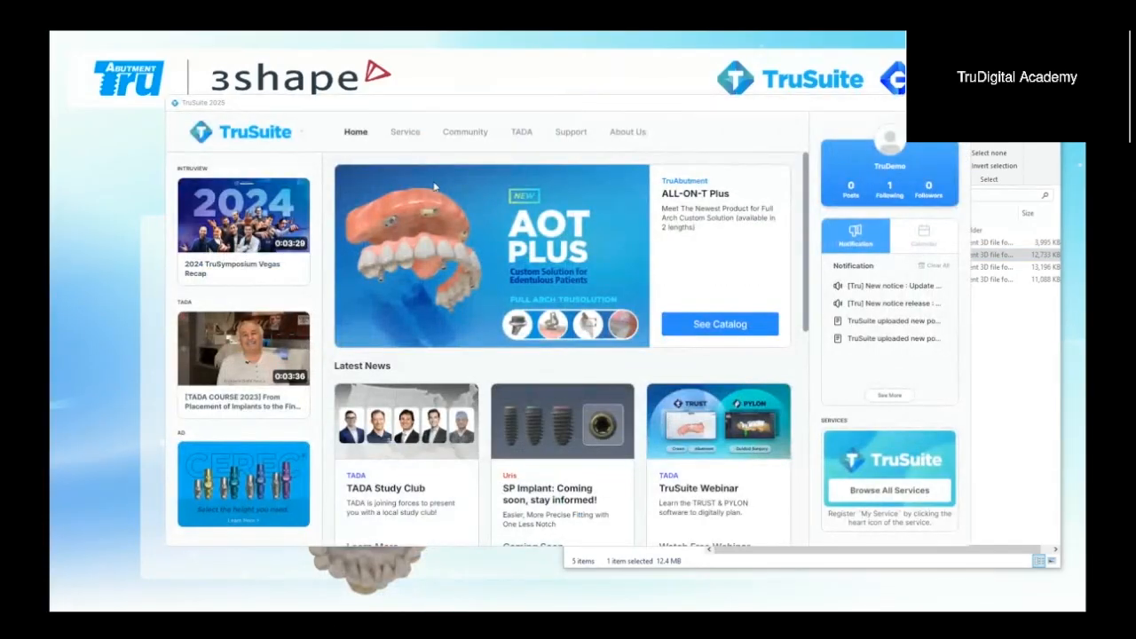
pyautogui.click(408, 133)
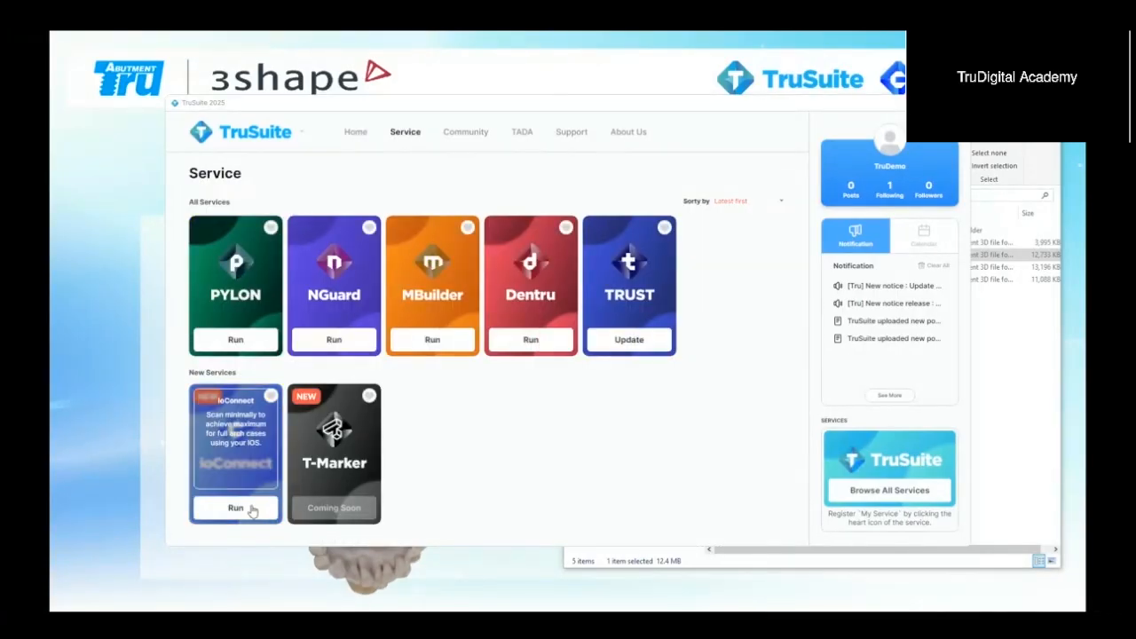
pyautogui.click(256, 507)
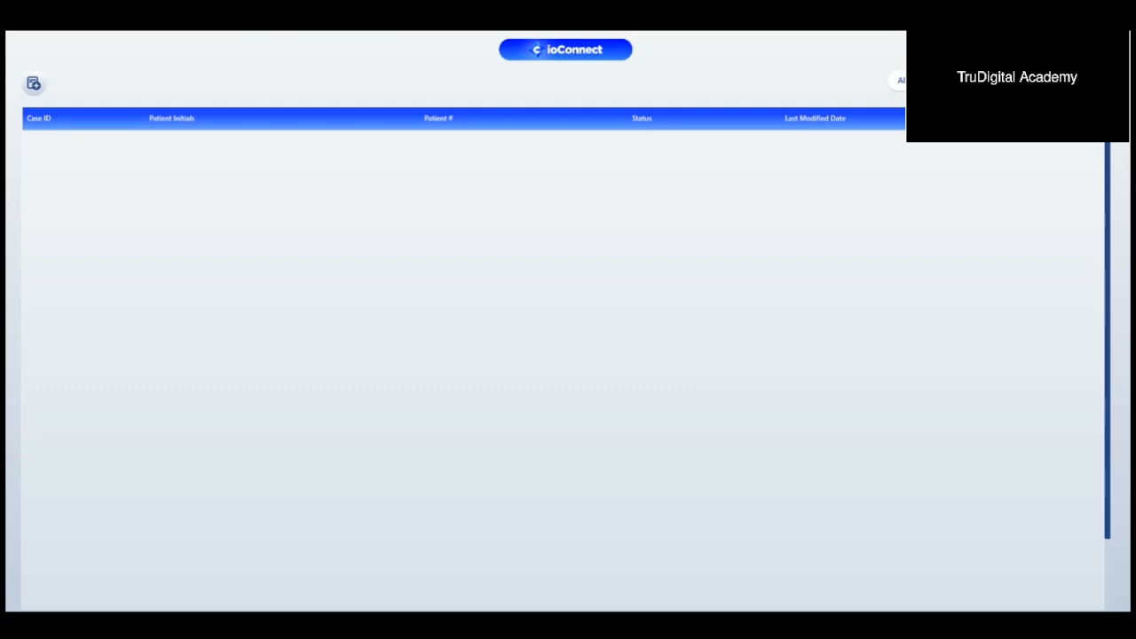
# Step: Start a new case in ioConnect and enter the patient number
pyautogui.click(419, 586)
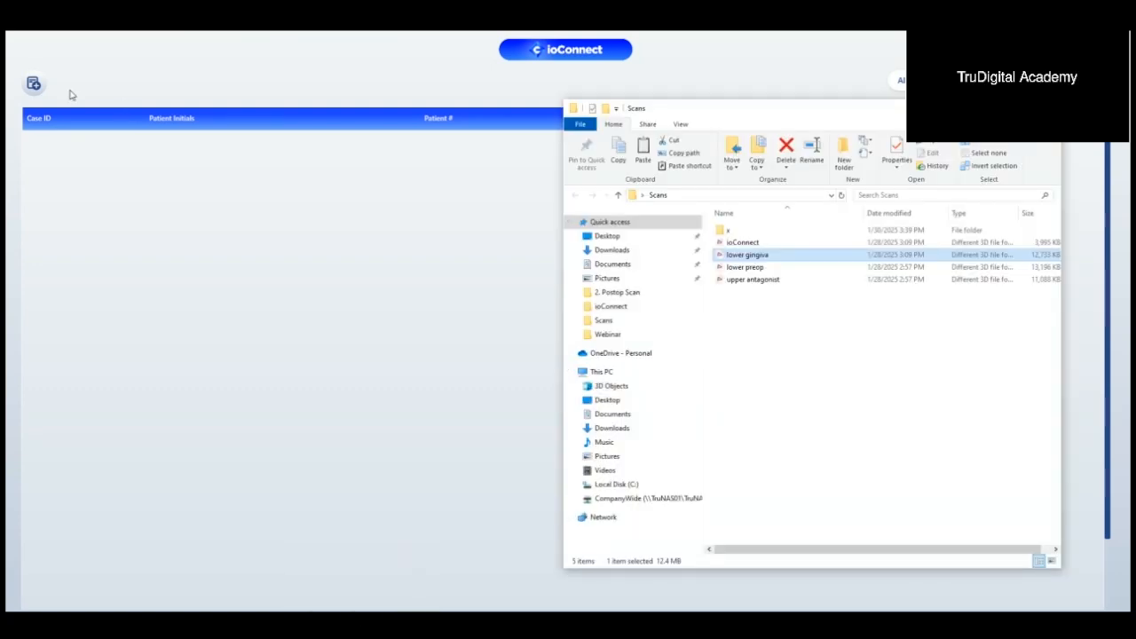
pyautogui.click(40, 83)
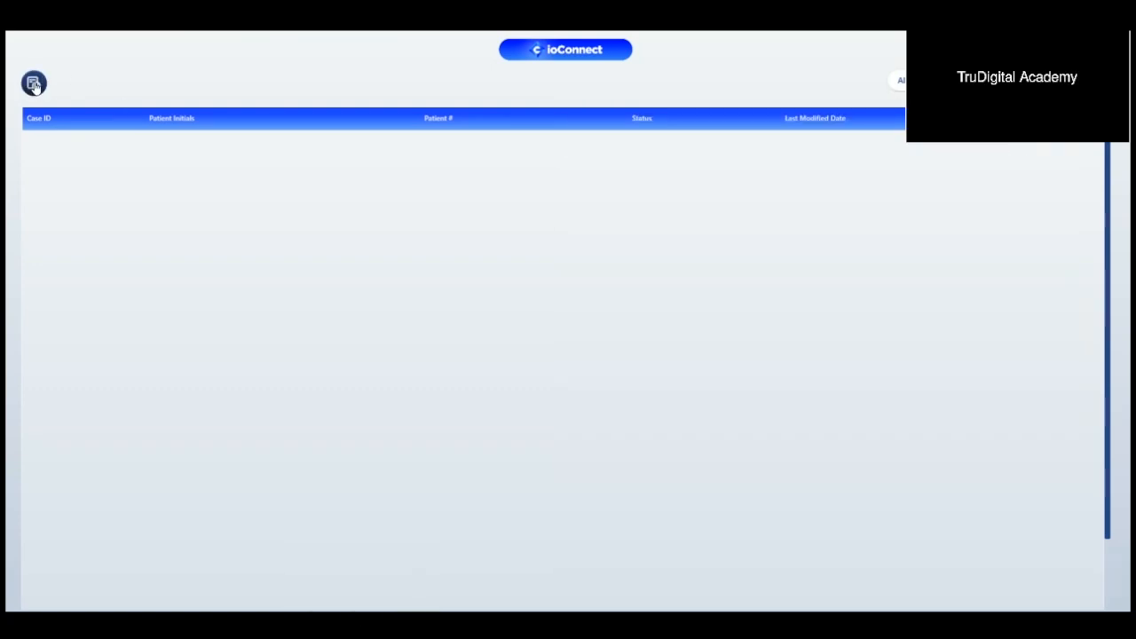
pyautogui.click(33, 85)
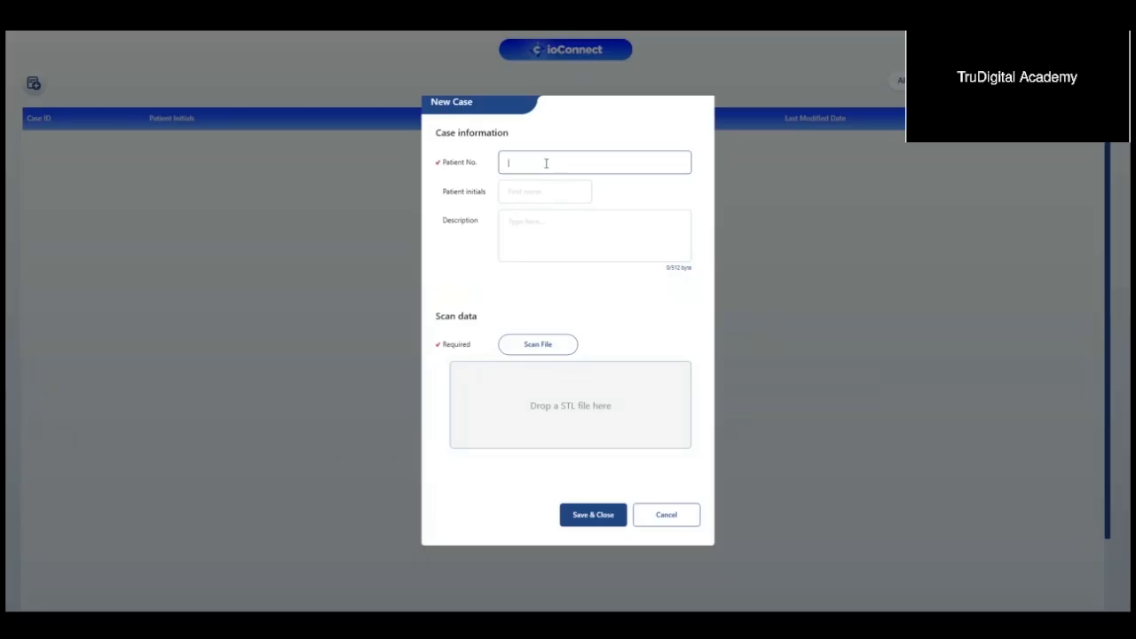
pyautogui.write('12')
# Step: Add the ioConnect scan file from the Scans folder to the new case, then save and open the case
pyautogui.click(403, 594)
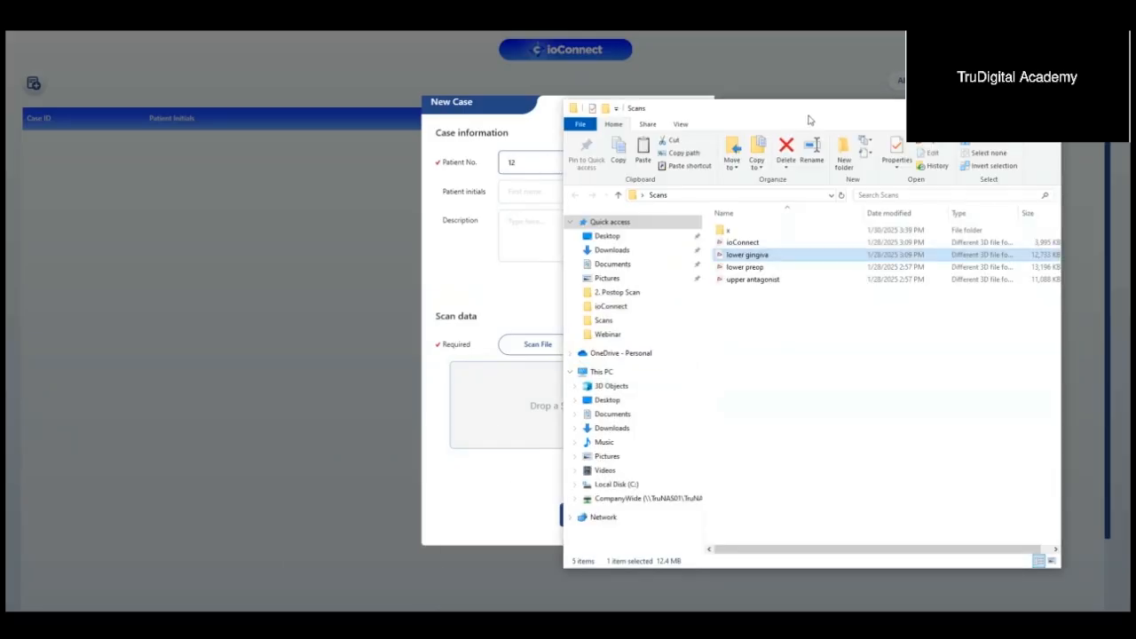
pyautogui.moveTo(808, 118); pyautogui.dragTo(954, 123)
pyautogui.click(892, 246)
pyautogui.moveTo(896, 253); pyautogui.dragTo(604, 395)
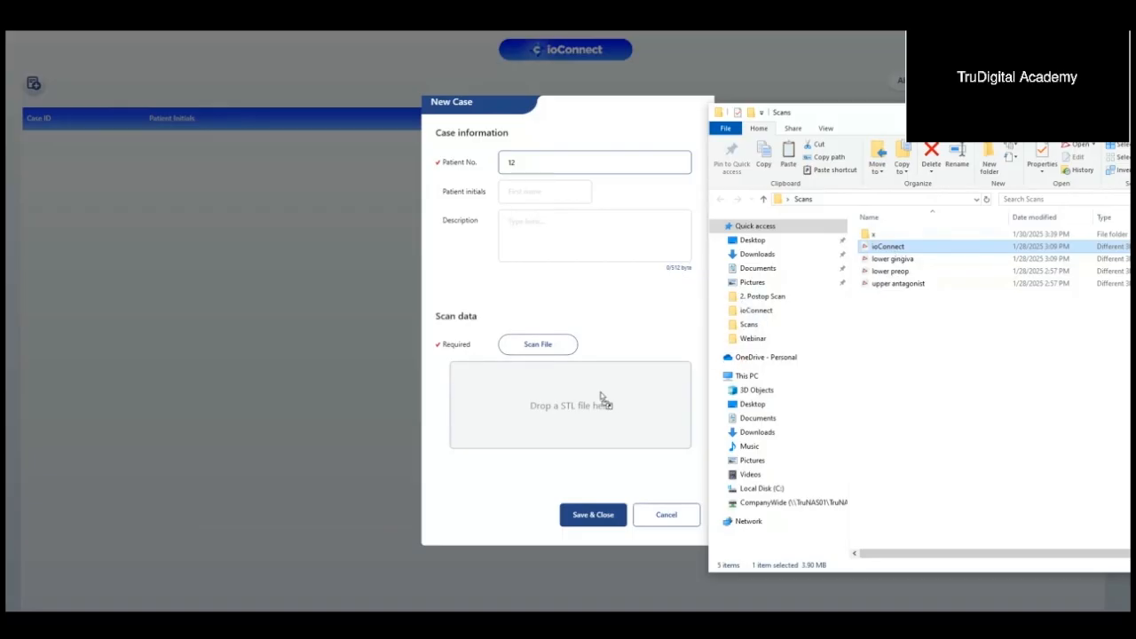
pyautogui.click(524, 515)
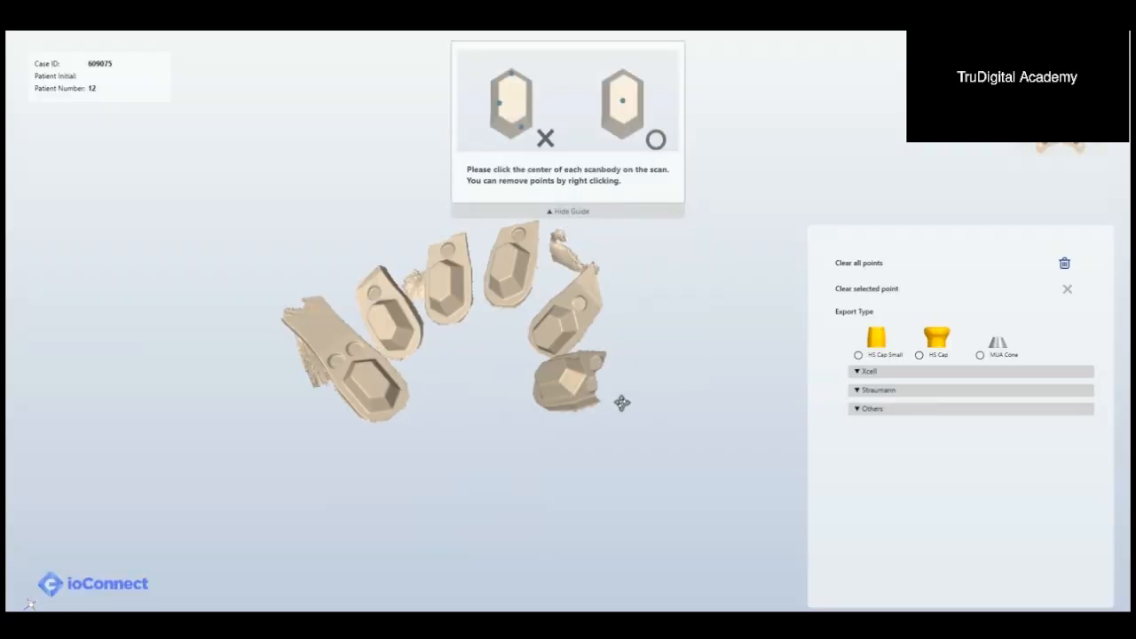
# Step: Mark the centre of each of the six scanbodies, numbering them 1 to 6 around the arch
pyautogui.moveTo(527, 284); pyautogui.dragTo(533, 346, button='right')
pyautogui.scroll(4, 484, 376)
pyautogui.moveTo(486, 375); pyautogui.dragTo(424, 329, button='right')
pyautogui.click(424, 409)
pyautogui.click(425, 325)
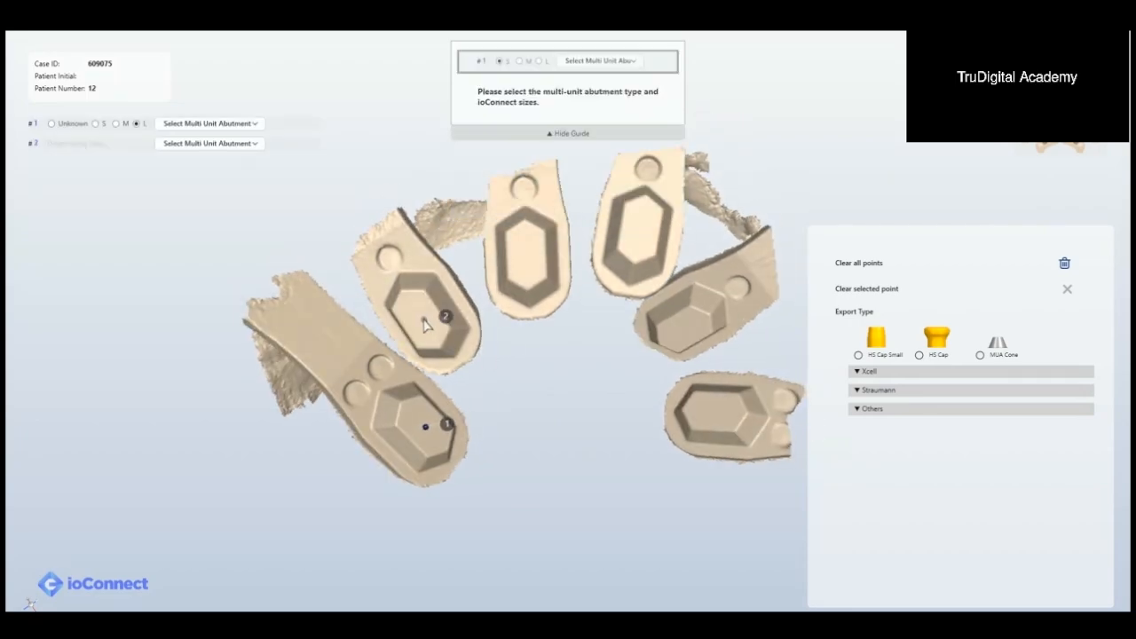
pyautogui.click(525, 255)
pyautogui.click(643, 227)
pyautogui.click(682, 329)
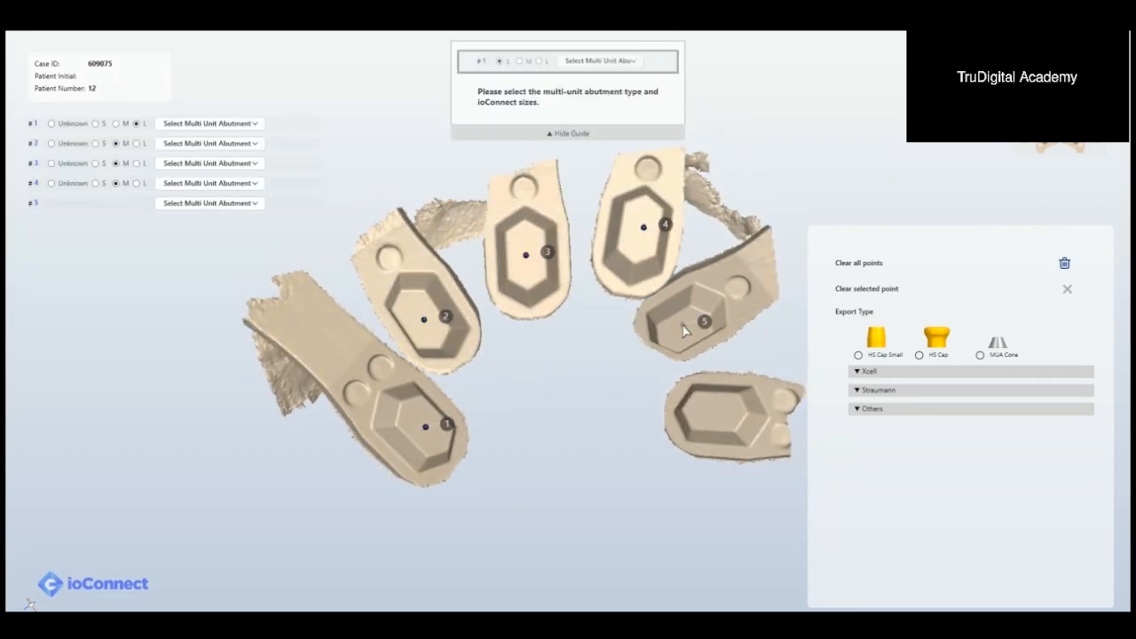
pyautogui.click(713, 407)
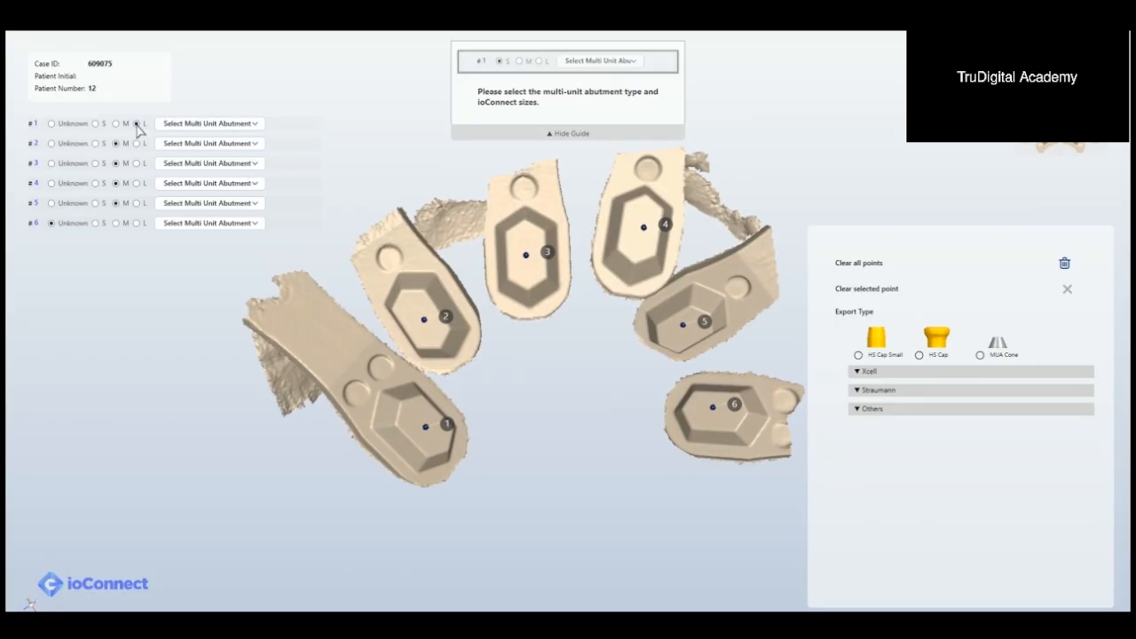
# Step: Inspect the marked scanbodies and set the size of scanbody #6 to L
pyautogui.moveTo(391, 280); pyautogui.dragTo(367, 369, button='right')
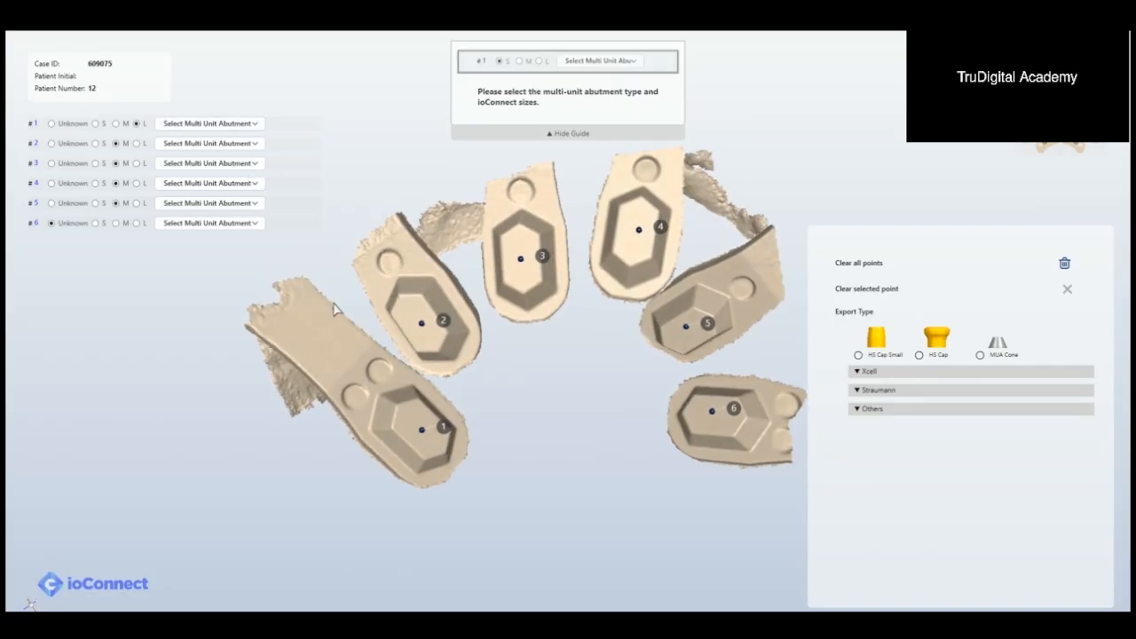
pyautogui.moveTo(419, 269); pyautogui.dragTo(346, 250, button='middle')
pyautogui.moveTo(522, 325); pyautogui.dragTo(591, 358, button='right')
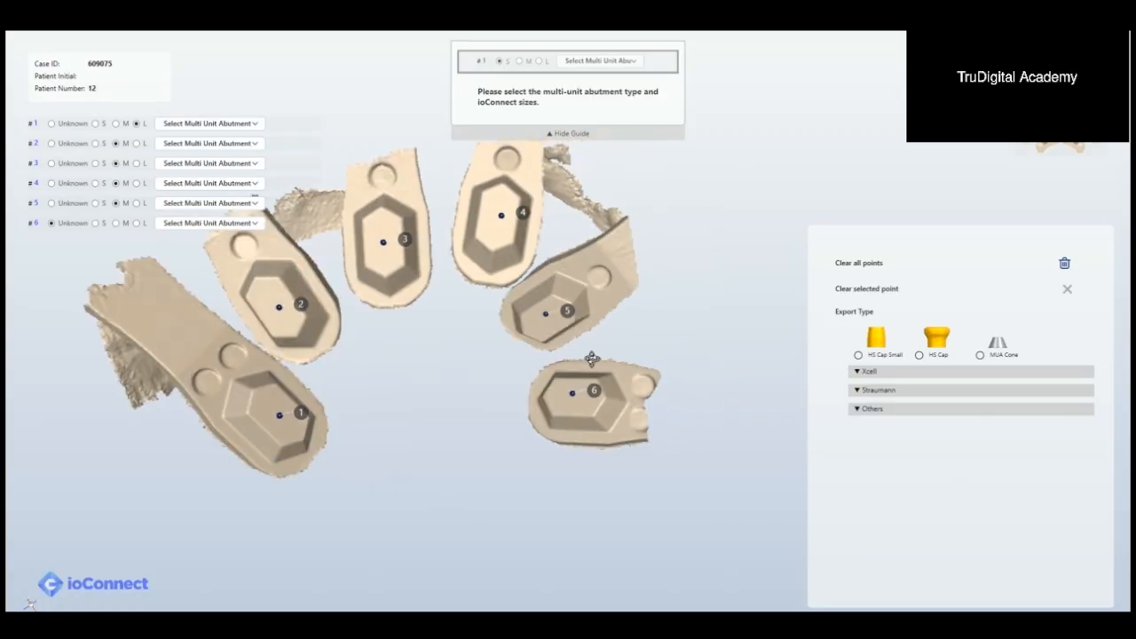
pyautogui.moveTo(643, 400); pyautogui.dragTo(674, 402, button='right')
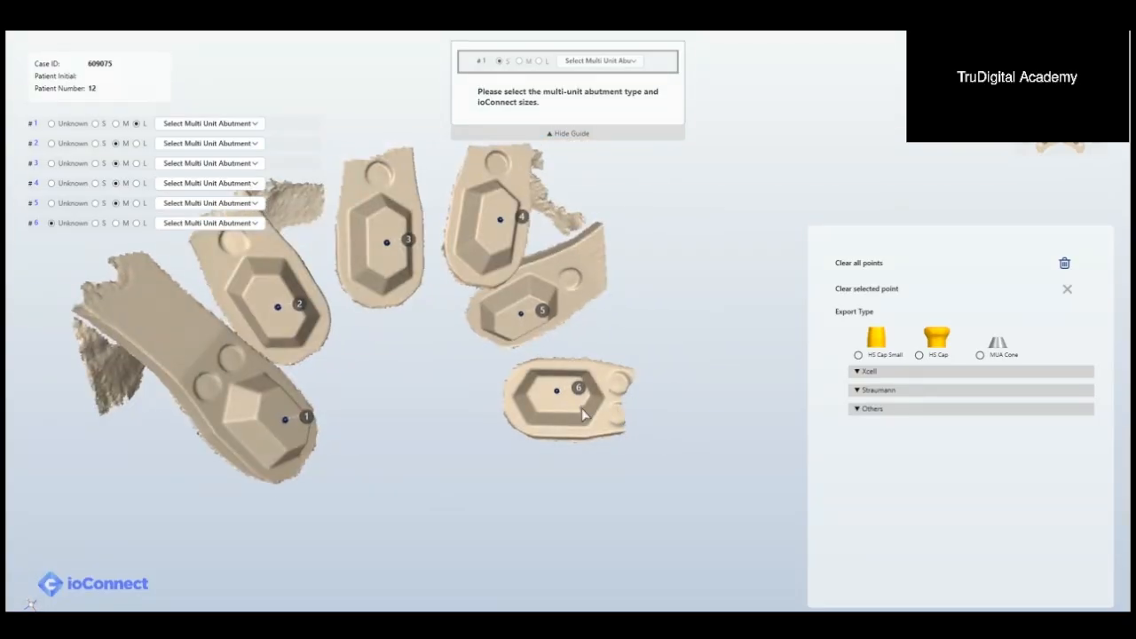
pyautogui.click(136, 223)
# Step: Set the multi-unit abutment type to Tru AOT for all six scanbodies, choosing it on #1
pyautogui.moveTo(290, 296); pyautogui.dragTo(346, 327, button='middle')
pyautogui.moveTo(345, 327); pyautogui.dragTo(366, 321, button='right')
pyautogui.moveTo(500, 414); pyautogui.dragTo(490, 403, button='right')
pyautogui.moveTo(490, 403); pyautogui.dragTo(497, 406, button='middle')
pyautogui.moveTo(497, 407); pyautogui.dragTo(481, 408, button='right')
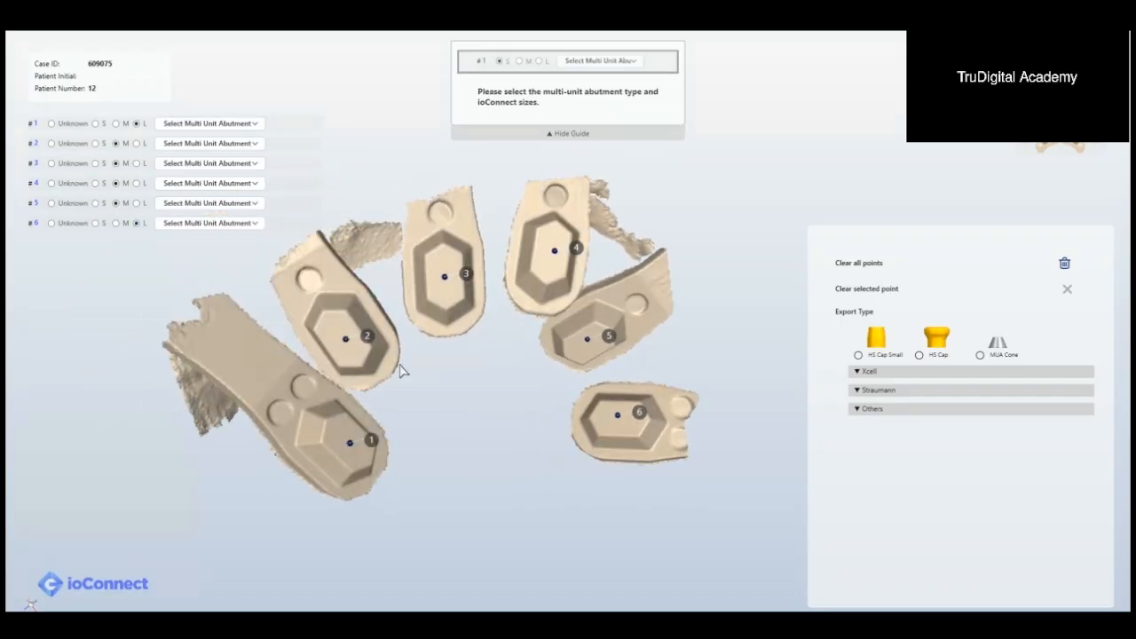
pyautogui.click(217, 125)
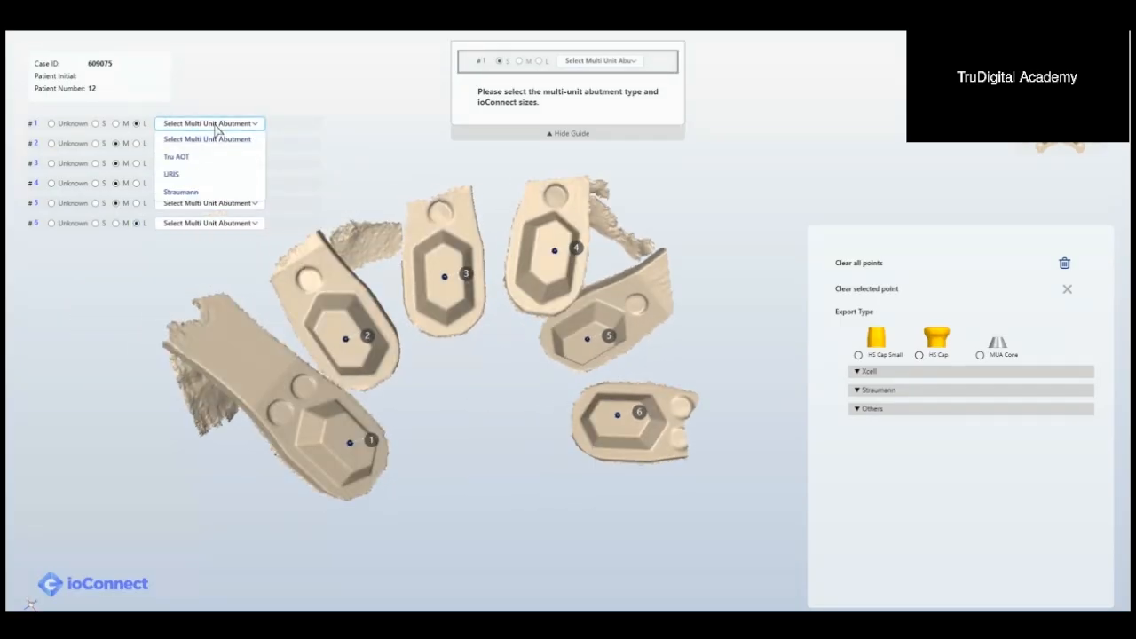
pyautogui.click(193, 158)
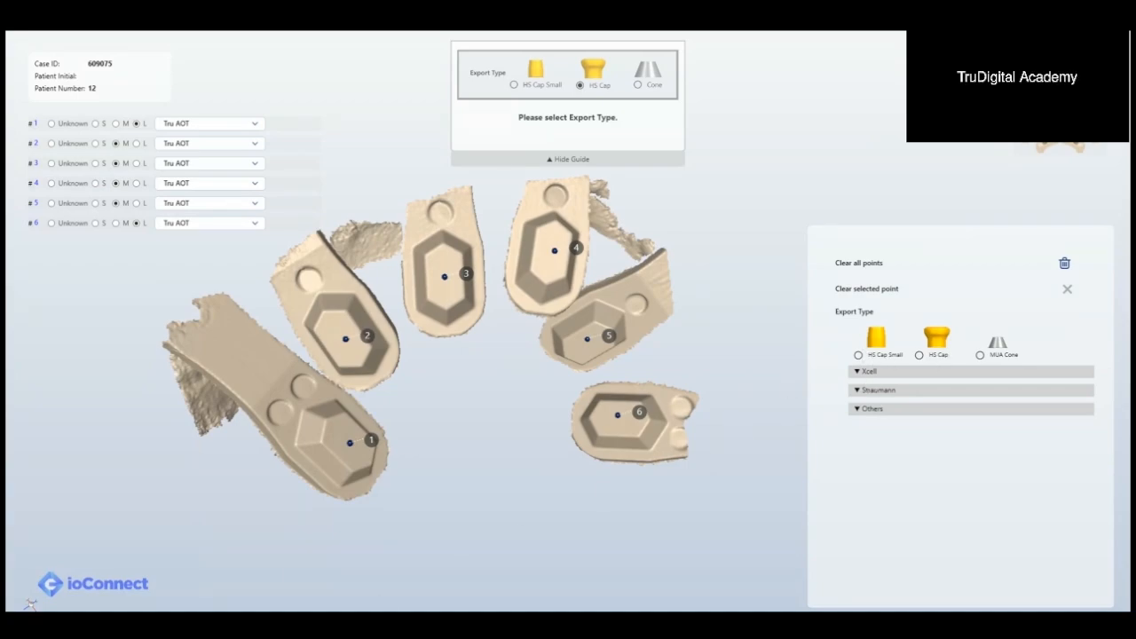
# Step: Examine the cap shapes on the lower gingiva scan in 3Shape 3D Viewer alongside the ioConnect export types
pyautogui.click(383, 574)
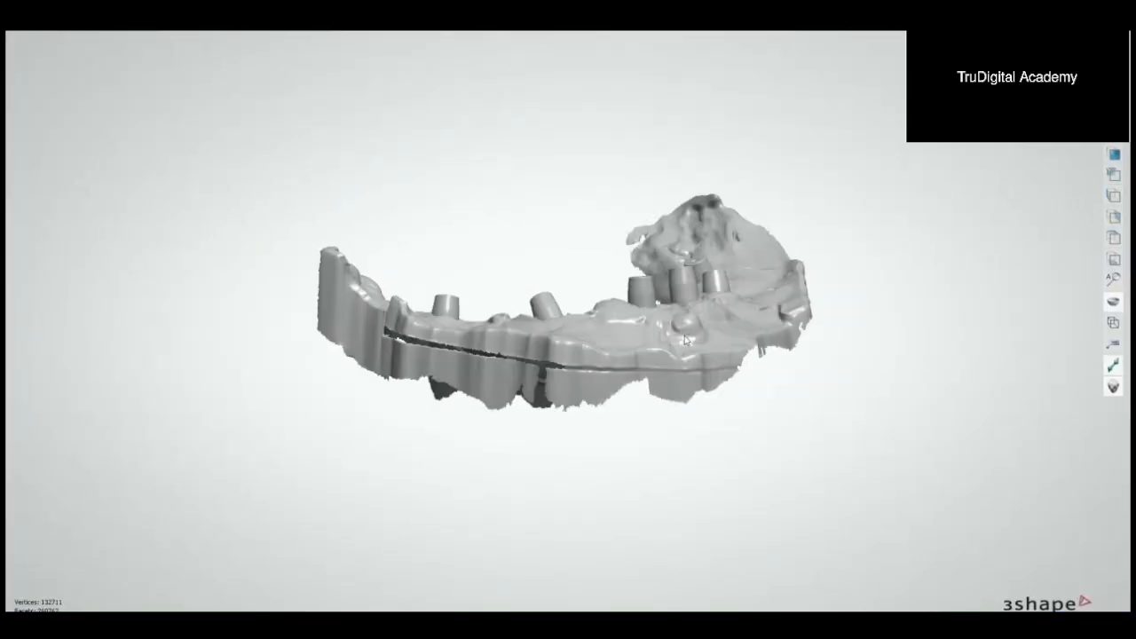
pyautogui.moveTo(686, 340); pyautogui.dragTo(654, 378, button='right')
pyautogui.moveTo(543, 34); pyautogui.dragTo(473, 158)
pyautogui.scroll(-5, 482, 277)
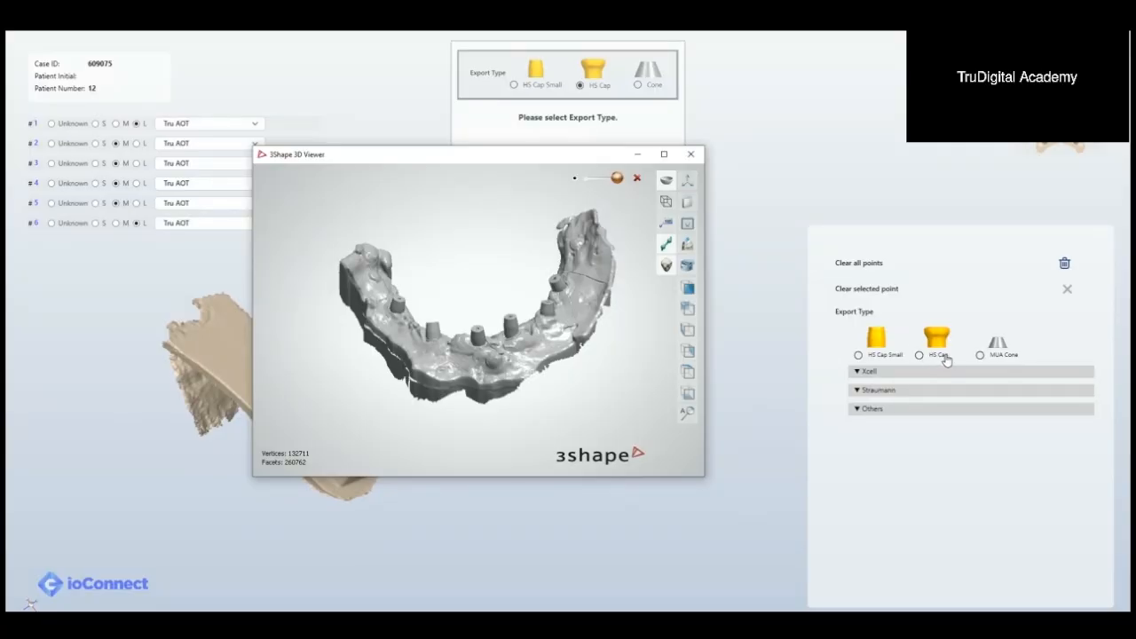
pyautogui.moveTo(583, 341); pyautogui.dragTo(577, 348, button='middle')
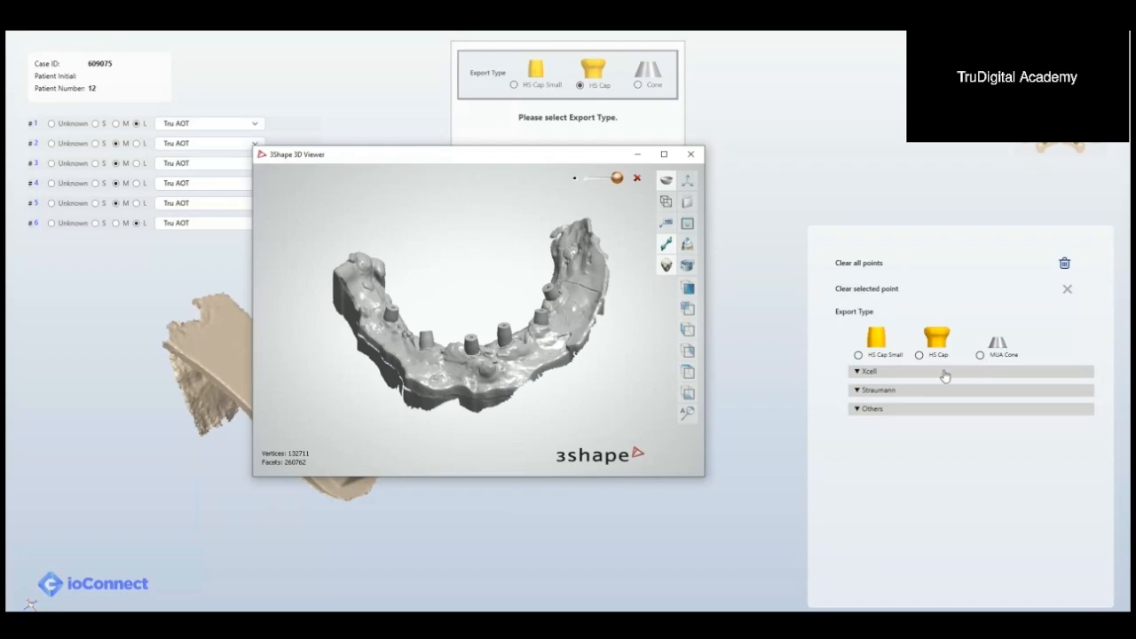
# Step: Look through the Xcell, Straumann and Others export type groups in ioConnect
pyautogui.click(917, 377)
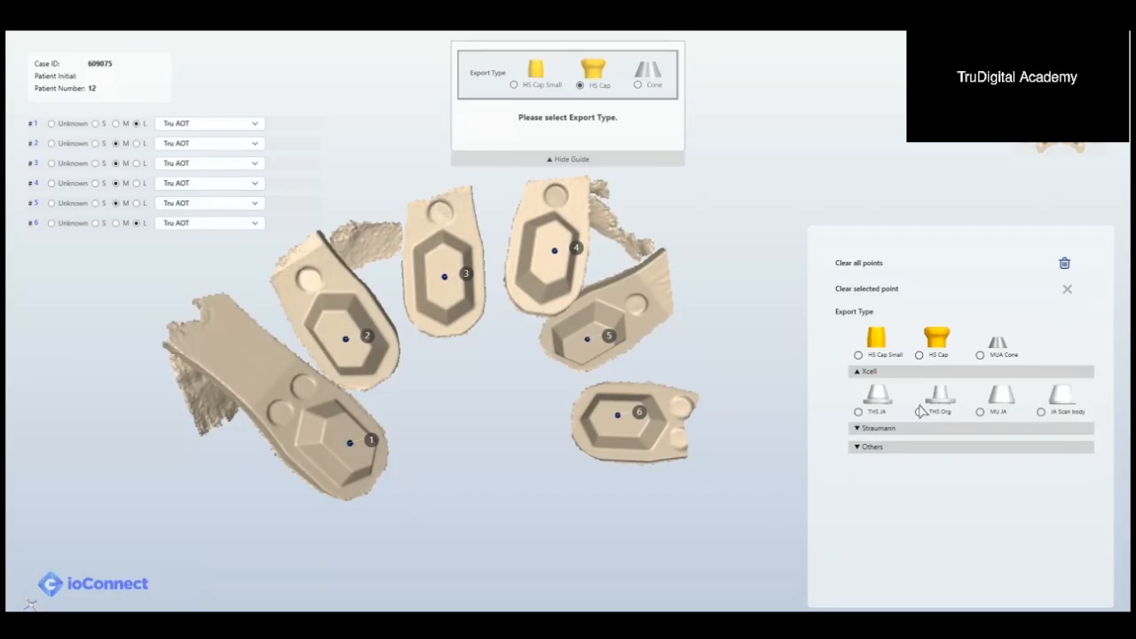
pyautogui.click(882, 431)
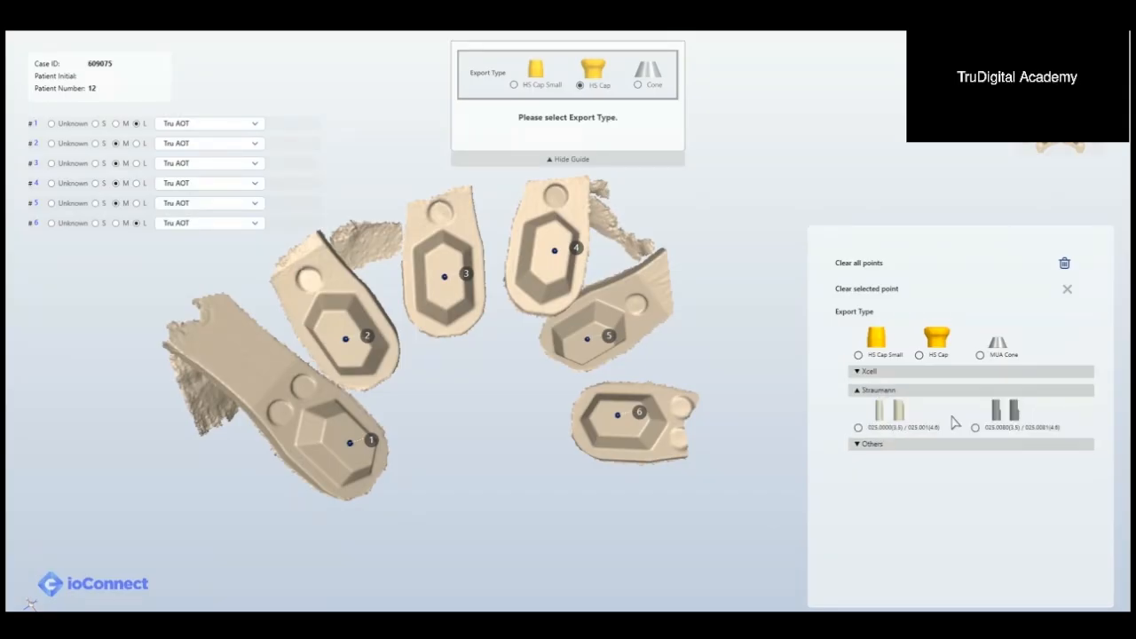
pyautogui.click(874, 446)
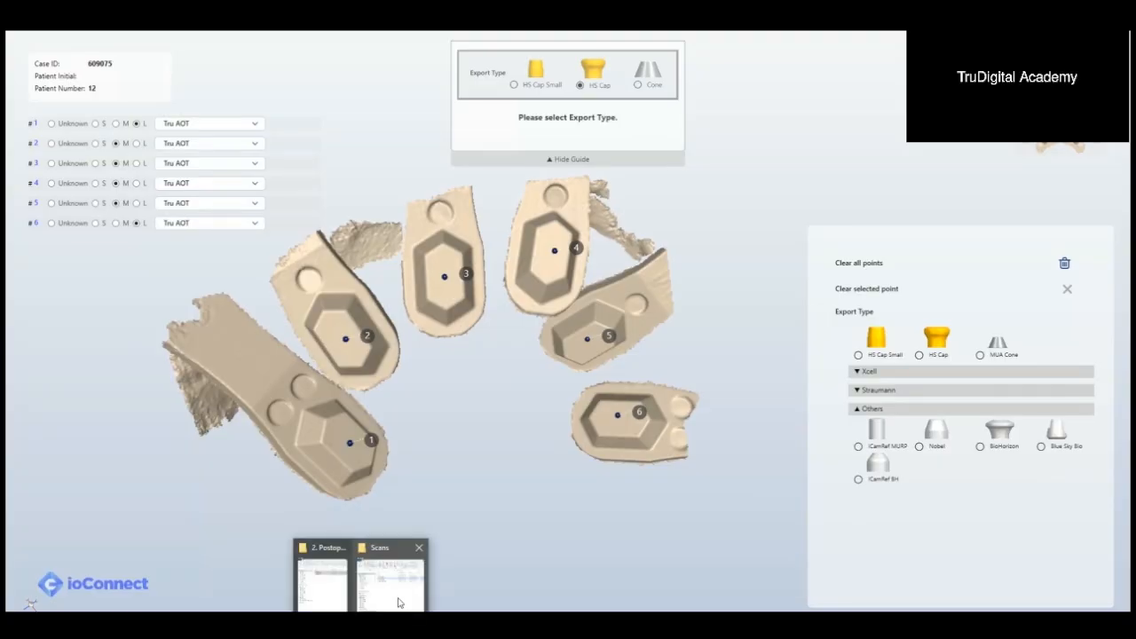
# Step: Recheck the caps on the lower gingiva scan in 3Shape 3D Viewer and return to the ioConnect case
pyautogui.click(398, 599)
pyautogui.click(530, 624)
pyautogui.moveTo(505, 337); pyautogui.dragTo(525, 359, button='right')
pyautogui.click(890, 205)
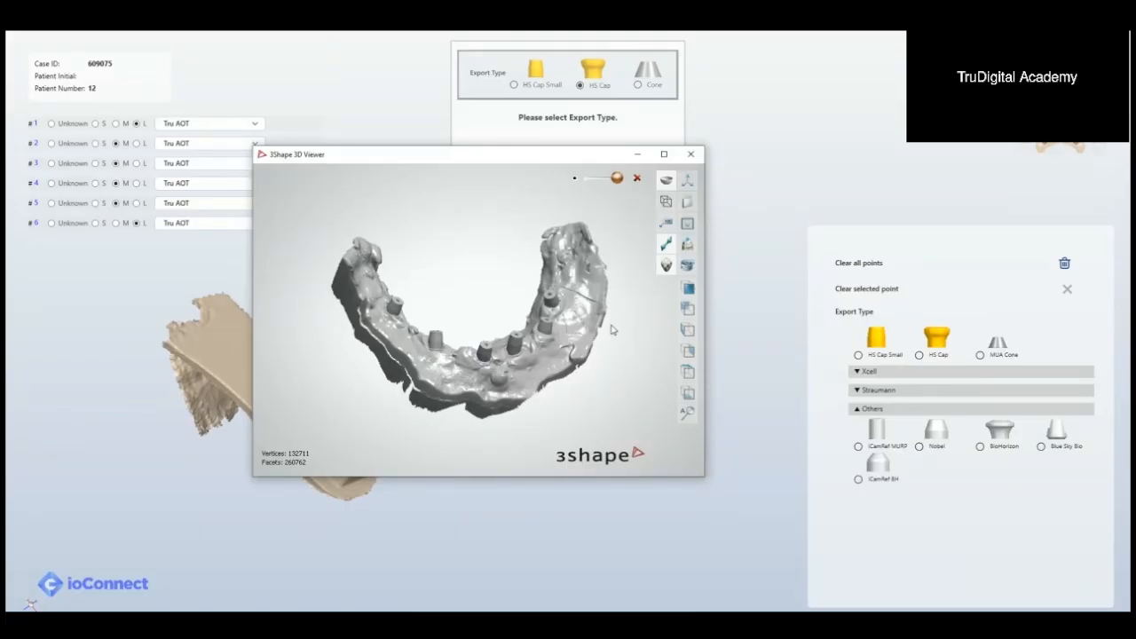
pyautogui.click(868, 157)
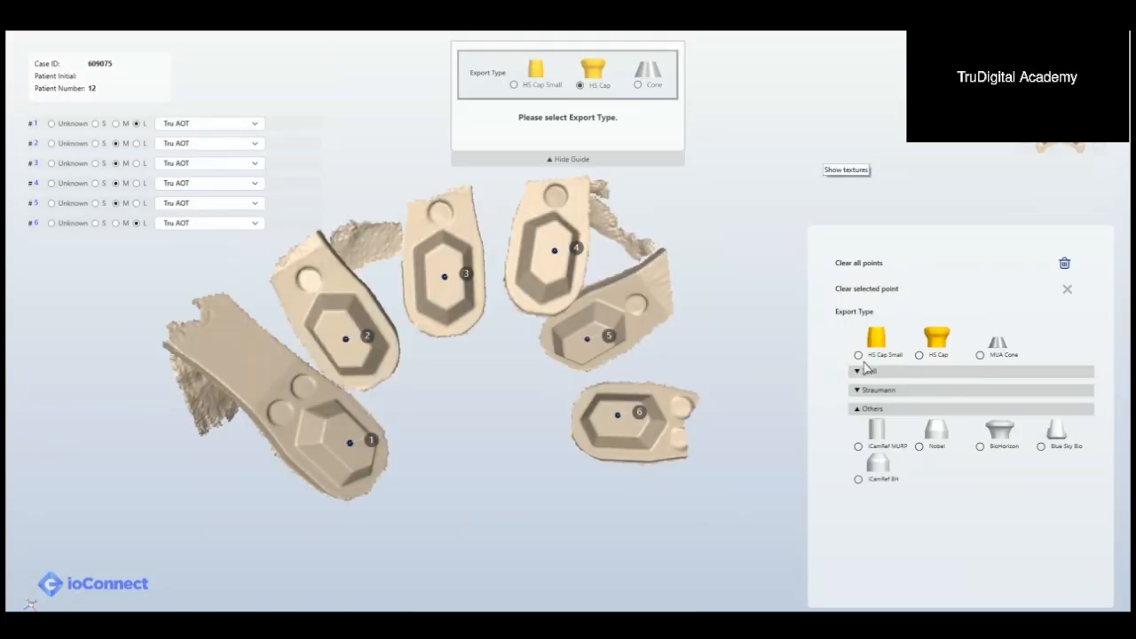
# Step: Set the export type to HS Cap Small, generate the caps and inspect them around the six scanbodies
pyautogui.click(858, 355)
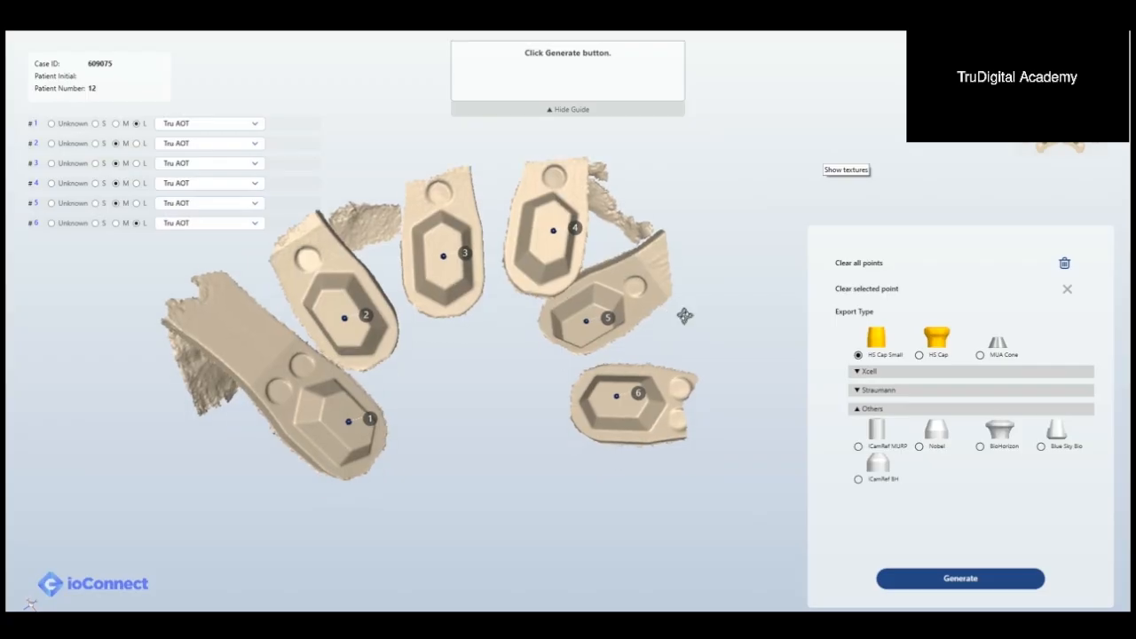
pyautogui.click(951, 579)
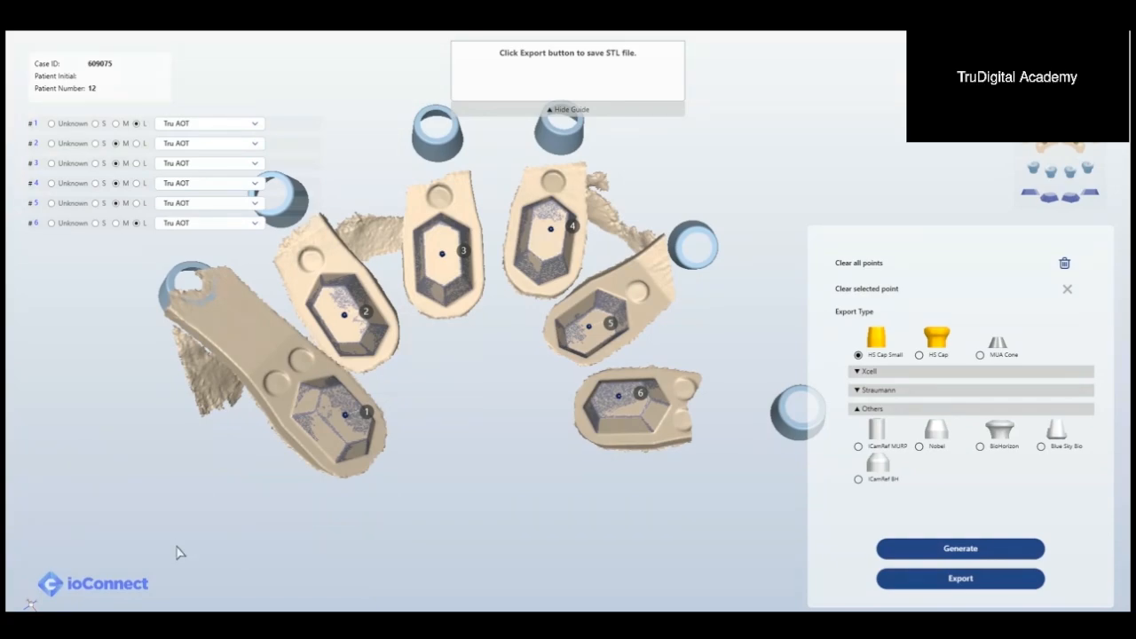
pyautogui.scroll(-5, 464, 426)
pyautogui.moveTo(479, 423); pyautogui.dragTo(531, 432, button='right')
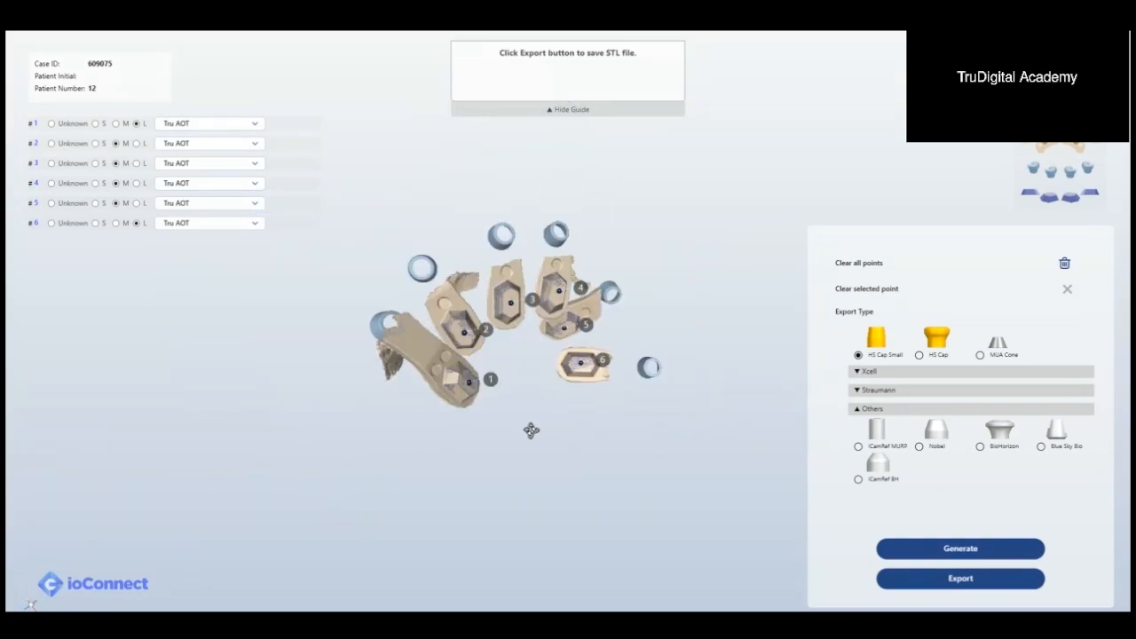
pyautogui.moveTo(502, 344); pyautogui.dragTo(523, 377, button='right')
pyautogui.scroll(5, 527, 297)
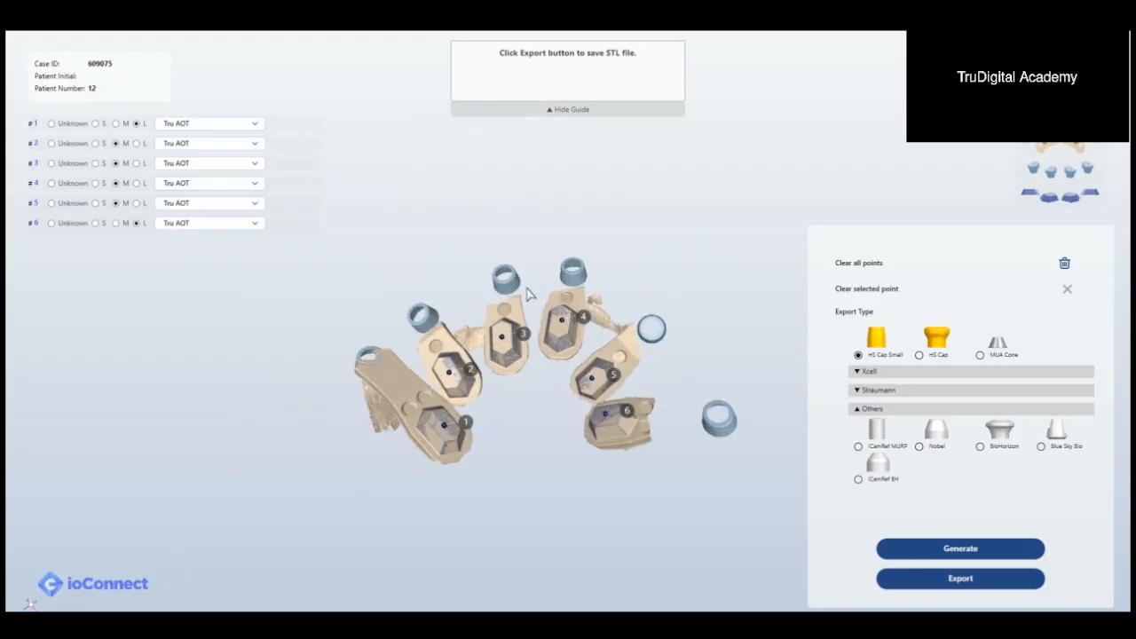
pyautogui.moveTo(526, 292); pyautogui.dragTo(542, 405, button='right')
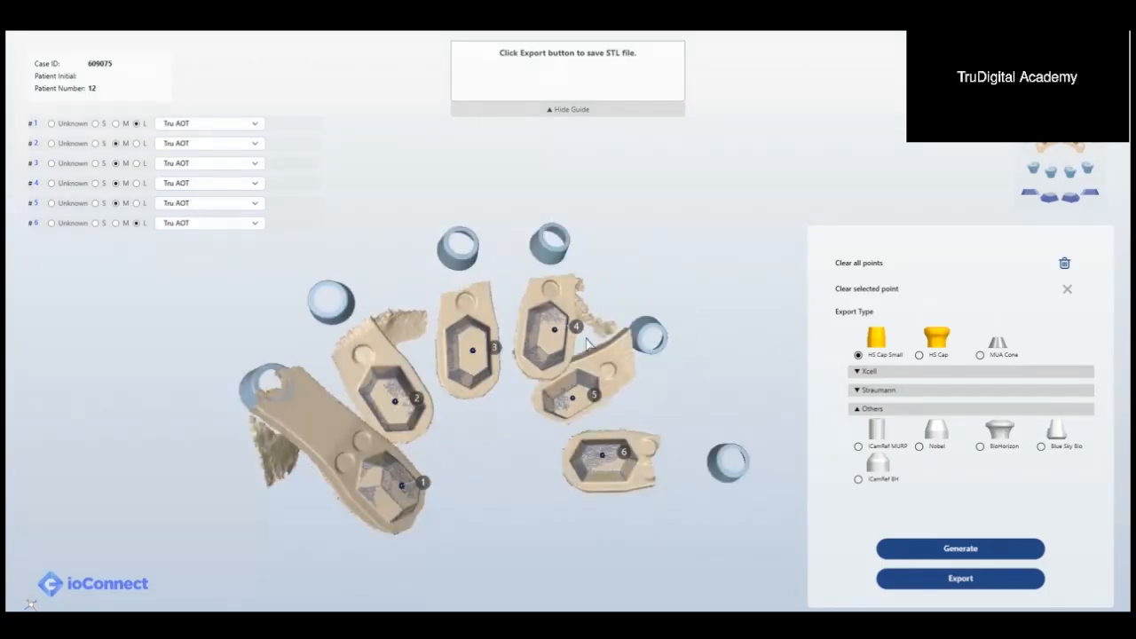
# Step: Export the generated HS Cap Small geometry as an STL file to the Scans folder under the suggested file name
pyautogui.click(946, 579)
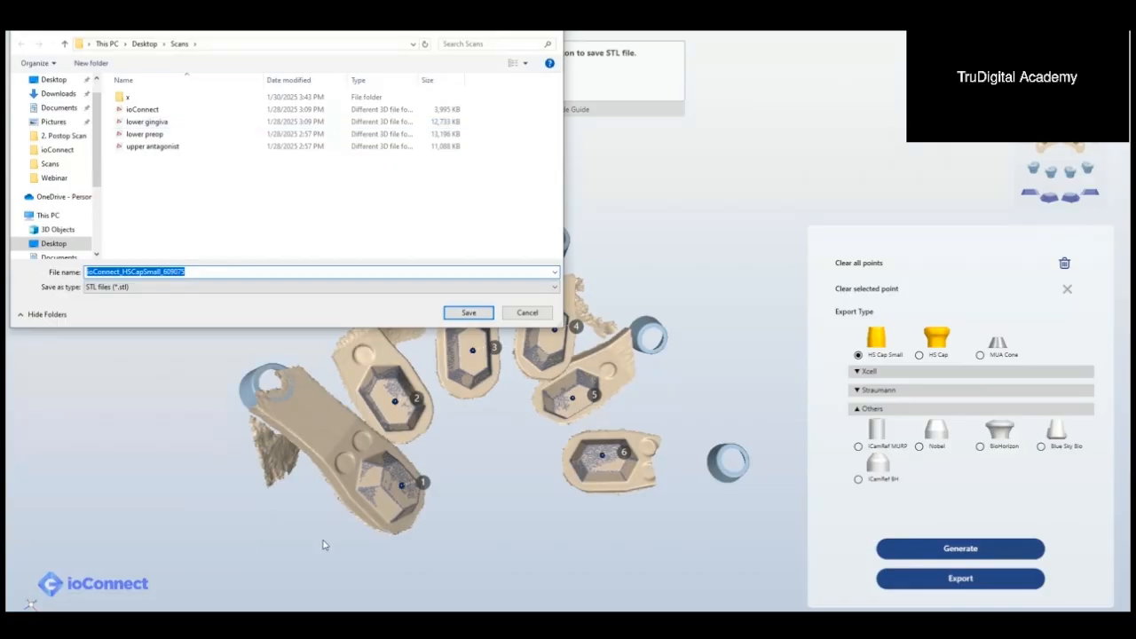
pyautogui.click(404, 577)
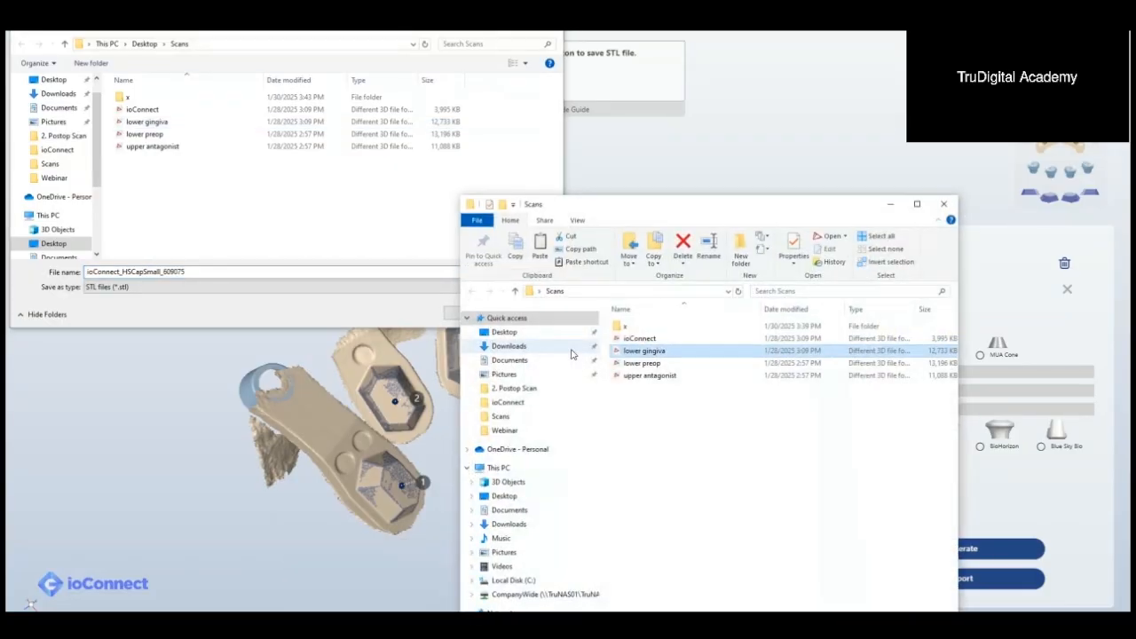
pyautogui.click(220, 282)
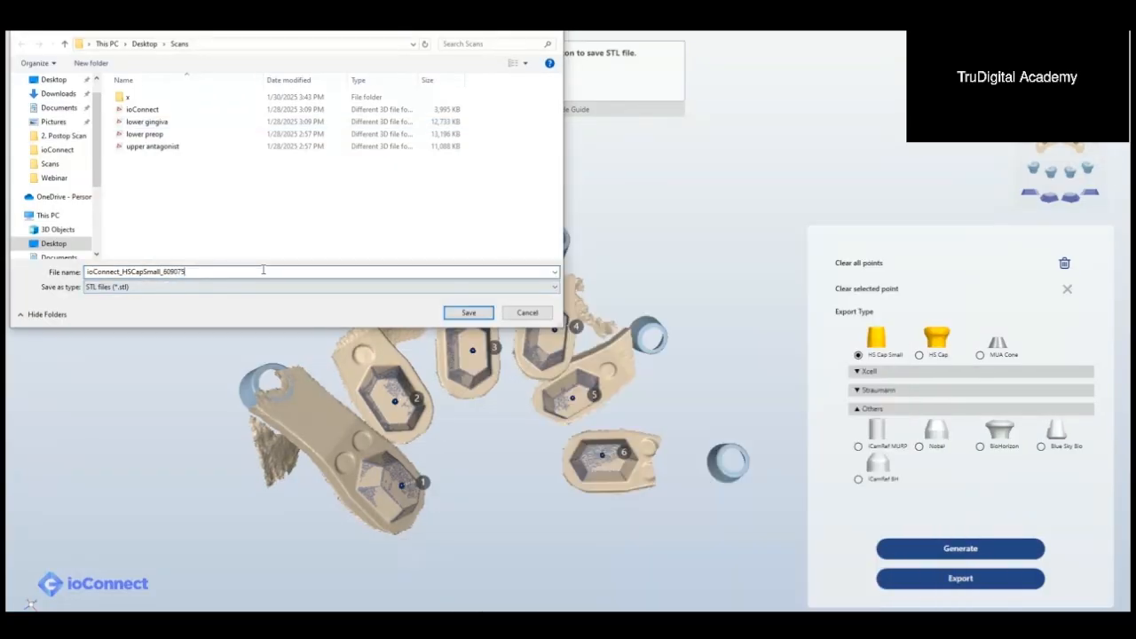
pyautogui.click(468, 313)
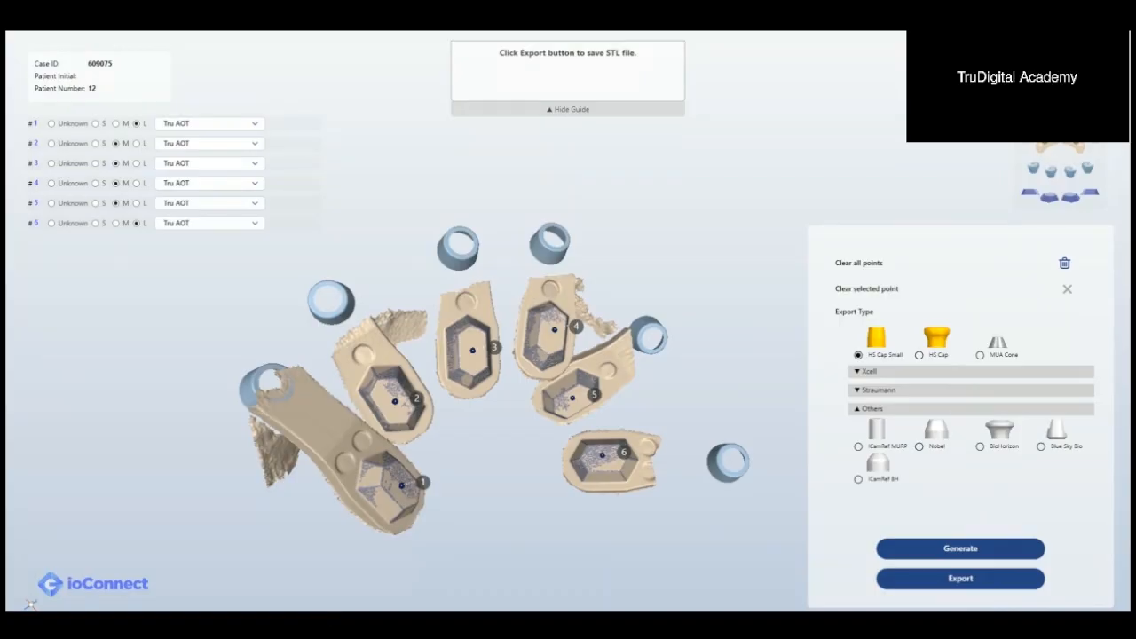
# Step: Open the exported HSCapSmall file in 3Shape 3D Viewer and compare its caps with the lower gingiva scan, toggling that scan's visibility
pyautogui.click(402, 599)
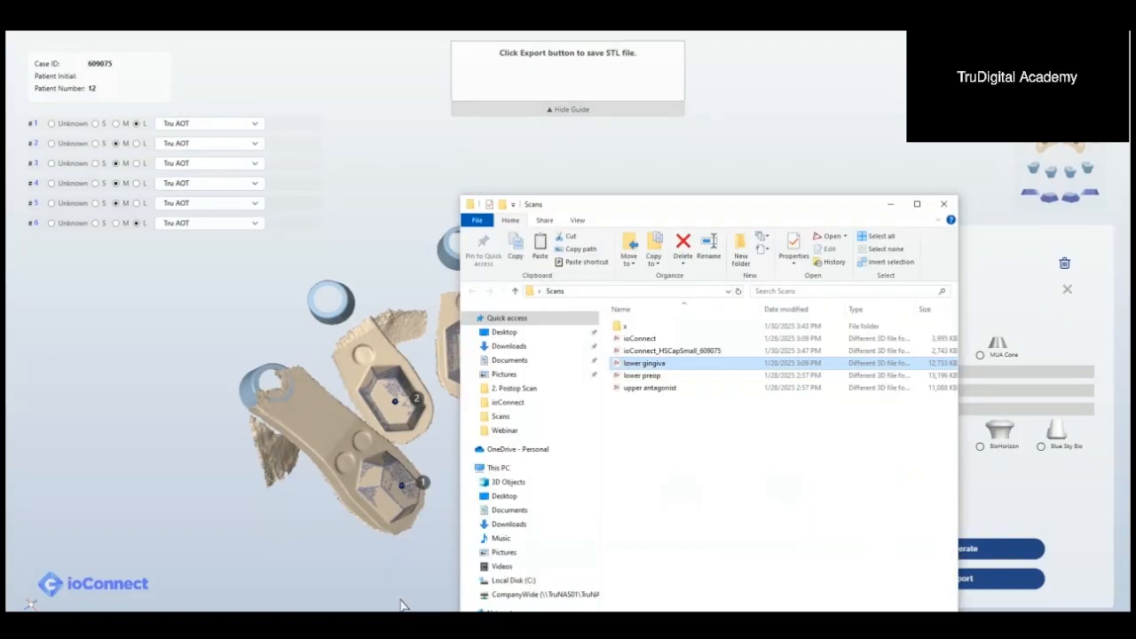
pyautogui.doubleClick(675, 352)
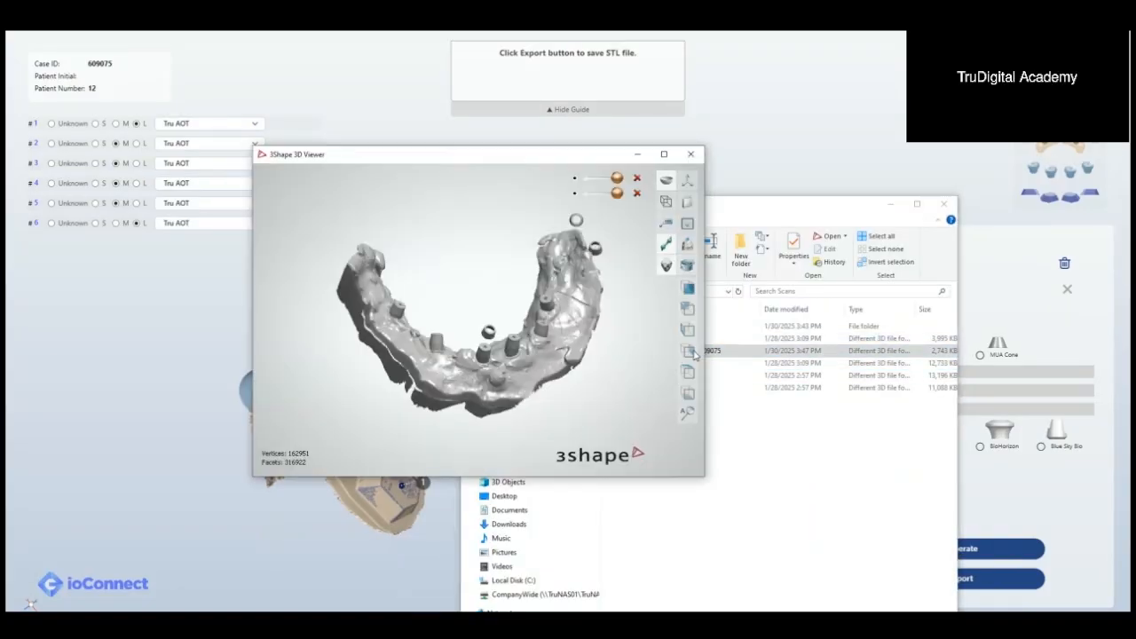
pyautogui.click(579, 179)
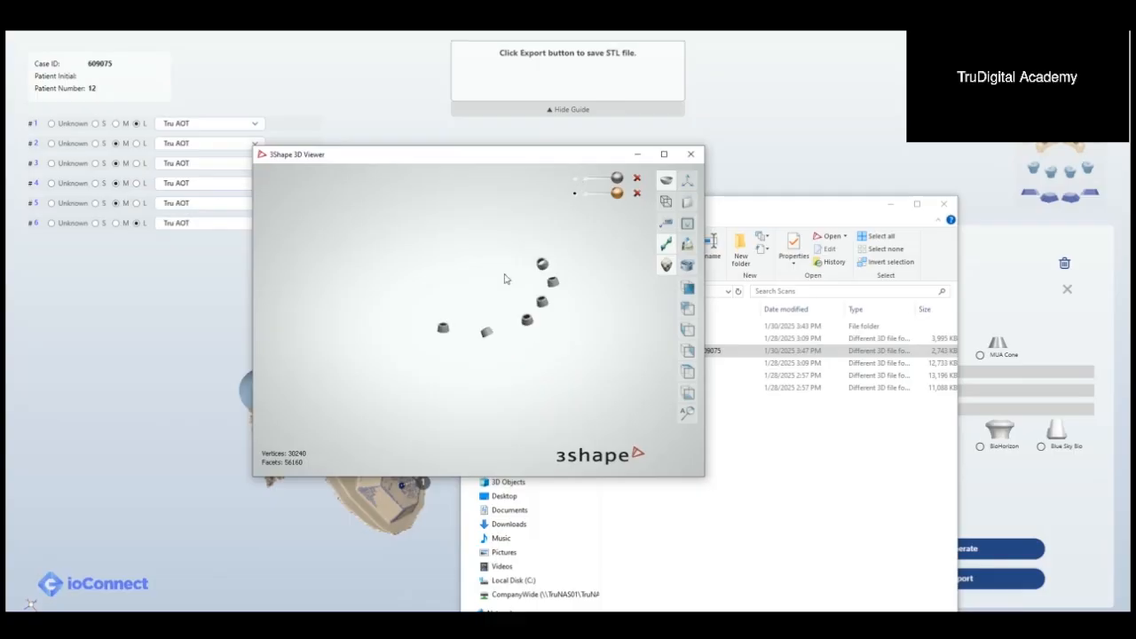
pyautogui.click(617, 179)
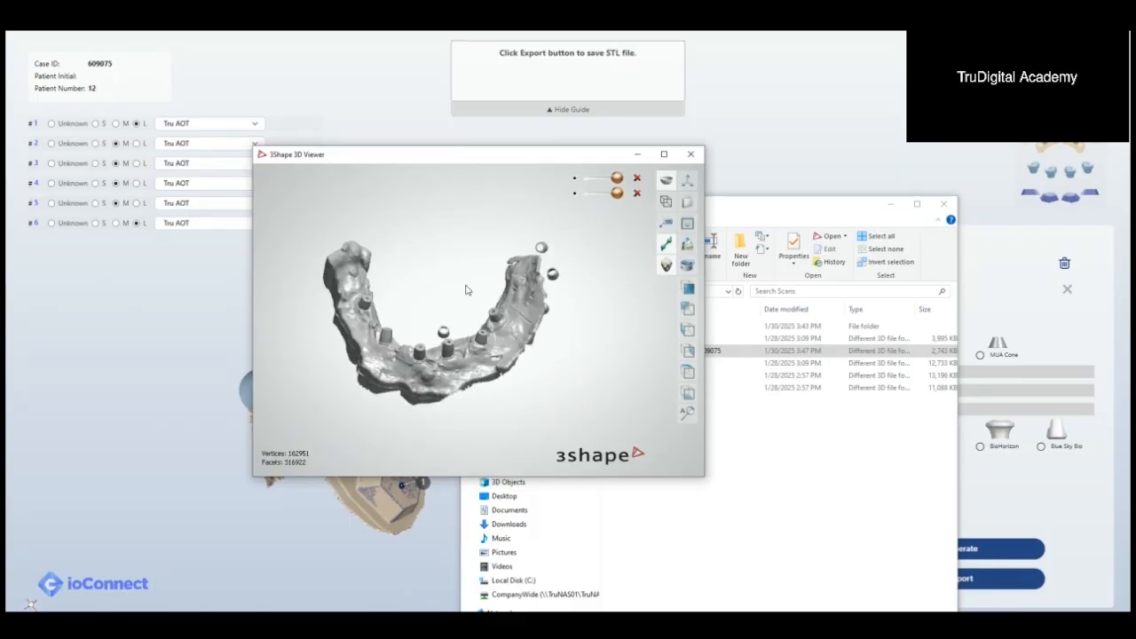
pyautogui.moveTo(559, 326); pyautogui.dragTo(578, 330, button='middle')
pyautogui.scroll(4, 541, 332)
pyautogui.moveTo(483, 324); pyautogui.dragTo(565, 334, button='middle')
pyautogui.scroll(-4, 565, 335)
pyautogui.scroll(3, 565, 337)
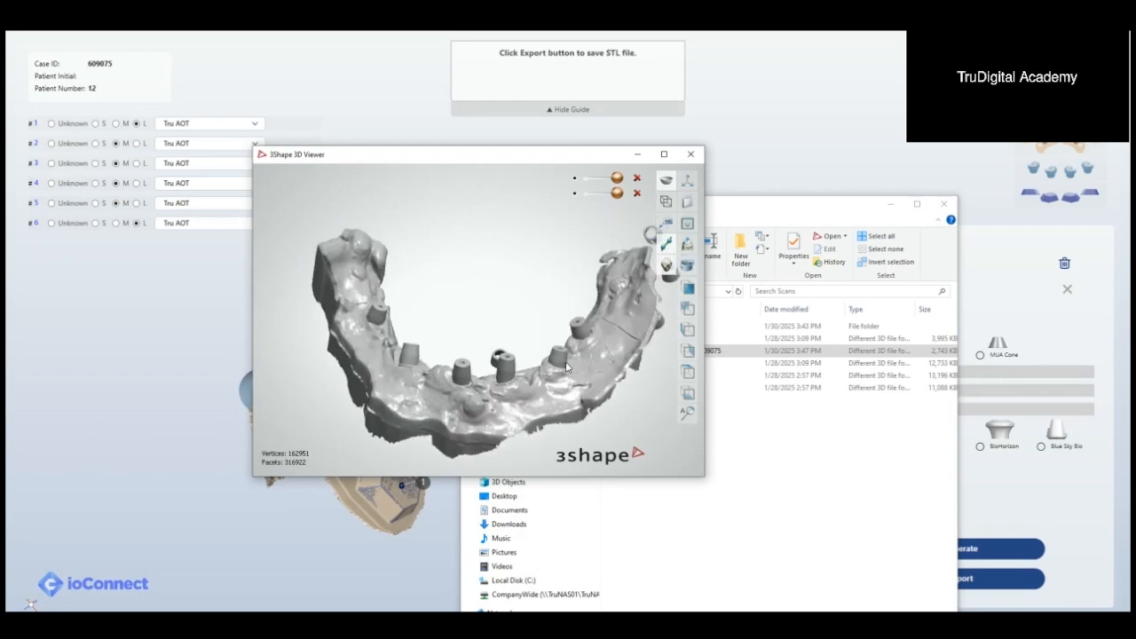
# Step: View the original ioConnect scan in the 3D viewer, close the viewer, and move the scan file into folder x
pyautogui.click(738, 532)
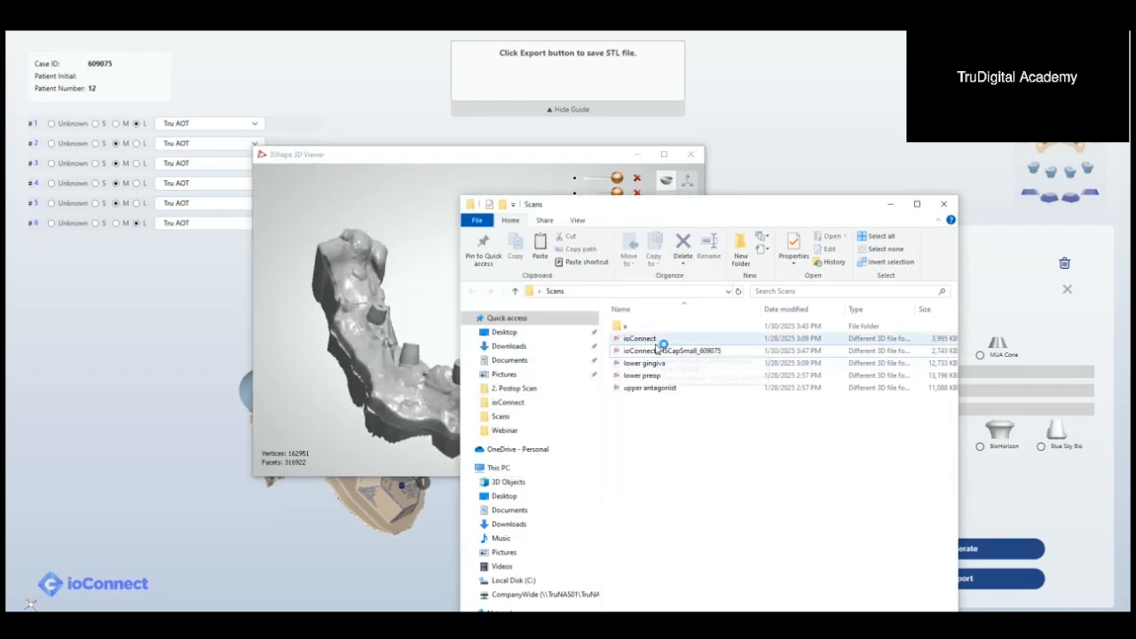
pyautogui.doubleClick(655, 343)
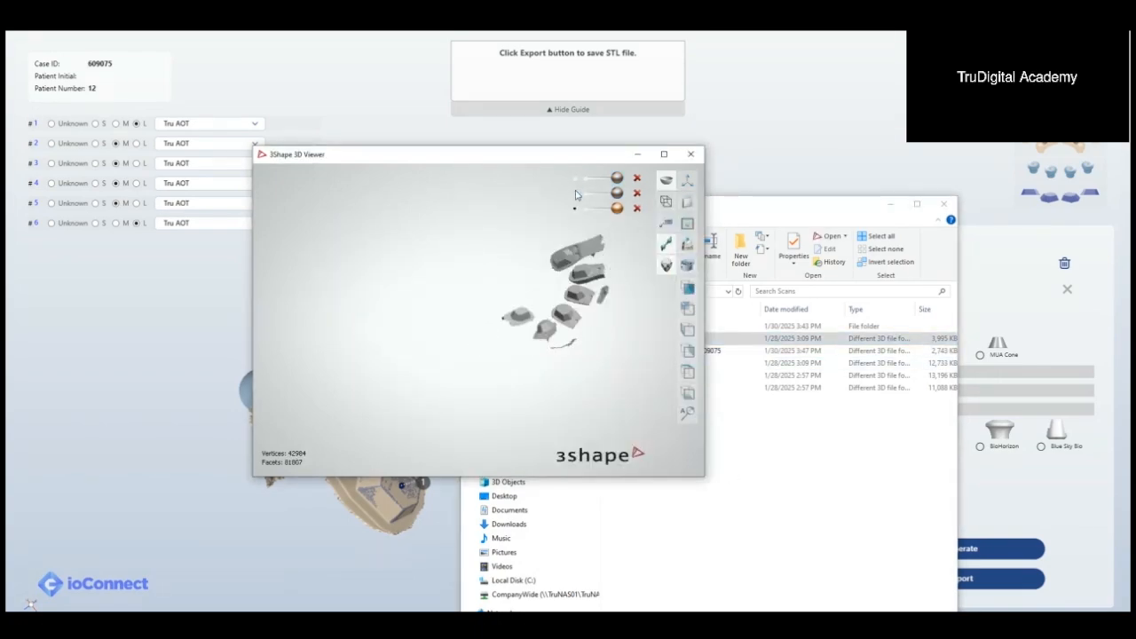
pyautogui.click(691, 154)
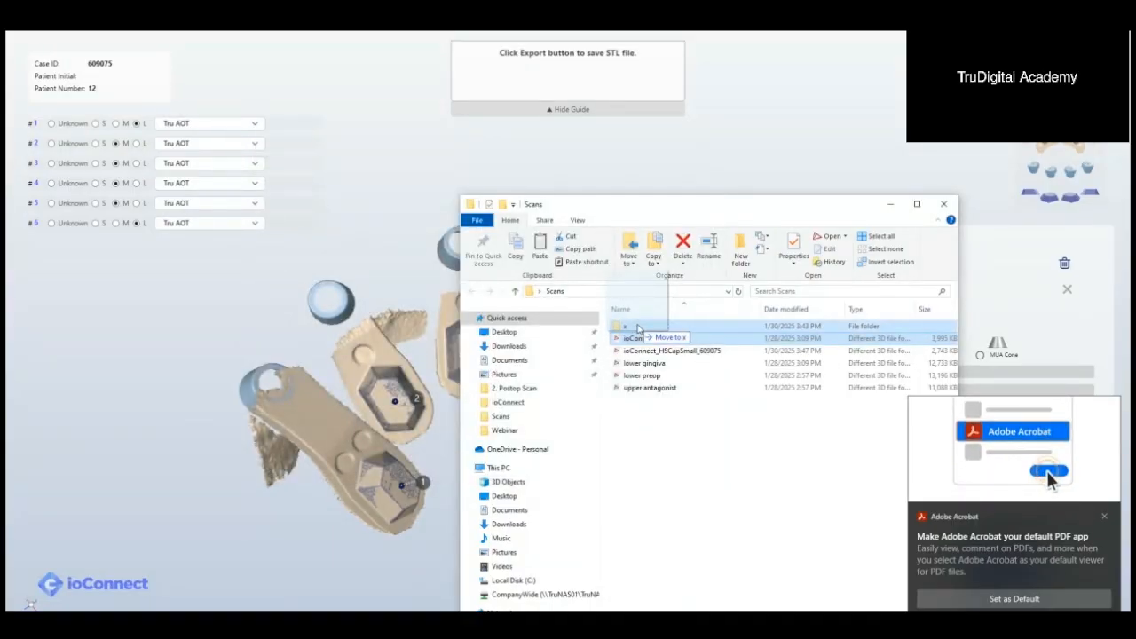
pyautogui.press('Delete')
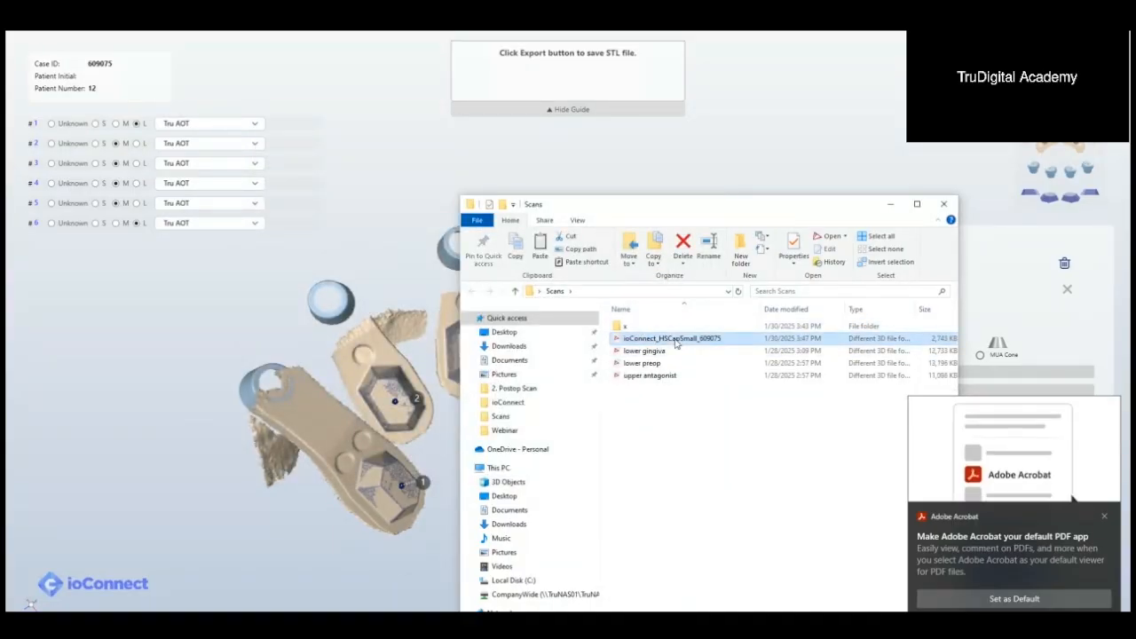
# Step: Open the HSCapSmall, lower gingiva, lower preop and upper antagonist files together in the 3D viewer and examine their relative positions
pyautogui.press('F2')
pyautogui.click(690, 400)
pyautogui.moveTo(689, 456); pyautogui.dragTo(661, 343)
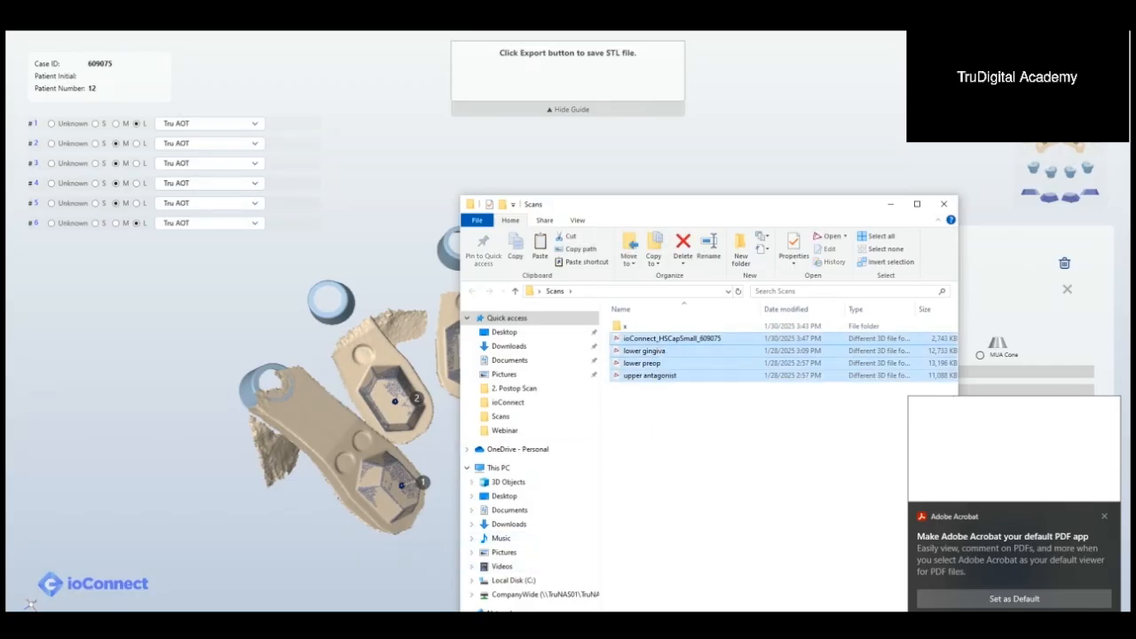
pyautogui.moveTo(698, 482); pyautogui.dragTo(640, 341)
pyautogui.press('Return')
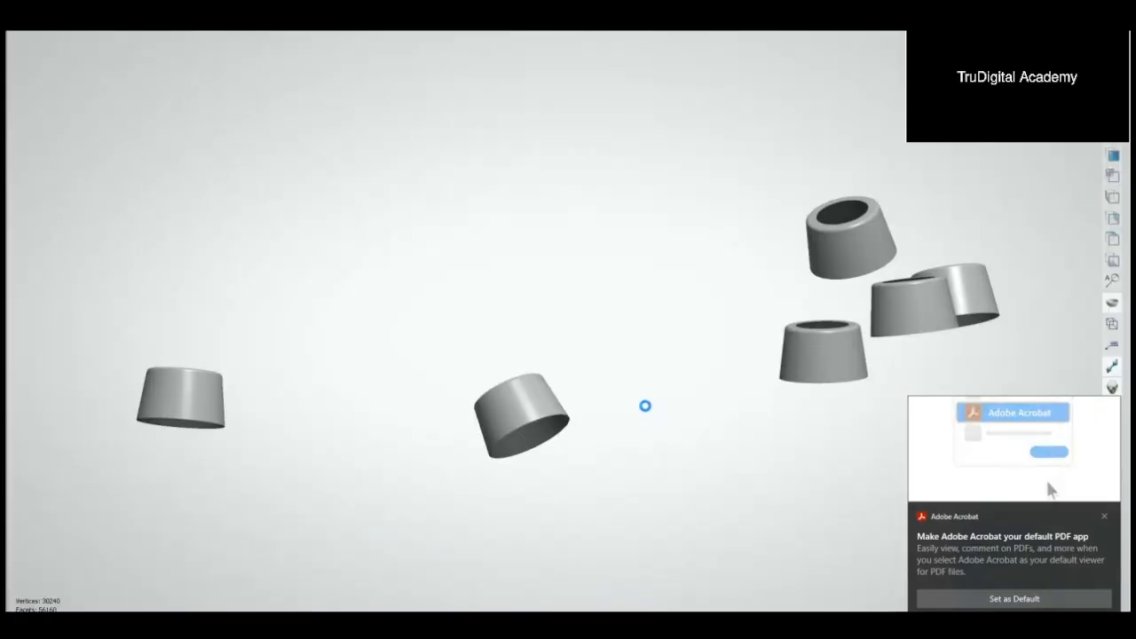
pyautogui.moveTo(636, 371); pyautogui.dragTo(715, 266, button='right')
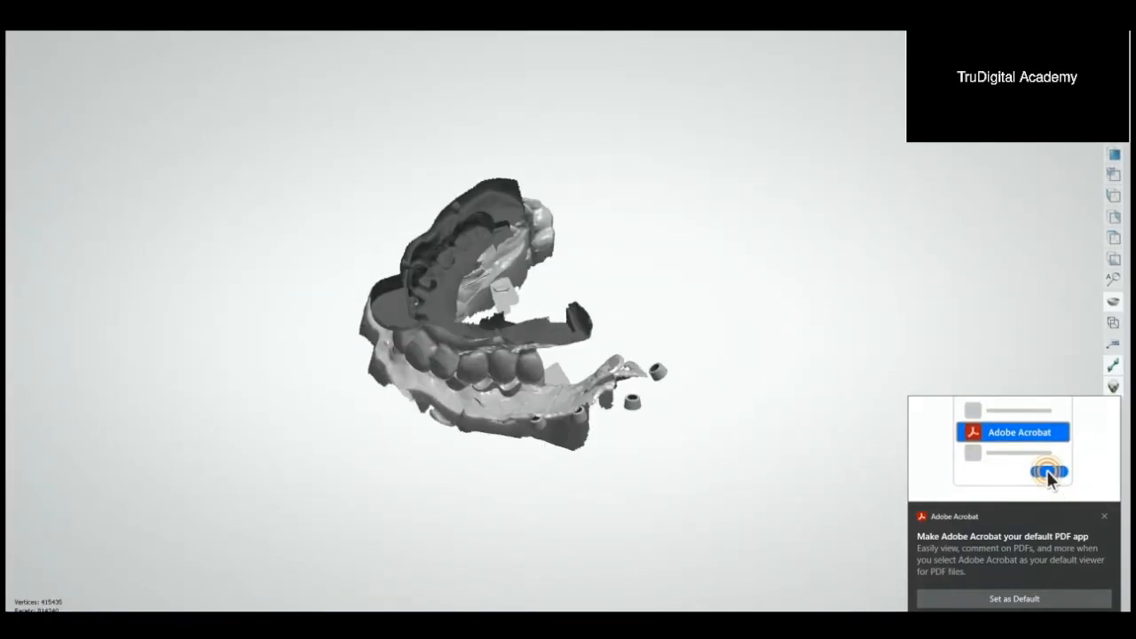
pyautogui.click(1105, 515)
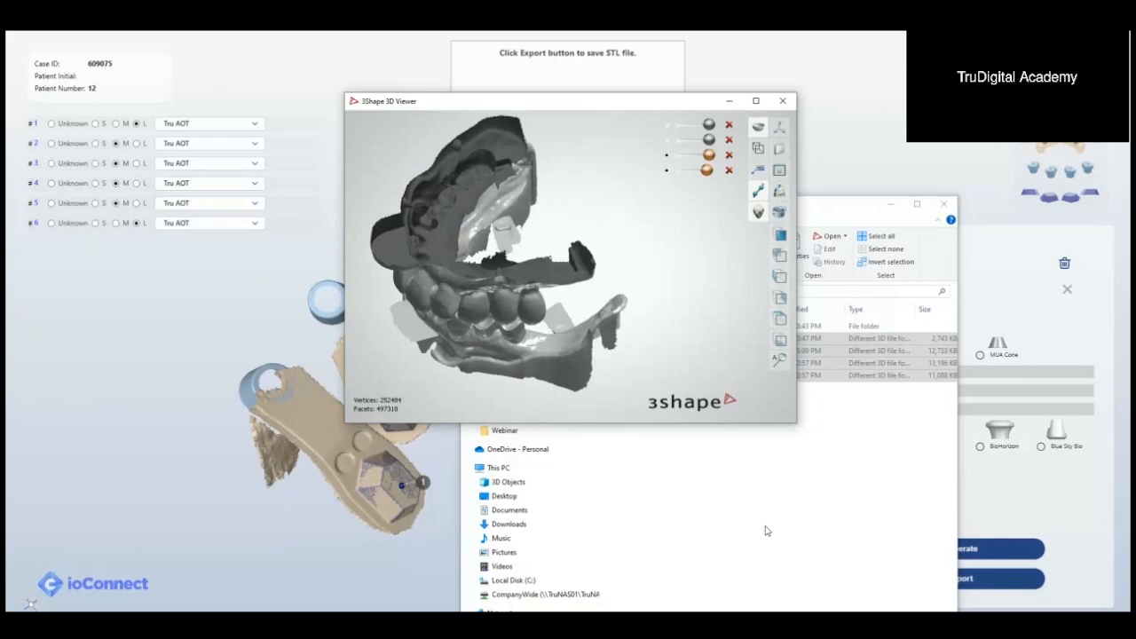
# Step: Switch to the 3Shape order manager and create a new order with a Zirkon anatomy crown on tooth 19
pyautogui.click(766, 531)
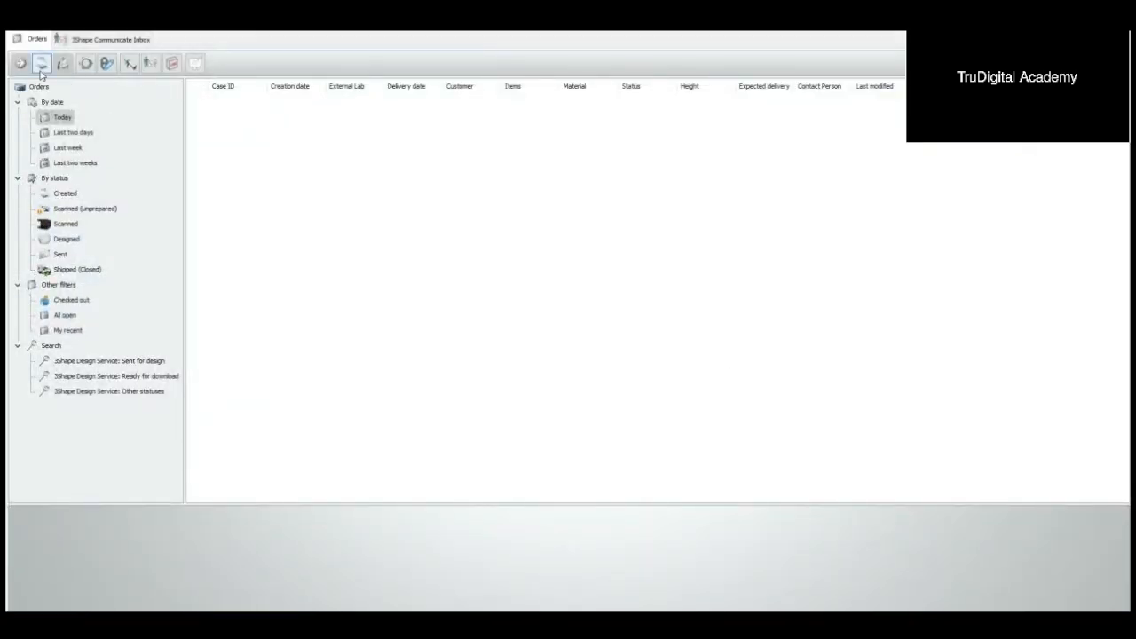
pyautogui.click(41, 69)
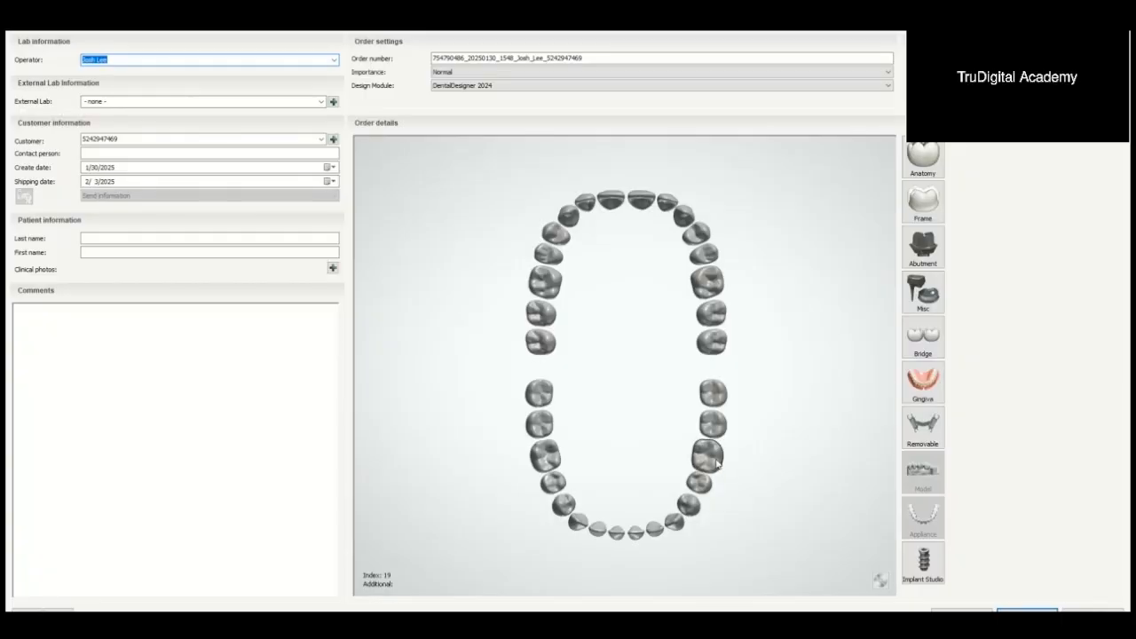
pyautogui.click(710, 459)
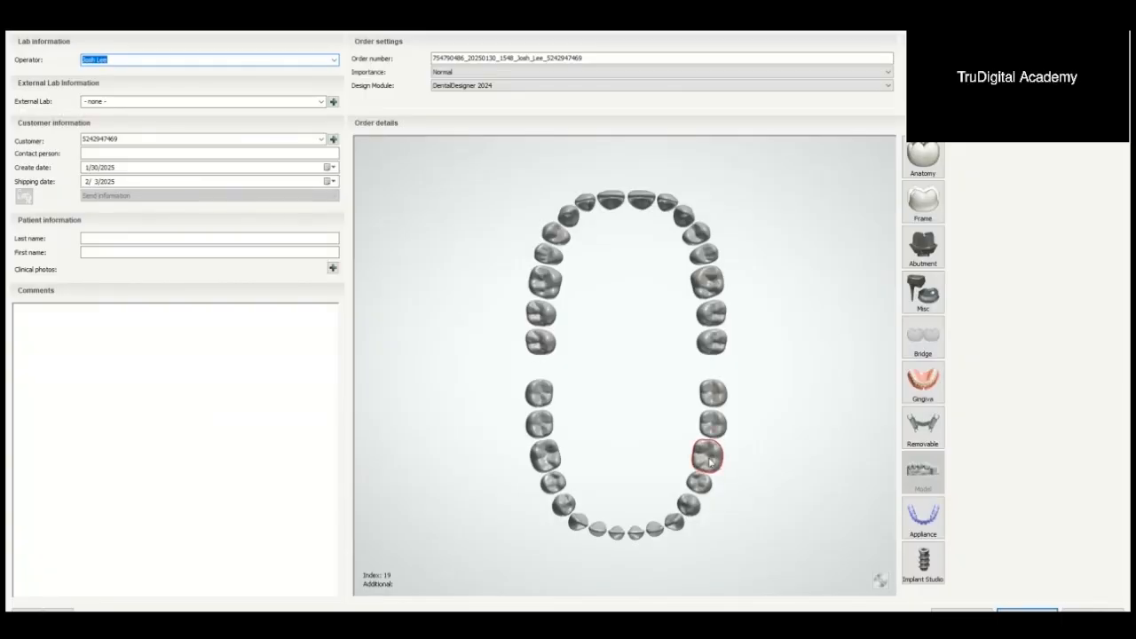
pyautogui.click(930, 167)
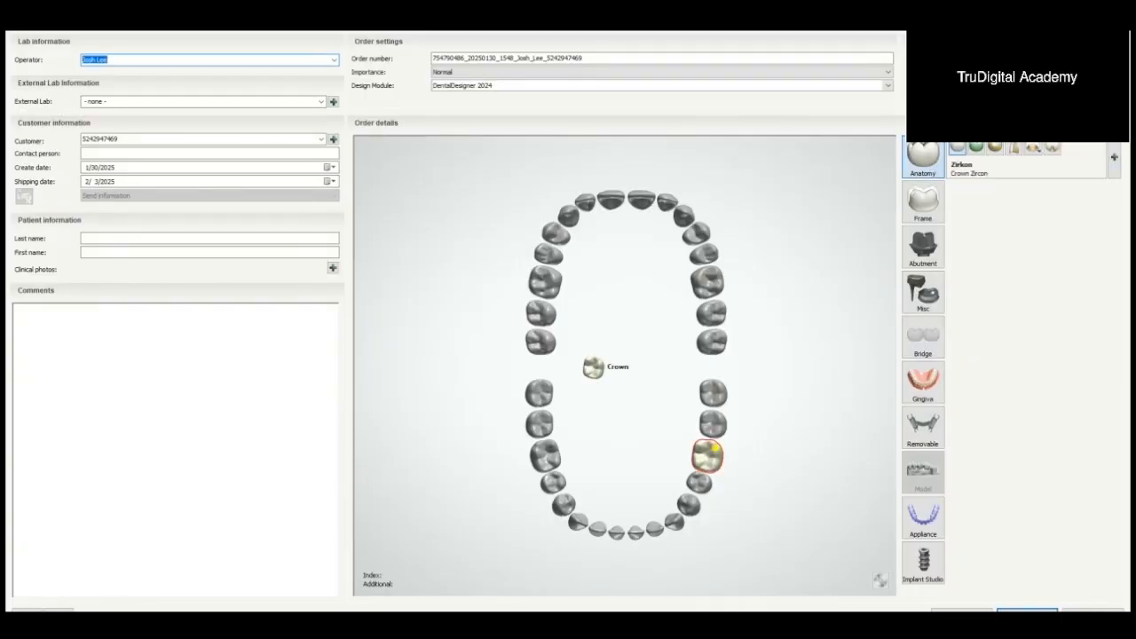
pyautogui.click(169, 382)
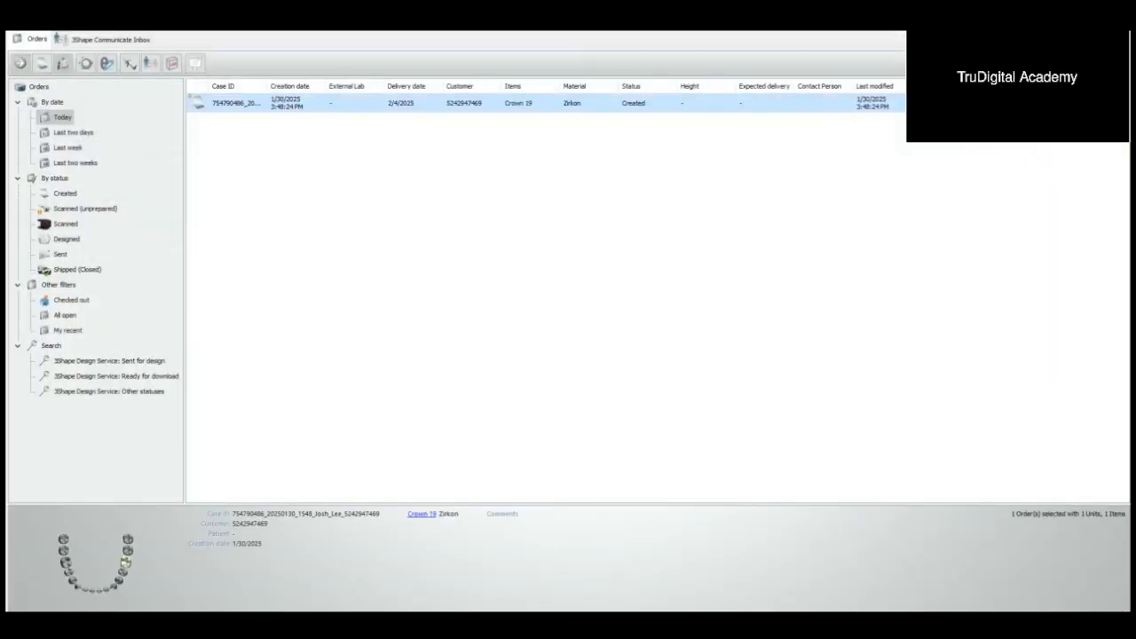
# Step: Copy the Scans folder path, start a scan import for the new order, and load lower preop as the preparation scan
pyautogui.click(364, 624)
pyautogui.click(401, 581)
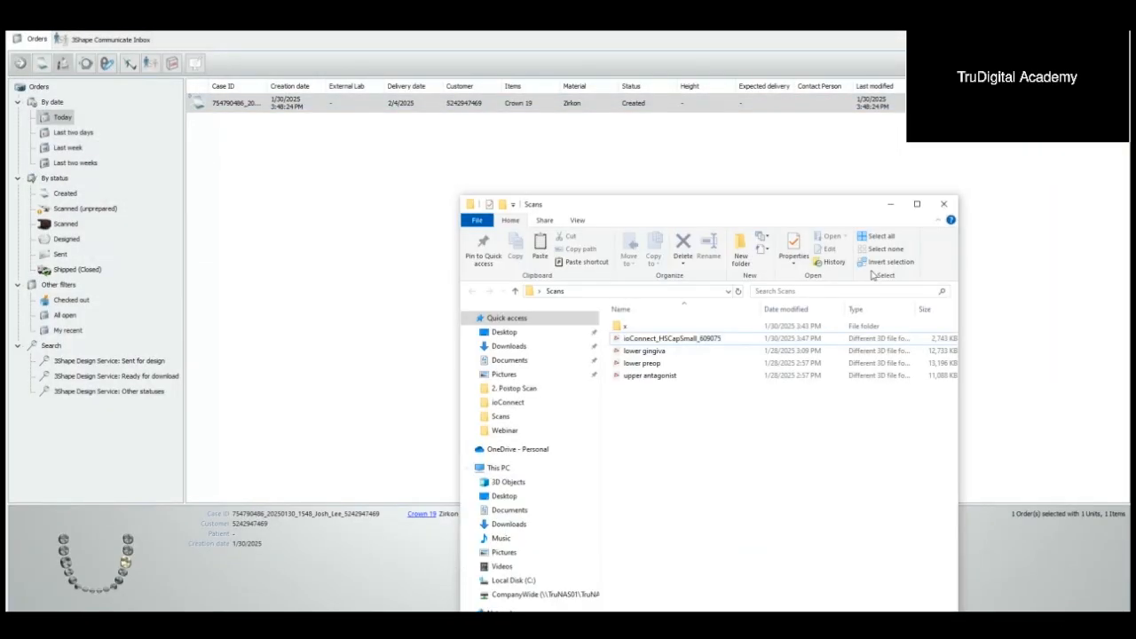
pyautogui.click(666, 291)
pyautogui.click(346, 155)
pyautogui.rightClick(284, 104)
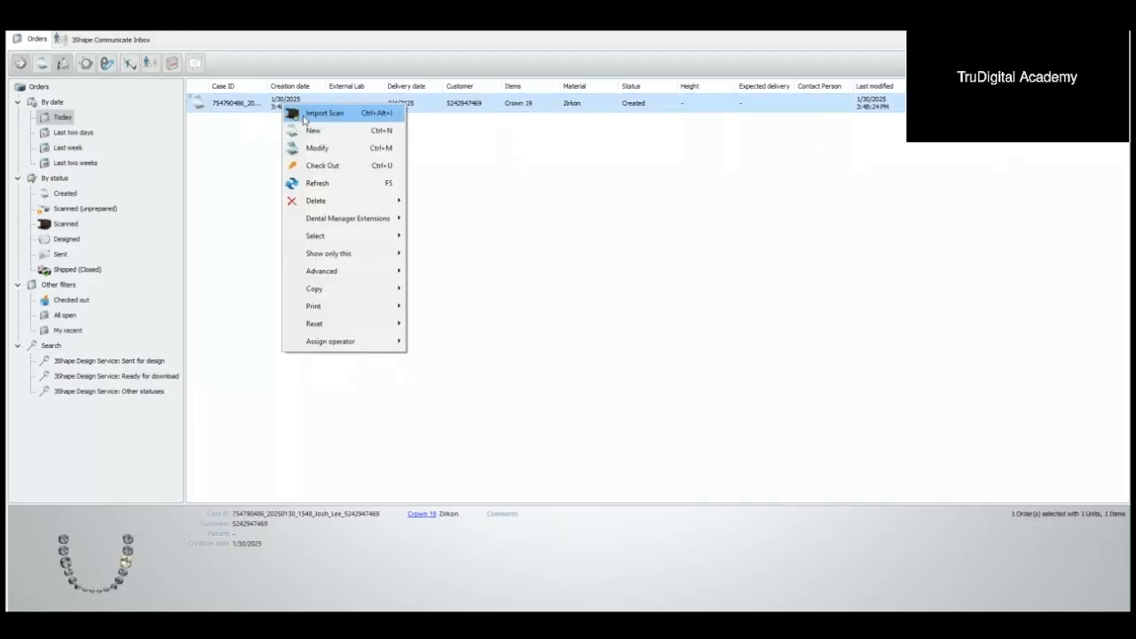
pyautogui.click(322, 116)
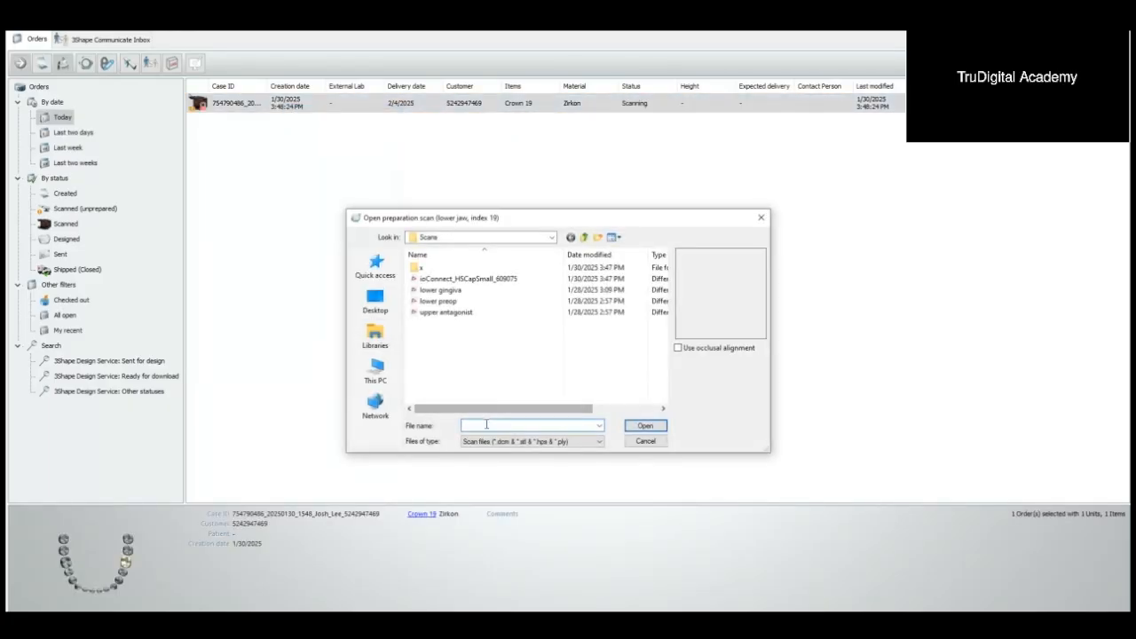
pyautogui.write('C:\\Users\\user\\Desktop\\Scans')
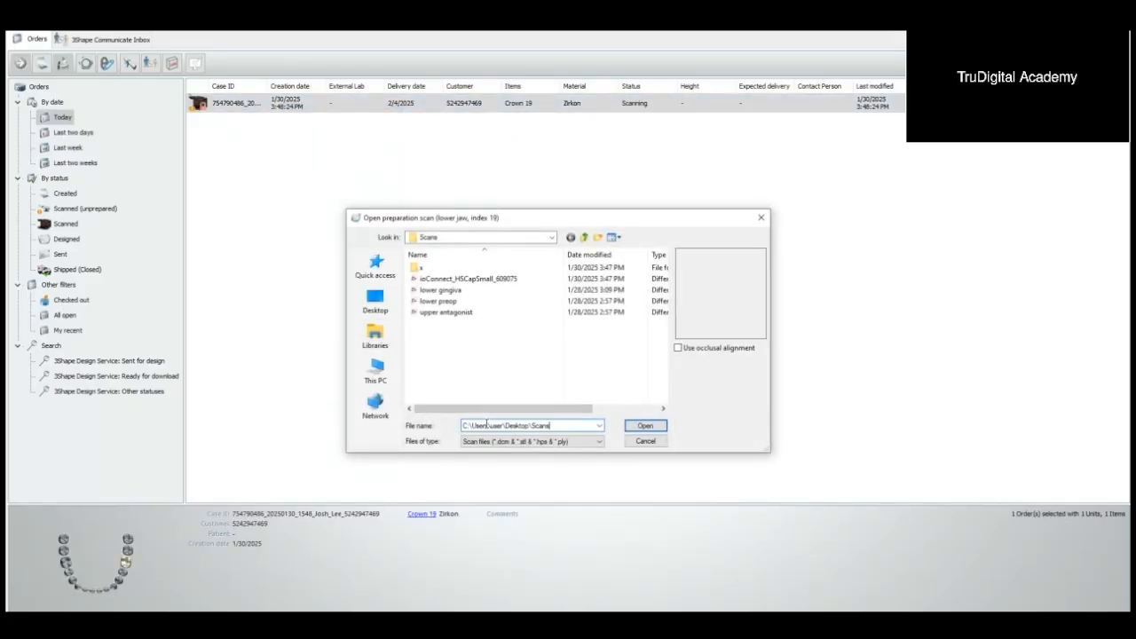
pyautogui.doubleClick(486, 425)
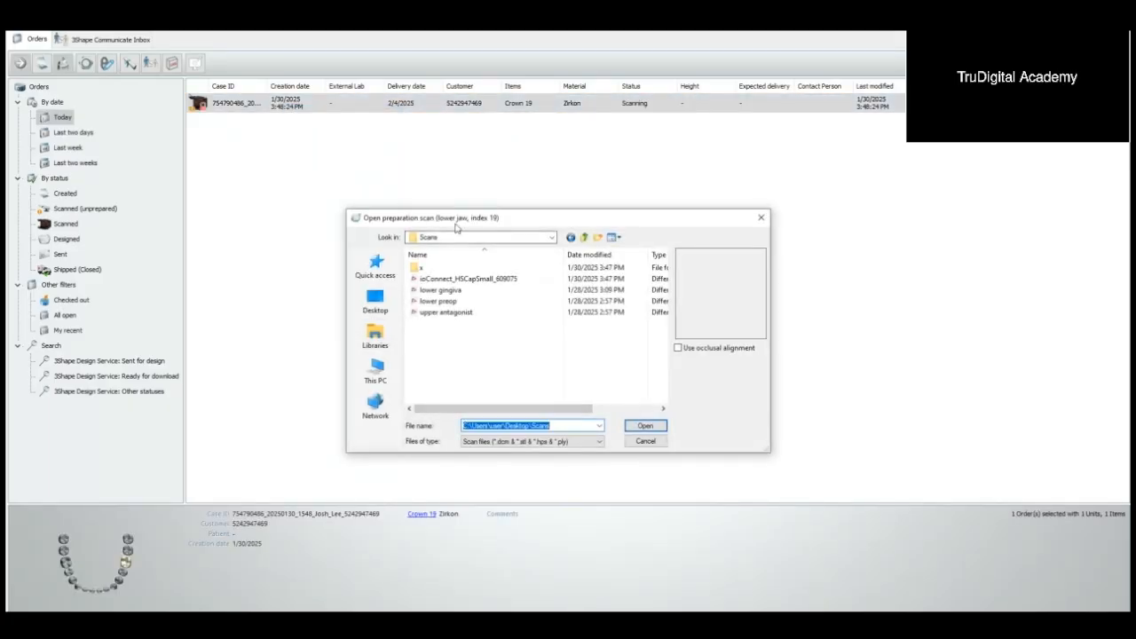
pyautogui.click(464, 302)
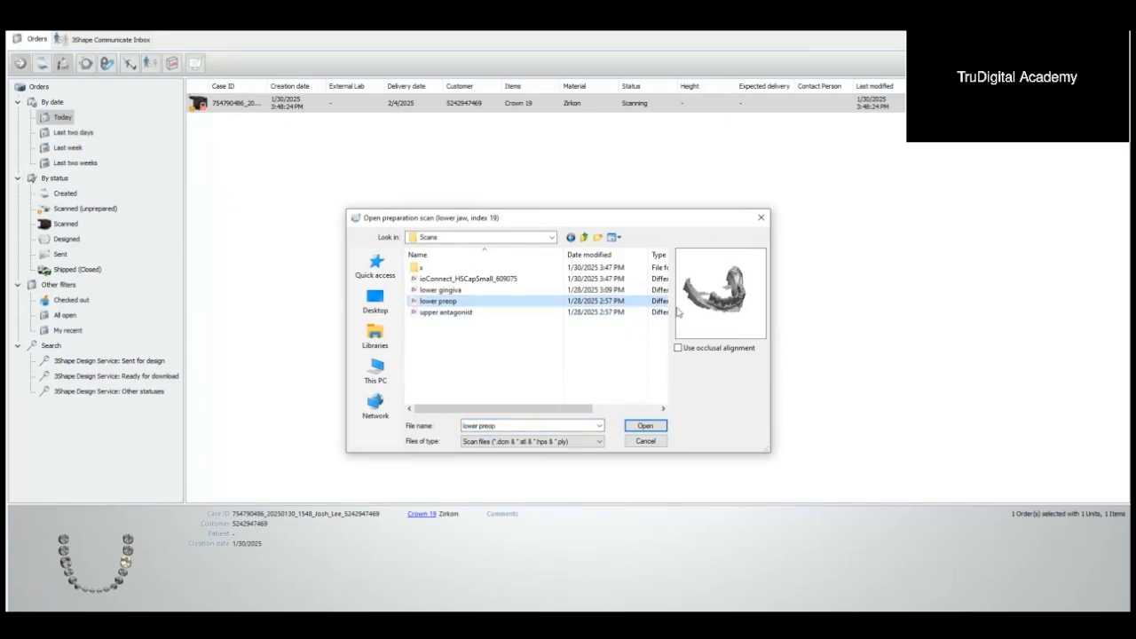
pyautogui.click(655, 427)
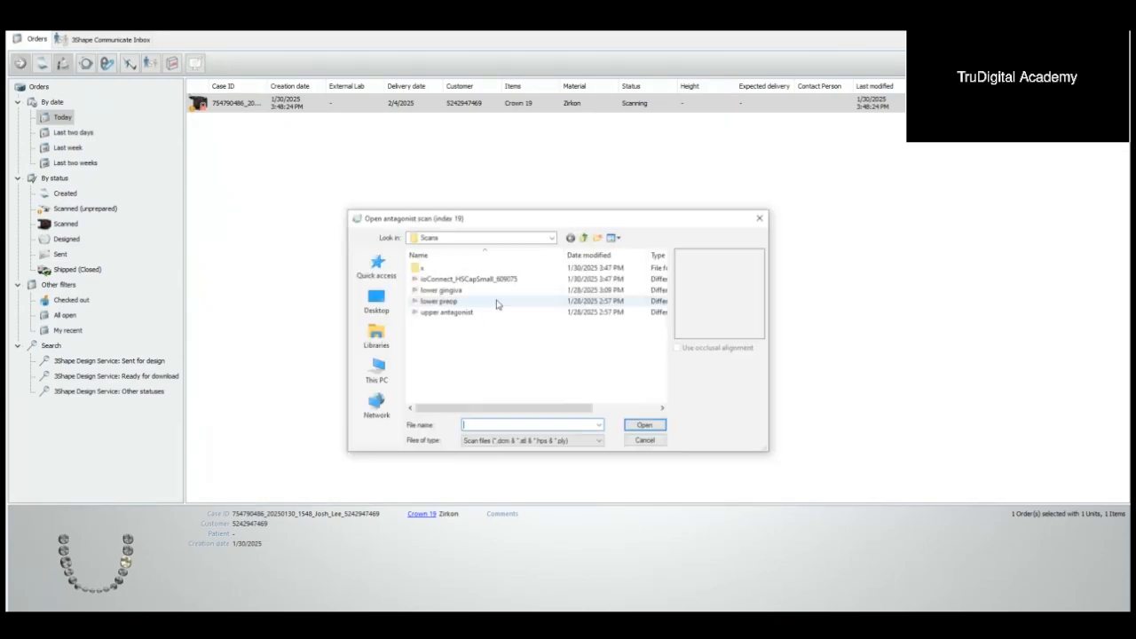
# Step: Load upper antagonist as the antagonist scan and lower gingiva as the pre-preparation scan
pyautogui.click(461, 312)
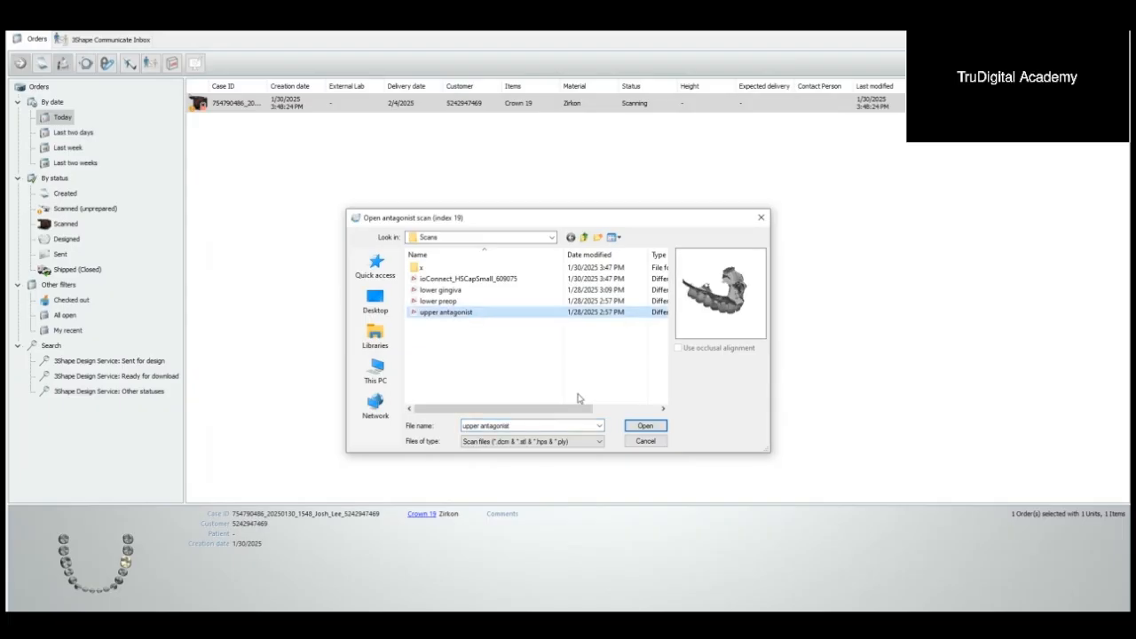
pyautogui.click(644, 427)
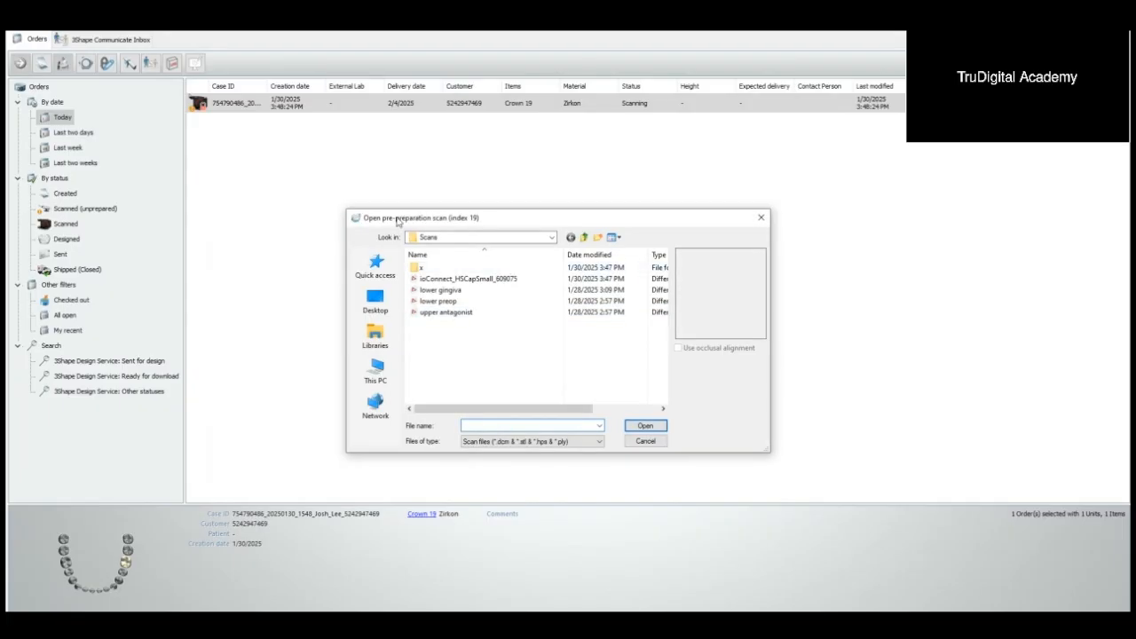
pyautogui.click(455, 292)
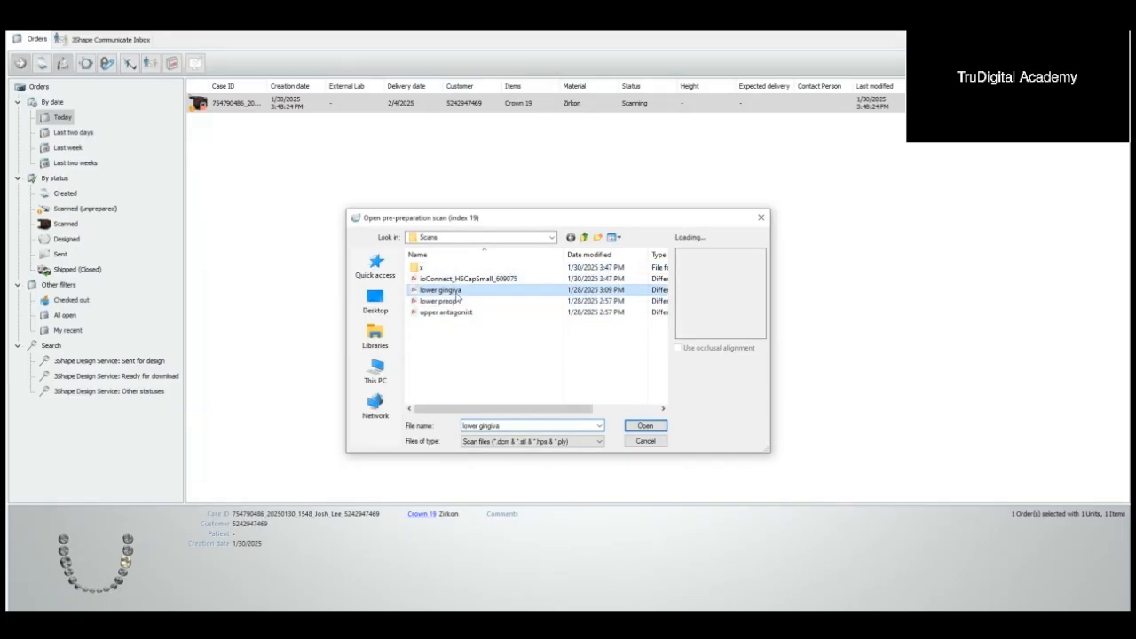
pyautogui.click(653, 430)
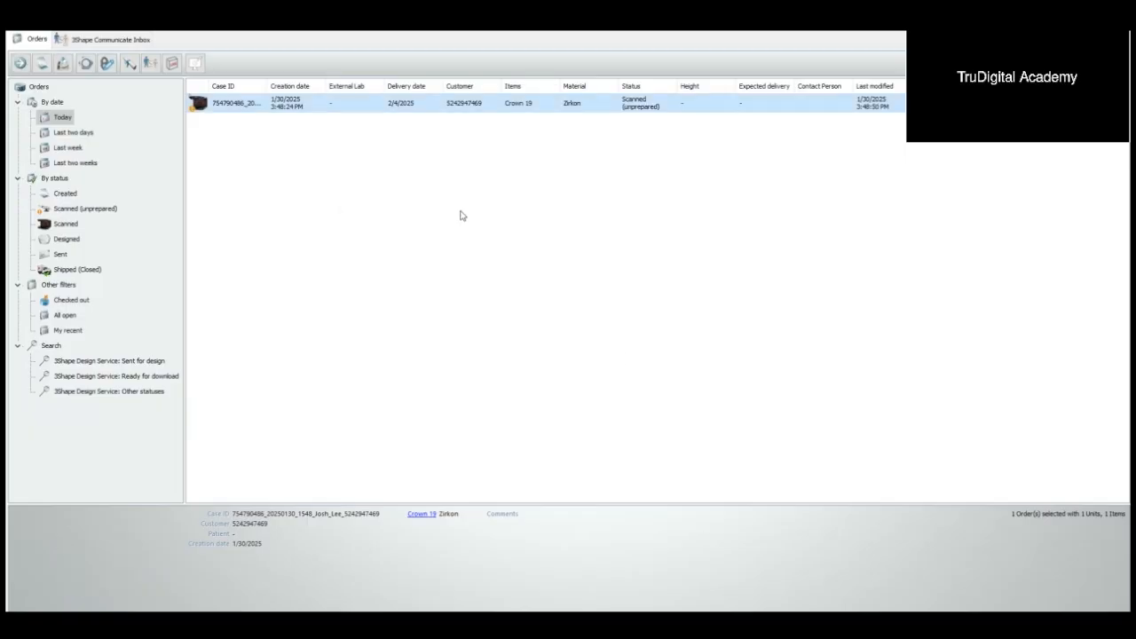
# Step: Open the scanned order for design and go to the Segmentation stage
pyautogui.rightClick(316, 106)
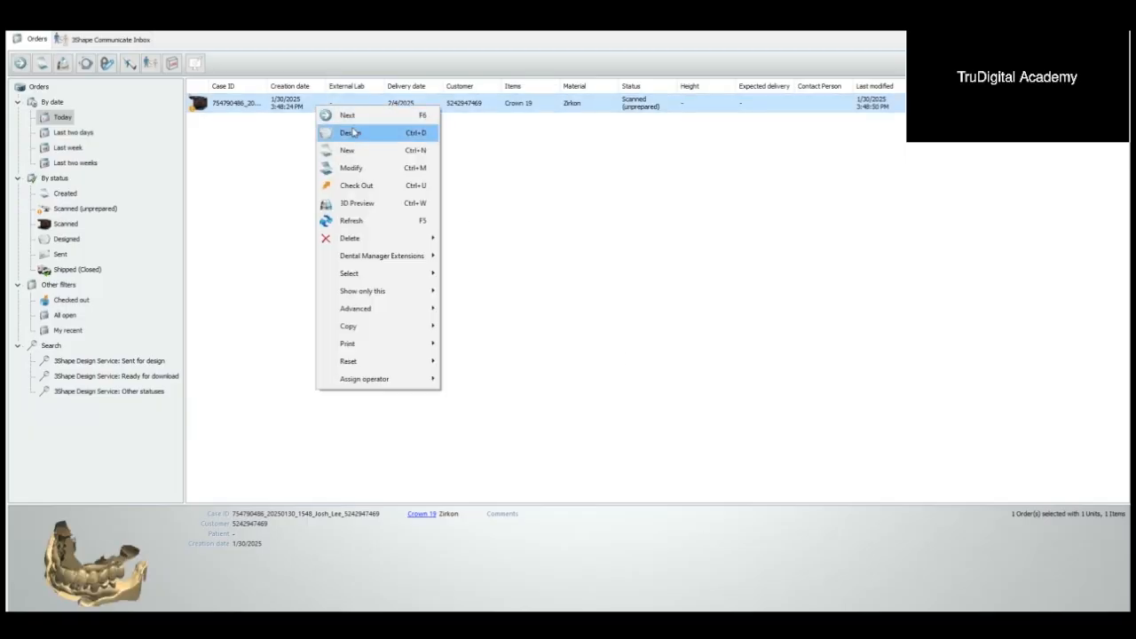
pyautogui.click(353, 133)
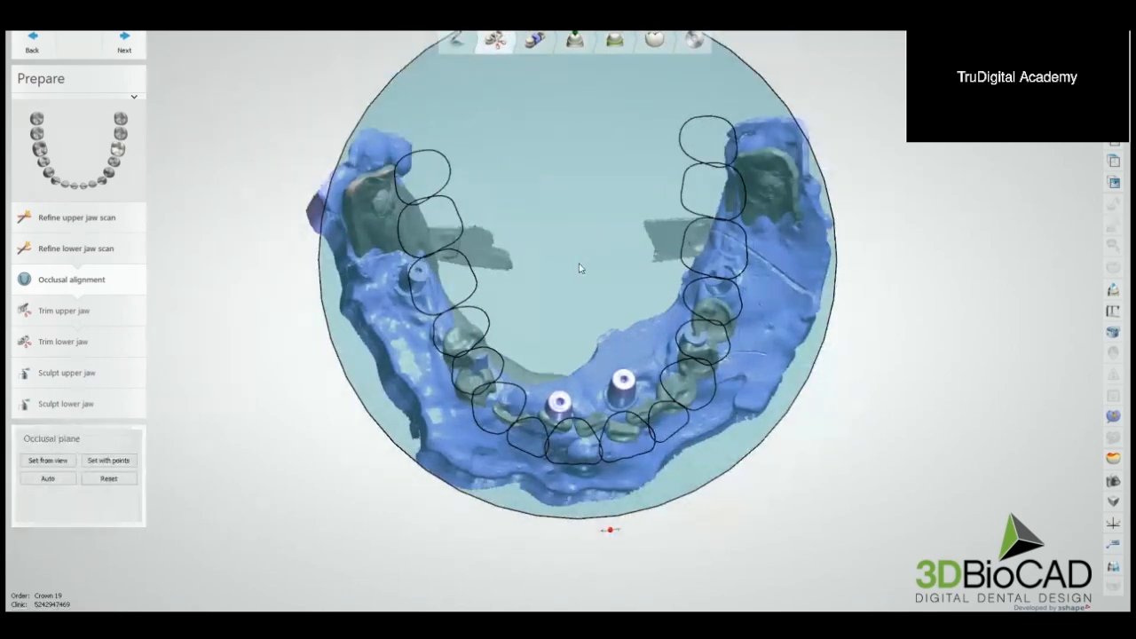
pyautogui.moveTo(576, 259); pyautogui.dragTo(583, 220, button='right')
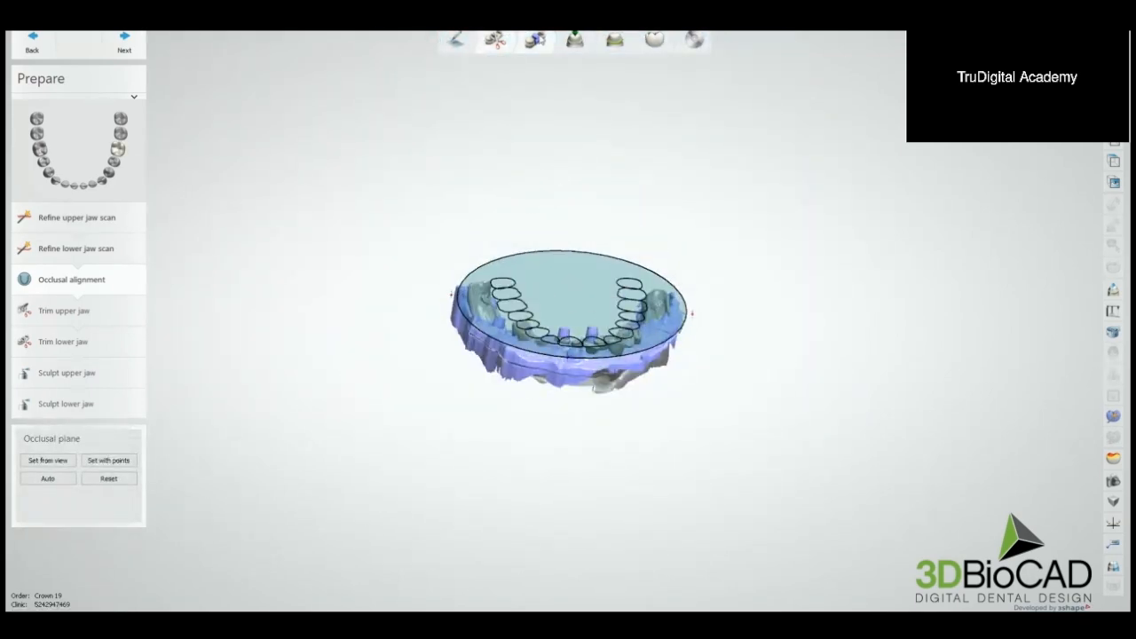
pyautogui.click(535, 39)
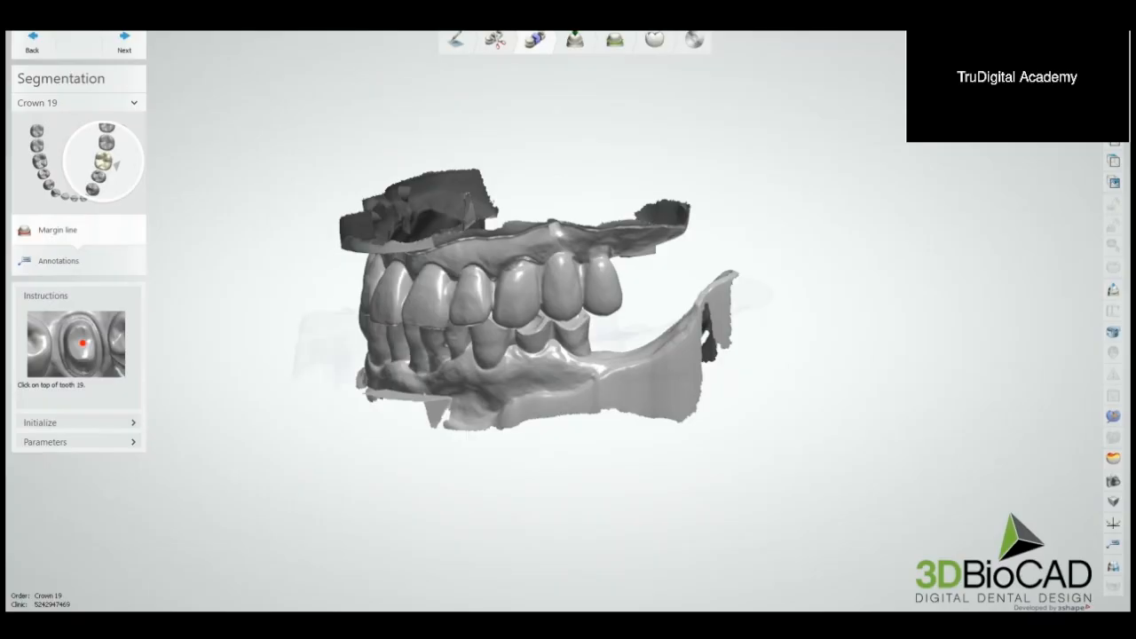
# Step: Open the additional scans alignment, hide the upper antagonist, and move the lower pre-preparation scan sideways off the preparation scan
pyautogui.click(1115, 417)
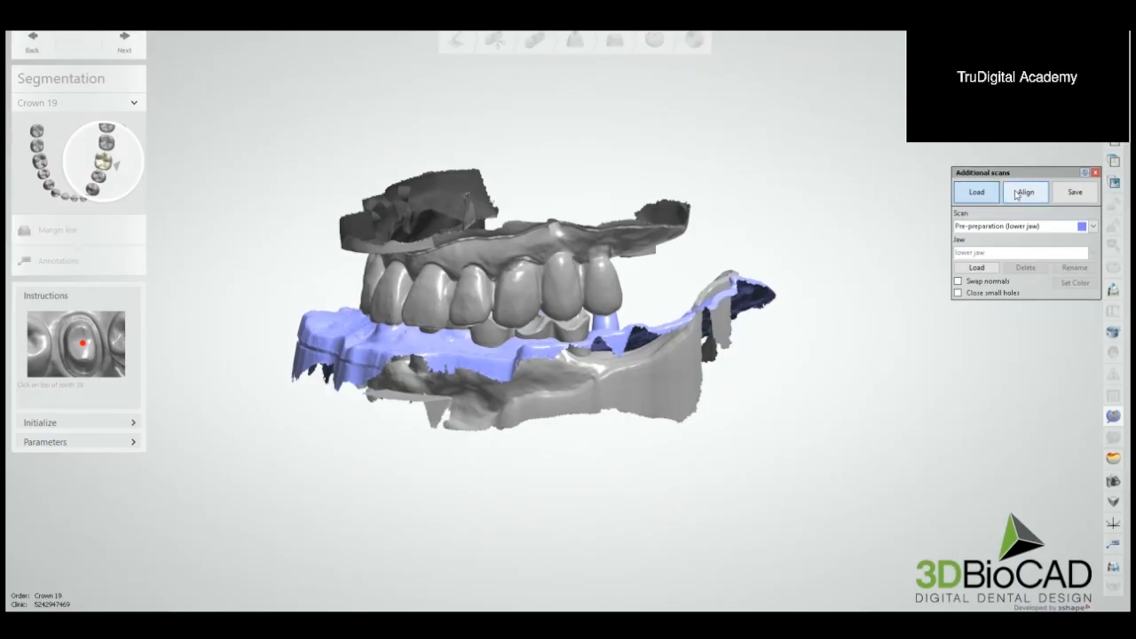
pyautogui.click(1025, 192)
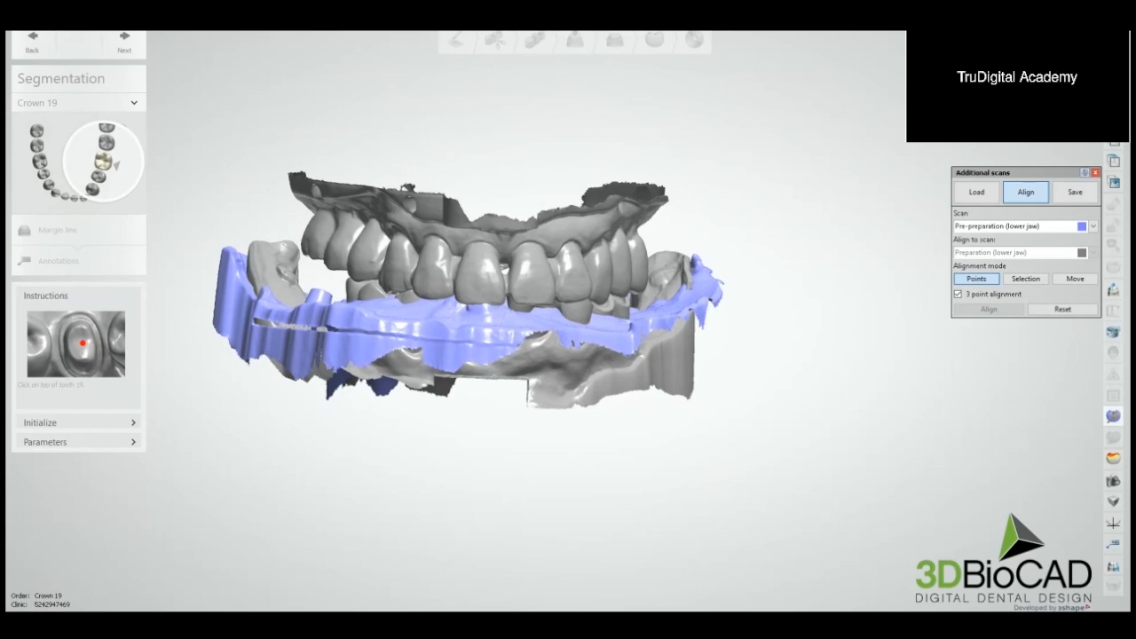
pyautogui.click(1075, 279)
pyautogui.click(980, 102)
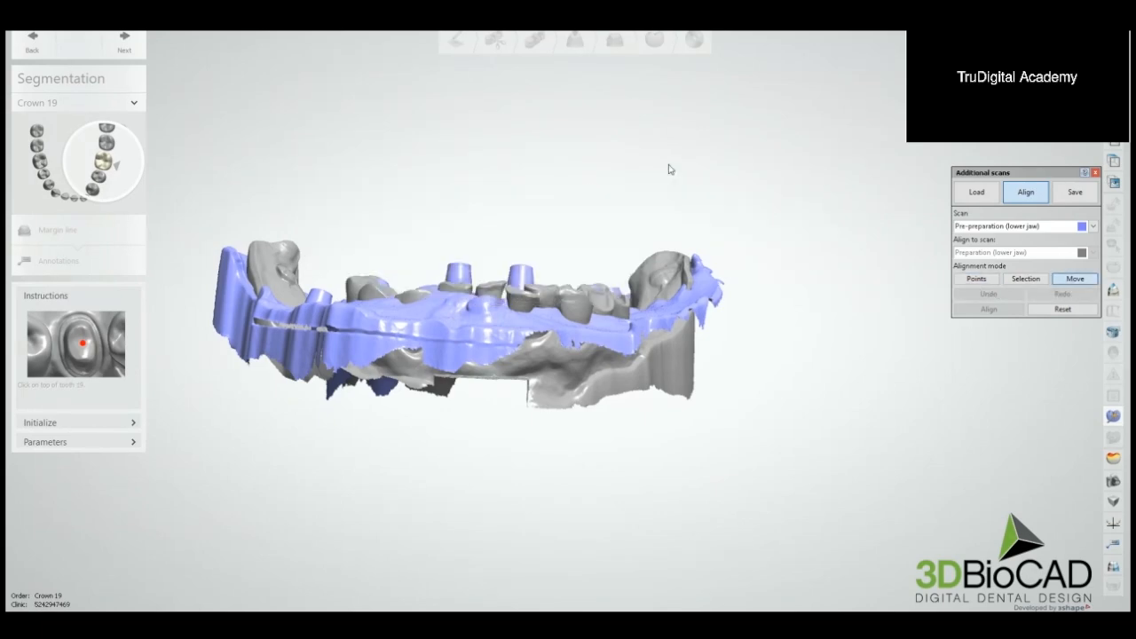
pyautogui.moveTo(669, 166); pyautogui.dragTo(679, 318, button='right')
pyautogui.moveTo(662, 311); pyautogui.dragTo(771, 296)
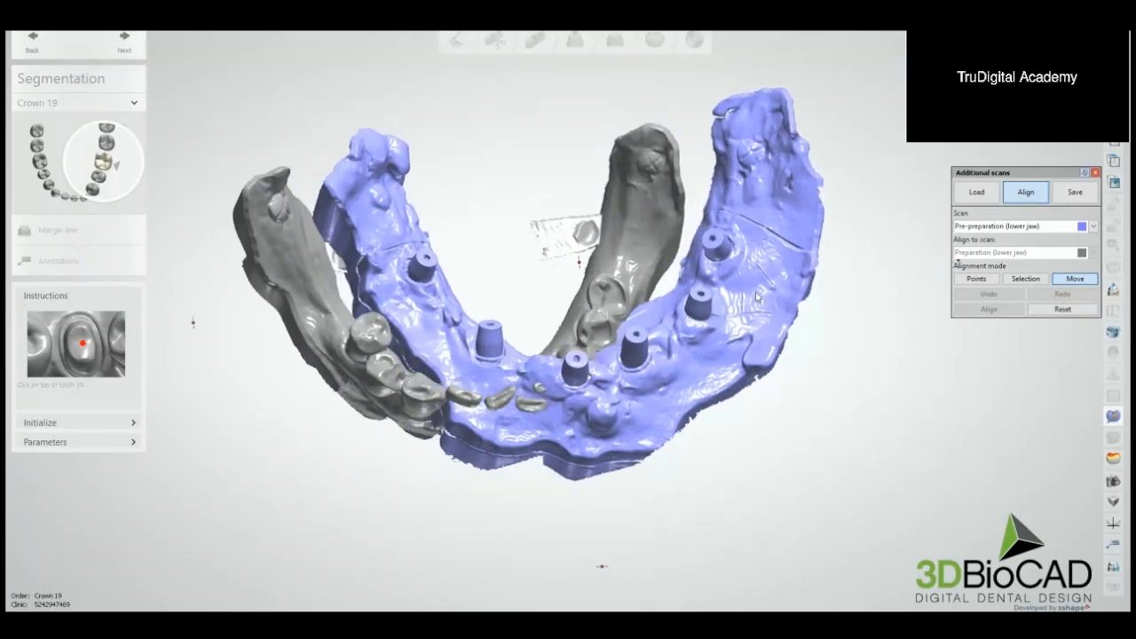
pyautogui.scroll(-4, 759, 304)
pyautogui.scroll(4, 677, 252)
pyautogui.moveTo(706, 249); pyautogui.dragTo(740, 262, button='middle')
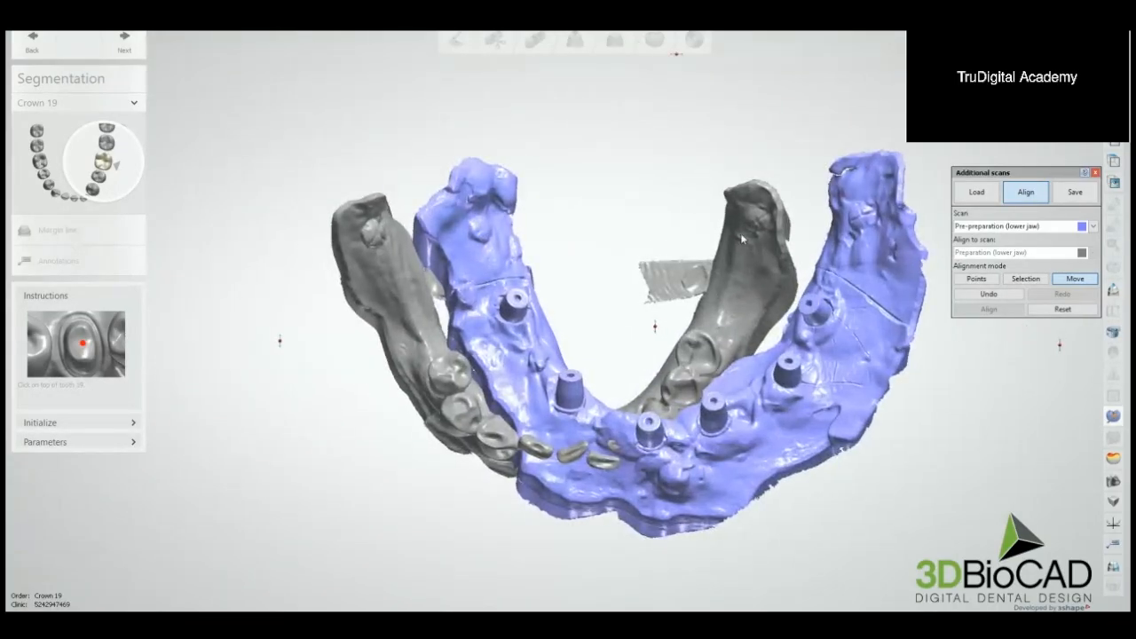
# Step: Start a three-point alignment and place the first matching points on the tissue bump at one rear end of both lower scans
pyautogui.click(976, 279)
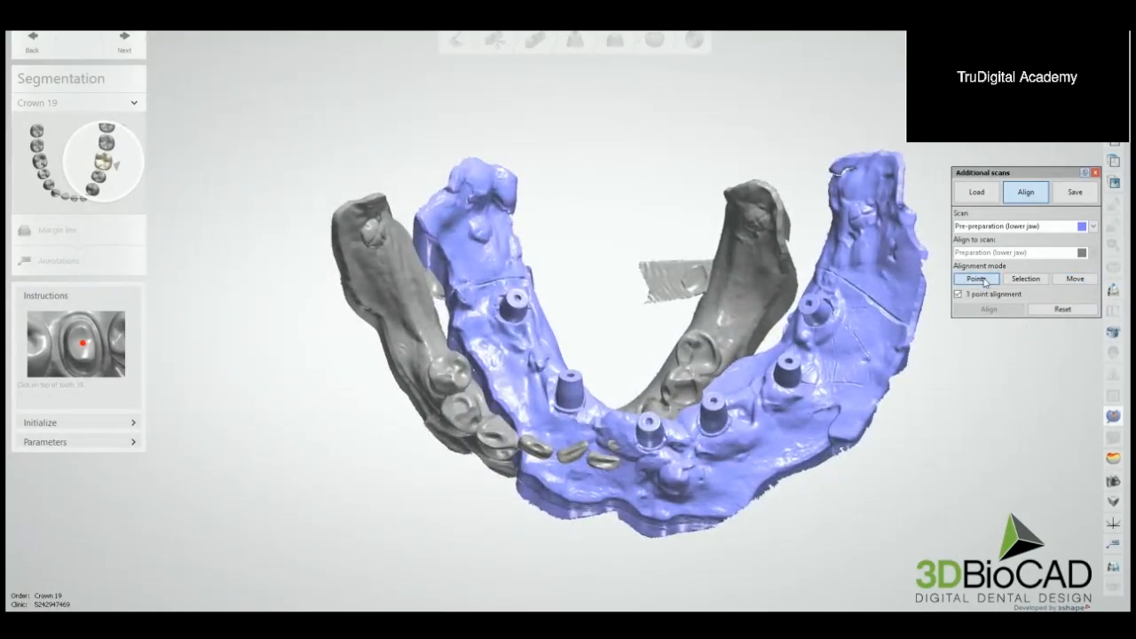
pyautogui.scroll(5, 707, 240)
pyautogui.moveTo(598, 223); pyautogui.dragTo(586, 234, button='right')
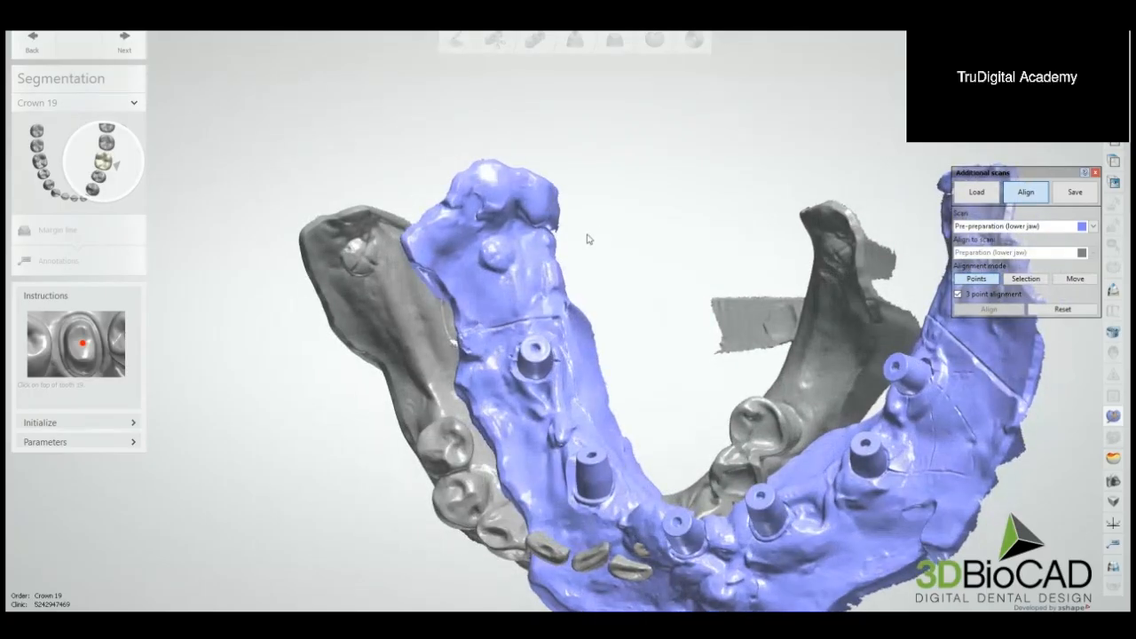
pyautogui.scroll(5, 526, 248)
pyautogui.moveTo(463, 265); pyautogui.dragTo(374, 274, button='right')
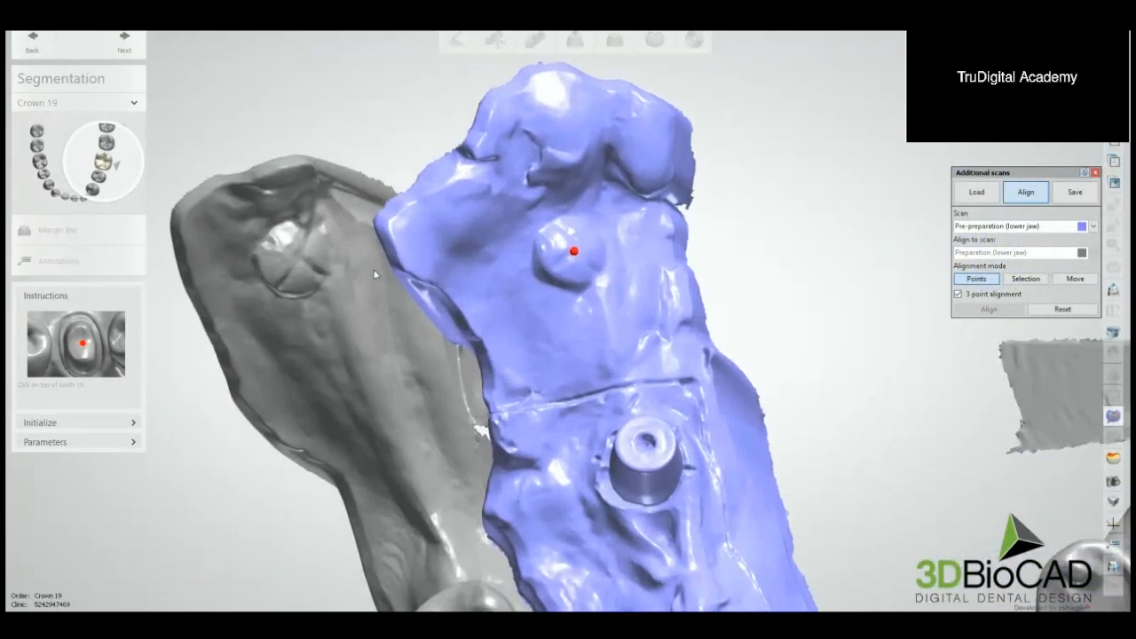
# Step: Place two more pairs of matching points on the opposite rear tissue bump and align the pre-preparation scan to the preparation scan
pyautogui.scroll(-5, 370, 250)
pyautogui.moveTo(548, 246); pyautogui.dragTo(475, 233, button='right')
pyautogui.moveTo(723, 253); pyautogui.dragTo(629, 259, button='right')
pyautogui.scroll(5, 629, 259)
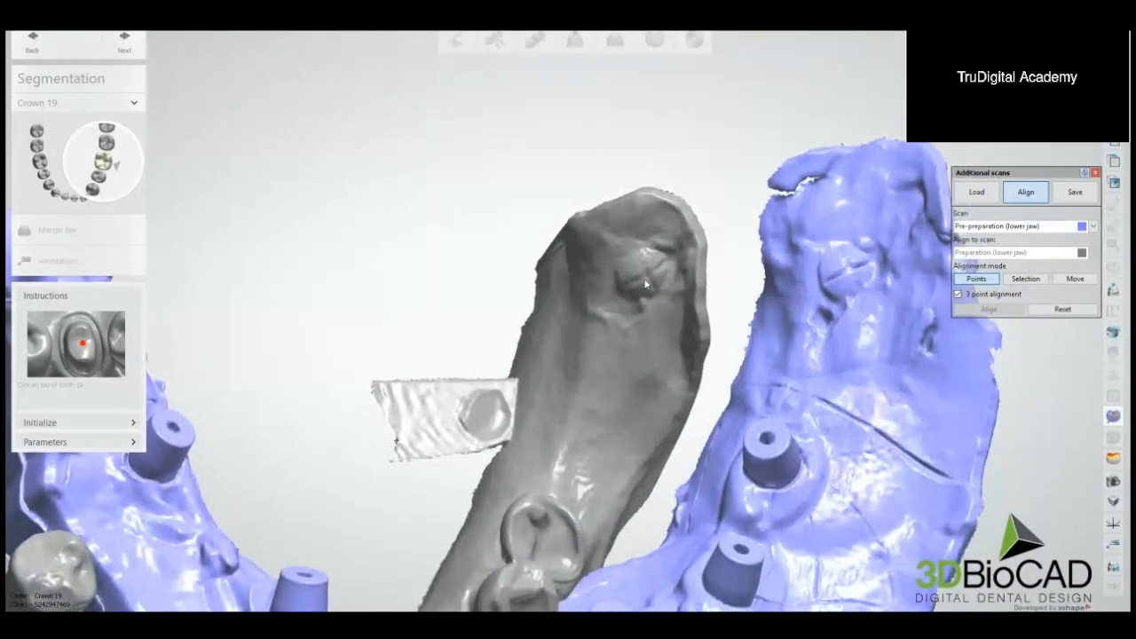
pyautogui.click(648, 276)
pyautogui.click(626, 284)
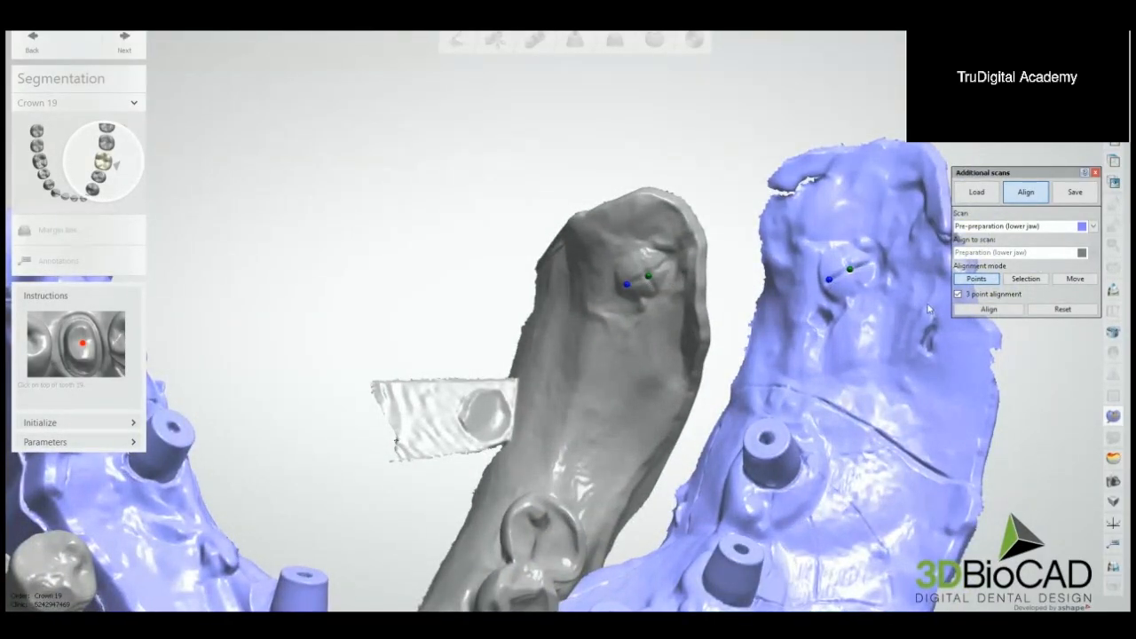
pyautogui.click(1012, 309)
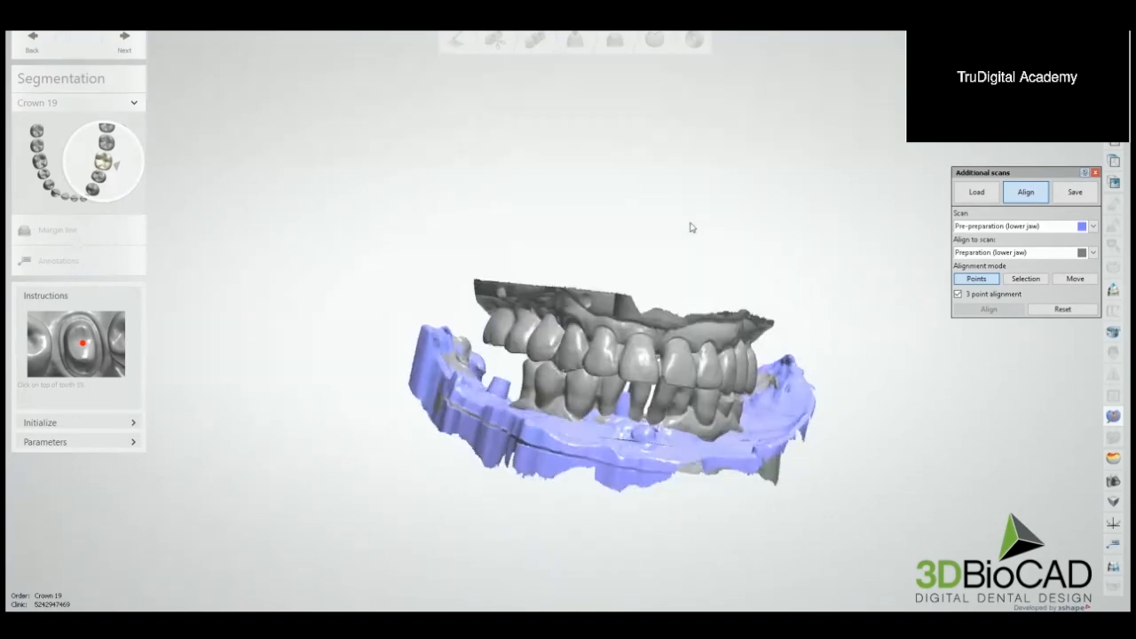
# Step: Check the fit of the aligned lower scans and move the pre-preparation scan off the preparation scan again
pyautogui.moveTo(690, 227); pyautogui.dragTo(684, 284, button='right')
pyautogui.moveTo(684, 284); pyautogui.dragTo(646, 238, button='middle')
pyautogui.moveTo(646, 238); pyautogui.dragTo(642, 269, button='right')
pyautogui.scroll(4, 688, 285)
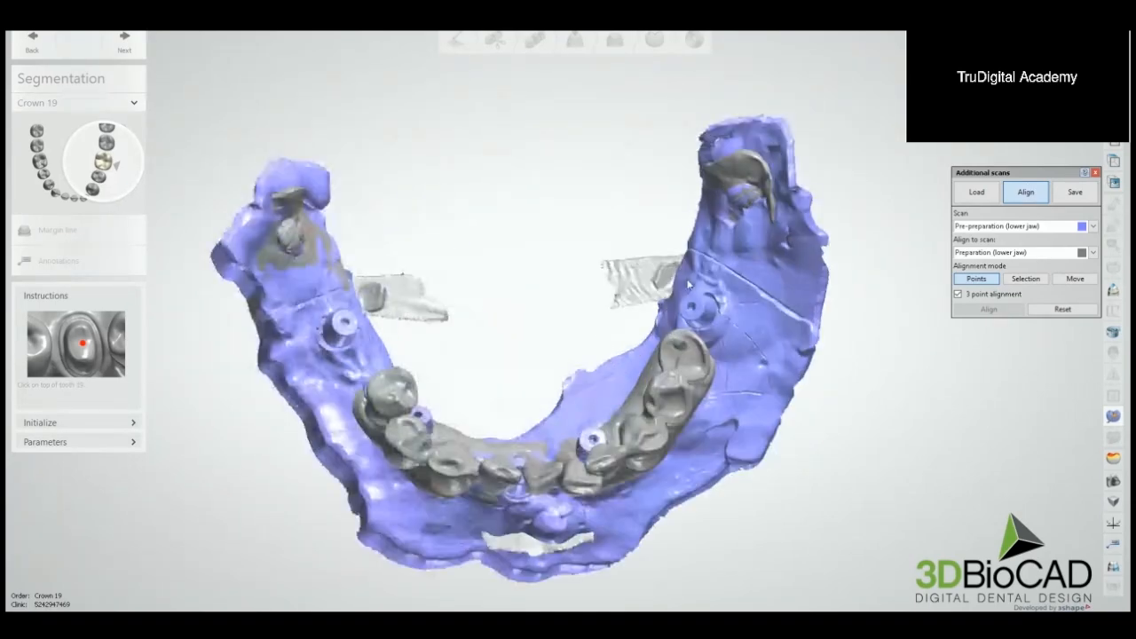
pyautogui.moveTo(688, 285); pyautogui.dragTo(708, 264, button='middle')
pyautogui.moveTo(708, 263); pyautogui.dragTo(701, 289, button='right')
pyautogui.click(1075, 279)
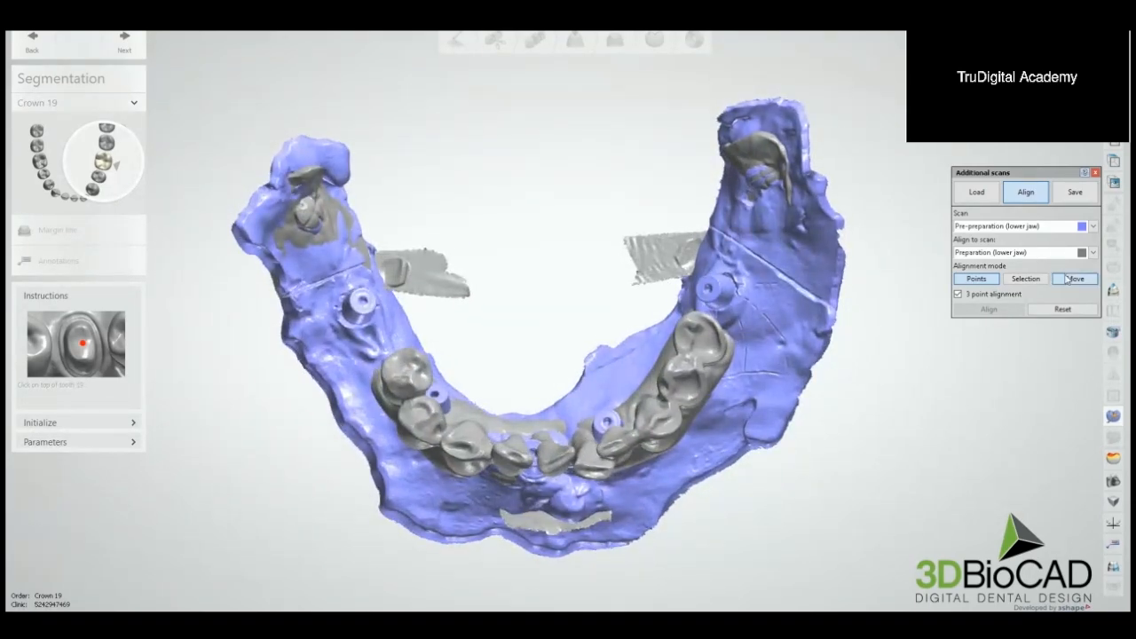
pyautogui.moveTo(679, 215); pyautogui.dragTo(668, 213, button='right')
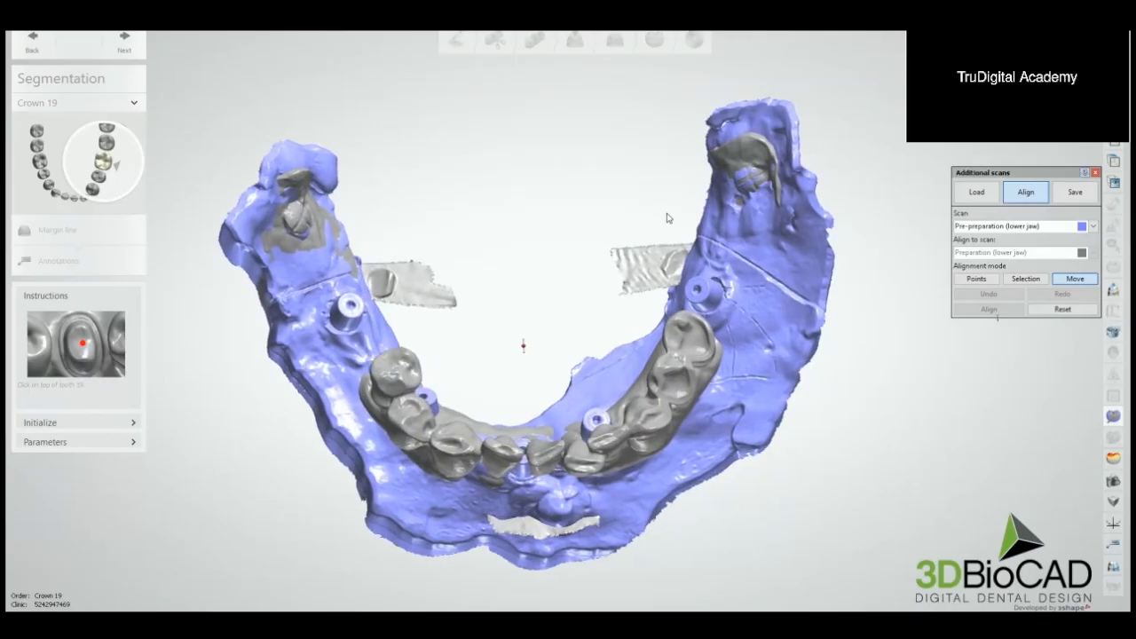
pyautogui.moveTo(752, 276); pyautogui.dragTo(832, 274)
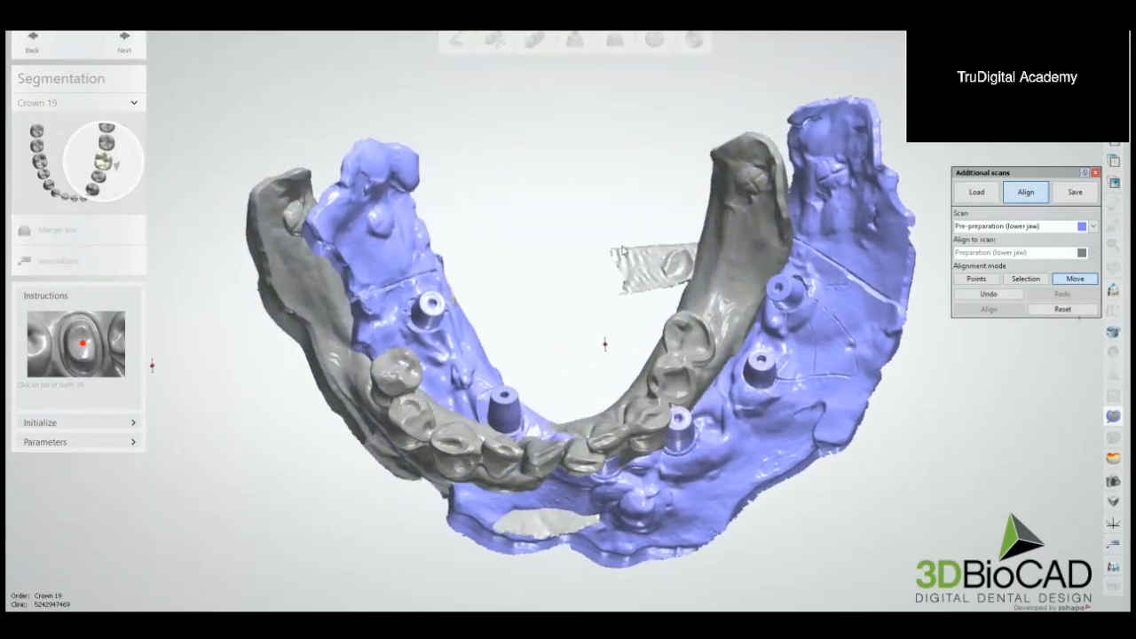
pyautogui.moveTo(623, 246); pyautogui.dragTo(668, 247, button='middle')
pyautogui.moveTo(784, 281); pyautogui.dragTo(806, 282)
pyautogui.moveTo(593, 218); pyautogui.dragTo(602, 229, button='right')
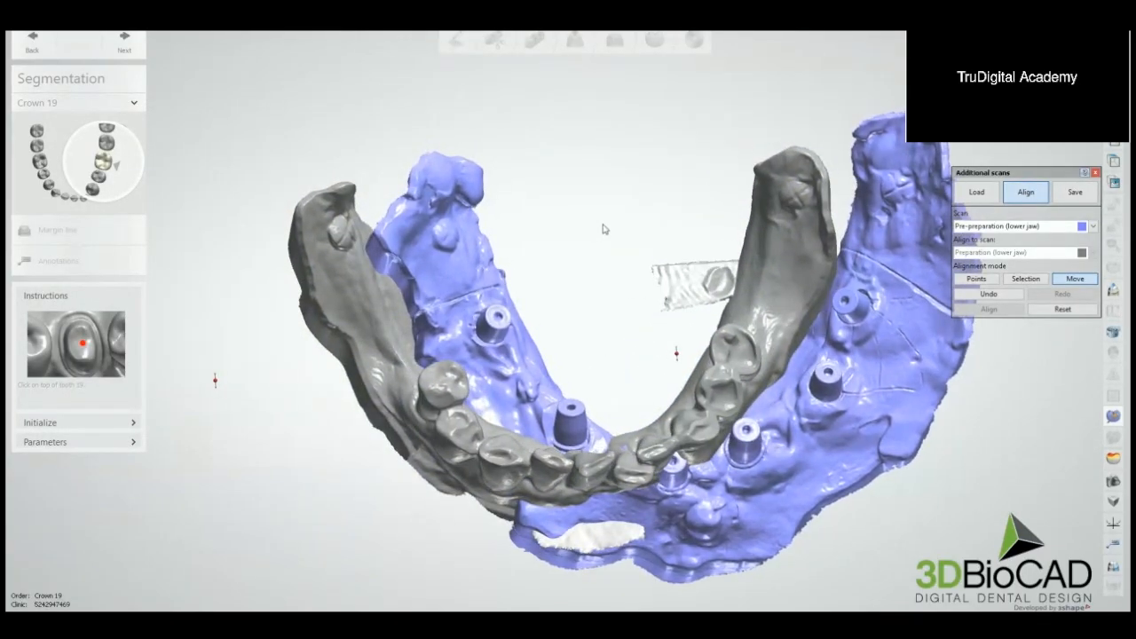
# Step: Align the pre-preparation scan to the preparation scan again with three matching points on the tissue bumps at both rear ends
pyautogui.click(976, 279)
pyautogui.scroll(5, 533, 208)
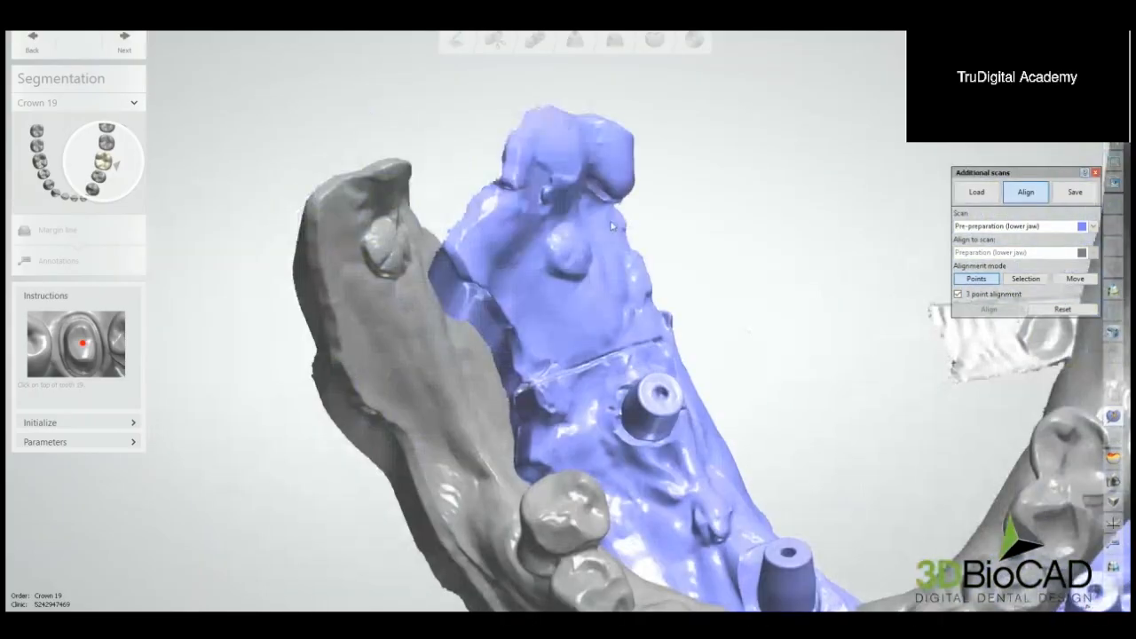
pyautogui.click(391, 255)
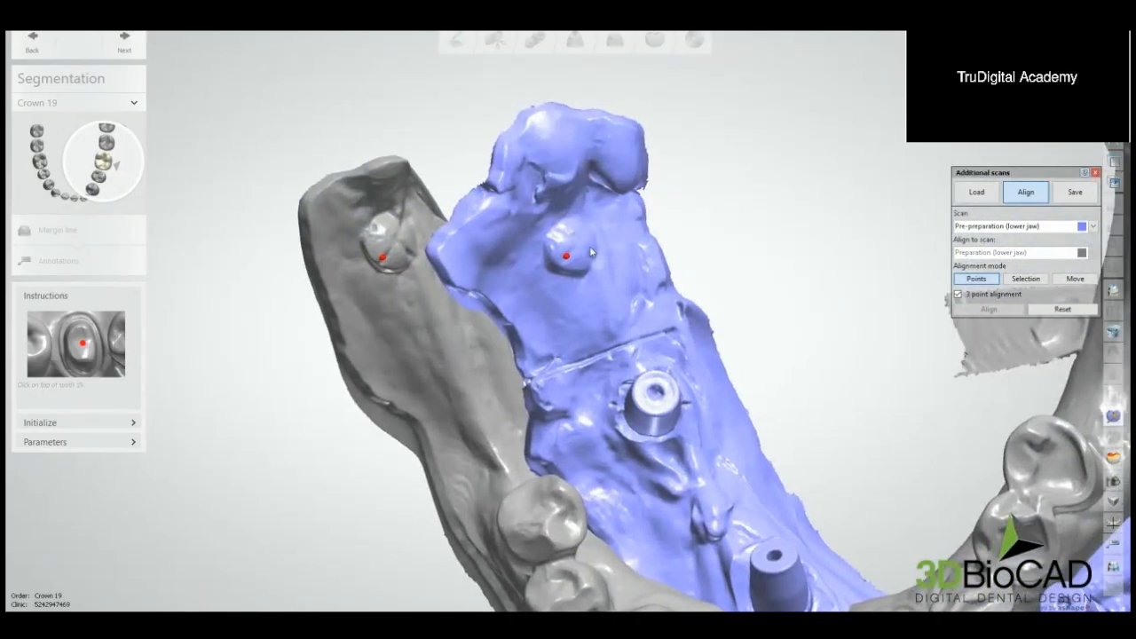
pyautogui.scroll(-5, 807, 232)
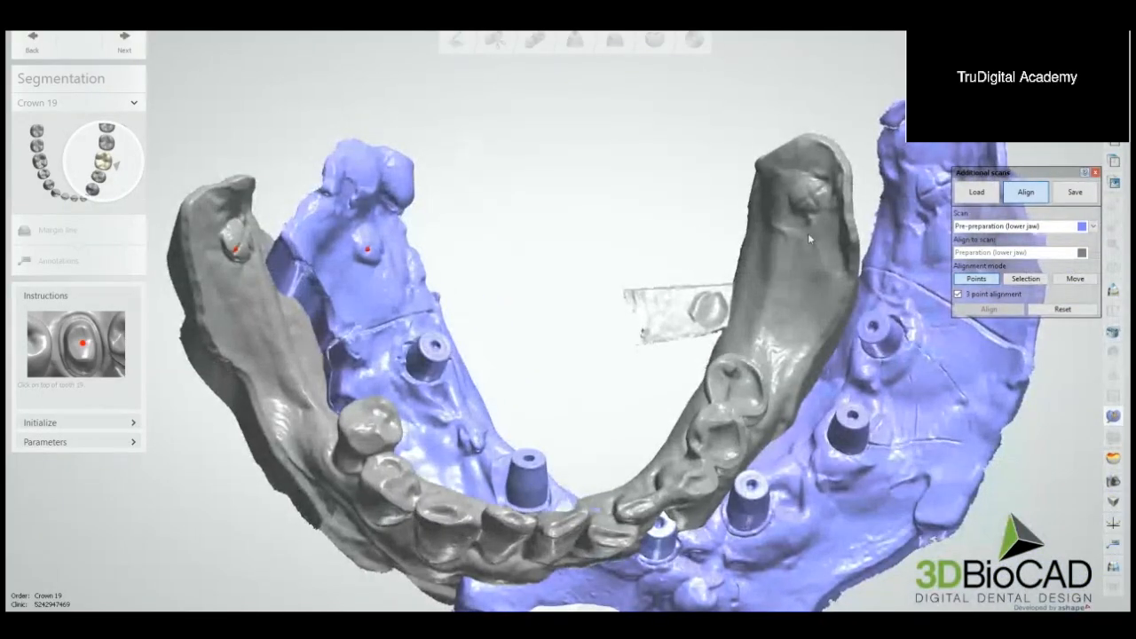
pyautogui.scroll(5, 808, 232)
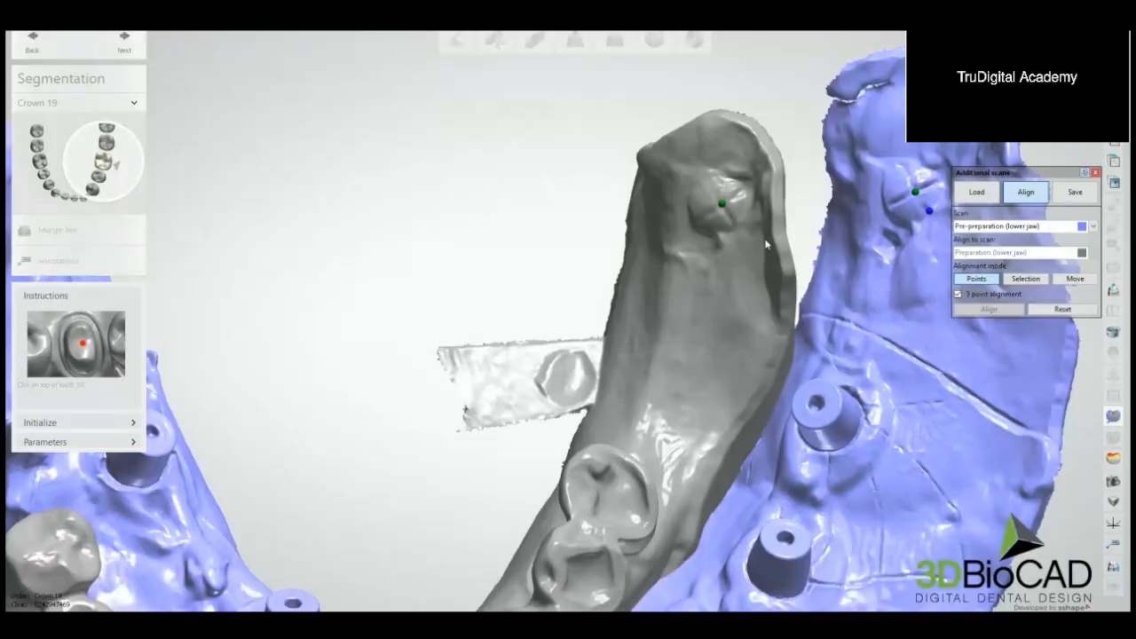
pyautogui.click(734, 224)
pyautogui.click(982, 311)
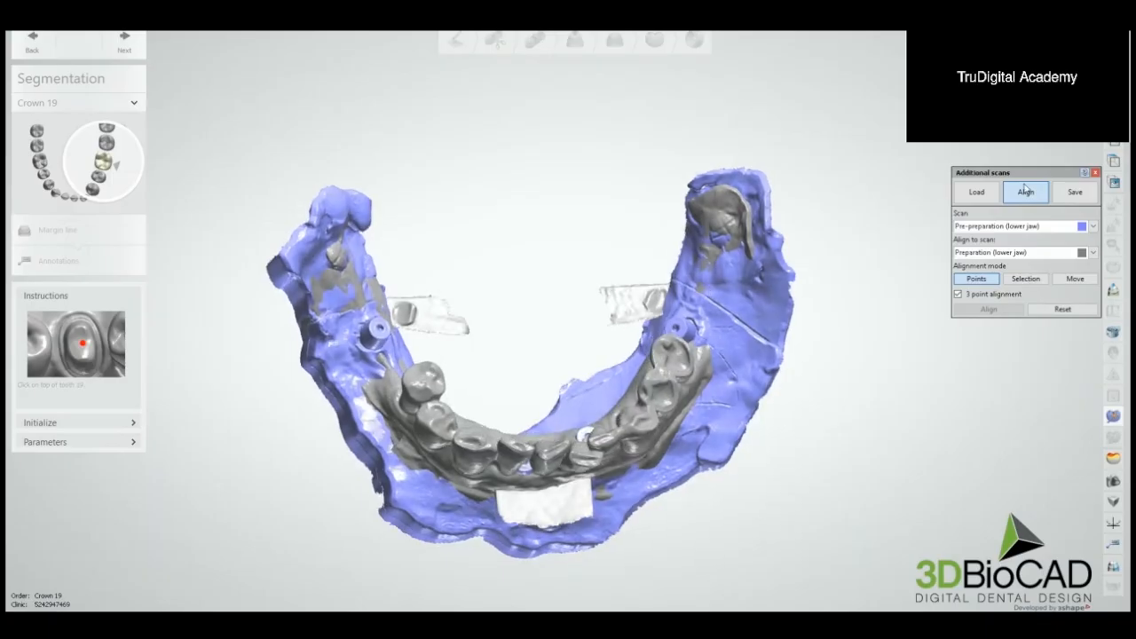
# Step: Start a selection-based alignment and mark the tissue bumps at both rear ends of the lower preparation scan
pyautogui.click(1027, 280)
pyautogui.click(1113, 416)
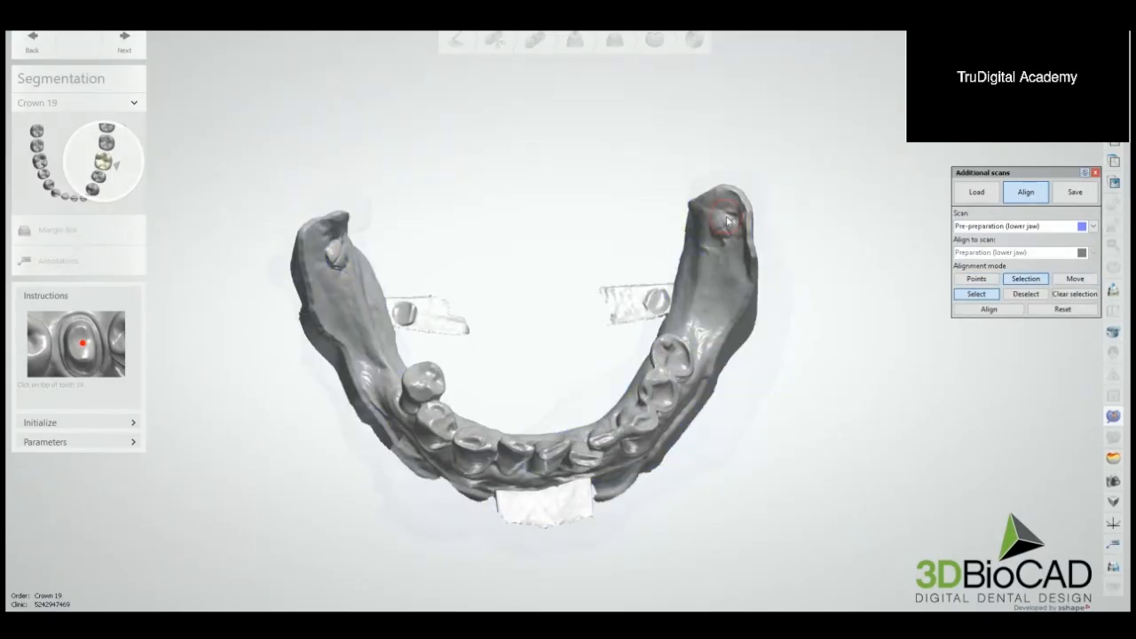
pyautogui.scroll(-2, 726, 222)
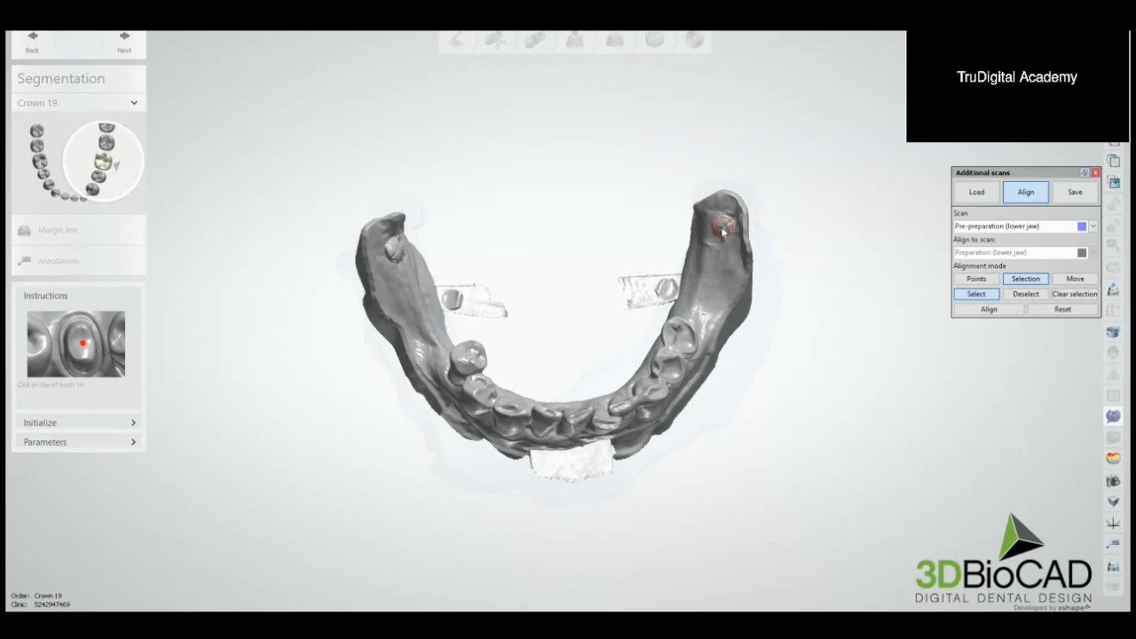
pyautogui.click(723, 227)
pyautogui.moveTo(496, 221); pyautogui.dragTo(443, 233, button='right')
pyautogui.click(403, 248)
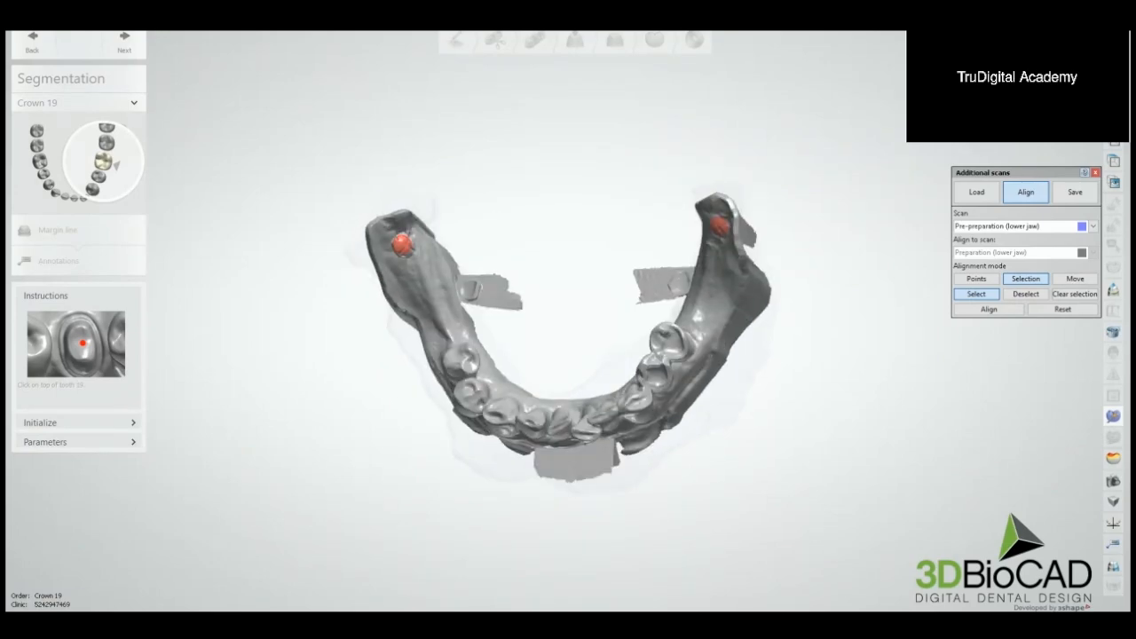
# Step: Mark the same rear tissue bumps on the lower pre-preparation scan and align it to the preparation scan by the selected areas
pyautogui.moveTo(819, 196); pyautogui.dragTo(840, 180, button='right')
pyautogui.scroll(3, 837, 160)
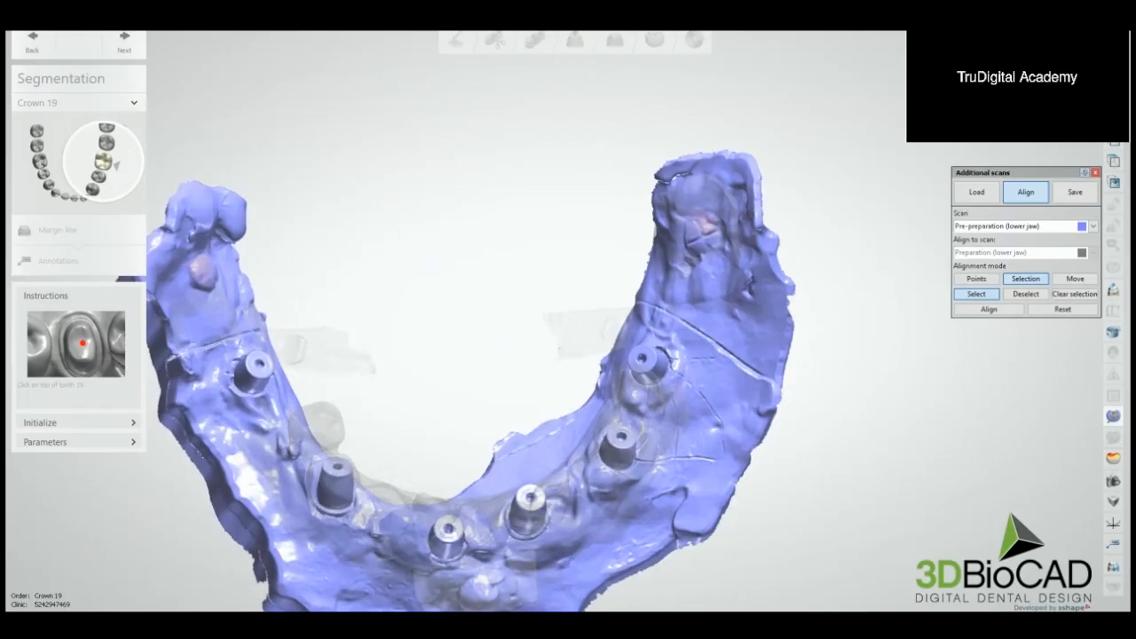
pyautogui.click(704, 238)
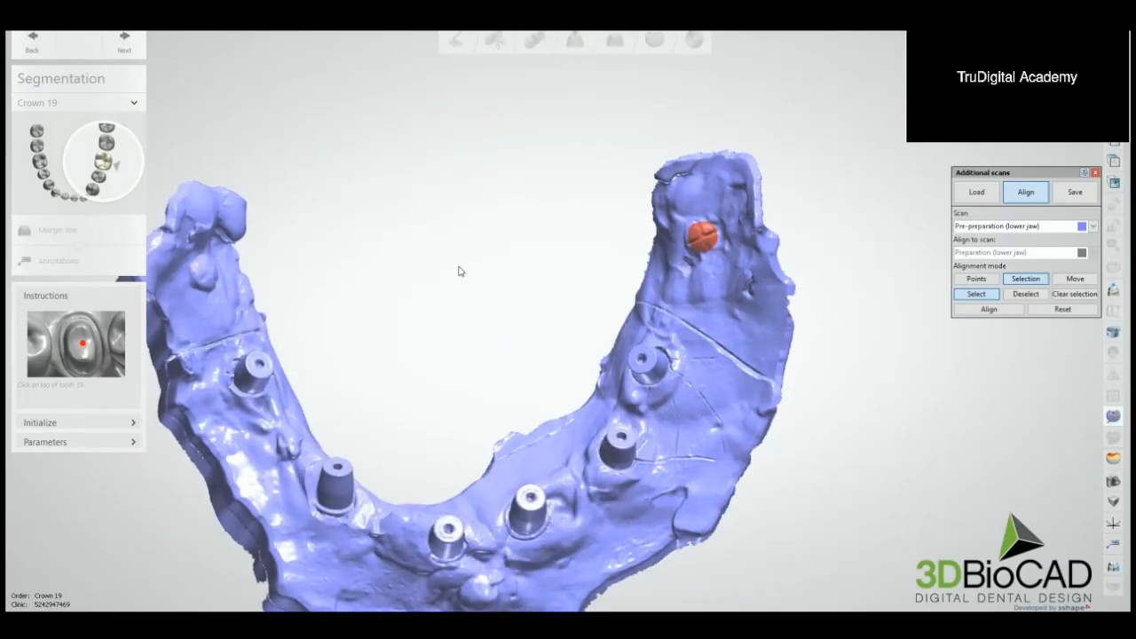
pyautogui.moveTo(460, 270)
pyautogui.mouseDown(button='right')
pyautogui.moveTo(394, 368)
pyautogui.moveTo(442, 266)
pyautogui.mouseUp(button='right')
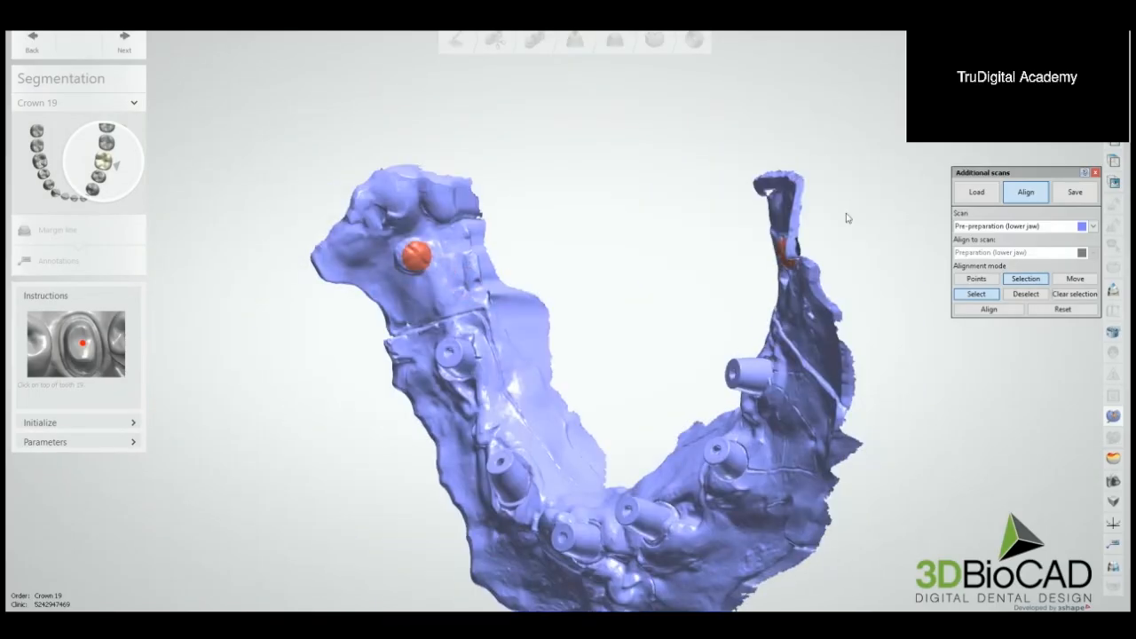
pyautogui.click(989, 309)
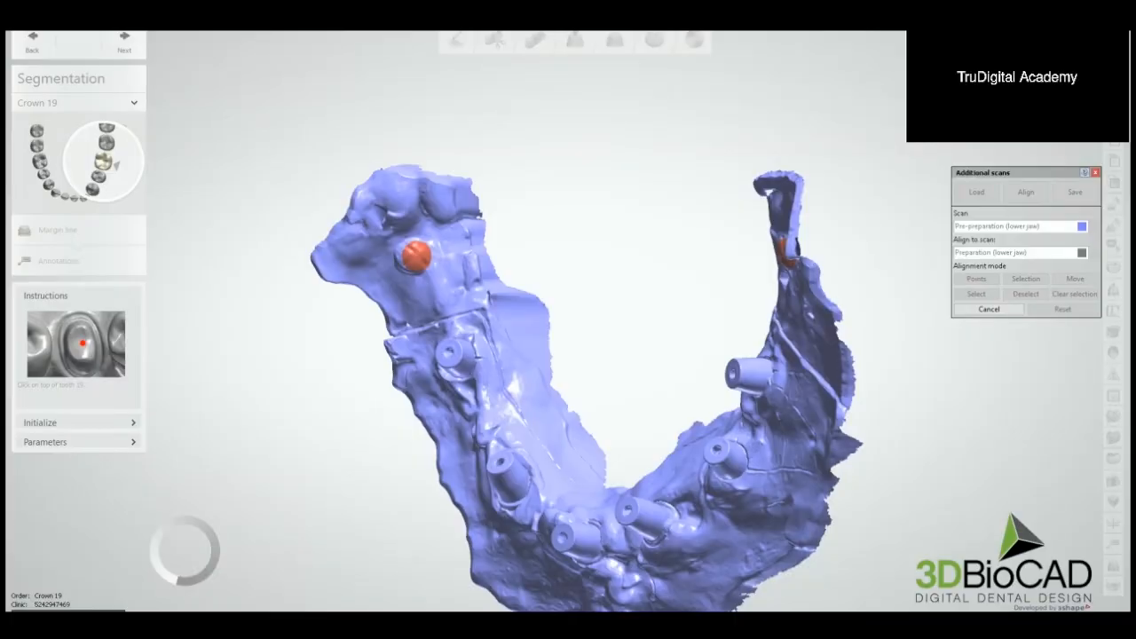
# Step: Check the fit of the lower scans and move the pre-preparation scan sideways off the preparation scan once more
pyautogui.scroll(-2, 809, 176)
pyautogui.moveTo(808, 176); pyautogui.dragTo(878, 147, button='right')
pyautogui.click(1072, 280)
pyautogui.moveTo(803, 262); pyautogui.dragTo(795, 300, button='right')
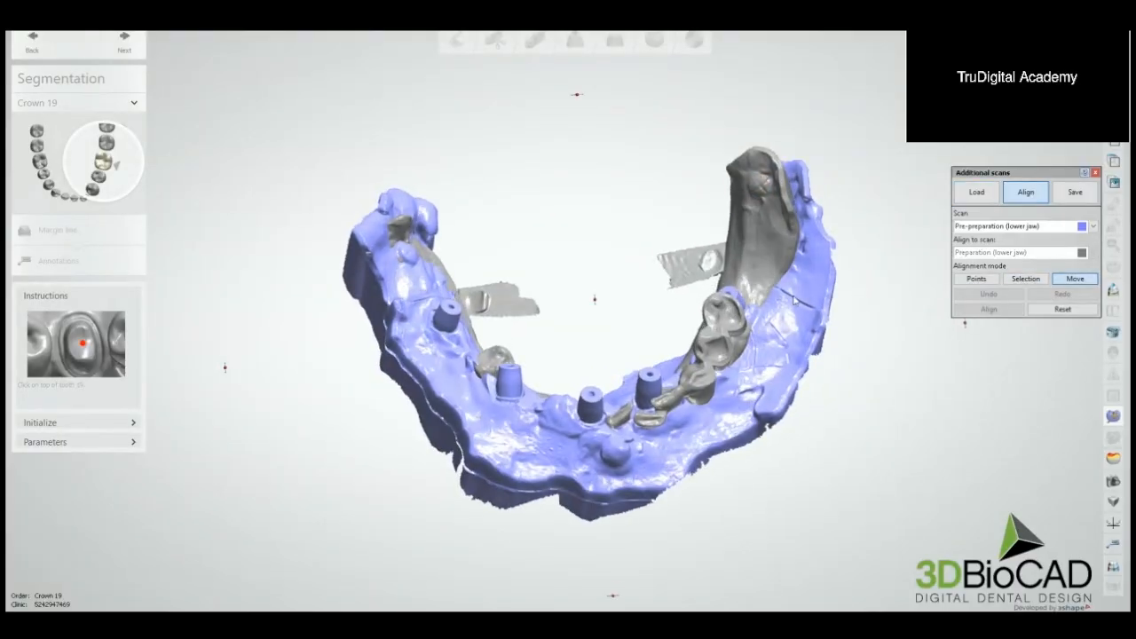
pyautogui.moveTo(794, 300); pyautogui.dragTo(887, 298)
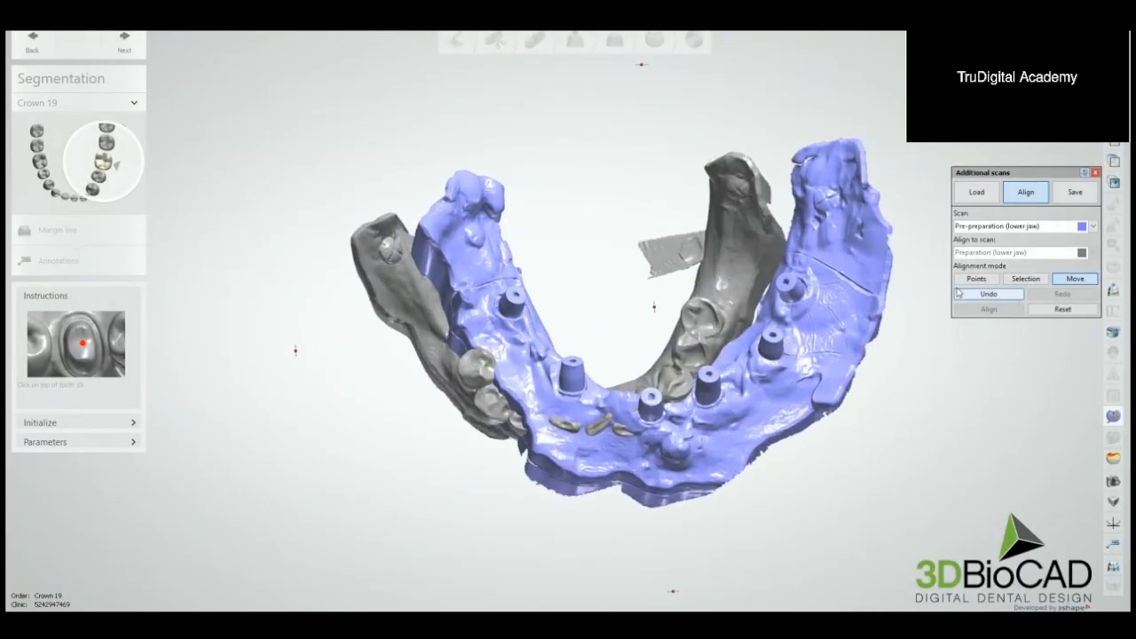
# Step: Realign the pre-preparation scan with three point pairs on the two rear tissue bumps and hide the upper antagonist
pyautogui.click(976, 279)
pyautogui.scroll(4, 574, 251)
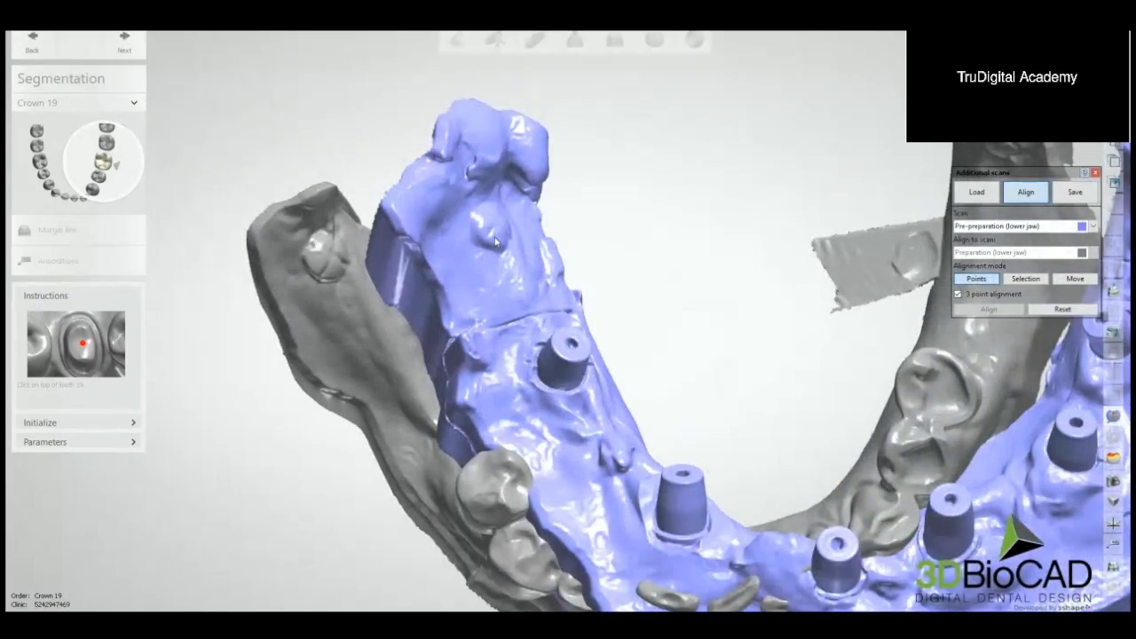
pyautogui.moveTo(421, 254); pyautogui.dragTo(688, 205, button='right')
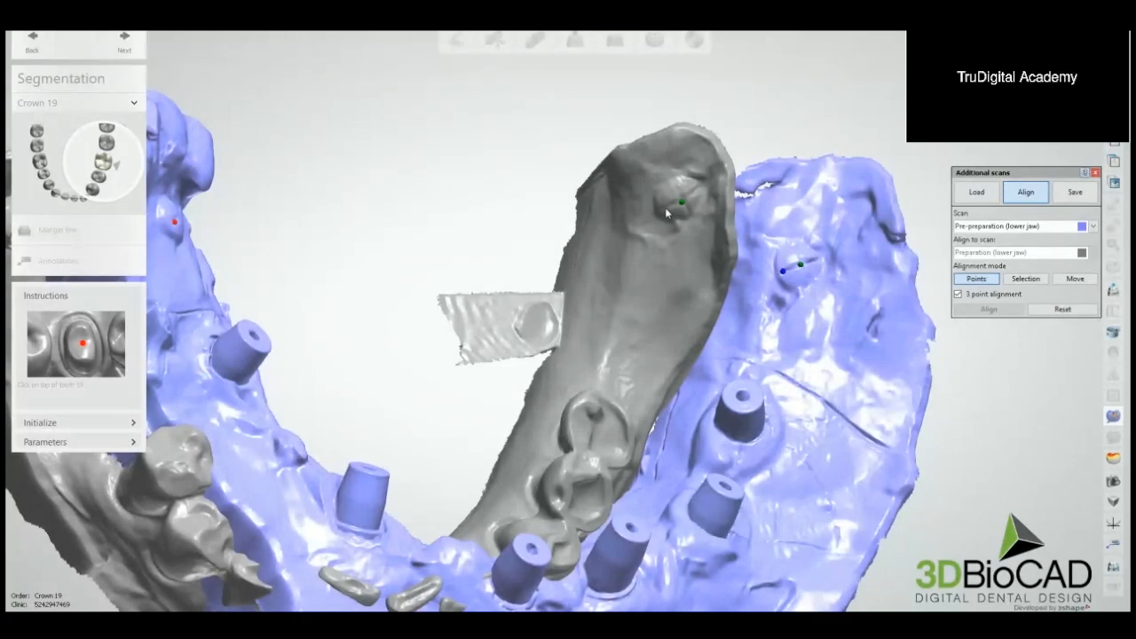
pyautogui.click(665, 207)
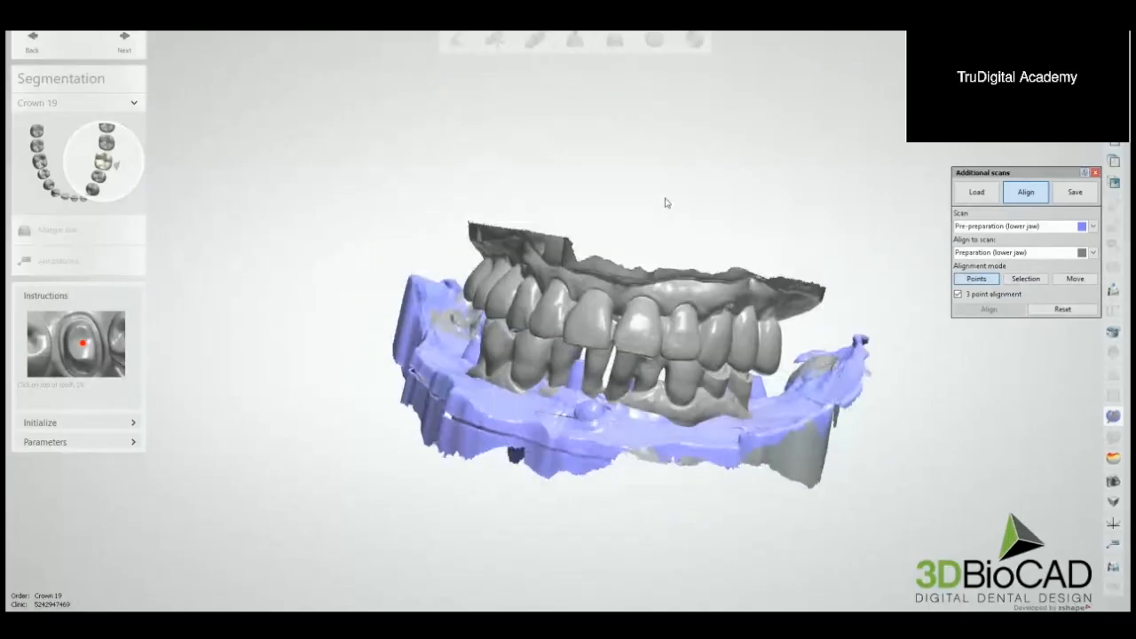
pyautogui.moveTo(667, 249); pyautogui.dragTo(678, 288, button='right')
pyautogui.scroll(2, 676, 255)
pyautogui.moveTo(1098, 98)
pyautogui.mouseDown()
pyautogui.moveTo(1072, 98)
pyautogui.moveTo(1098, 98)
pyautogui.mouseUp()
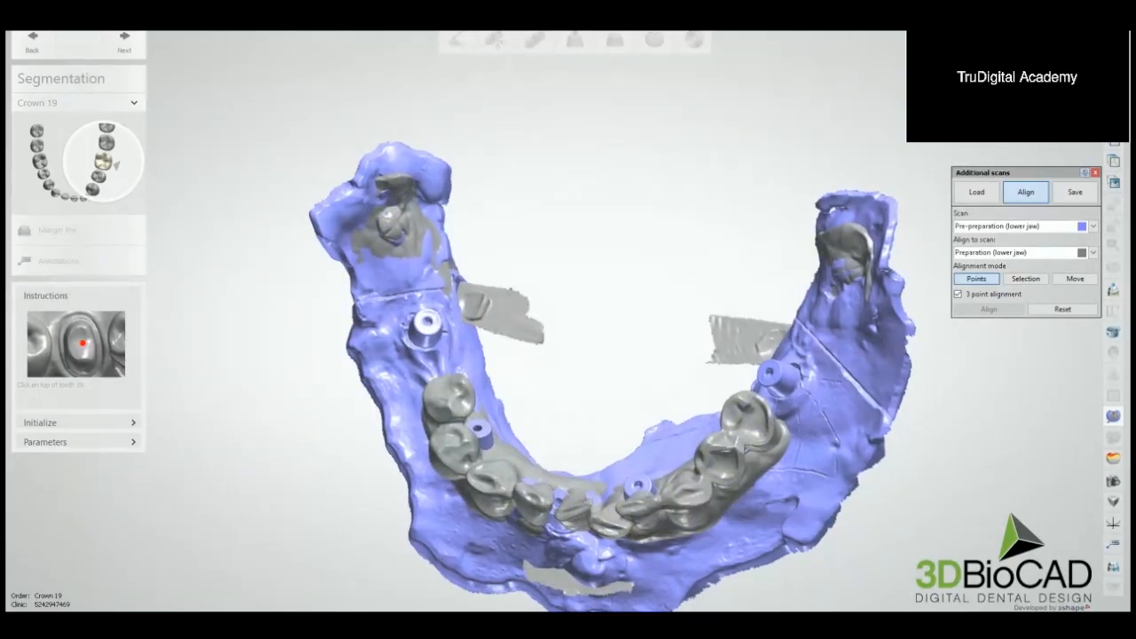
# Step: Hide the preparation scan and select the tissue bumps at both rear ends of the pre-preparation scan for a selection-based alignment
pyautogui.moveTo(1098, 98); pyautogui.dragTo(1069, 98)
pyautogui.moveTo(806, 222); pyautogui.dragTo(785, 223, button='right')
pyautogui.click(1025, 279)
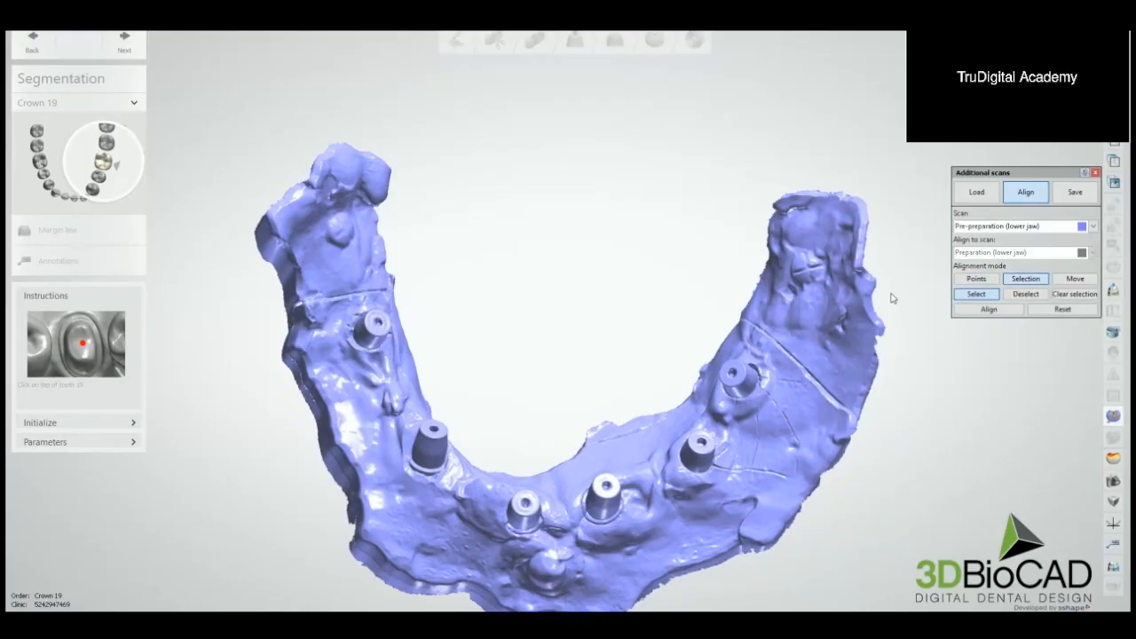
pyautogui.click(811, 271)
pyautogui.moveTo(625, 258); pyautogui.dragTo(612, 265, button='right')
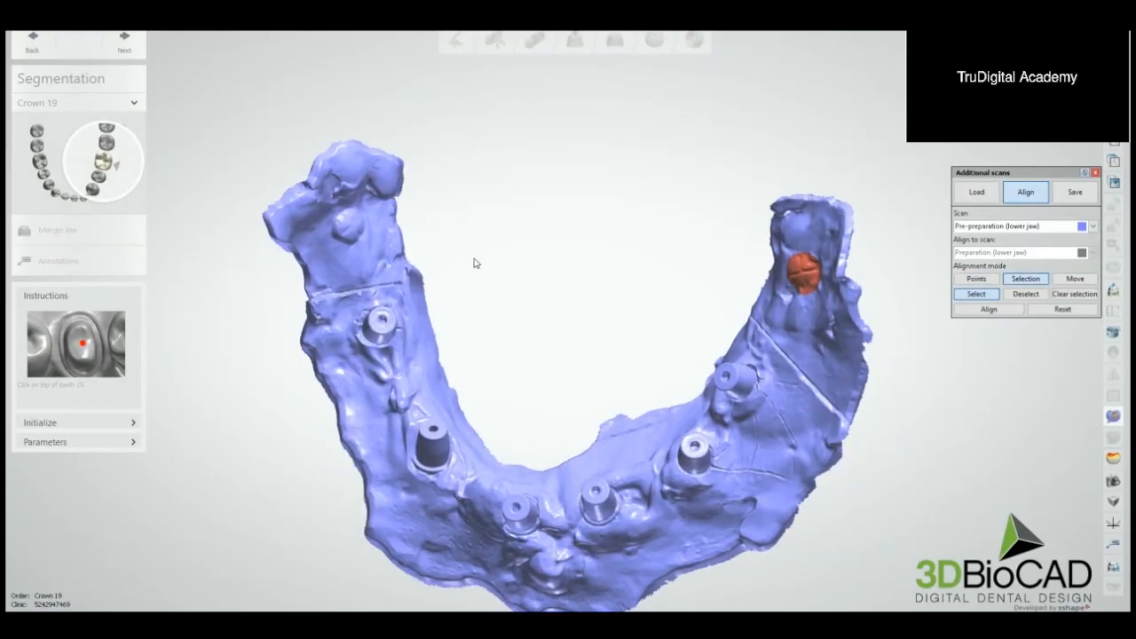
pyautogui.click(350, 225)
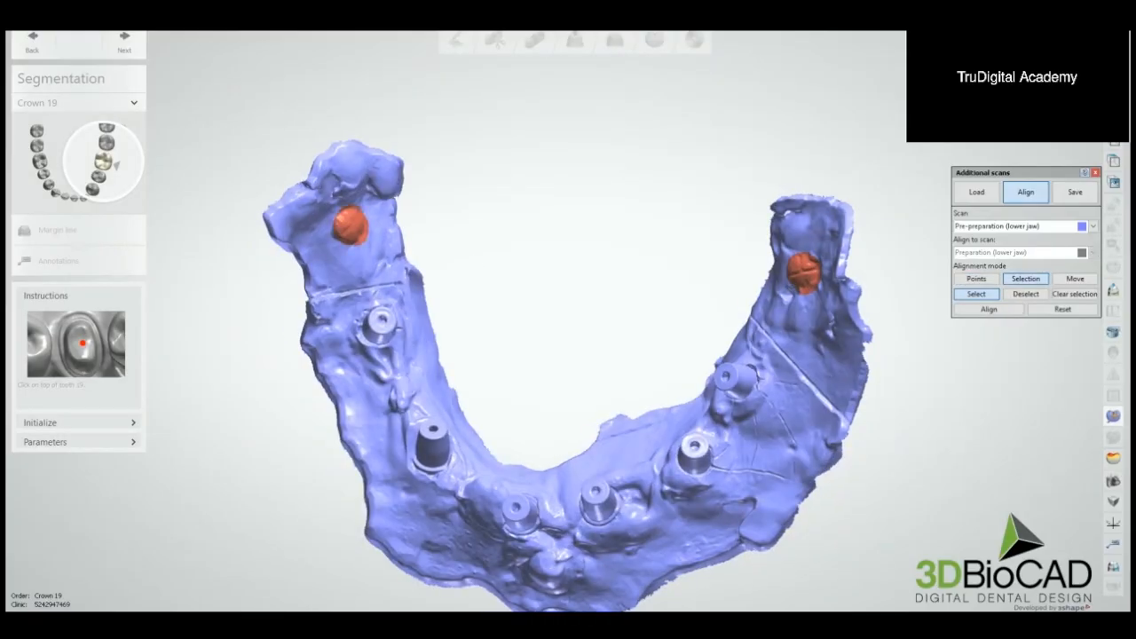
# Step: Select the matching rear tissue bumps on the preparation scan, align the pre-preparation scan to it, and close the additional scans tool
pyautogui.moveTo(1069, 97)
pyautogui.mouseDown()
pyautogui.moveTo(1098, 98)
pyautogui.moveTo(1070, 114)
pyautogui.mouseUp()
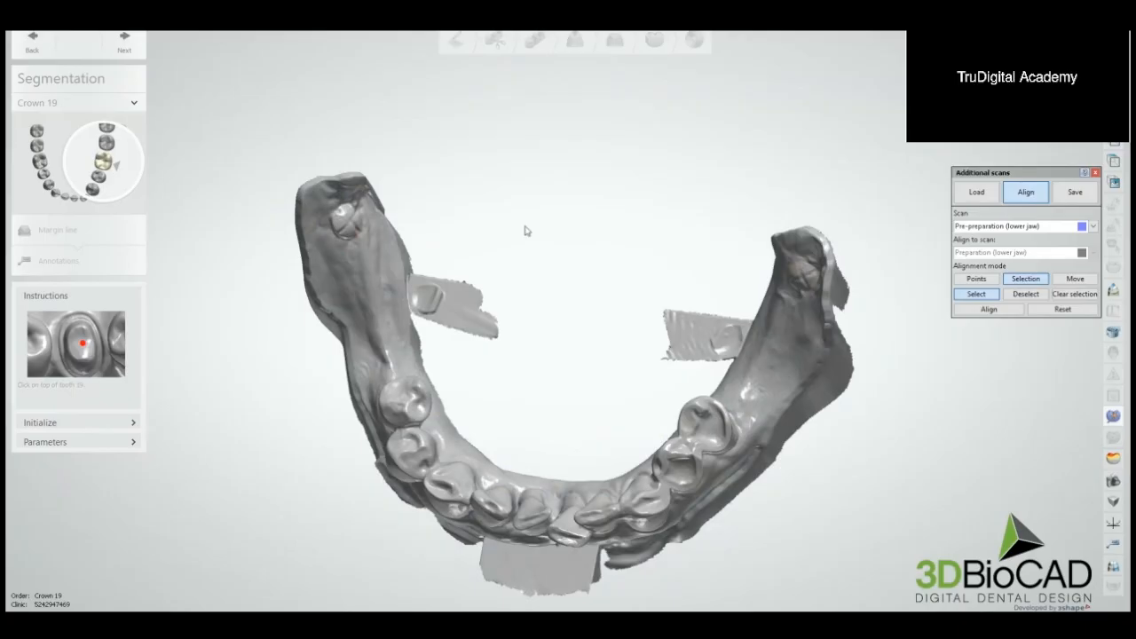
pyautogui.click(348, 223)
pyautogui.moveTo(555, 260); pyautogui.dragTo(592, 274, button='right')
pyautogui.click(684, 282)
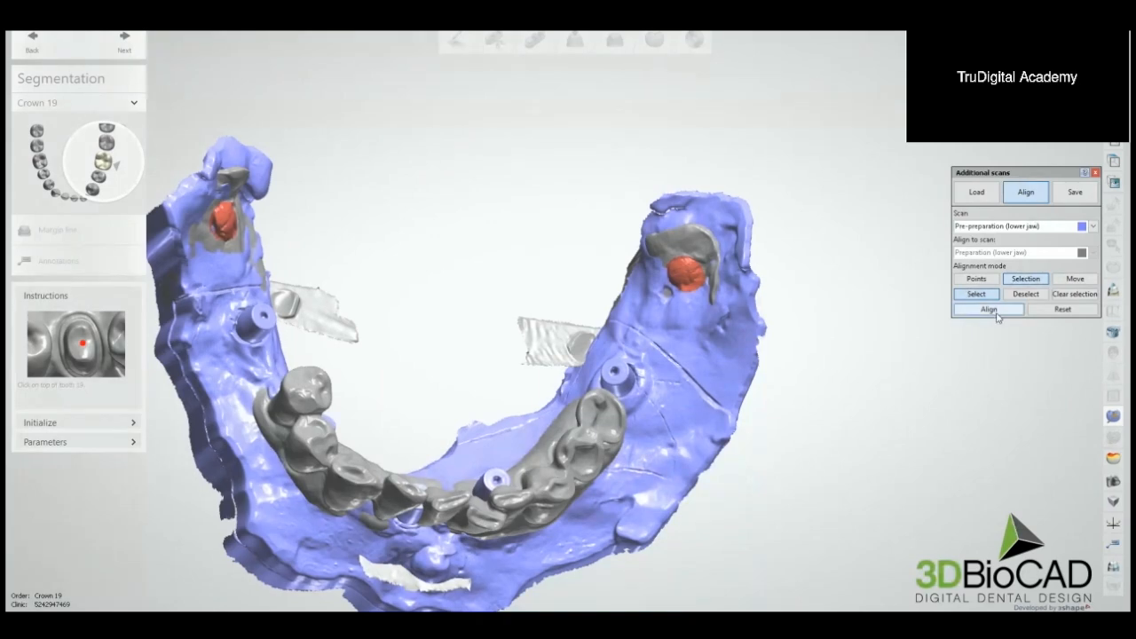
pyautogui.click(992, 309)
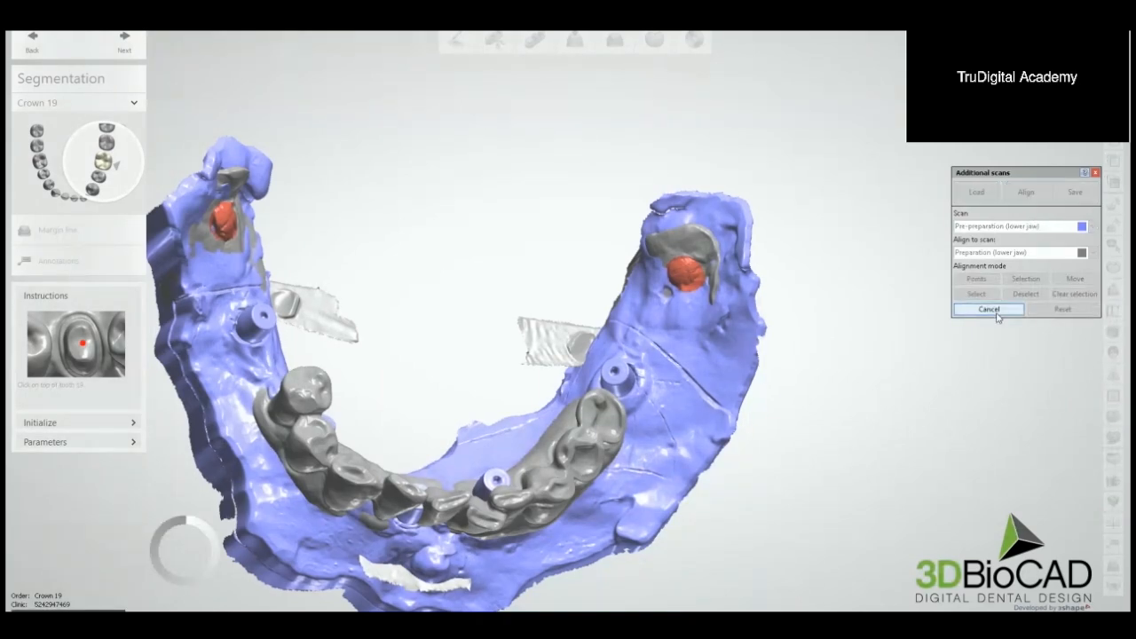
pyautogui.scroll(-4, 789, 321)
pyautogui.moveTo(788, 323); pyautogui.dragTo(801, 292, button='right')
pyautogui.click(1095, 172)
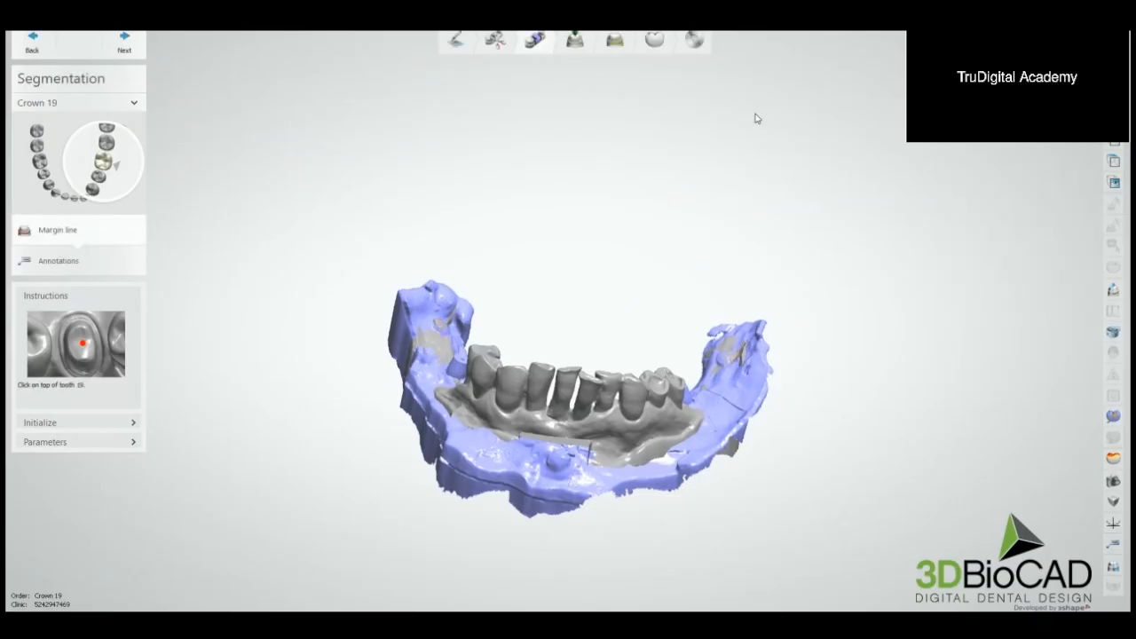
# Step: Examine from above how the aligned lower scans blend around the rear tissue bumps
pyautogui.moveTo(755, 165); pyautogui.dragTo(749, 199, button='right')
pyautogui.scroll(4, 734, 206)
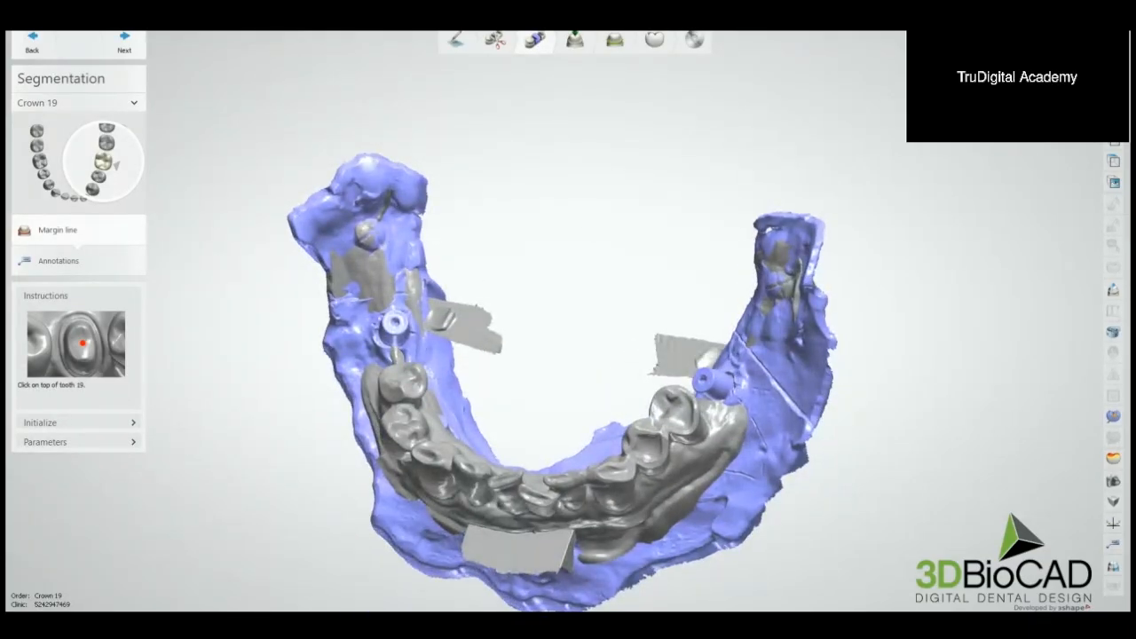
pyautogui.moveTo(1079, 97)
pyautogui.mouseDown()
pyautogui.moveTo(1025, 98)
pyautogui.moveTo(1078, 97)
pyautogui.mouseUp()
pyautogui.moveTo(799, 205); pyautogui.dragTo(836, 206, button='right')
pyautogui.moveTo(1078, 114)
pyautogui.mouseDown()
pyautogui.moveTo(1025, 113)
pyautogui.moveTo(1078, 113)
pyautogui.mouseUp()
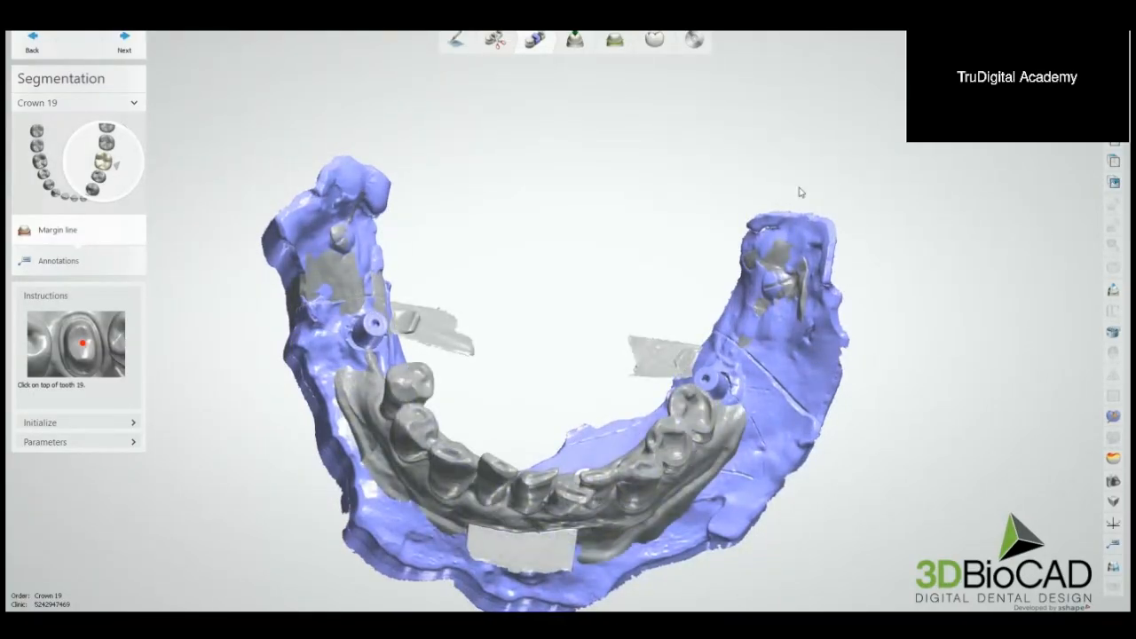
# Step: Examine the bite from the front with the lower preparation scan faded to see the implant posts beneath the teeth
pyautogui.scroll(-4, 802, 191)
pyautogui.moveTo(815, 180); pyautogui.dragTo(751, 167, button='right')
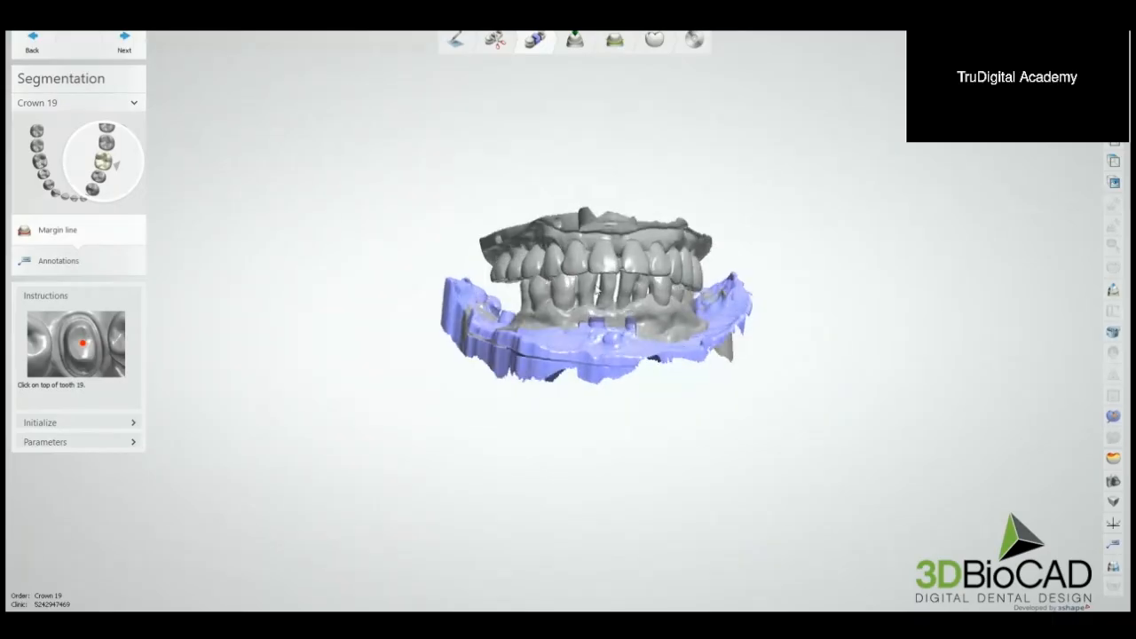
pyautogui.moveTo(619, 288); pyautogui.dragTo(588, 282, button='right')
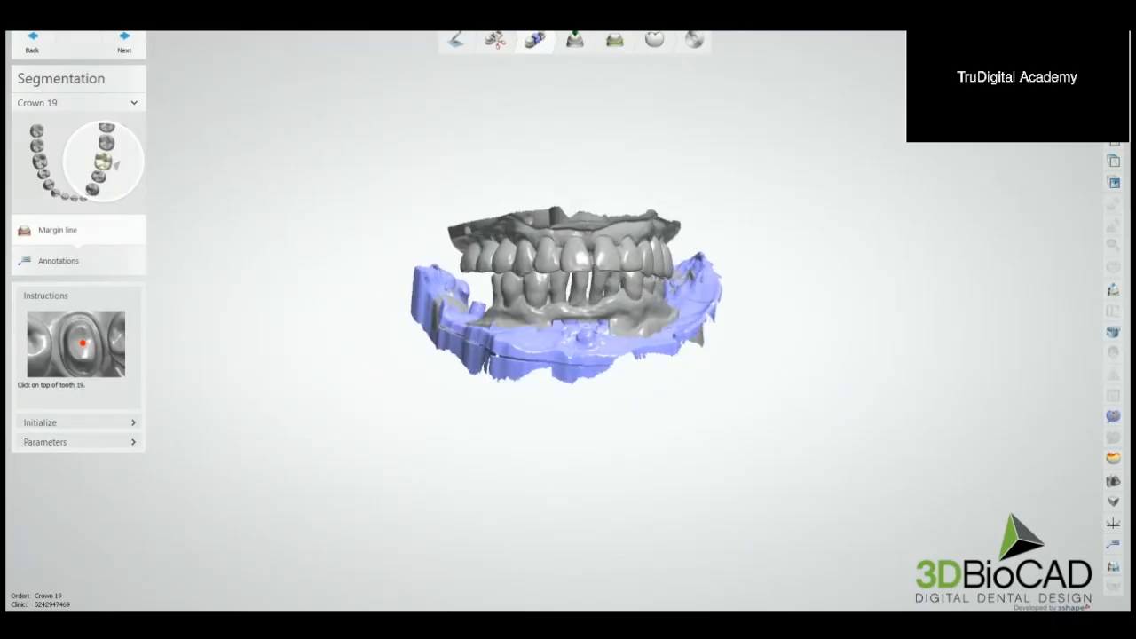
pyautogui.moveTo(1078, 114); pyautogui.dragTo(1049, 113)
pyautogui.moveTo(762, 169); pyautogui.dragTo(703, 195, button='right')
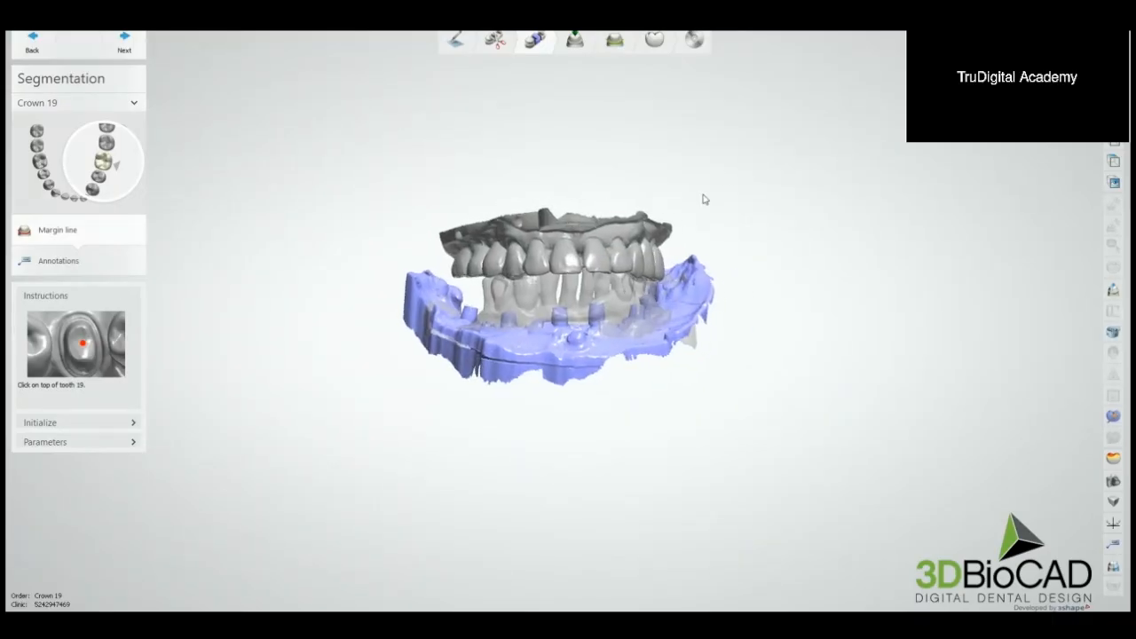
pyautogui.scroll(3, 609, 281)
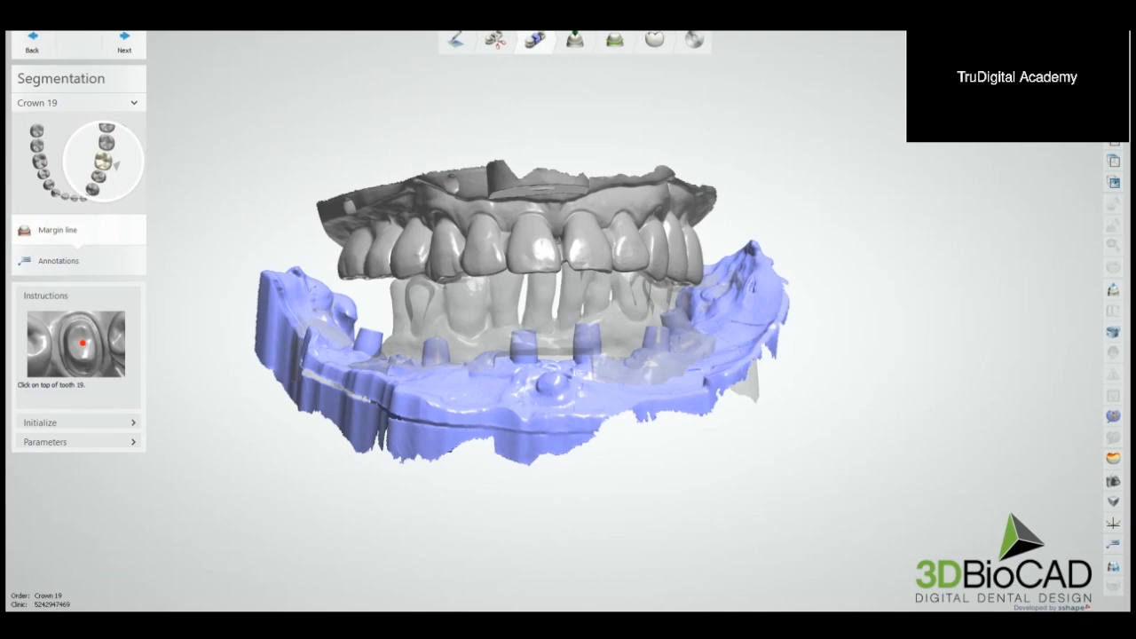
pyautogui.moveTo(1050, 114); pyautogui.dragTo(1079, 114)
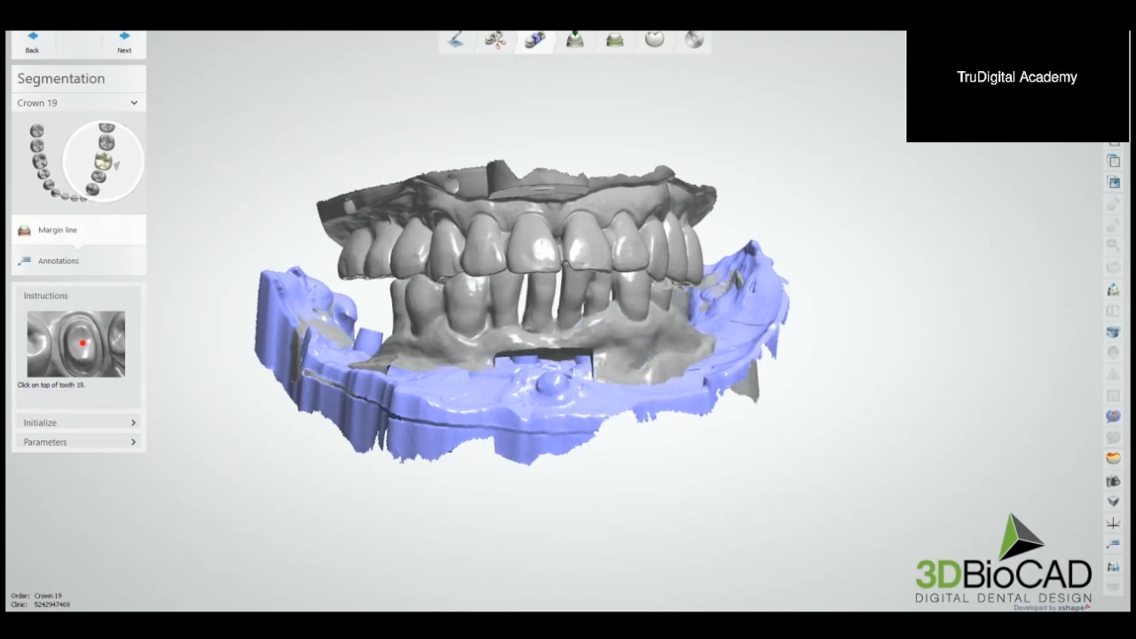
pyautogui.moveTo(879, 115); pyautogui.dragTo(804, 282, button='right')
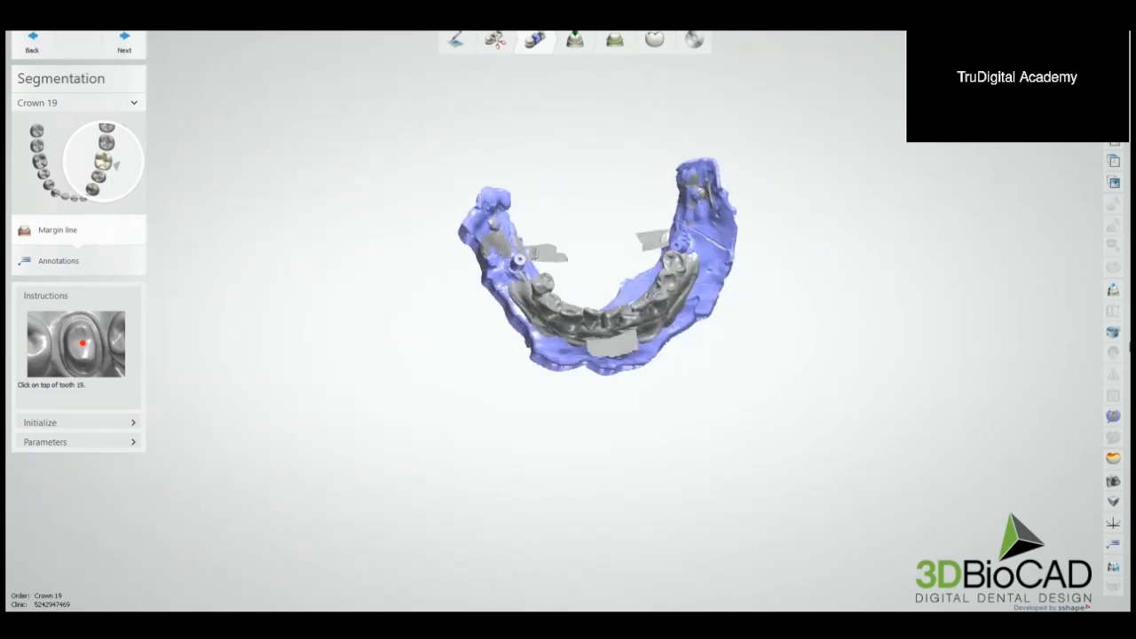
# Step: Load the ioConnect_HSCapSmall_609075 scan from the Scans folder as an additional lower jaw scan
pyautogui.click(1115, 417)
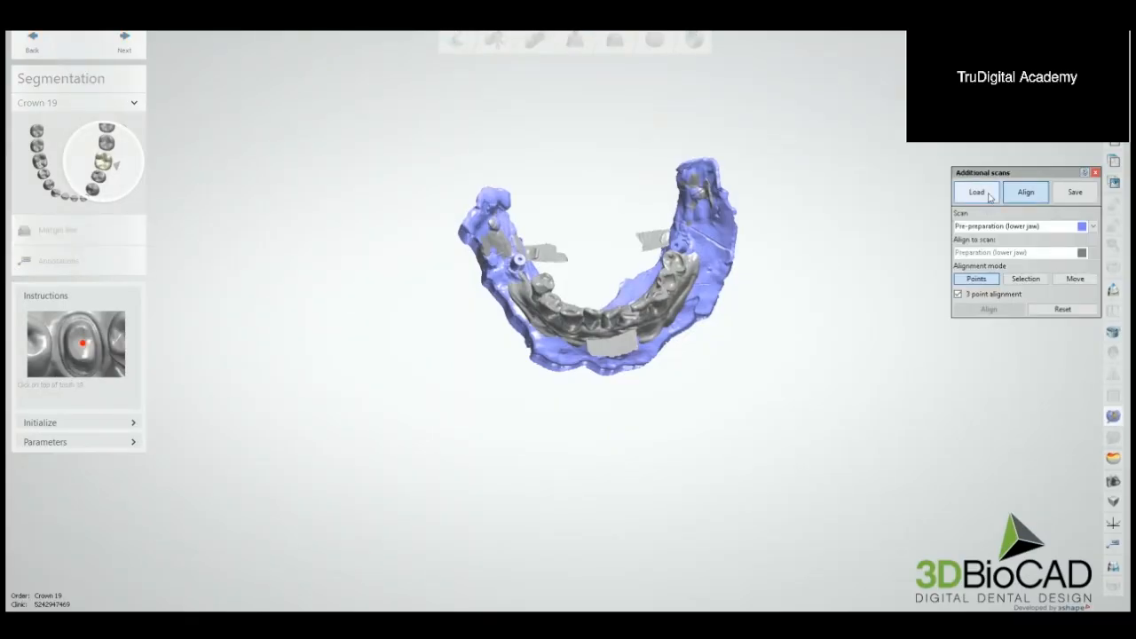
pyautogui.click(976, 193)
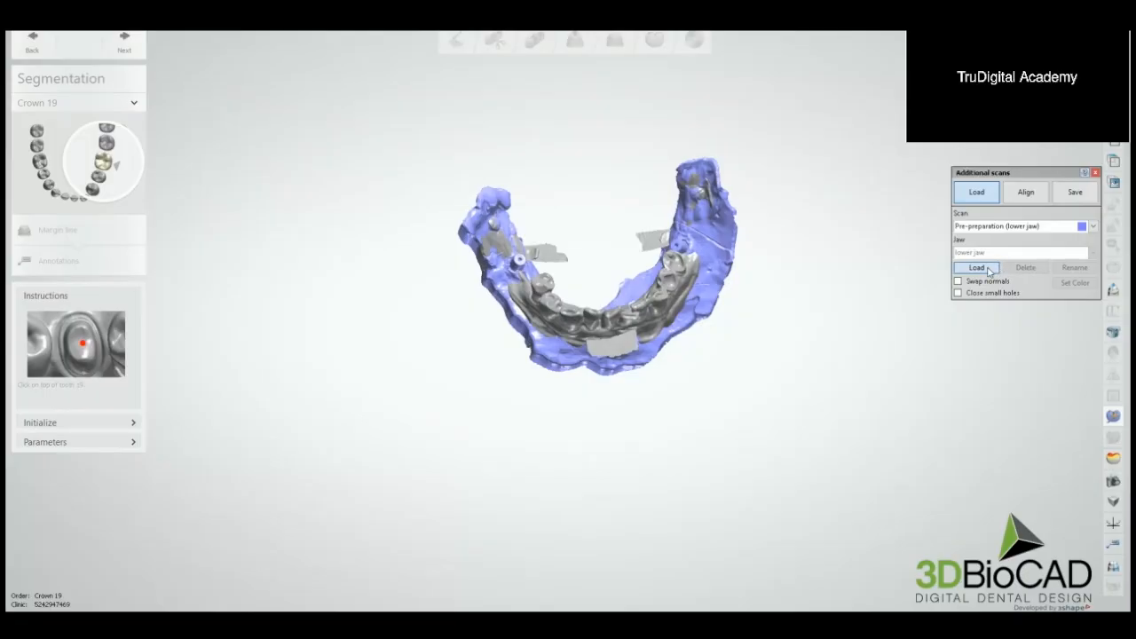
pyautogui.click(988, 269)
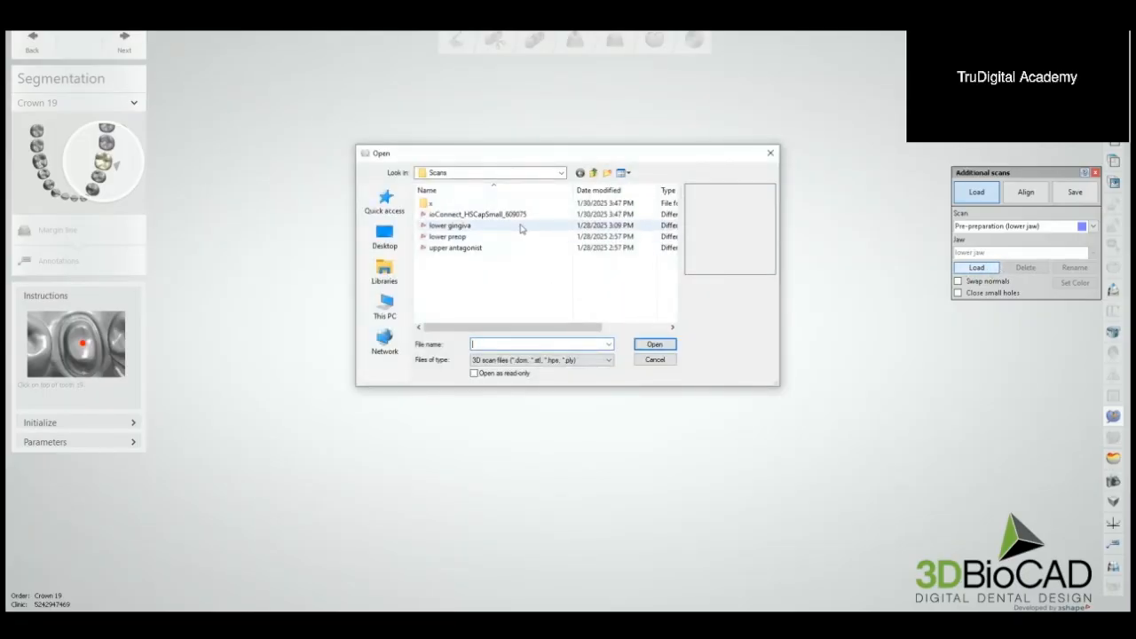
pyautogui.click(520, 214)
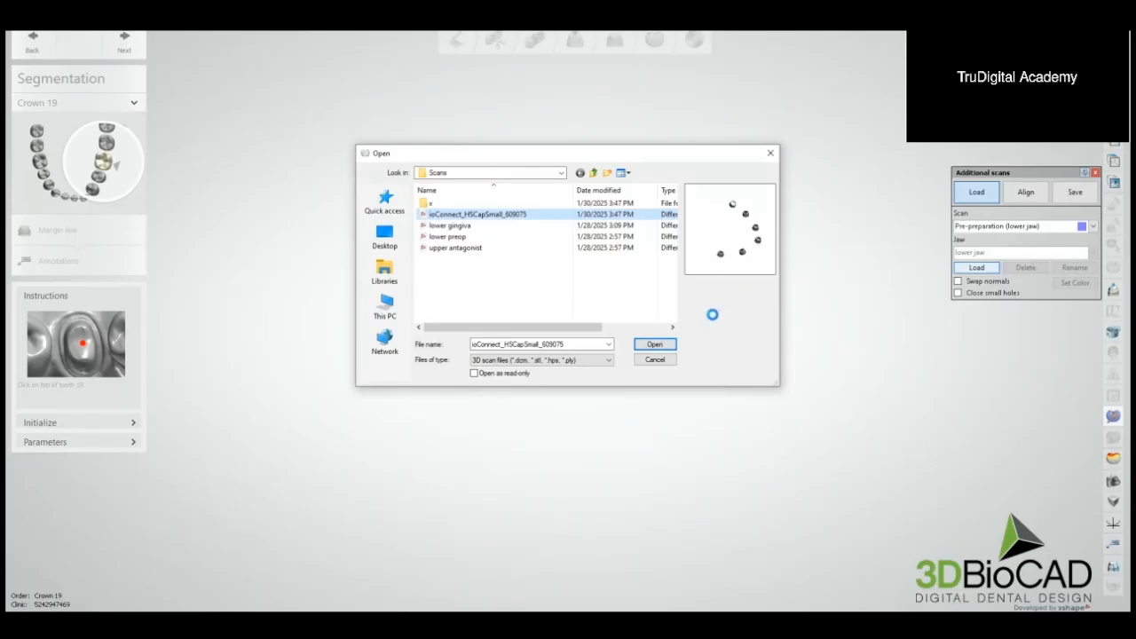
pyautogui.click(664, 346)
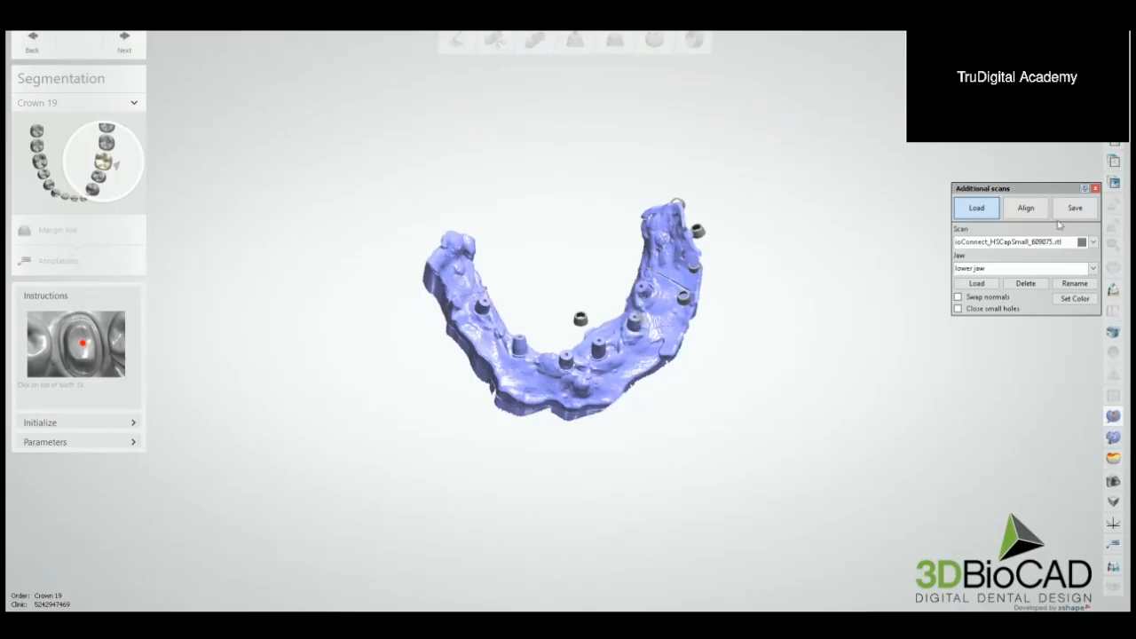
# Step: Set the cap scan to align to Pre-preparation (lower jaw) and move the caps clear of the gingiva model
pyautogui.click(1025, 208)
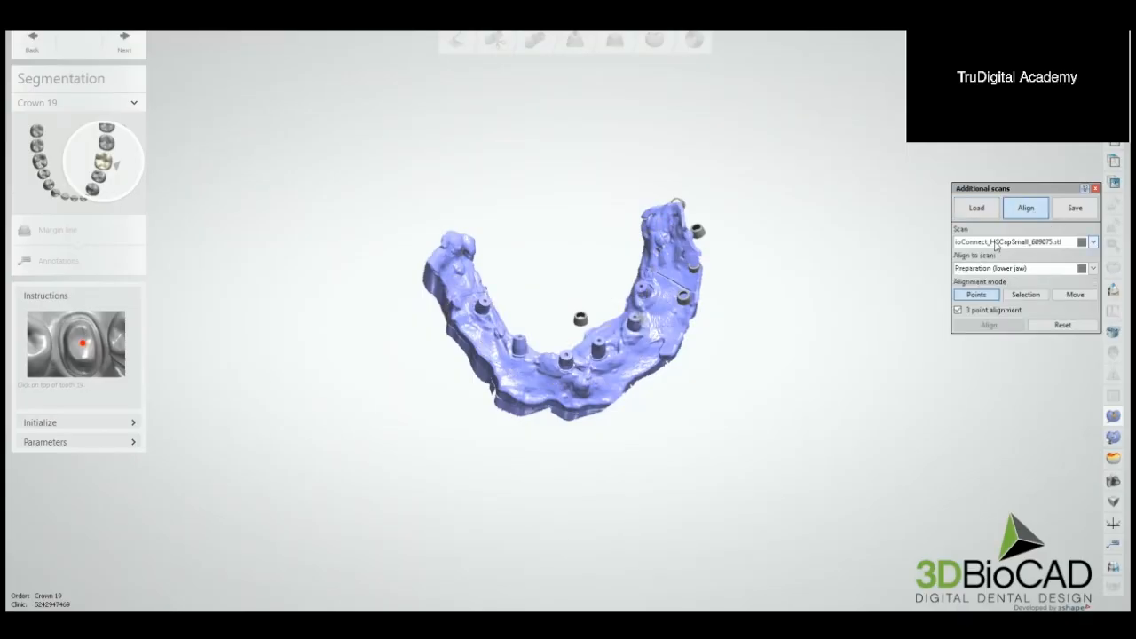
pyautogui.click(978, 269)
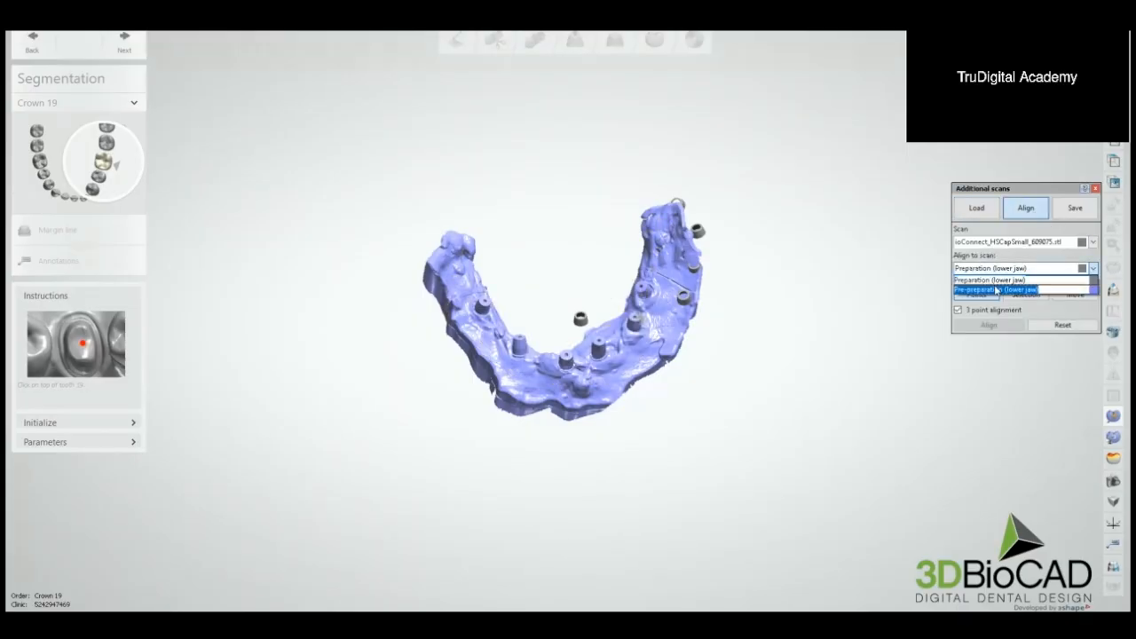
pyautogui.click(997, 290)
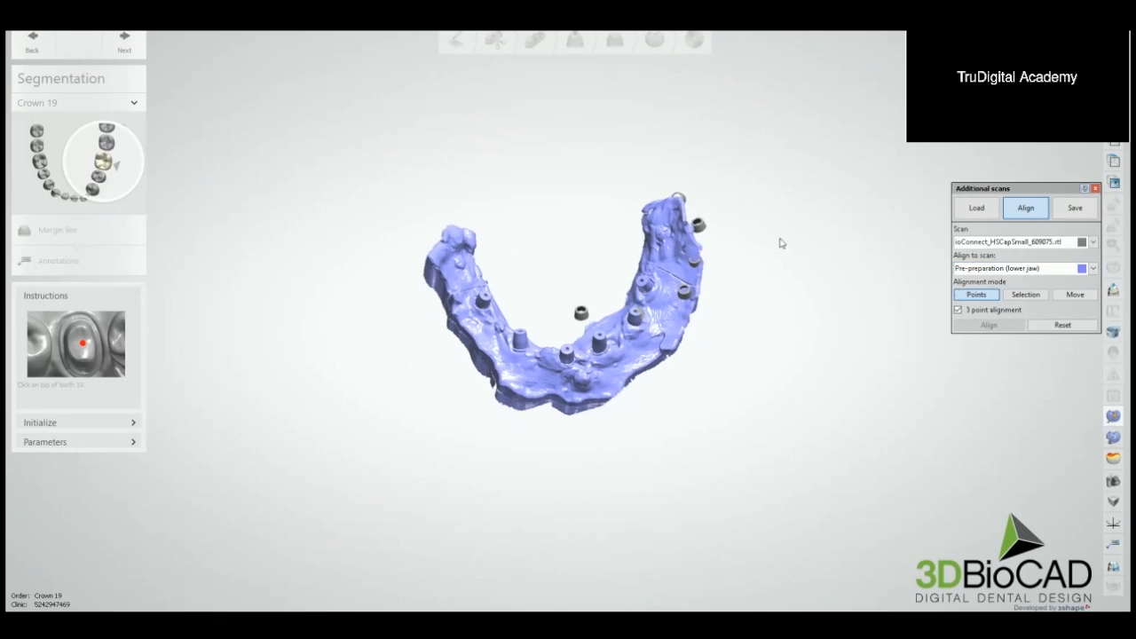
pyautogui.click(1075, 294)
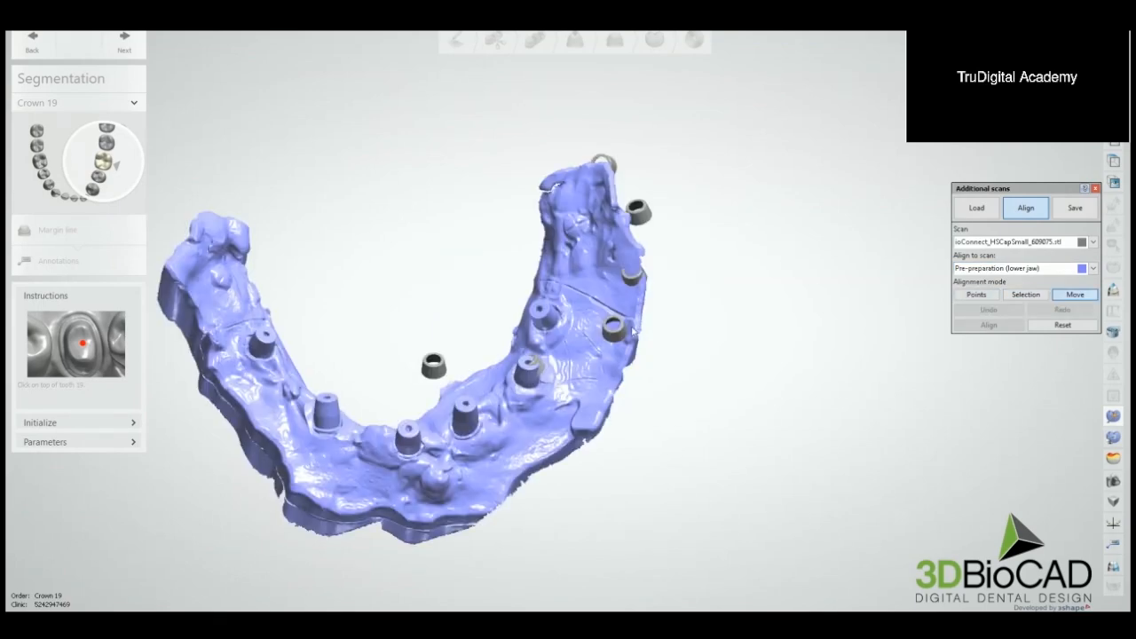
pyautogui.moveTo(610, 336); pyautogui.dragTo(496, 270)
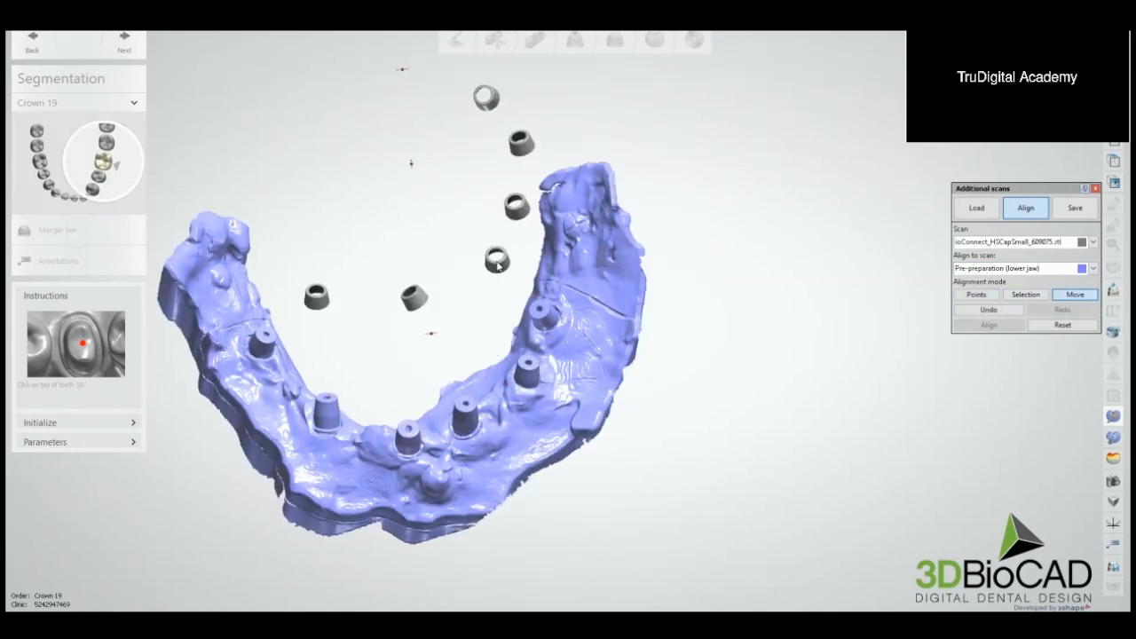
# Step: Rotate and shift the caps manually until they sit roughly above the matching implant posts on the lower arch
pyautogui.scroll(-3, 495, 270)
pyautogui.moveTo(495, 270)
pyautogui.mouseDown(button='right')
pyautogui.moveTo(568, 185)
pyautogui.moveTo(501, 284)
pyautogui.mouseUp(button='right')
pyautogui.scroll(3, 486, 269)
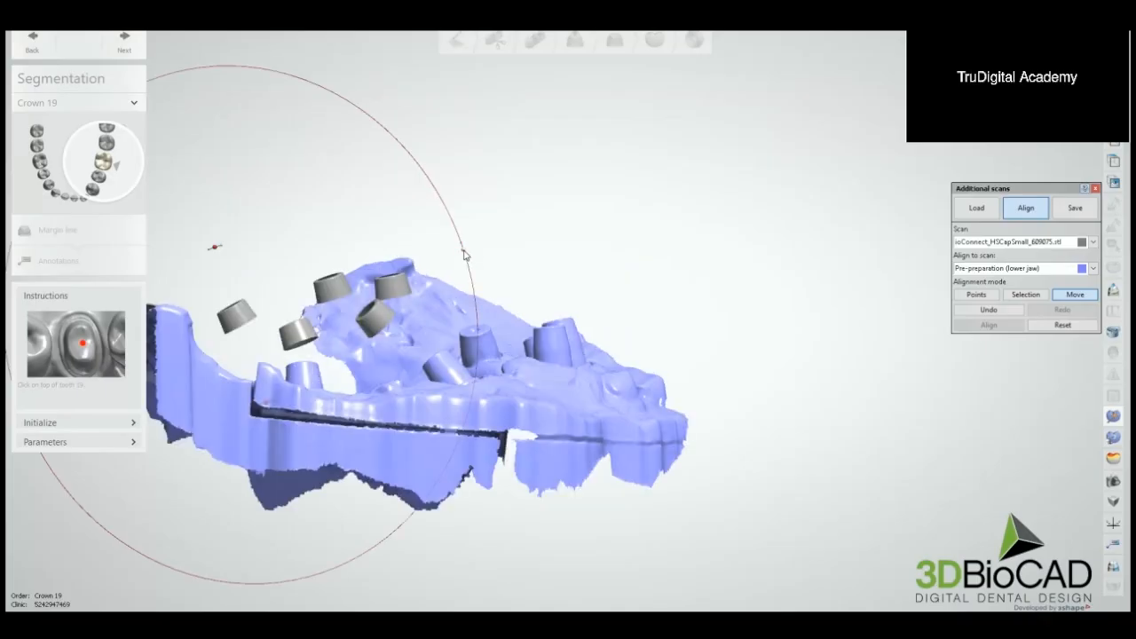
pyautogui.moveTo(465, 256); pyautogui.dragTo(485, 289)
pyautogui.scroll(-3, 484, 289)
pyautogui.moveTo(485, 289); pyautogui.dragTo(450, 305, button='right')
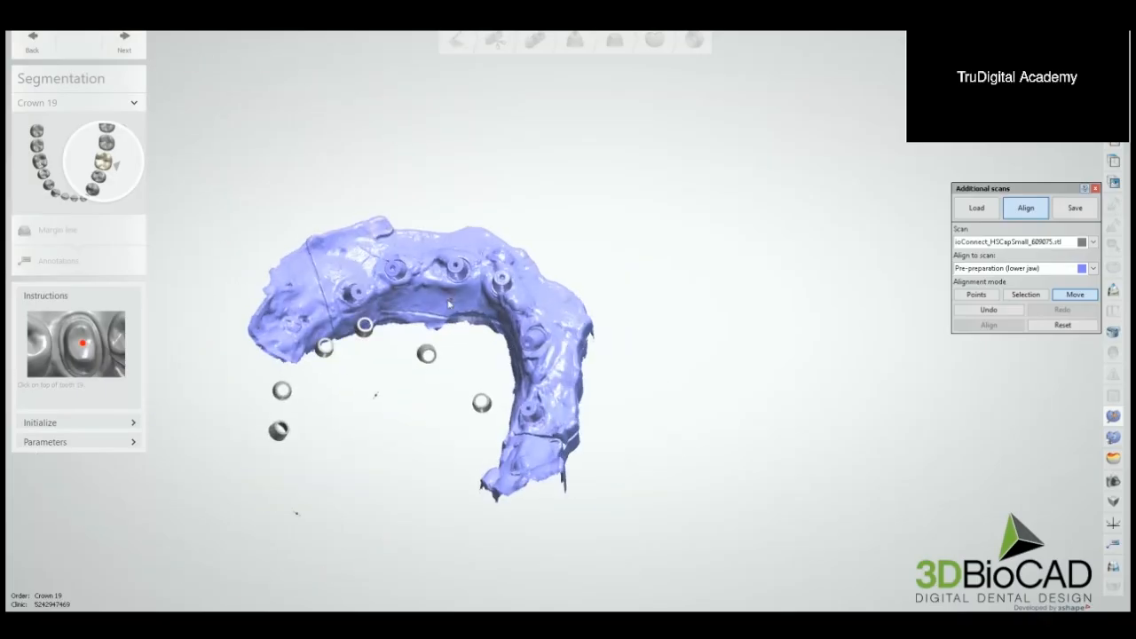
pyautogui.moveTo(454, 308); pyautogui.dragTo(494, 408)
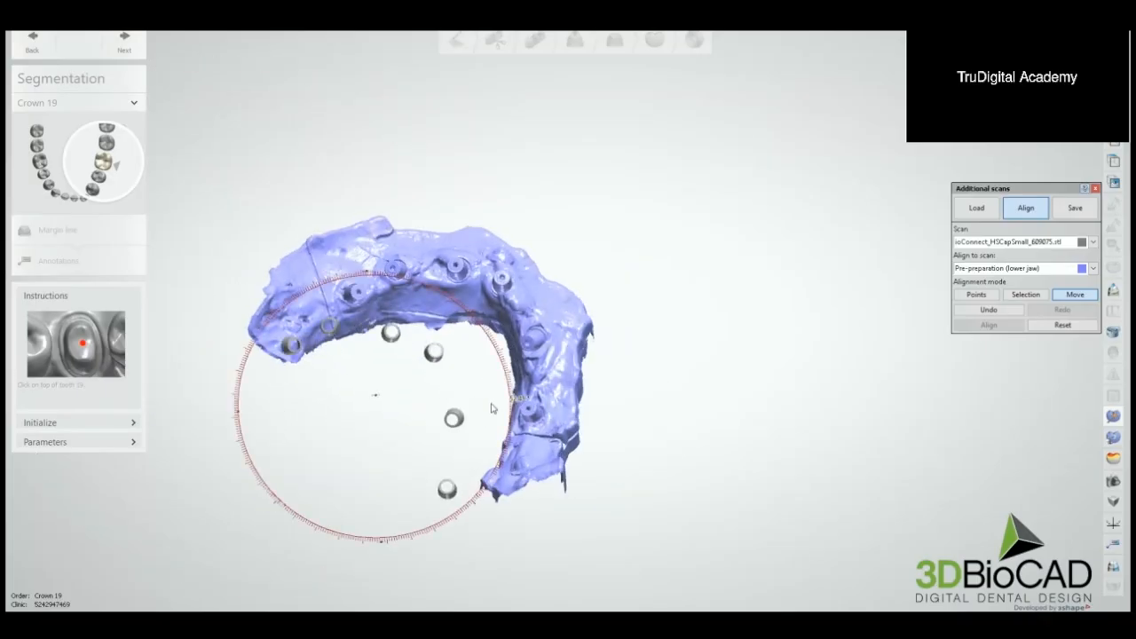
pyautogui.moveTo(494, 409); pyautogui.dragTo(515, 357, button='right')
pyautogui.scroll(3, 490, 361)
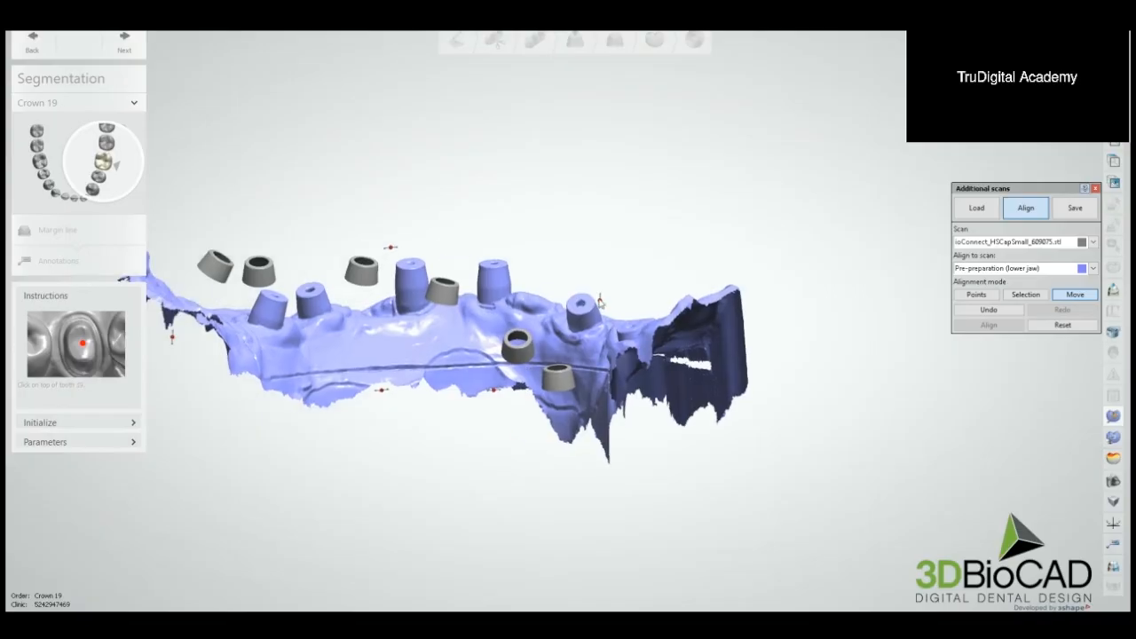
pyautogui.moveTo(599, 303); pyautogui.dragTo(498, 310, button='right')
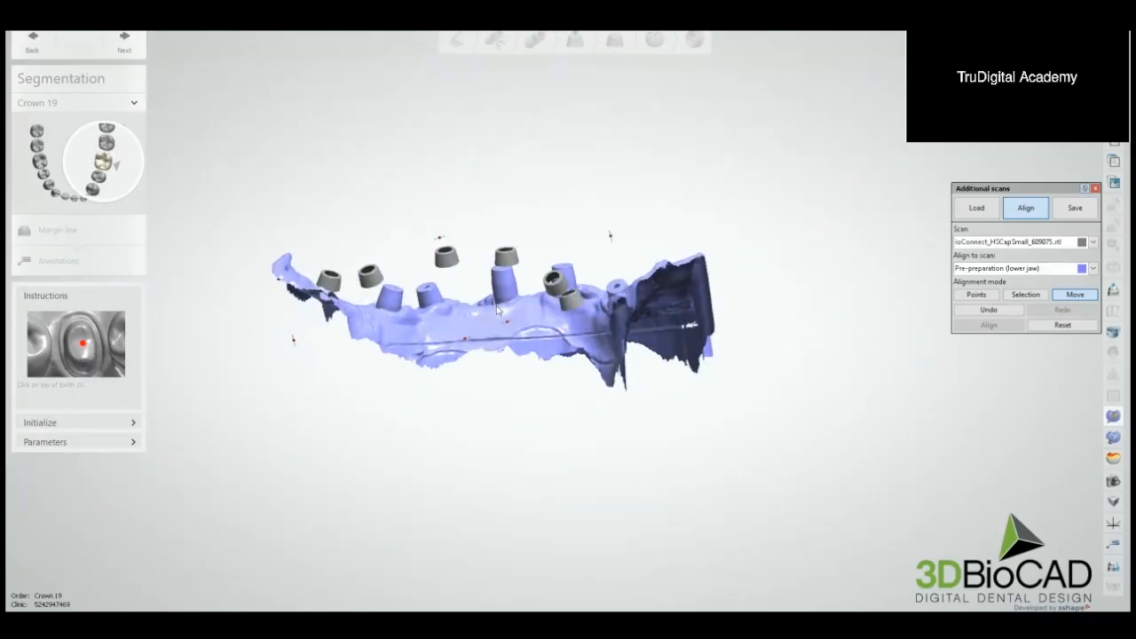
# Step: Start a three-point alignment and mark matching points on one rear cap and its post and on one front cap and its post
pyautogui.click(976, 295)
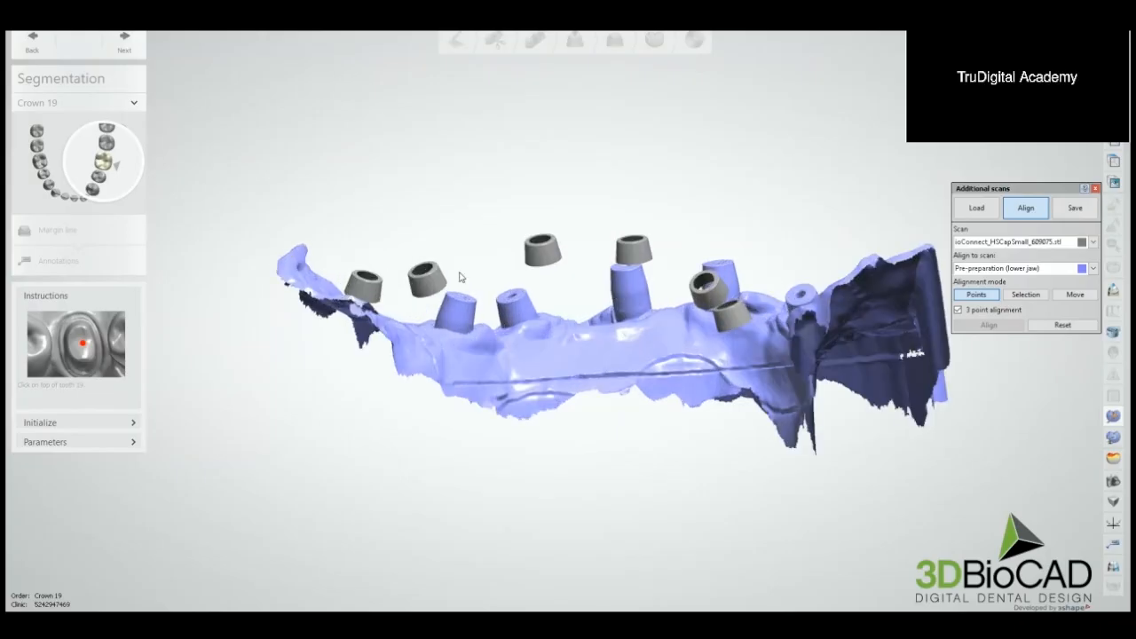
pyautogui.click(488, 330)
pyautogui.scroll(-3, 621, 311)
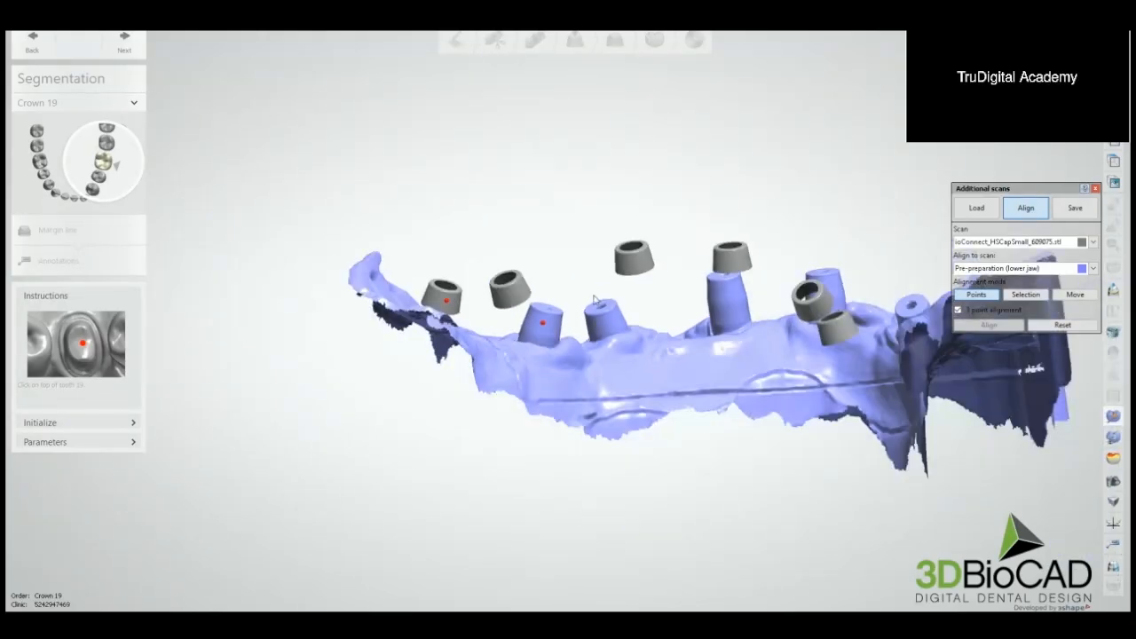
pyautogui.moveTo(683, 302); pyautogui.dragTo(609, 314, button='middle')
pyautogui.moveTo(609, 314); pyautogui.dragTo(662, 312, button='right')
pyautogui.moveTo(737, 312); pyautogui.dragTo(633, 301, button='middle')
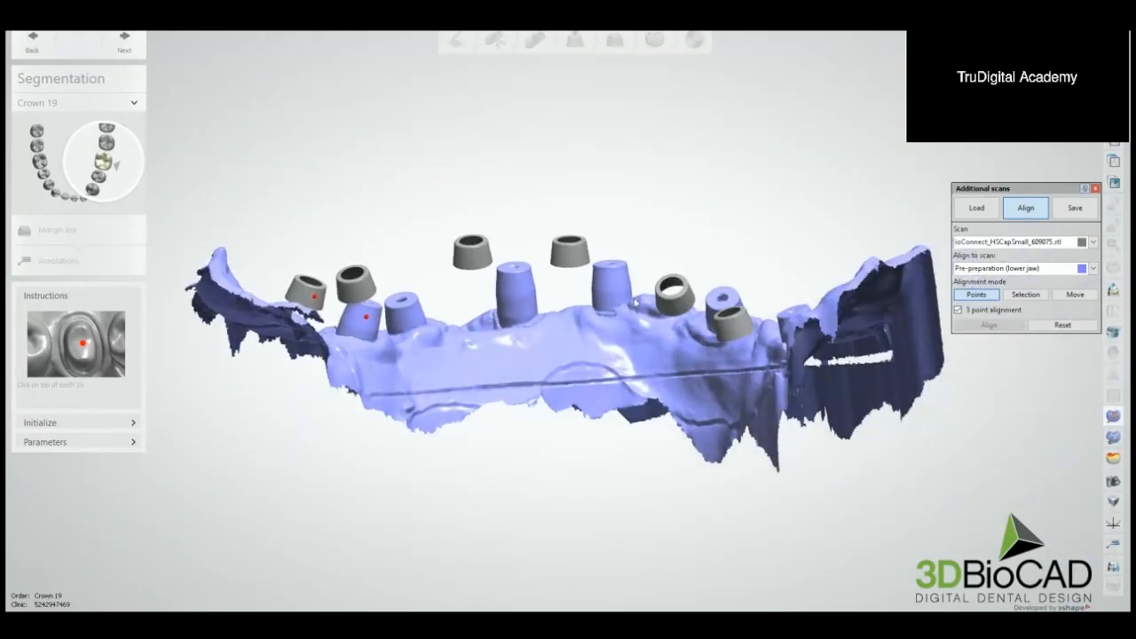
pyautogui.click(570, 253)
pyautogui.moveTo(635, 301); pyautogui.dragTo(601, 308, button='right')
pyautogui.click(602, 280)
# Step: Mark the third matching point pair on the cap and post at the arch's other end and align the cap scan
pyautogui.scroll(-4, 602, 297)
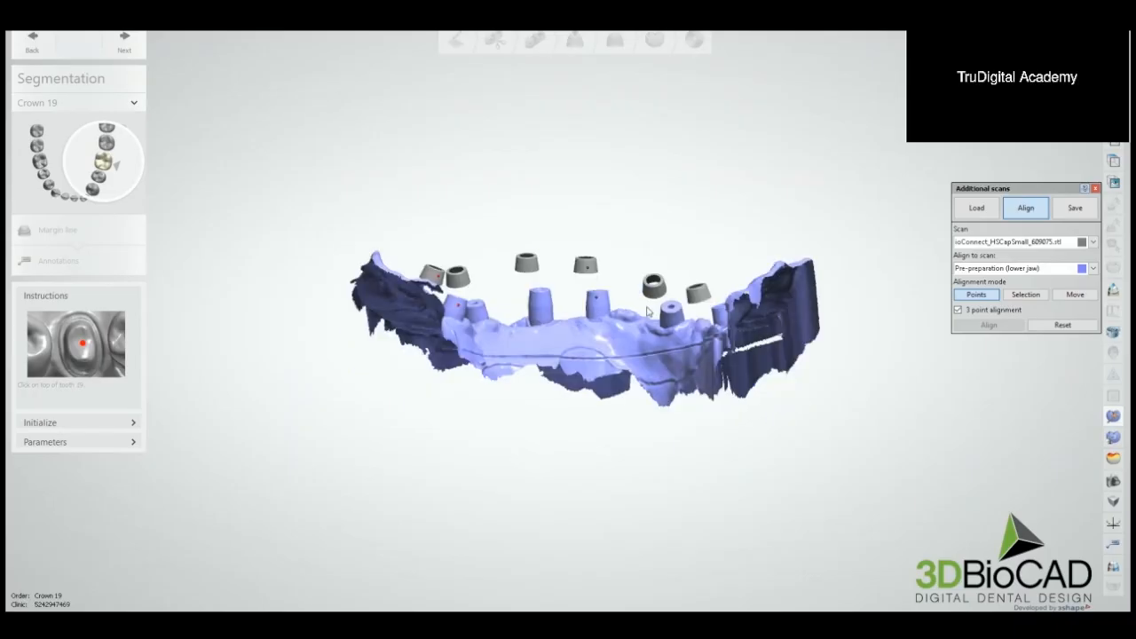
pyautogui.scroll(4, 655, 309)
pyautogui.click(725, 292)
pyautogui.moveTo(728, 292); pyautogui.dragTo(786, 300, button='right')
pyautogui.click(794, 318)
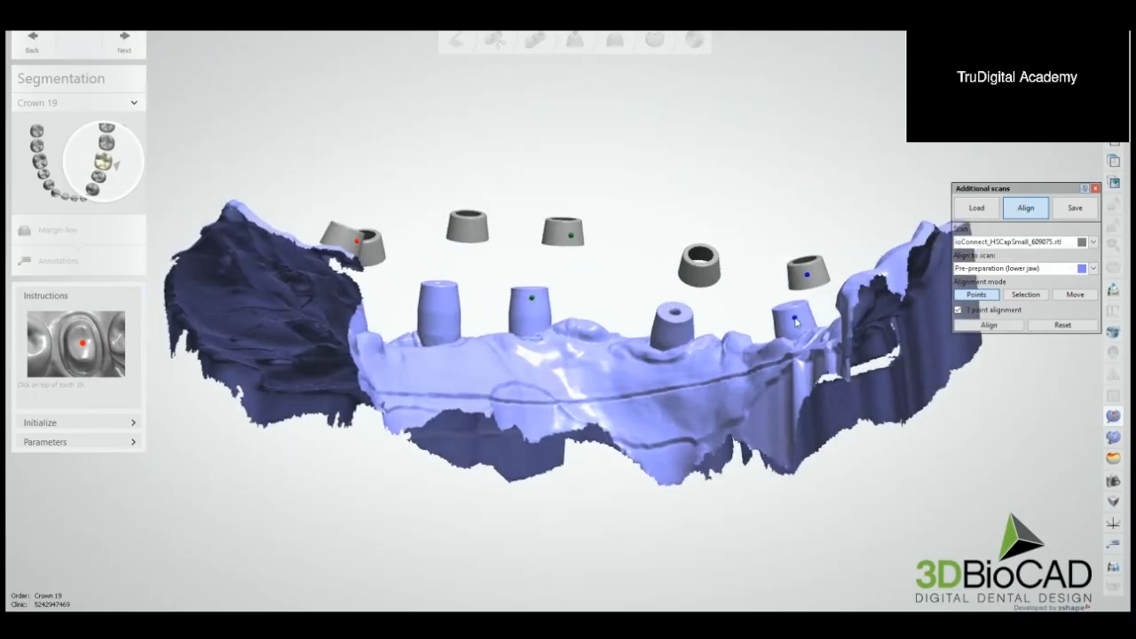
pyautogui.click(989, 326)
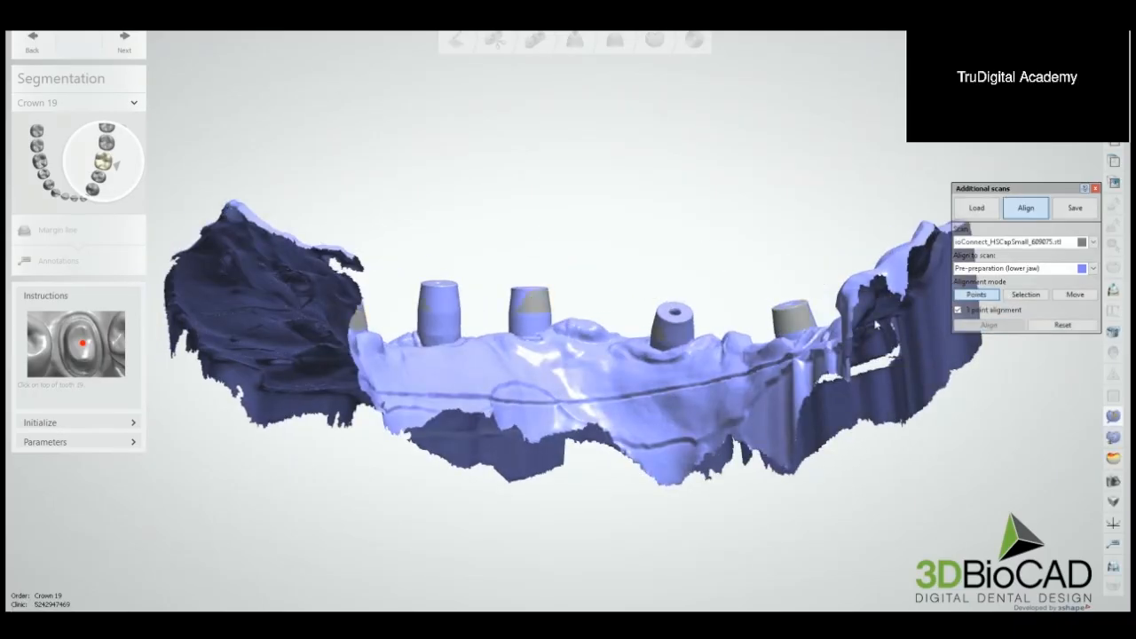
# Step: Examine how the caps fit the implant posts, switching the visibility of the other scans for comparison
pyautogui.scroll(-5, 675, 315)
pyautogui.moveTo(675, 315); pyautogui.dragTo(643, 351, button='right')
pyautogui.click(1122, 143)
pyautogui.click(1122, 143)
pyautogui.click(1122, 143)
pyautogui.press('1')
pyautogui.press('2')
pyautogui.press('1')
pyautogui.press('2')
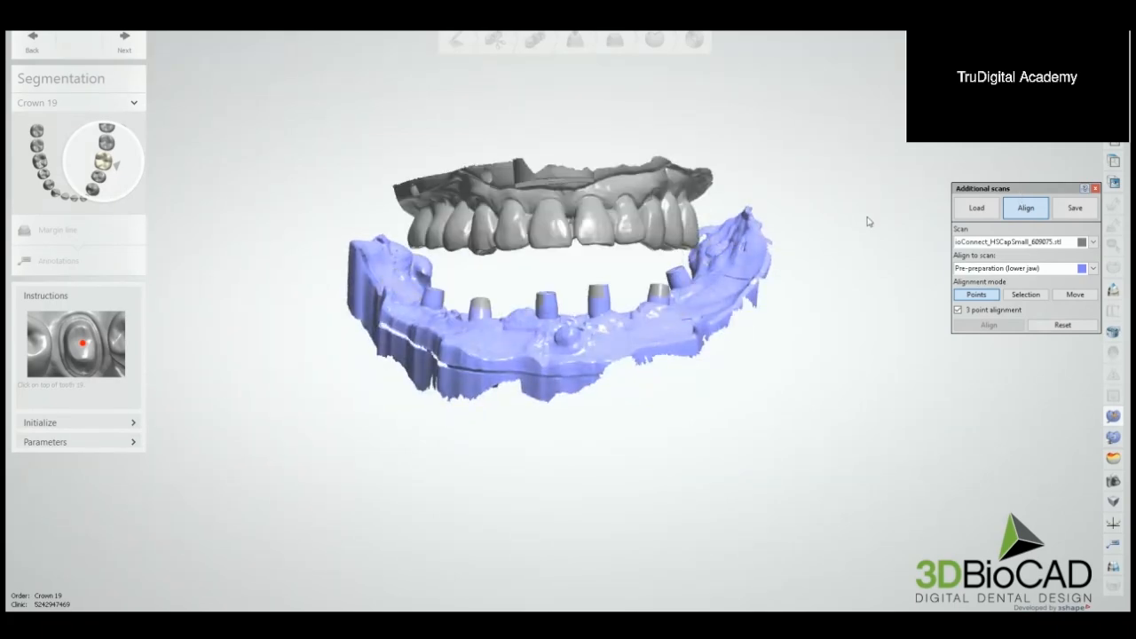
pyautogui.press('1')
pyautogui.press('1')
pyautogui.press('2')
pyautogui.moveTo(892, 220); pyautogui.dragTo(858, 241, button='right')
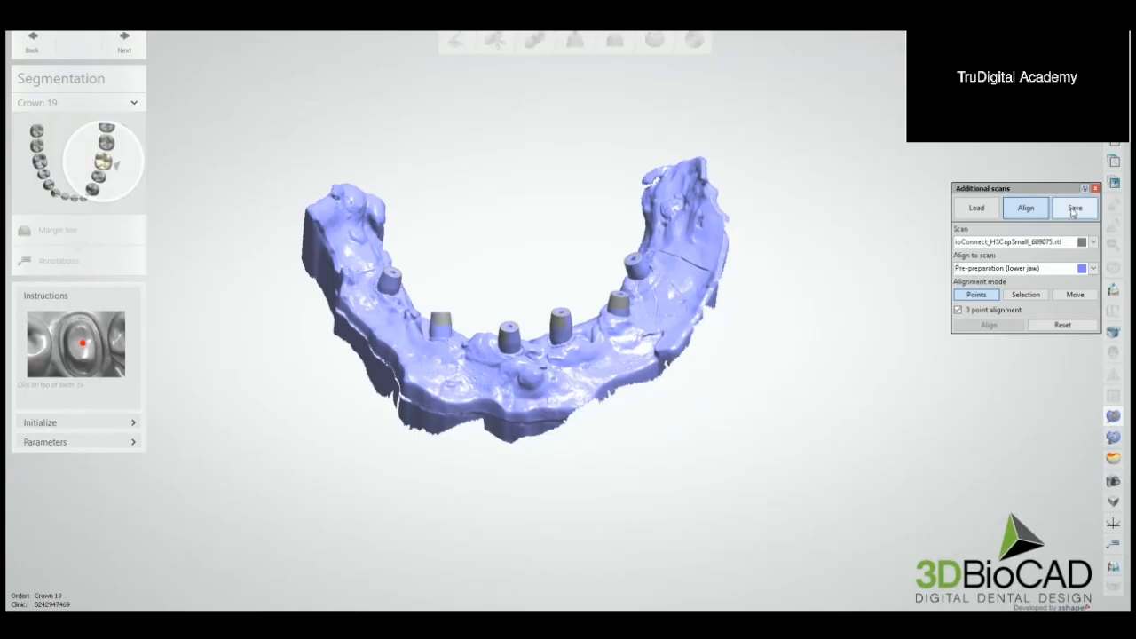
# Step: Select the aligned pre-preparation gingiva scan for saving and choose STL as its file type
pyautogui.click(1074, 211)
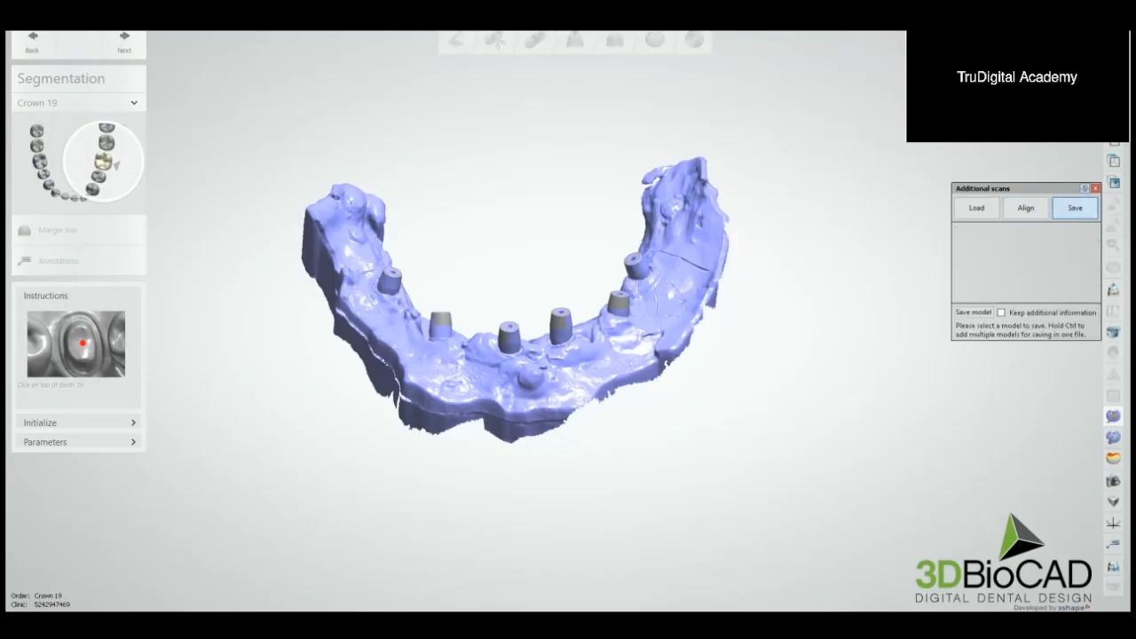
pyautogui.moveTo(767, 258); pyautogui.dragTo(684, 285, button='right')
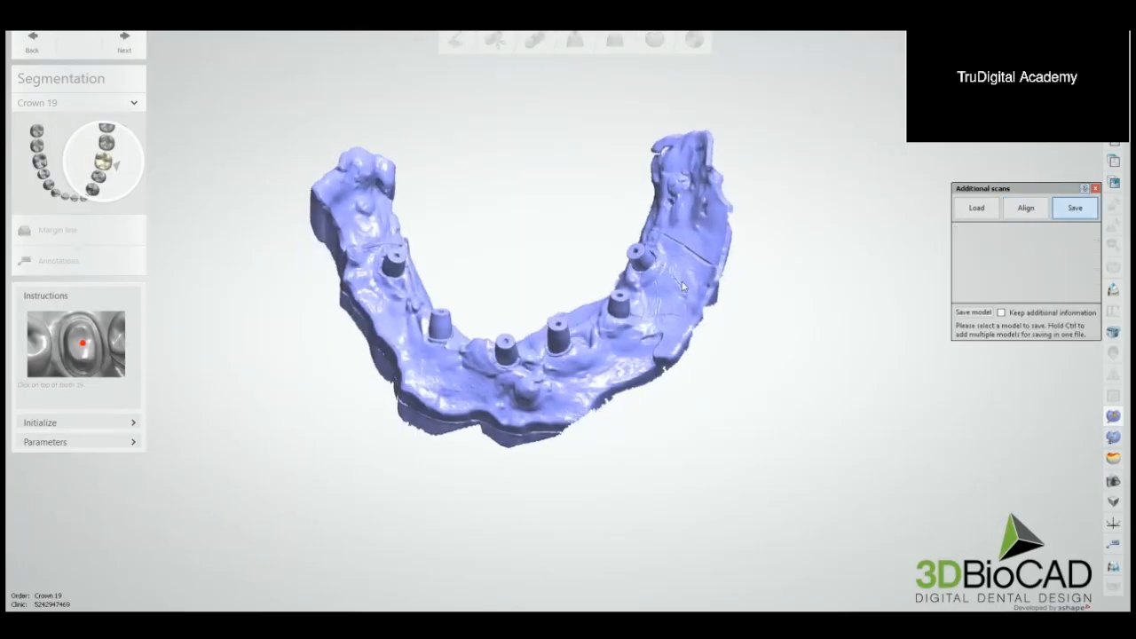
pyautogui.click(976, 313)
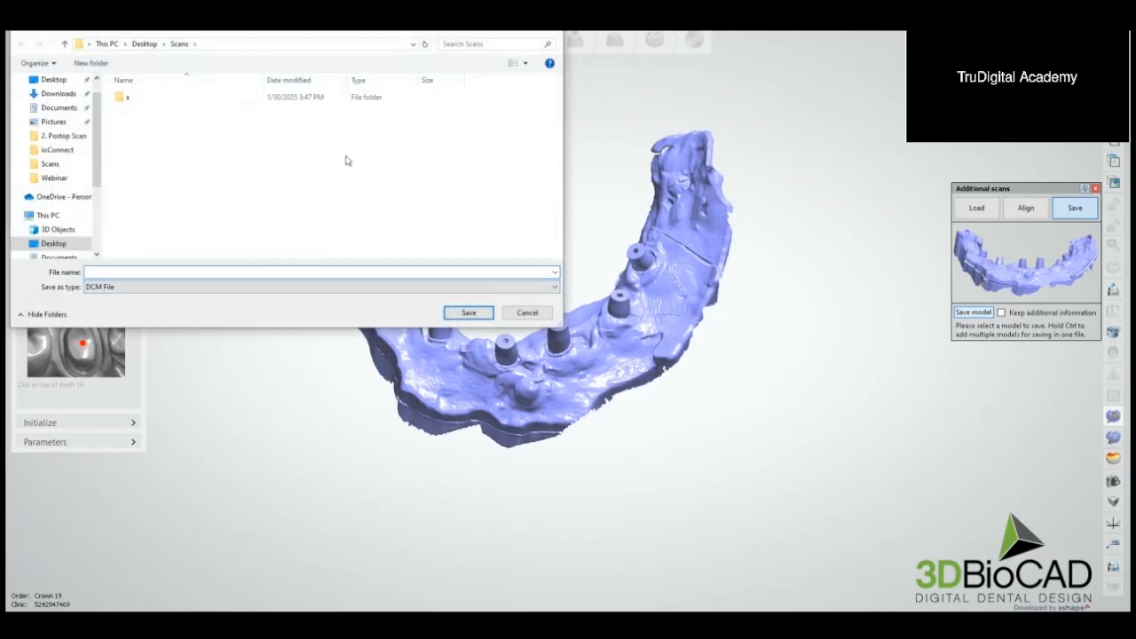
pyautogui.click(213, 287)
pyautogui.click(168, 308)
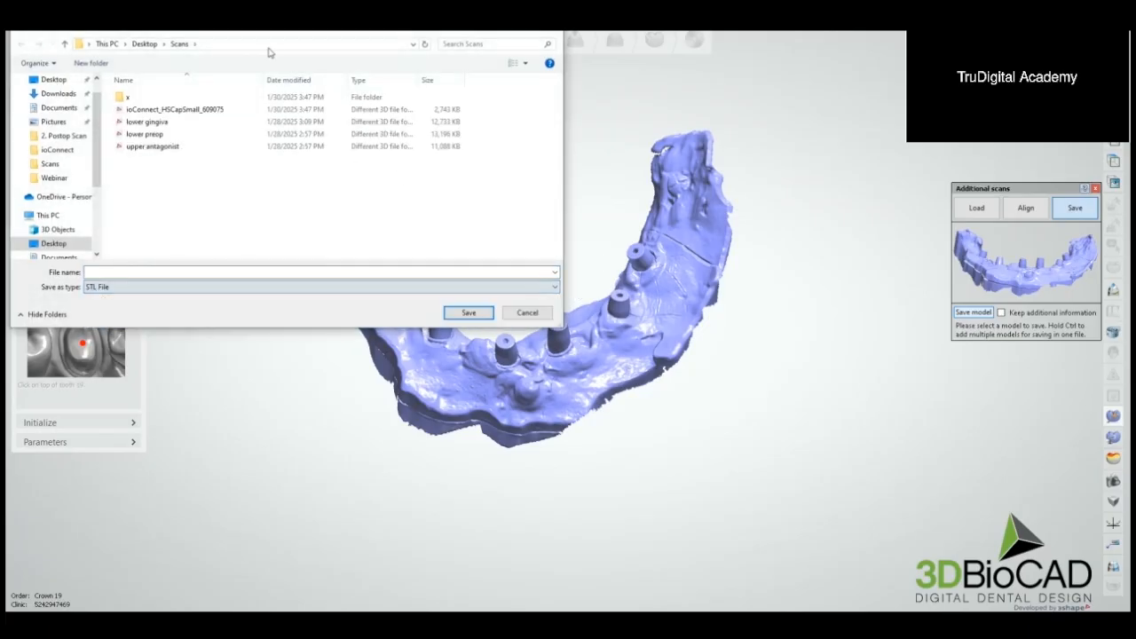
# Step: Move the existing lower gingiva and ioConnect_HSCapSmall_609075 files into the x folder within Scans
pyautogui.moveTo(275, 32); pyautogui.dragTo(392, 115)
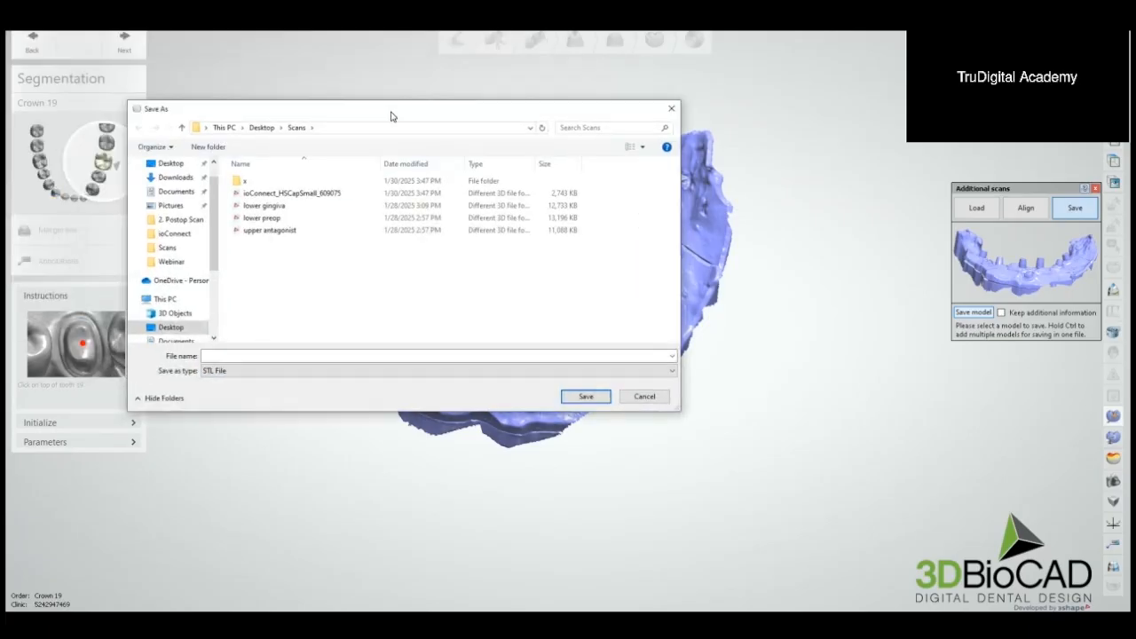
pyautogui.click(300, 205)
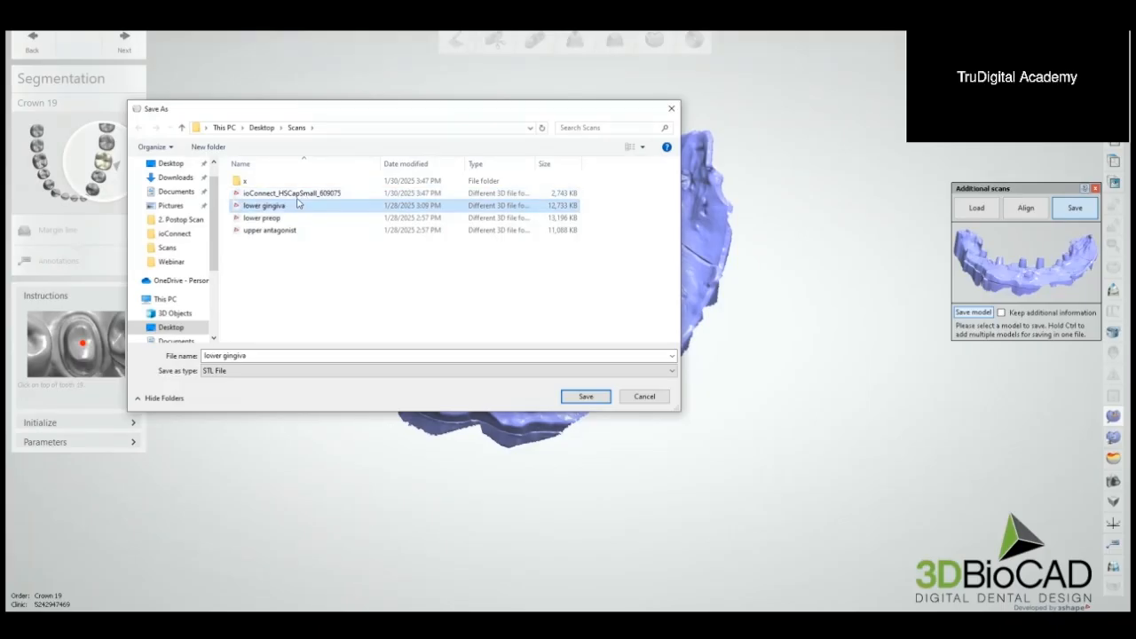
pyautogui.click(301, 194)
pyautogui.moveTo(293, 198); pyautogui.dragTo(276, 180)
pyautogui.click(274, 194)
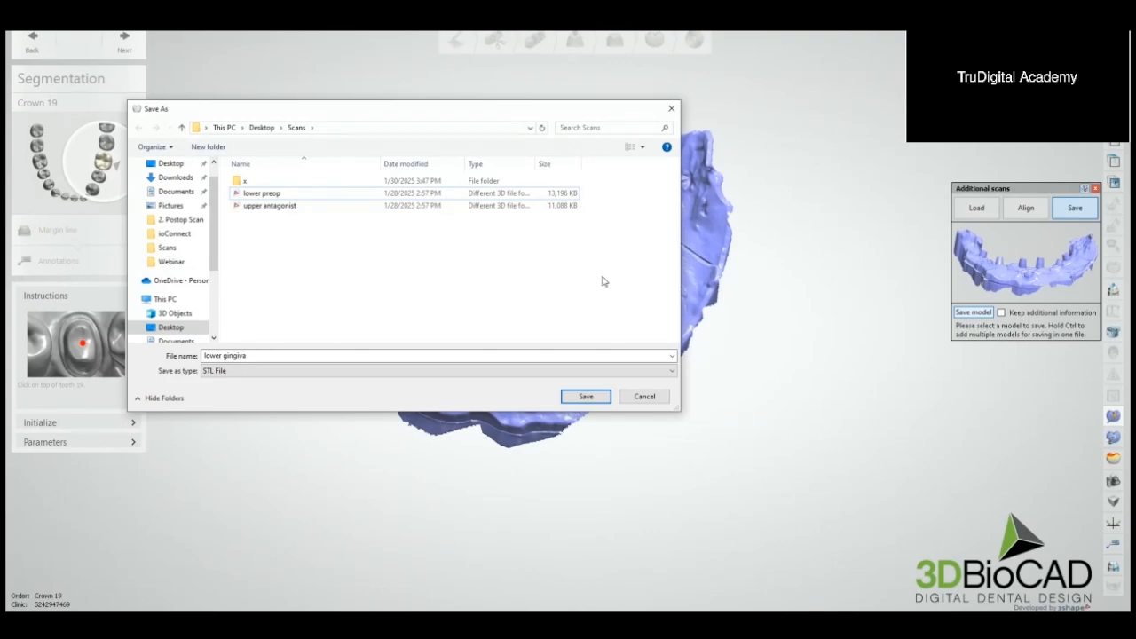
# Step: Save the aligned gingiva model in the Scans folder under the name "lower gingiva"
pyautogui.click(365, 355)
pyautogui.hotkey('ctrl', 'shift', 'Left')
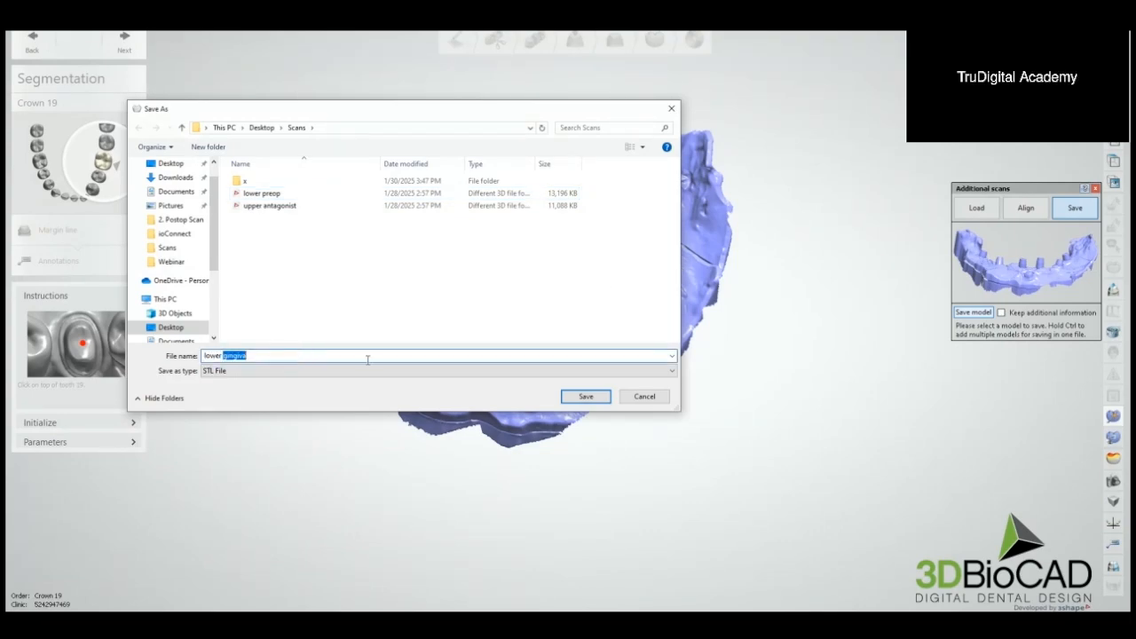
pyautogui.click(586, 396)
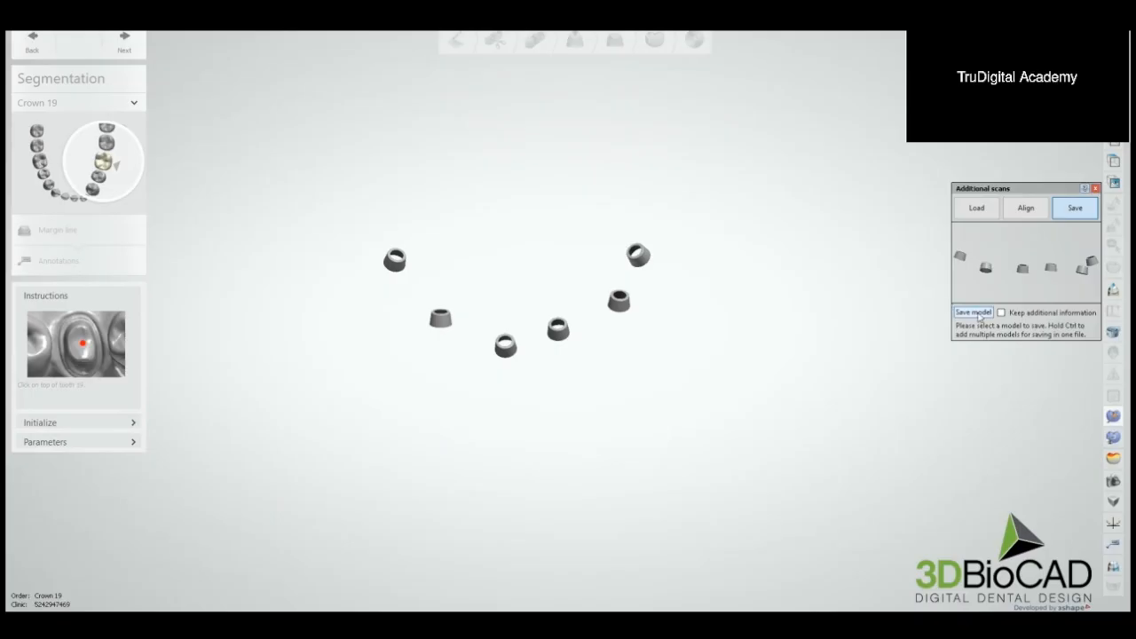
# Step: Save the isolated aligned cap scan in the Scans folder as an STL file named "lower scanbody"
pyautogui.click(973, 313)
pyautogui.click(293, 372)
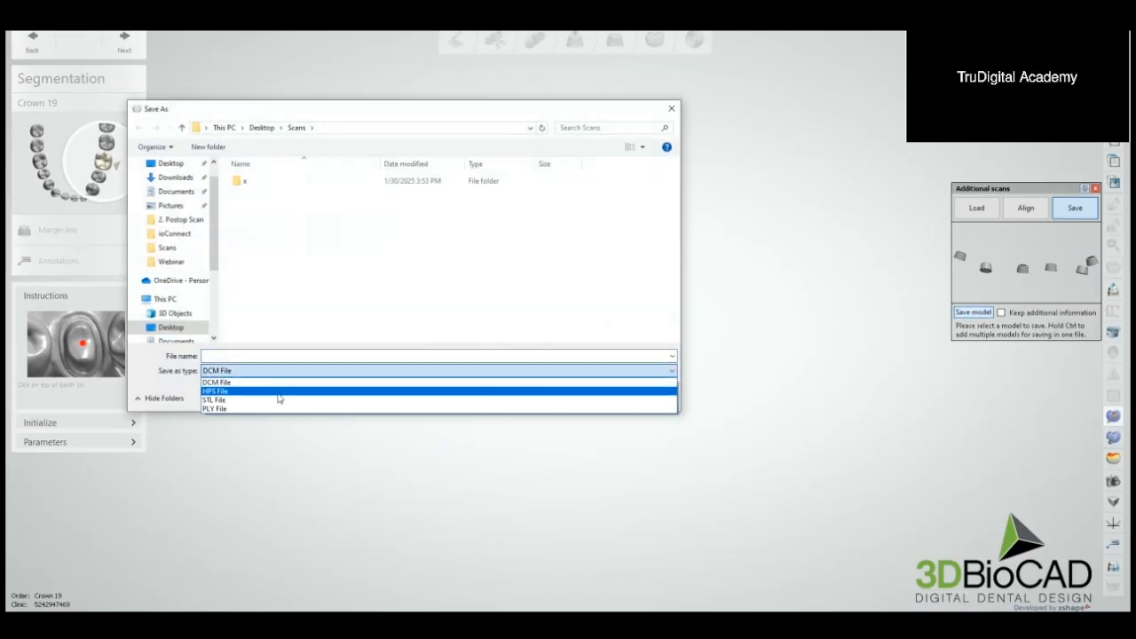
pyautogui.click(279, 388)
pyautogui.write('lower scanbody')
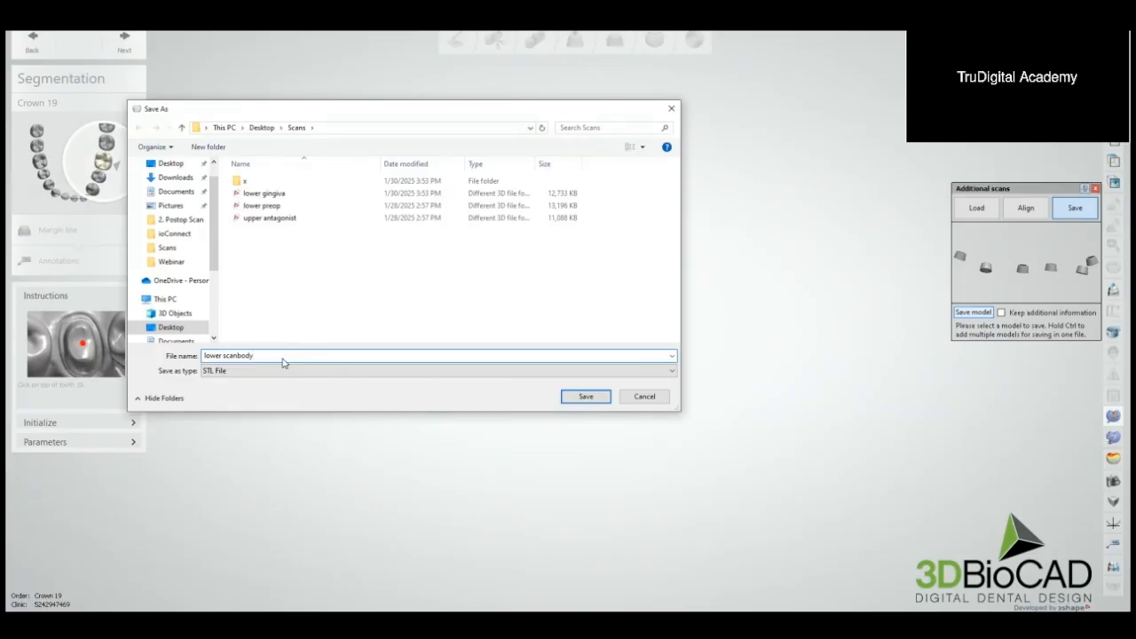
pyautogui.press('Return')
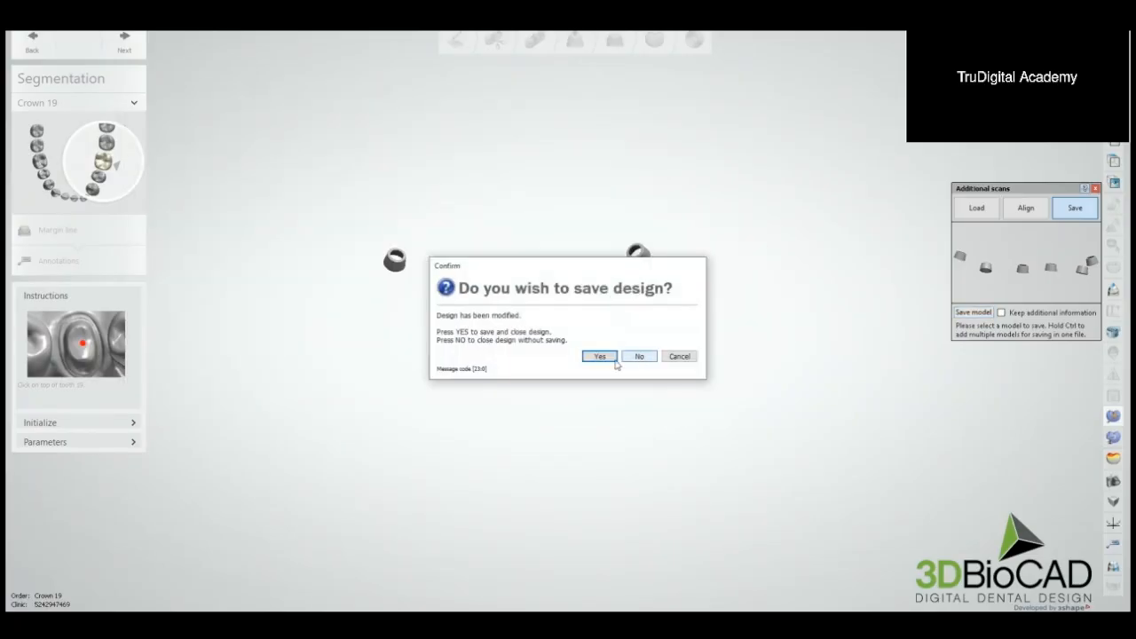
# Step: Save and close the crown 19 design to return to the order list
pyautogui.click(600, 355)
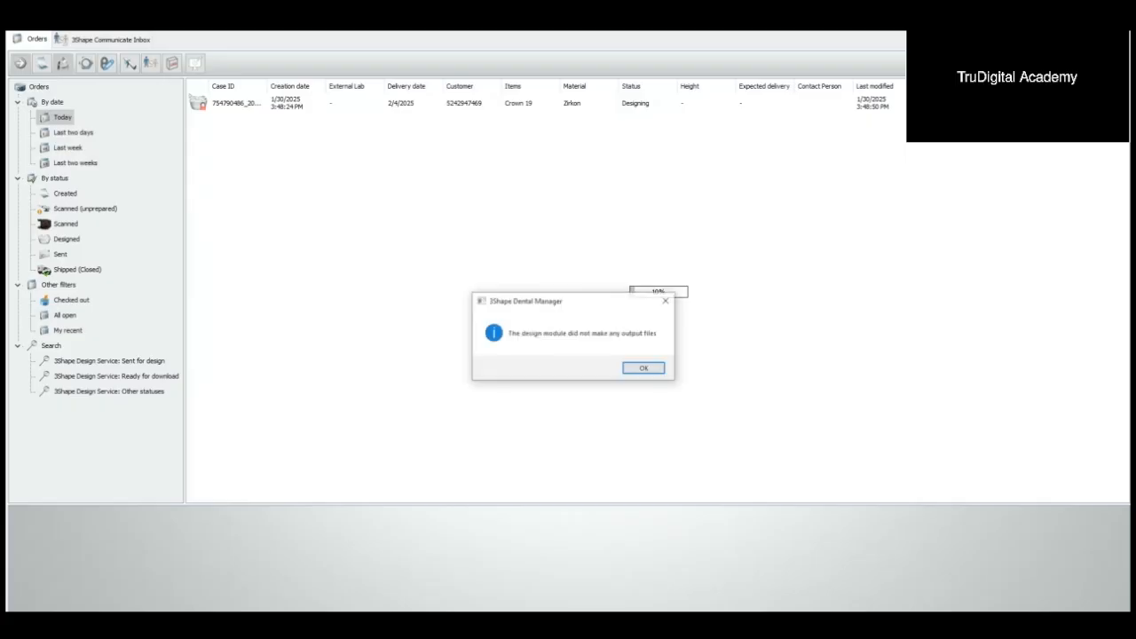
pyautogui.click(658, 371)
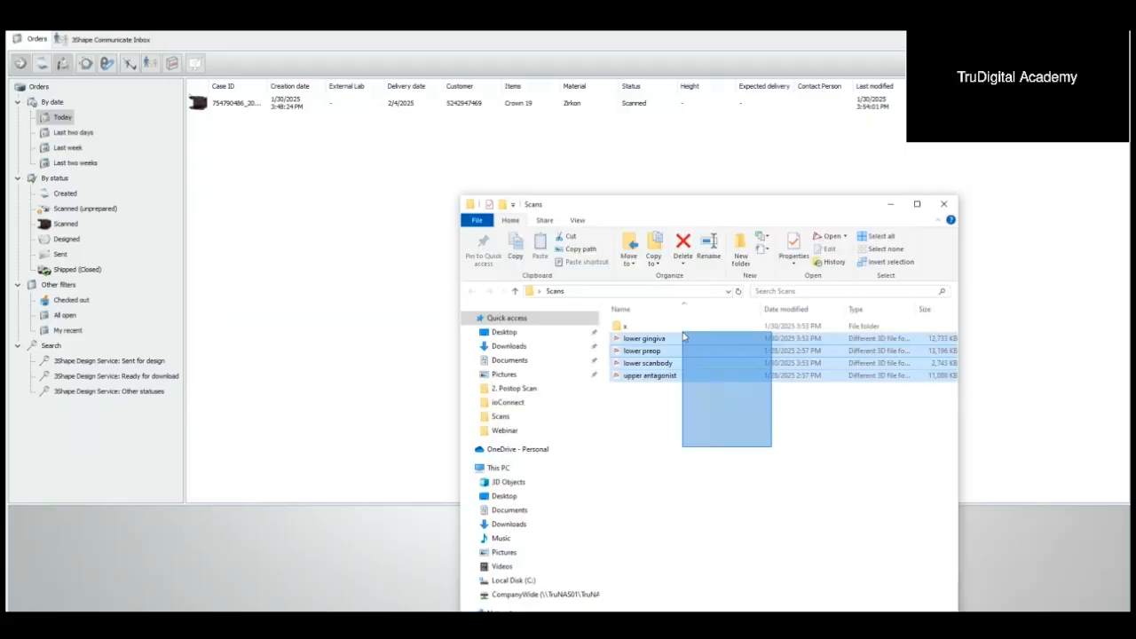
# Step: Inspect the alignment of the lower gingiva, lower preop, lower scanbody and upper antagonist scans together in 3Shape 3D Viewer
pyautogui.moveTo(761, 449); pyautogui.dragTo(672, 340)
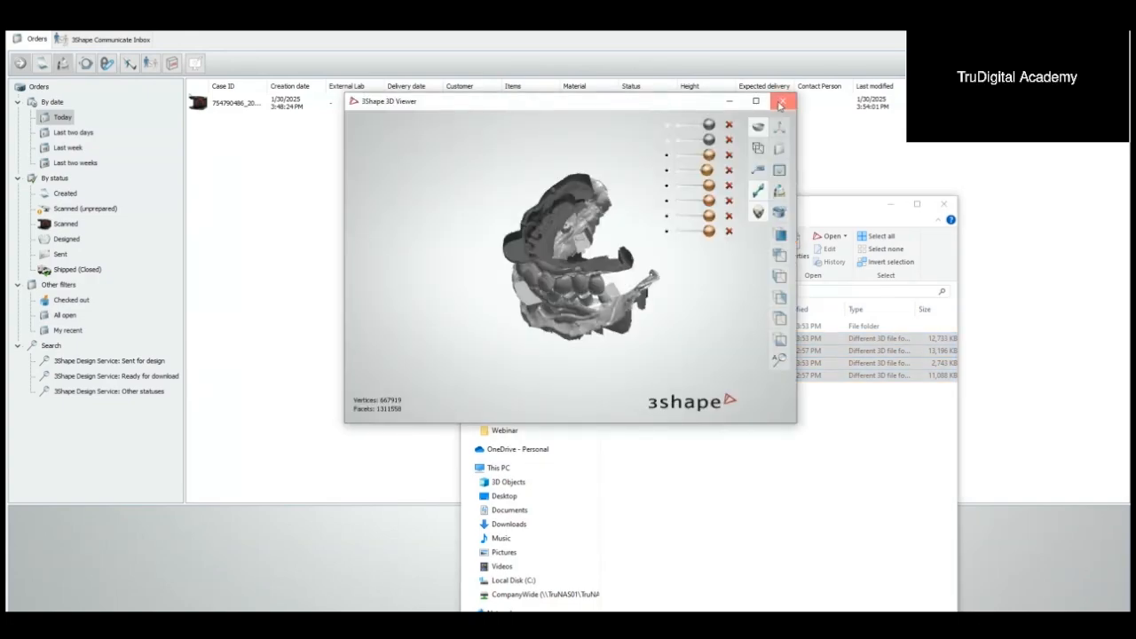
pyautogui.click(783, 100)
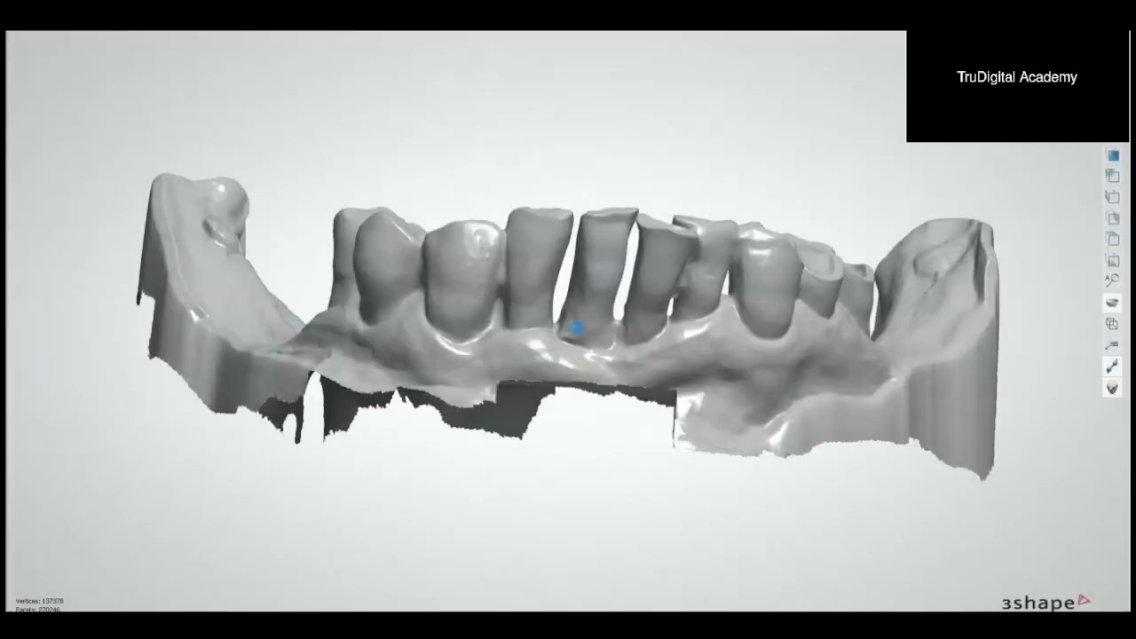
pyautogui.moveTo(574, 325); pyautogui.dragTo(682, 359, button='right')
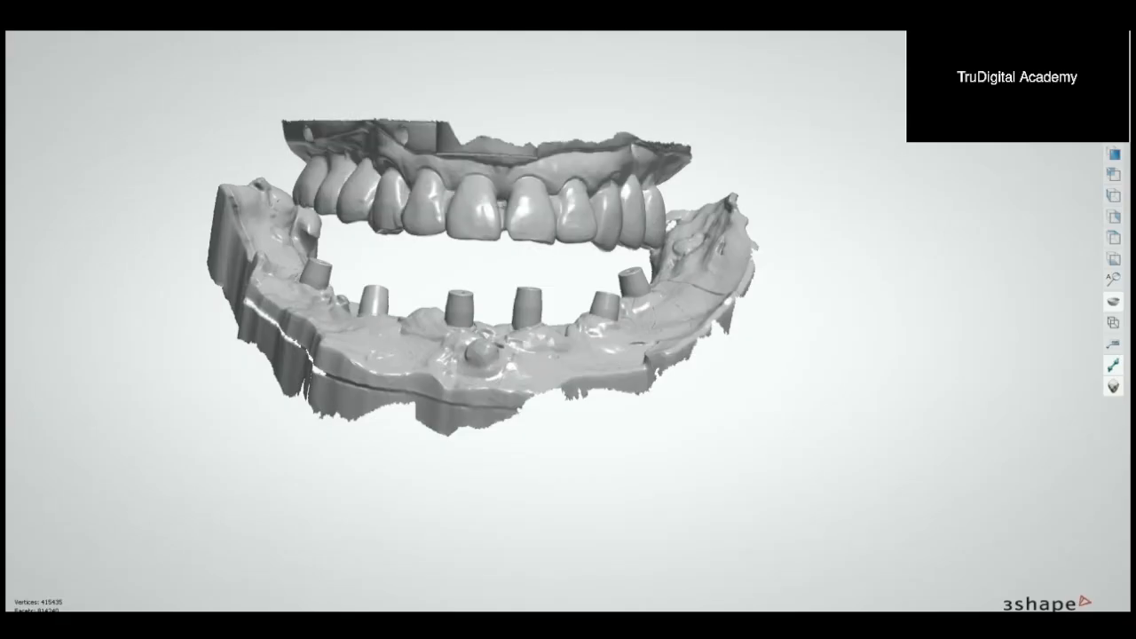
pyautogui.moveTo(1002, 148); pyautogui.dragTo(973, 192, button='right')
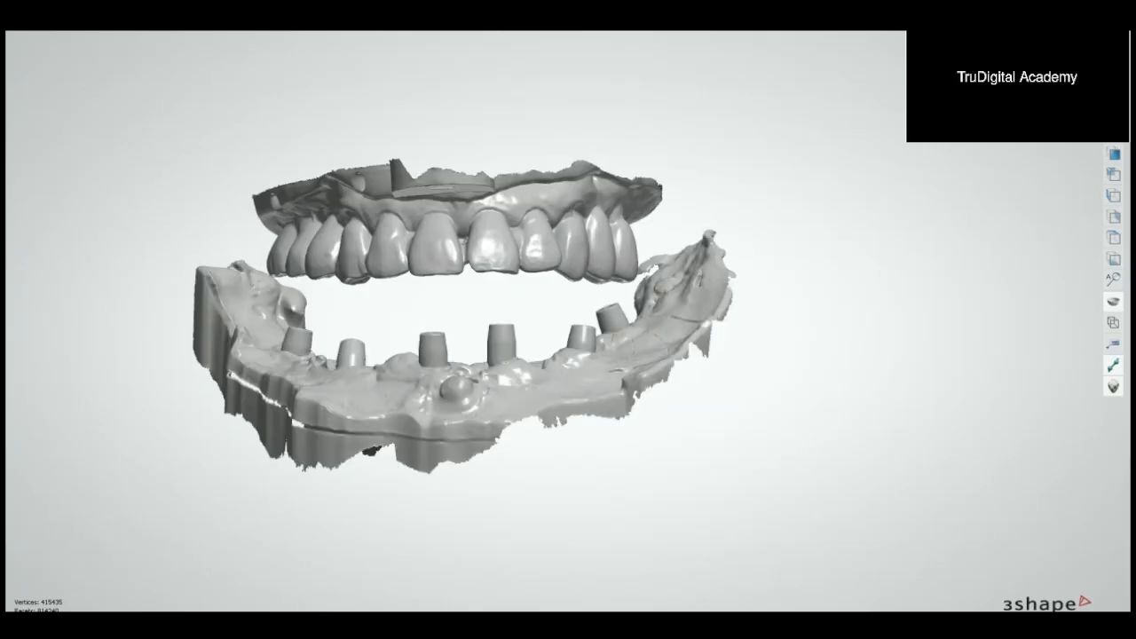
pyautogui.moveTo(837, 232)
pyautogui.mouseDown(button='right')
pyautogui.moveTo(815, 258)
pyautogui.moveTo(846, 251)
pyautogui.mouseUp(button='right')
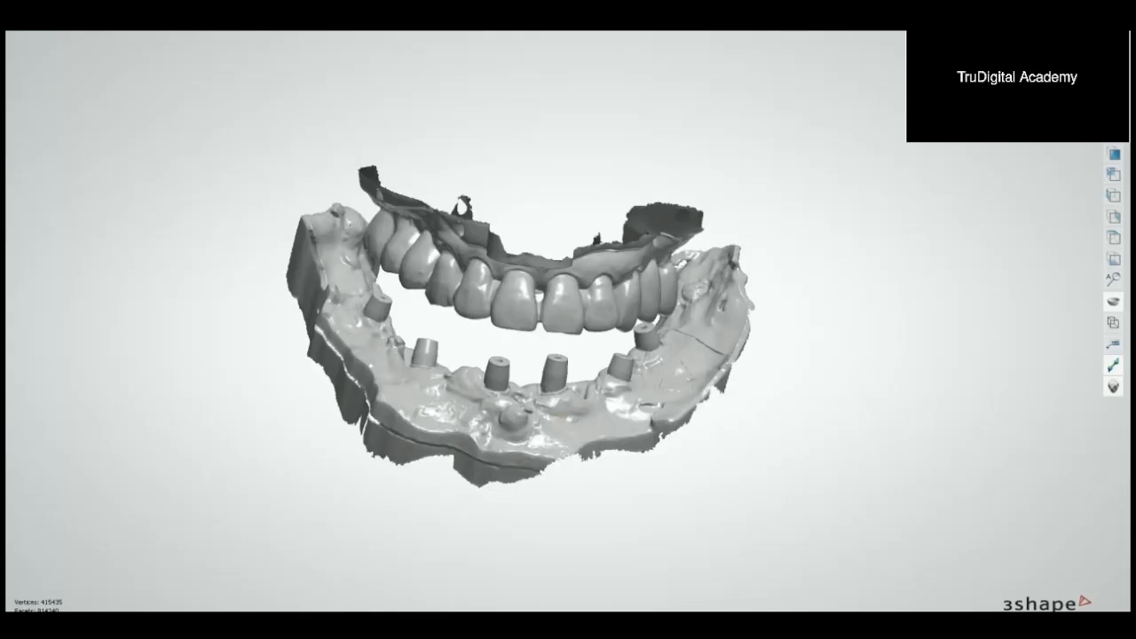
pyautogui.scroll(-3, 821, 244)
pyautogui.moveTo(819, 288); pyautogui.dragTo(820, 255, button='right')
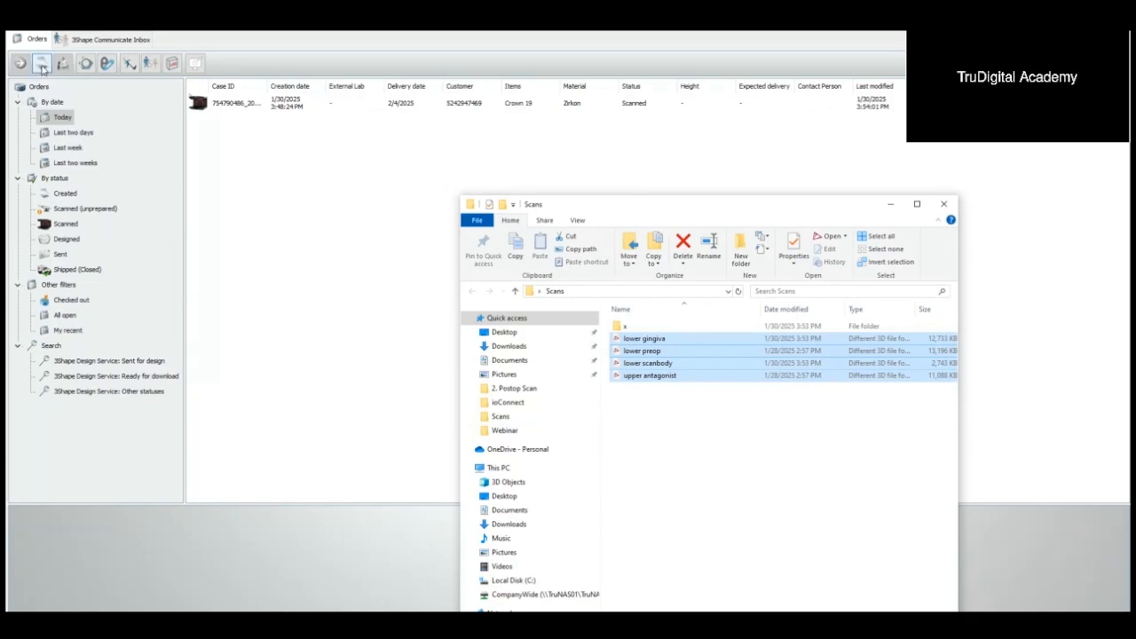
# Step: Create a new order with Zirkon crown pontics and a Zirkon gingiva spanning lower teeth 19 through 30
pyautogui.click(42, 69)
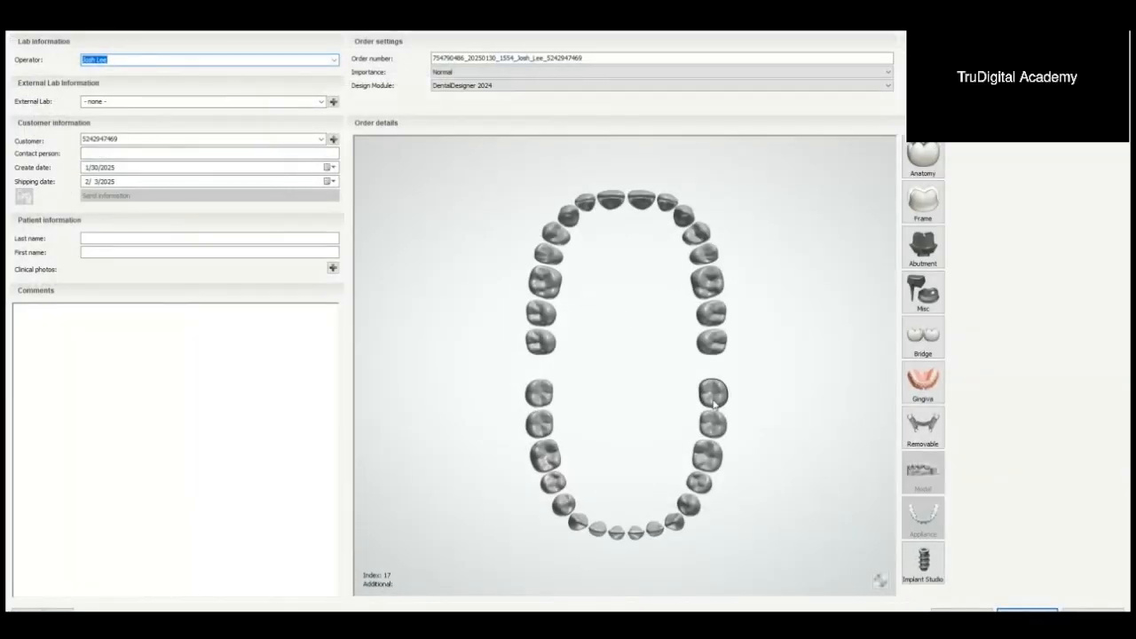
pyautogui.click(713, 424)
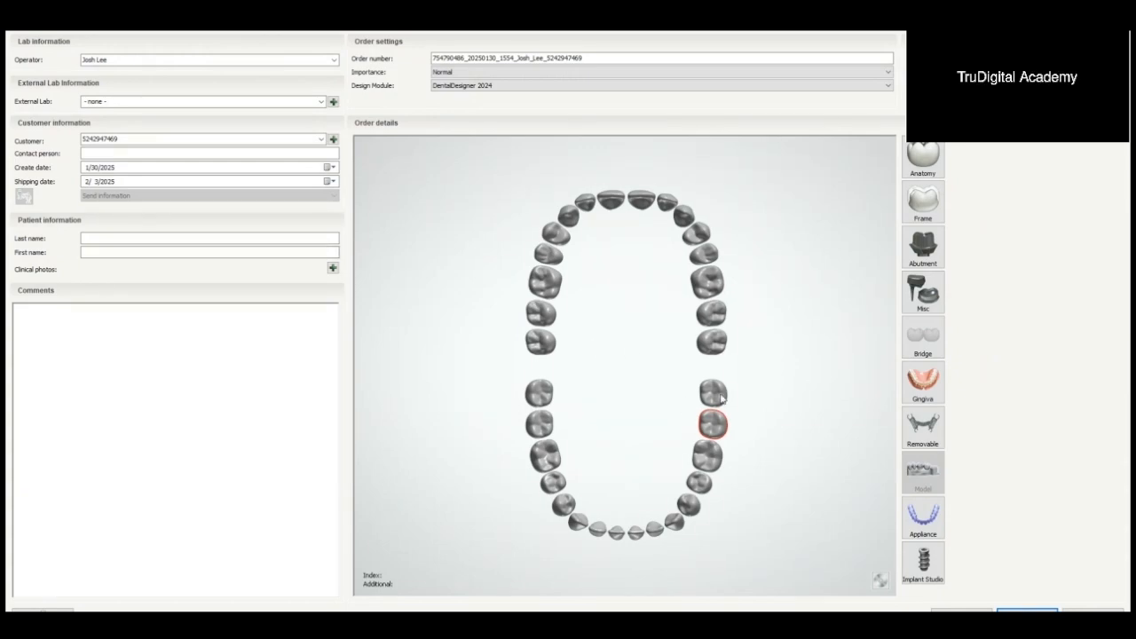
pyautogui.click(710, 422)
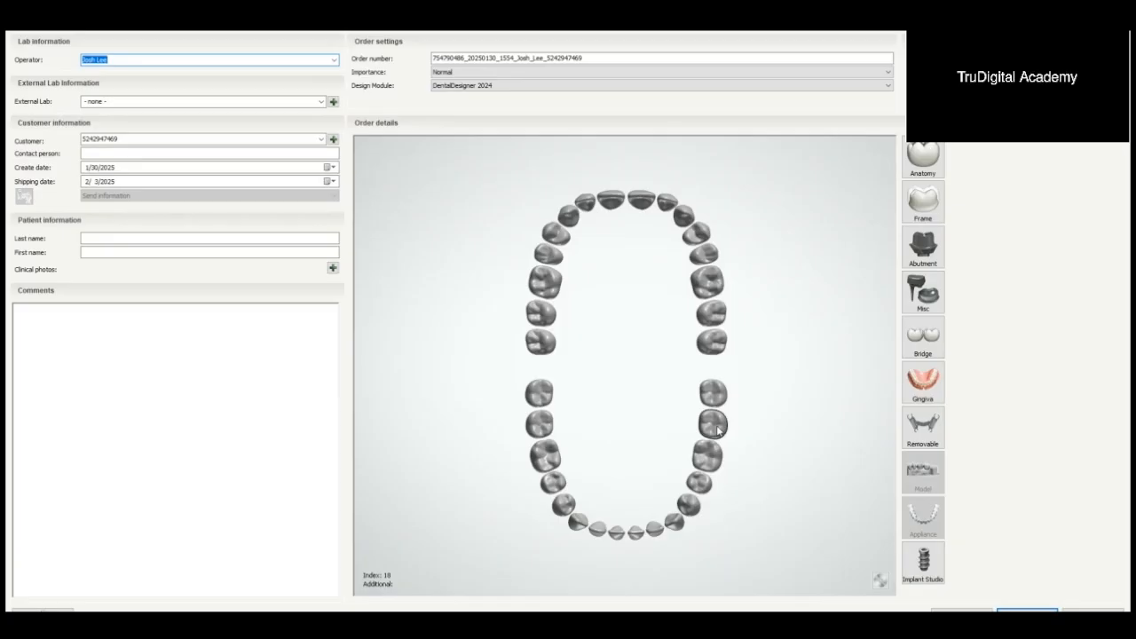
pyautogui.click(716, 426)
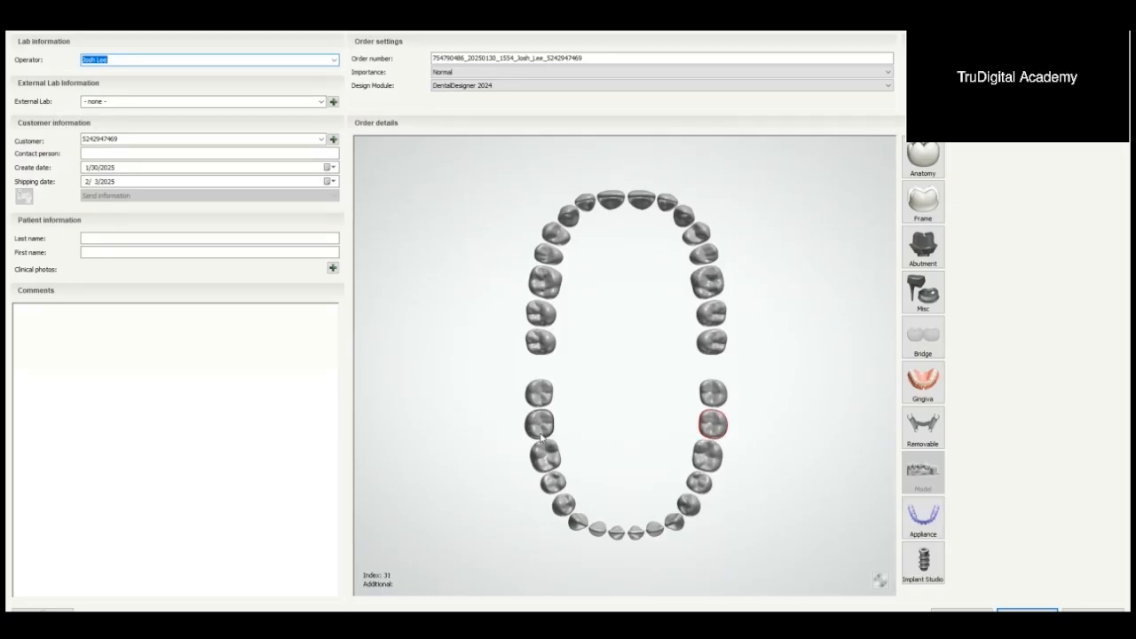
pyautogui.moveTo(545, 455); pyautogui.dragTo(715, 430)
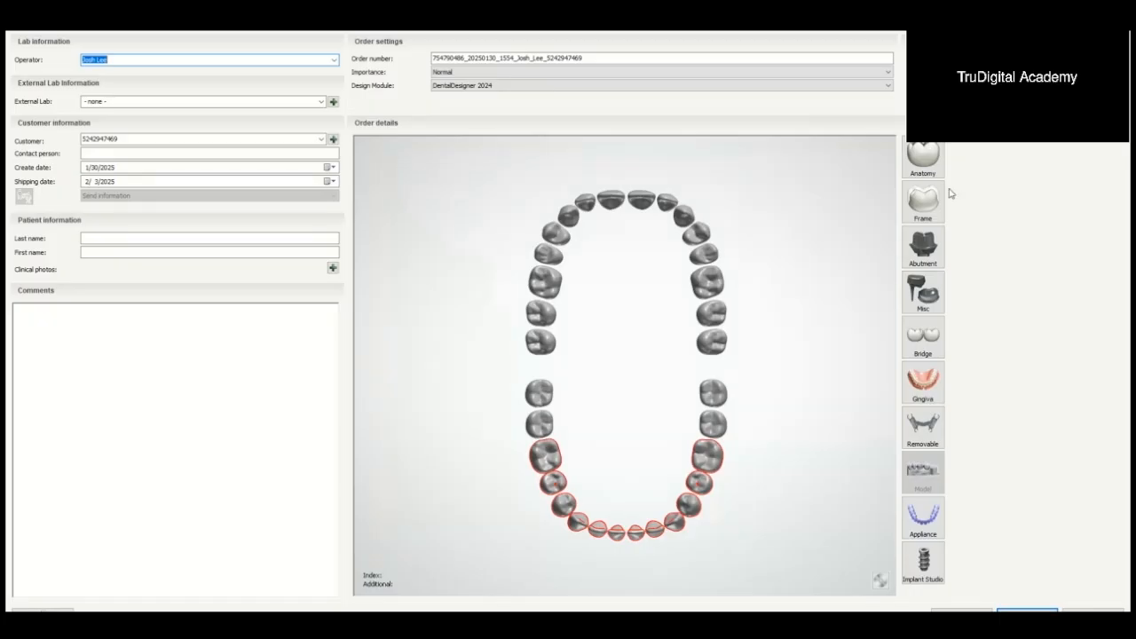
pyautogui.click(923, 158)
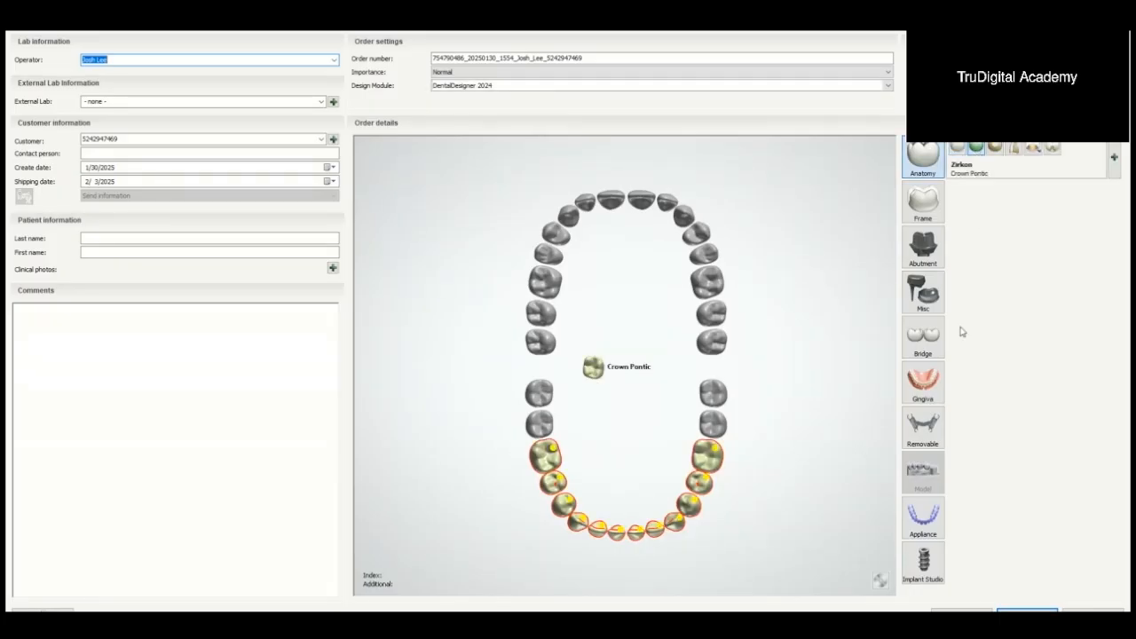
pyautogui.click(928, 382)
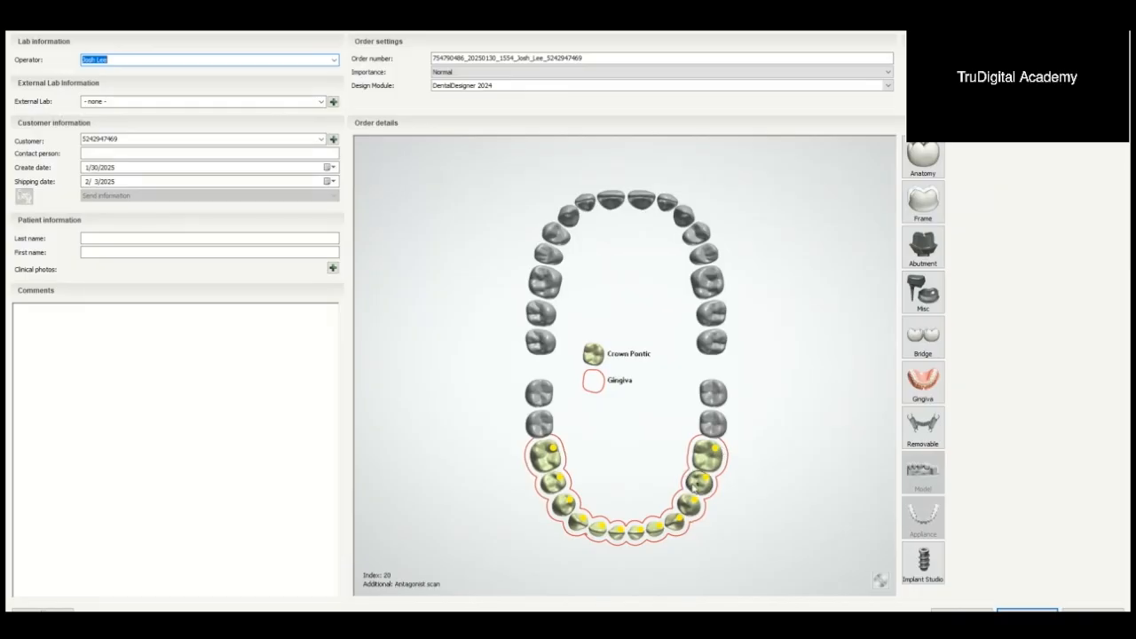
# Step: Change teeth 19, 21, 24, 25, 28 and 30 from pontics to screw-retained Zirkon crowns
pyautogui.click(710, 462)
pyautogui.keyDown('ctrl'); pyautogui.click(691, 508); pyautogui.keyUp('ctrl')
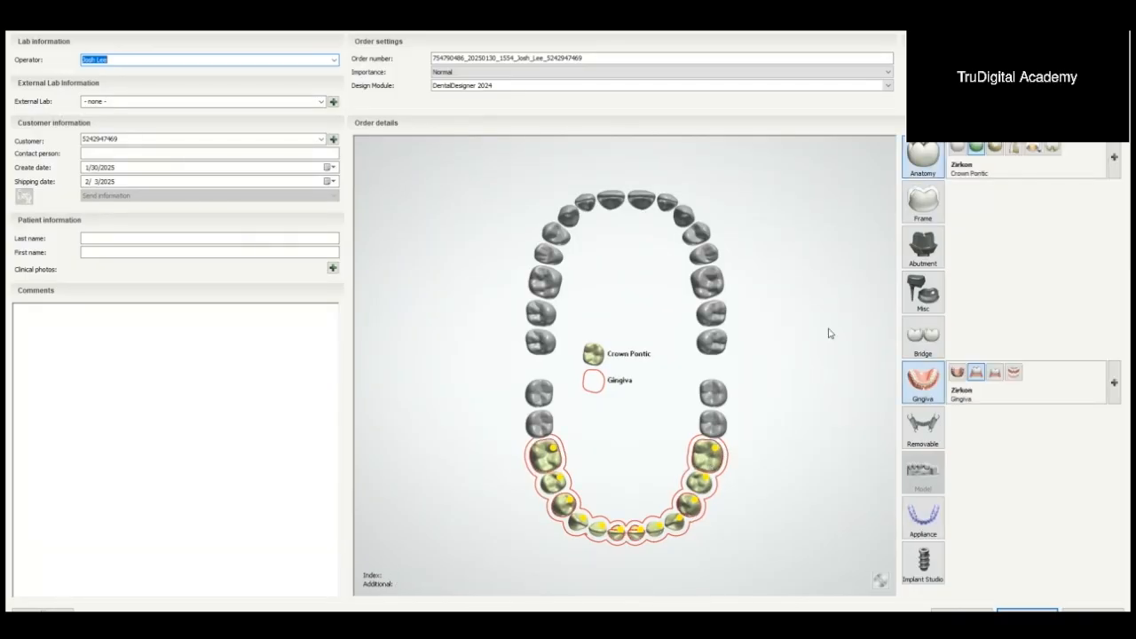
pyautogui.click(923, 248)
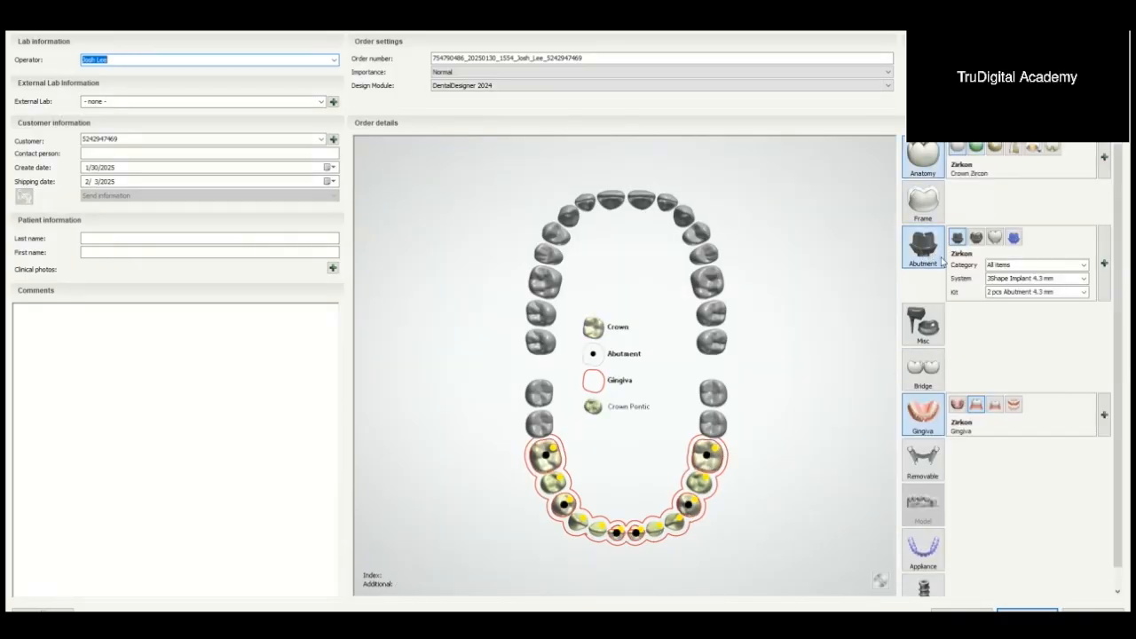
pyautogui.click(995, 237)
# Step: Set the screw-retained crowns' implant category to Tru_ioConnect, system to Tru_ioConnect AOT HS Cap Small and kit to Tru Direct Screw
pyautogui.click(1035, 265)
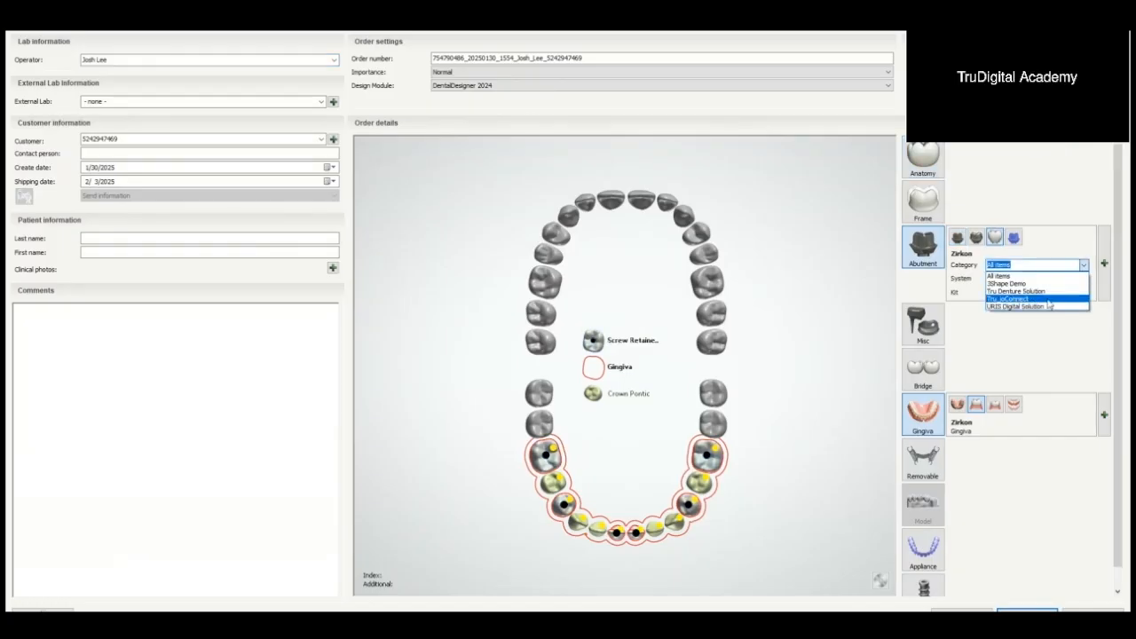
pyautogui.click(1038, 300)
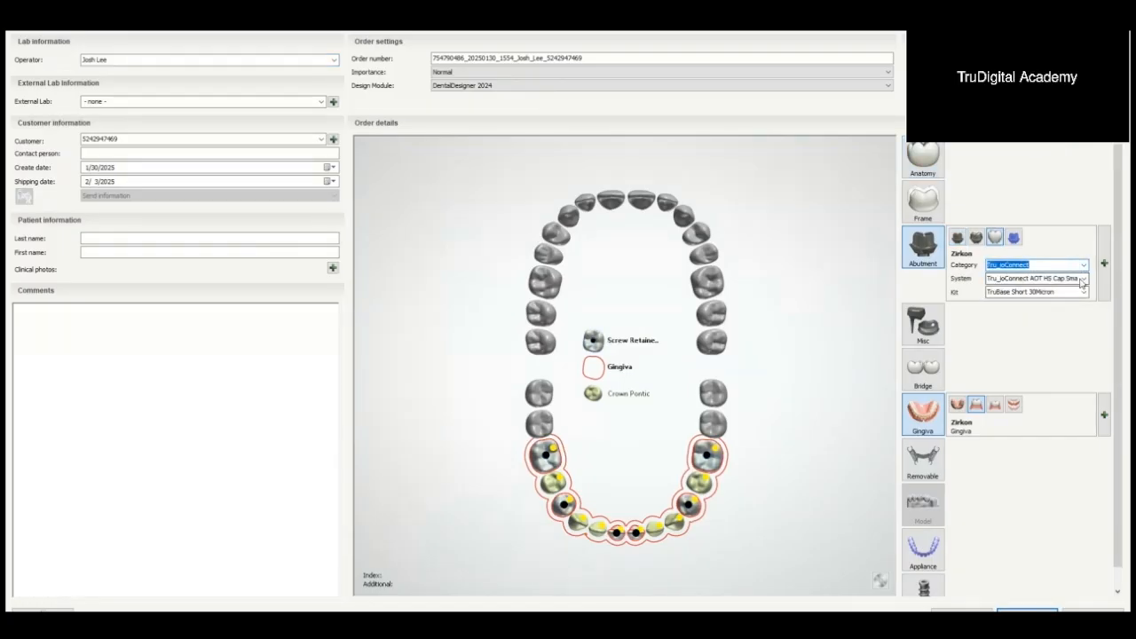
pyautogui.click(1083, 279)
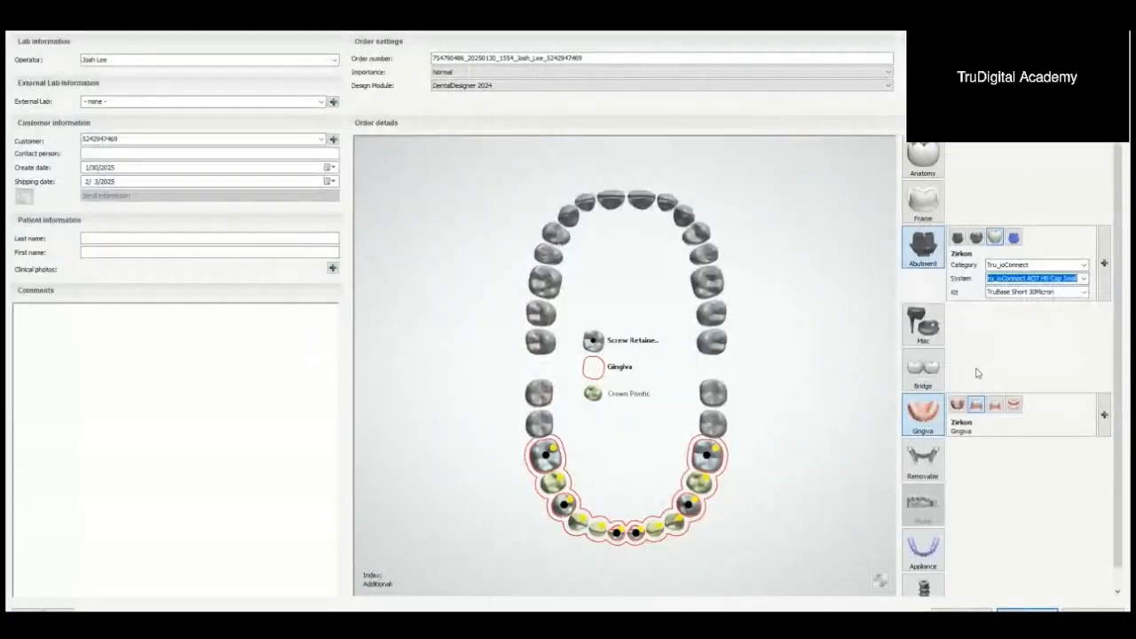
pyautogui.click(1065, 277)
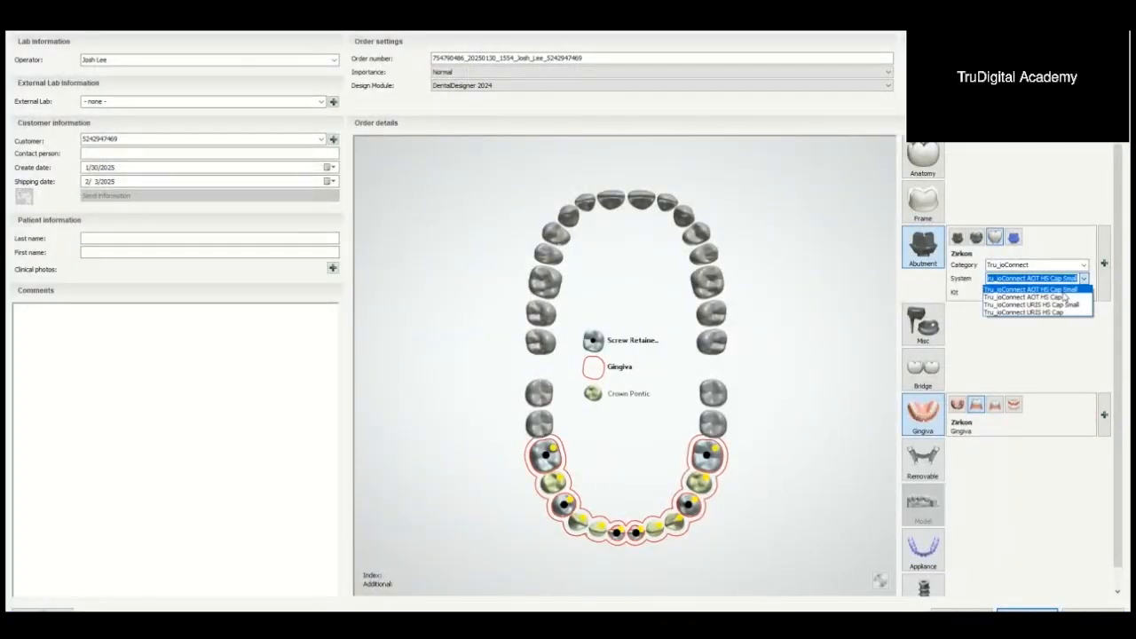
pyautogui.click(1031, 289)
pyautogui.click(1083, 292)
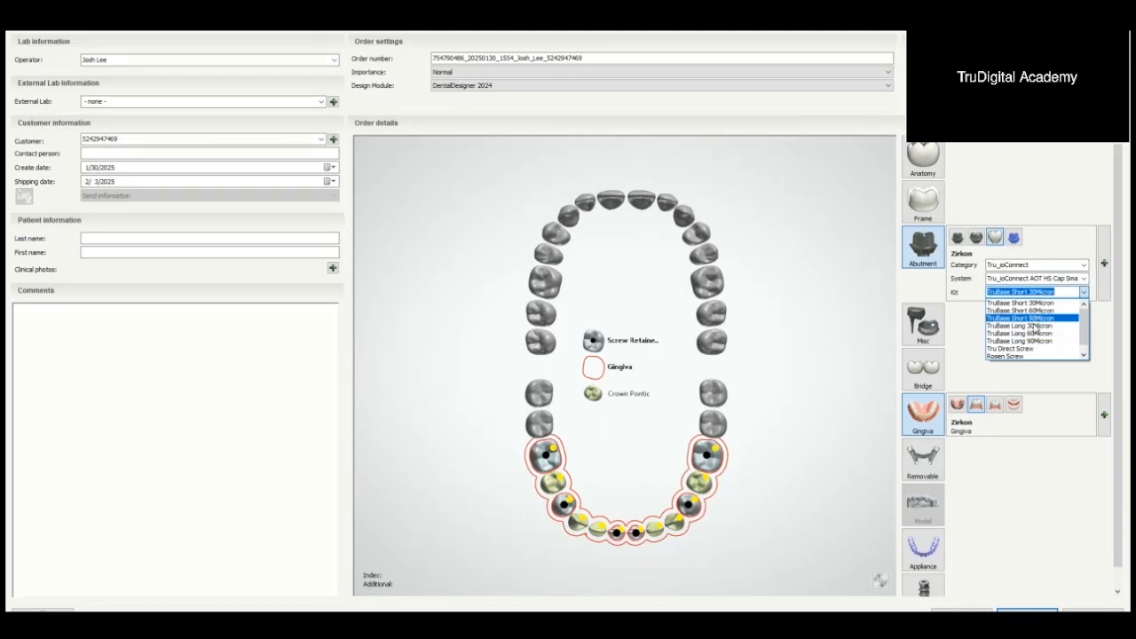
pyautogui.scroll(-1, 1030, 338)
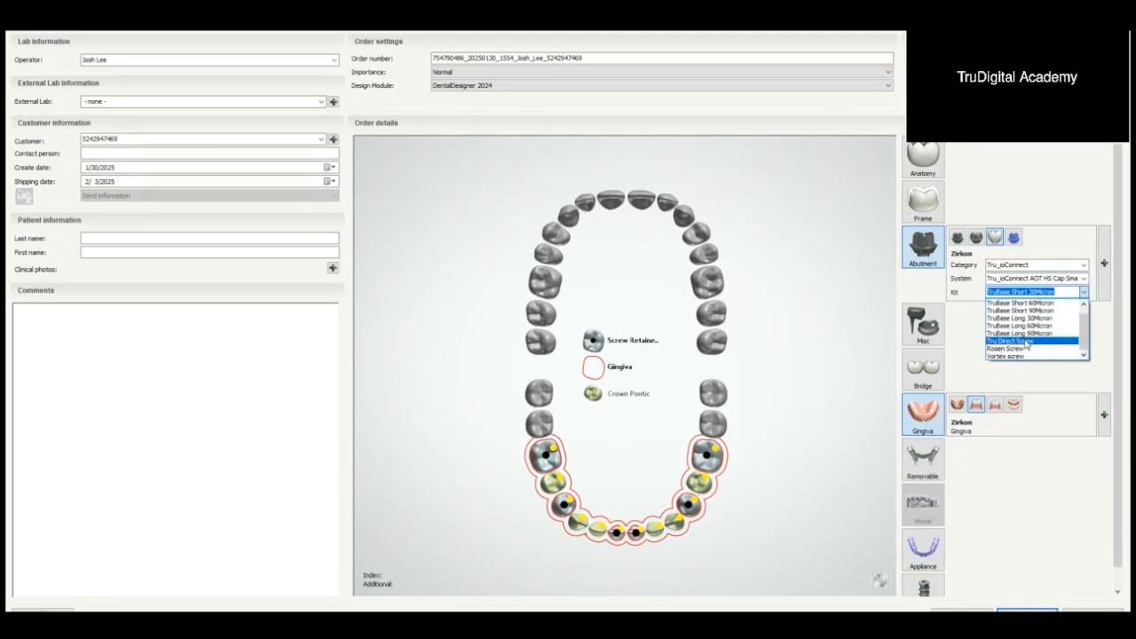
pyautogui.click(1027, 342)
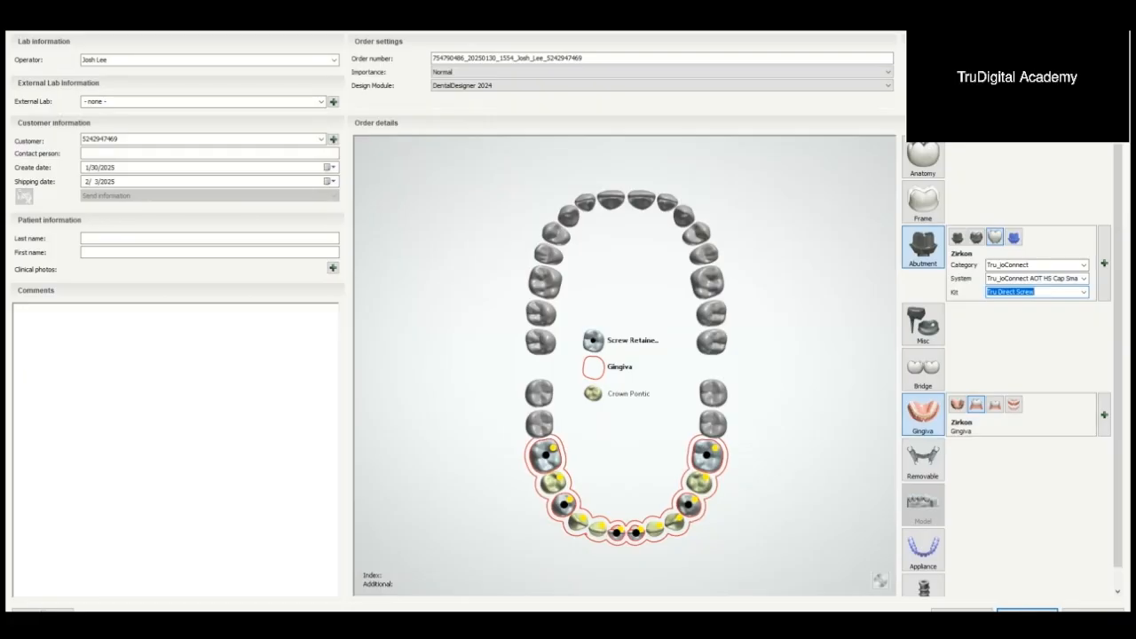
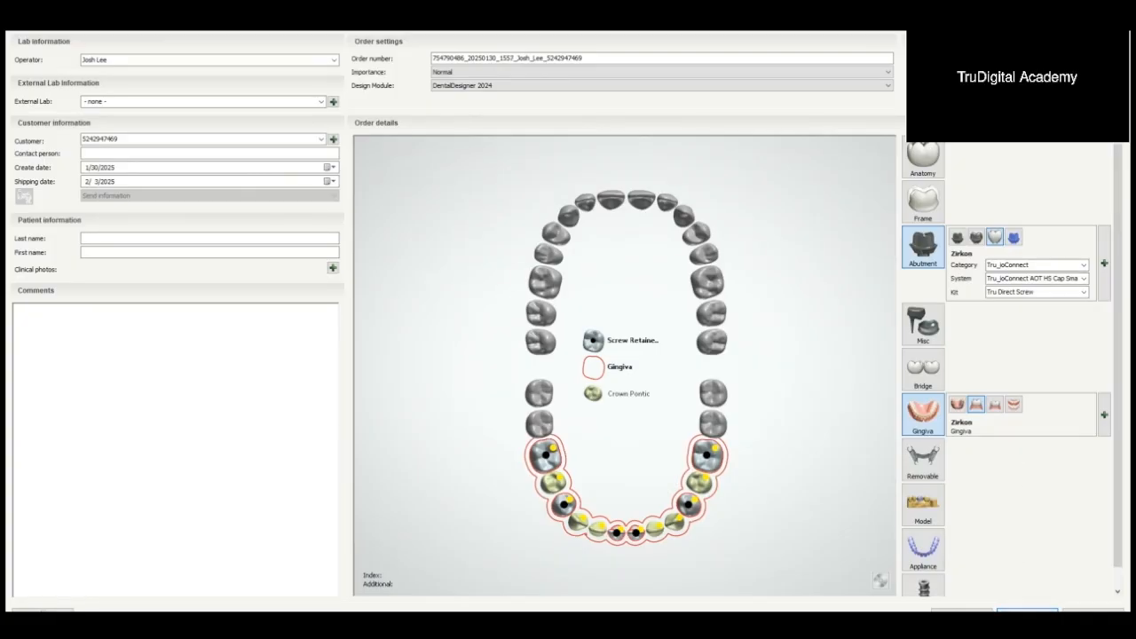
# Step: Save the screw-retained bridge order and copy the path of the Scans folder
pyautogui.click(1027, 611)
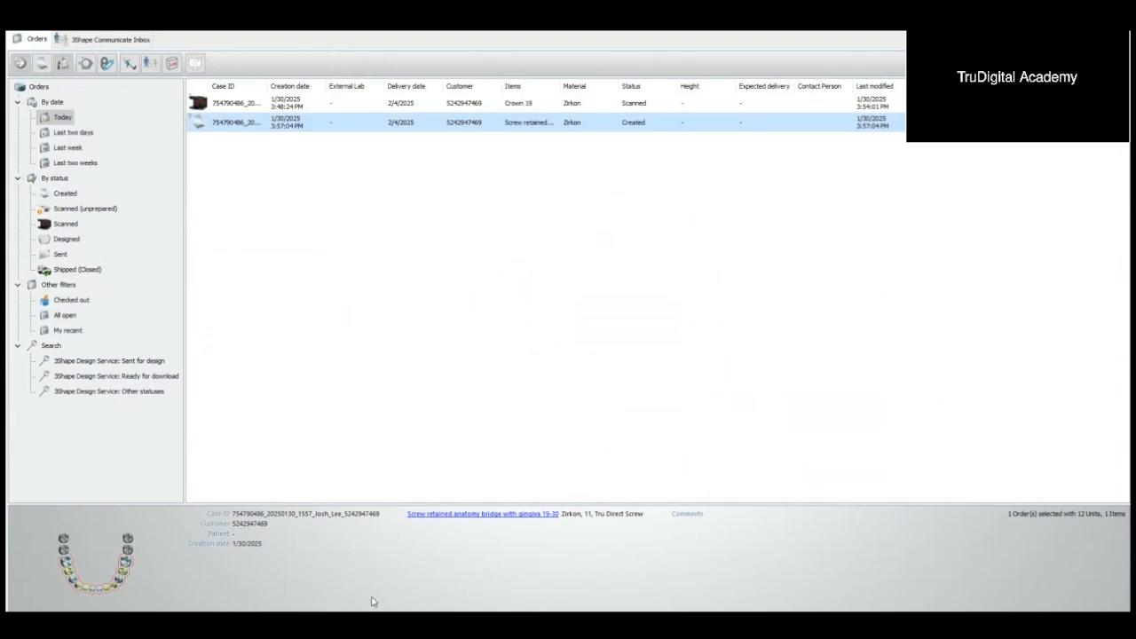
pyautogui.moveTo(373, 602)
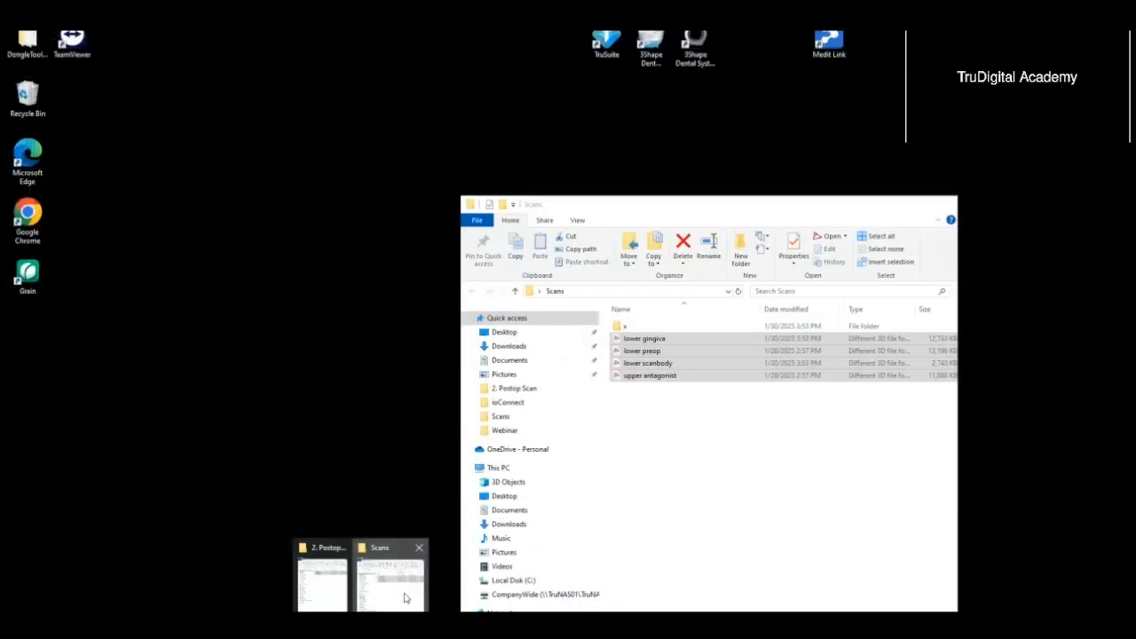
pyautogui.click(411, 600)
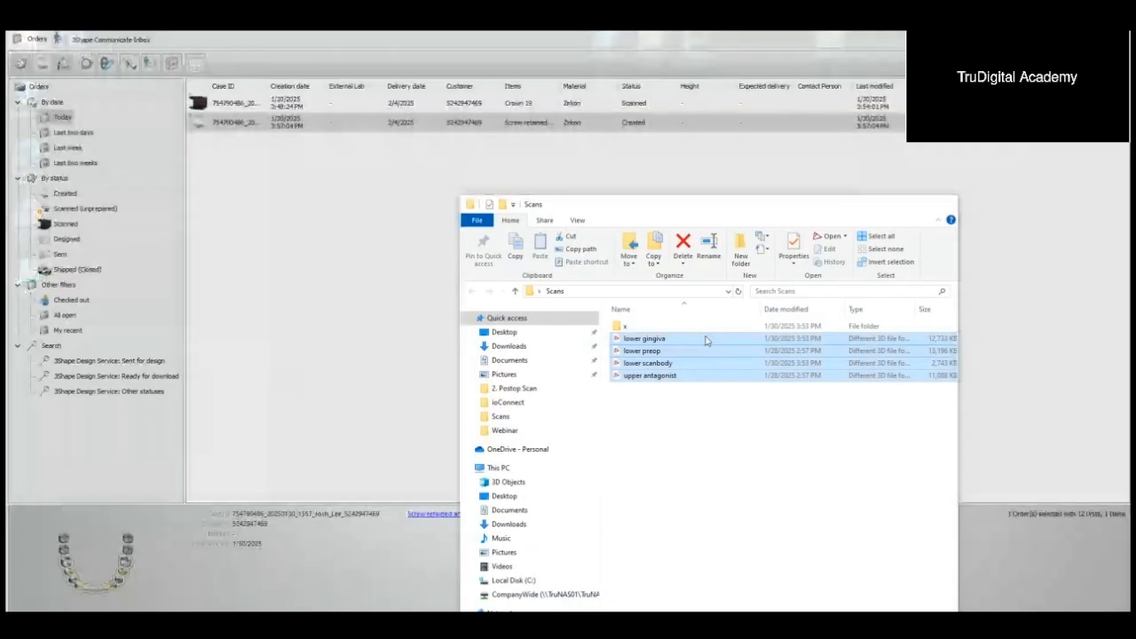
pyautogui.click(637, 291)
pyautogui.hotkey('ctrl', 'x')
pyautogui.click(266, 244)
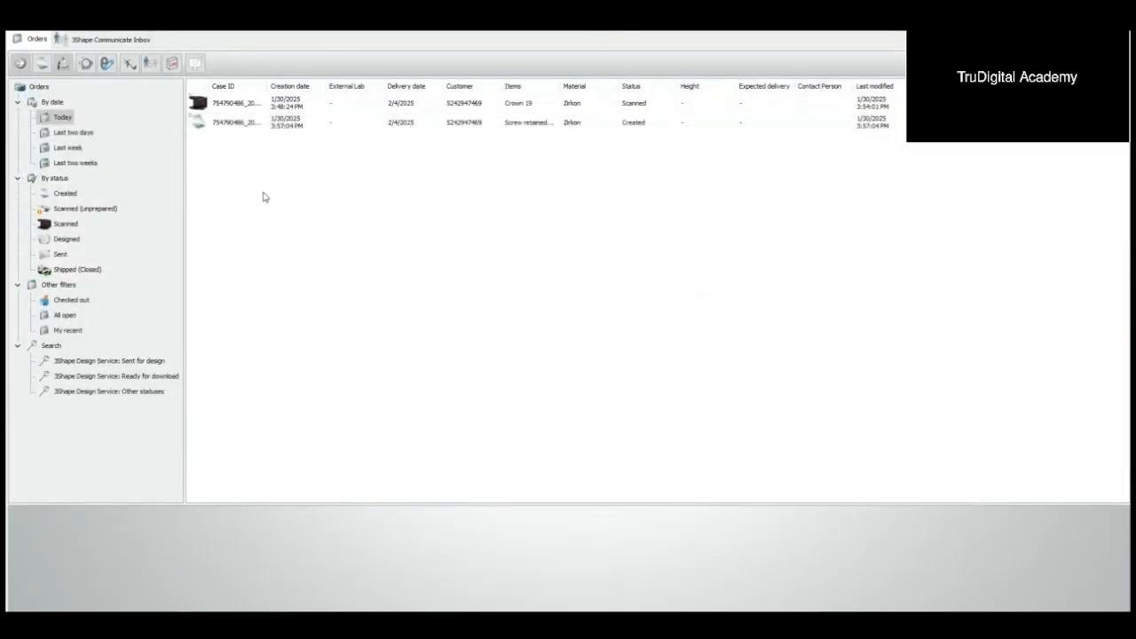
# Step: Start the scan import for the new bridge order and load lower gingiva from the Scans folder as the gingival scan
pyautogui.click(275, 130)
pyautogui.rightClick(275, 131)
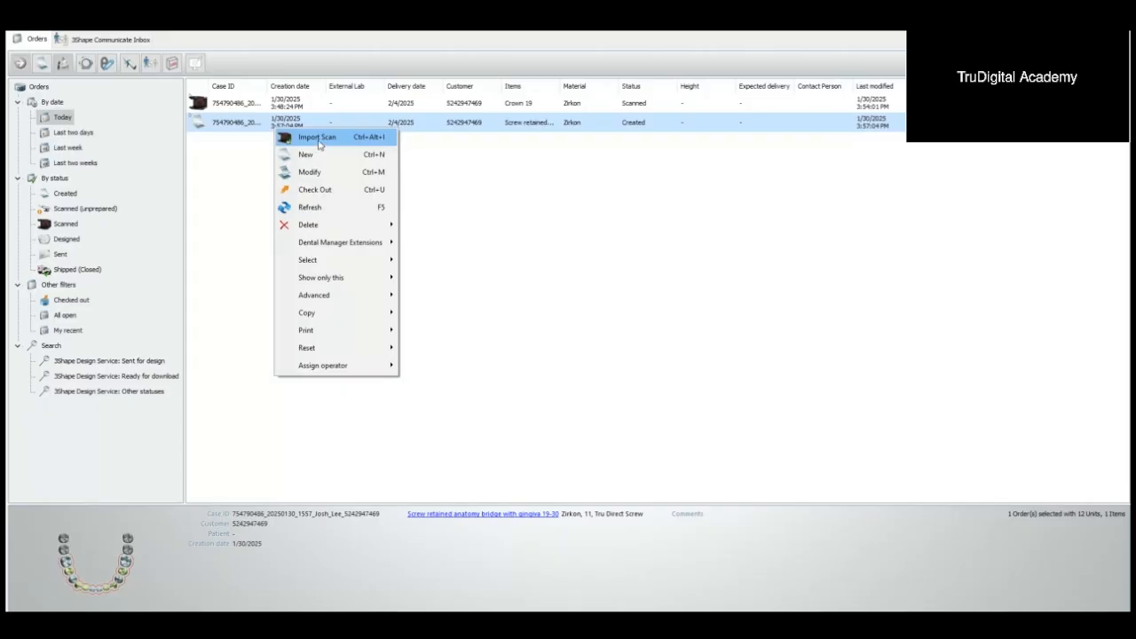
pyautogui.click(317, 138)
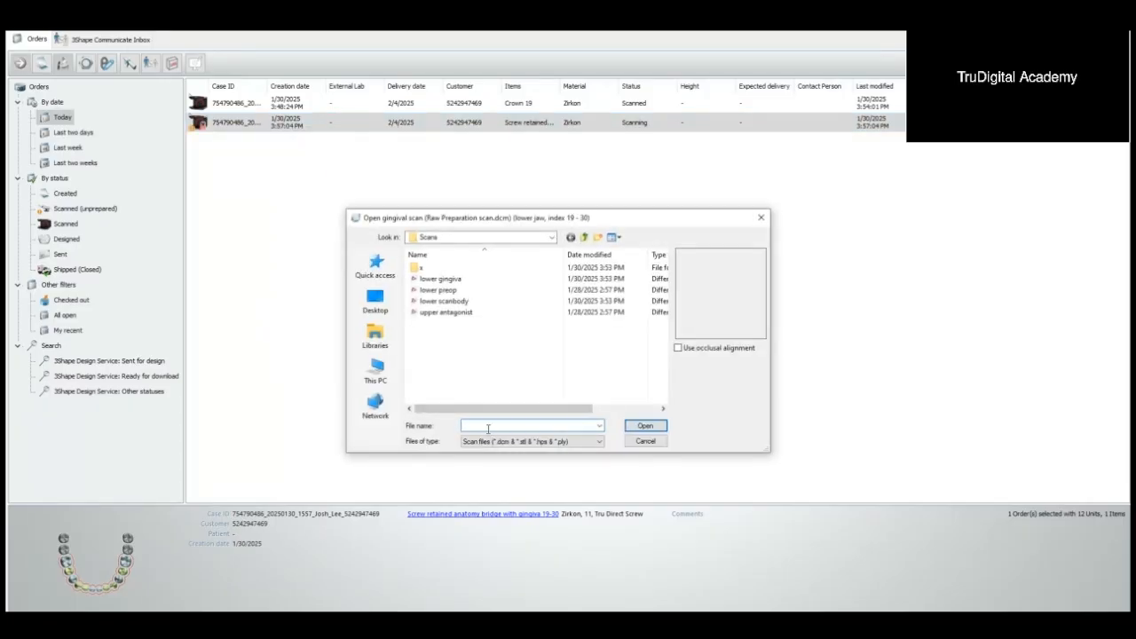
pyautogui.hotkey('ctrl', 'v')
pyautogui.doubleClick(488, 427)
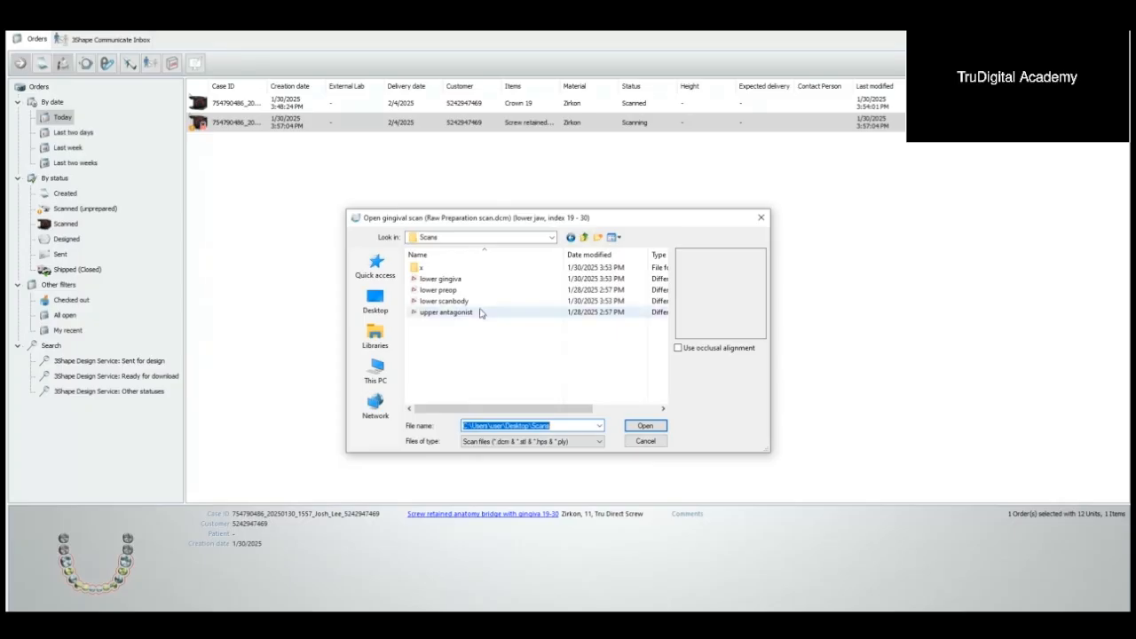
pyautogui.click(441, 280)
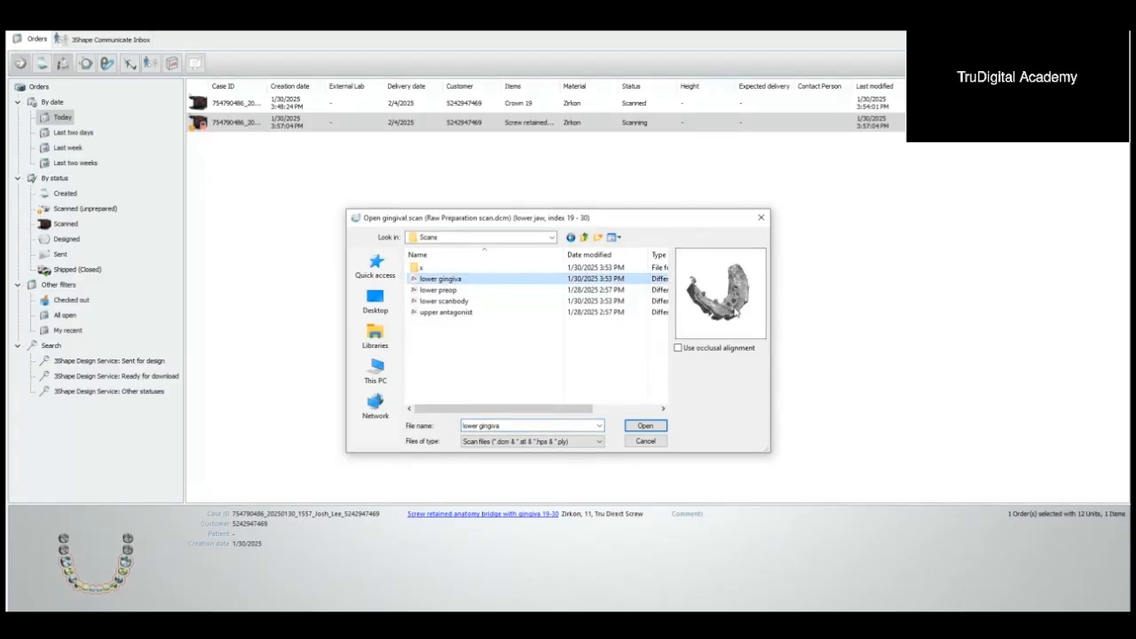
pyautogui.click(645, 426)
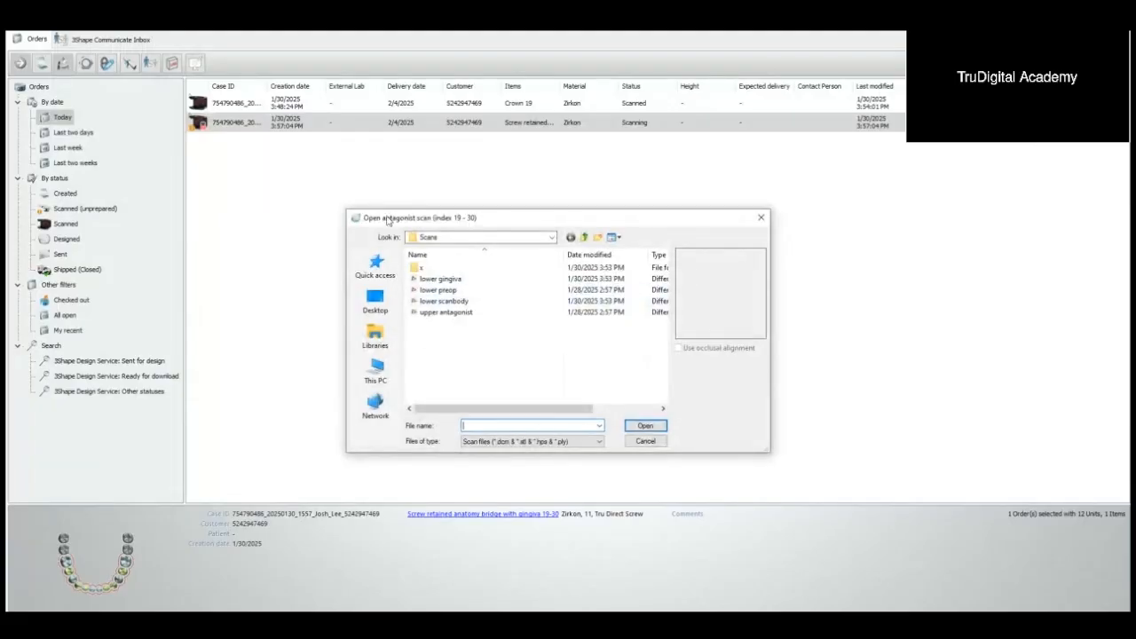
# Step: Load upper antagonist, lower preop and lower scanbody as the order's antagonist, pre-preparation and abutment scans
pyautogui.click(443, 312)
pyautogui.click(645, 426)
pyautogui.click(444, 291)
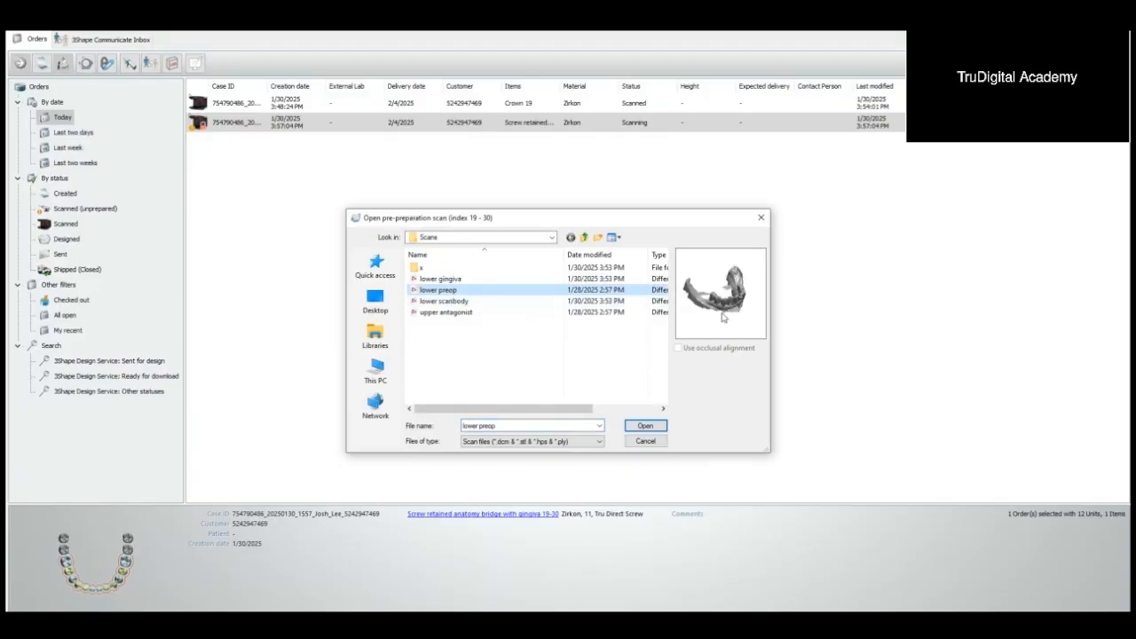
pyautogui.click(642, 426)
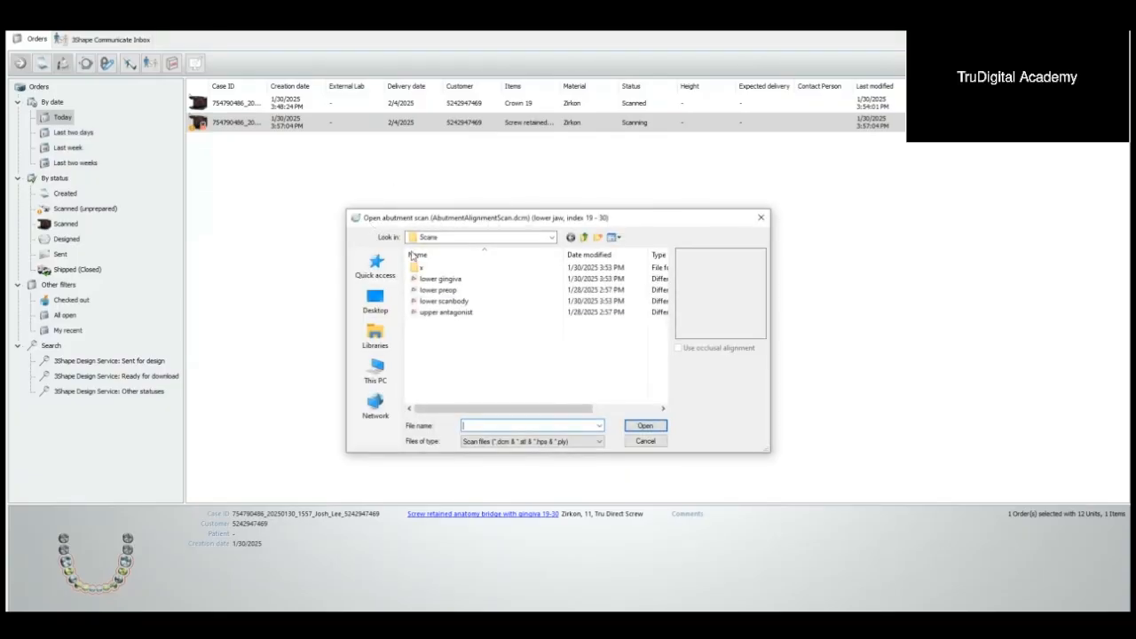
pyautogui.click(470, 302)
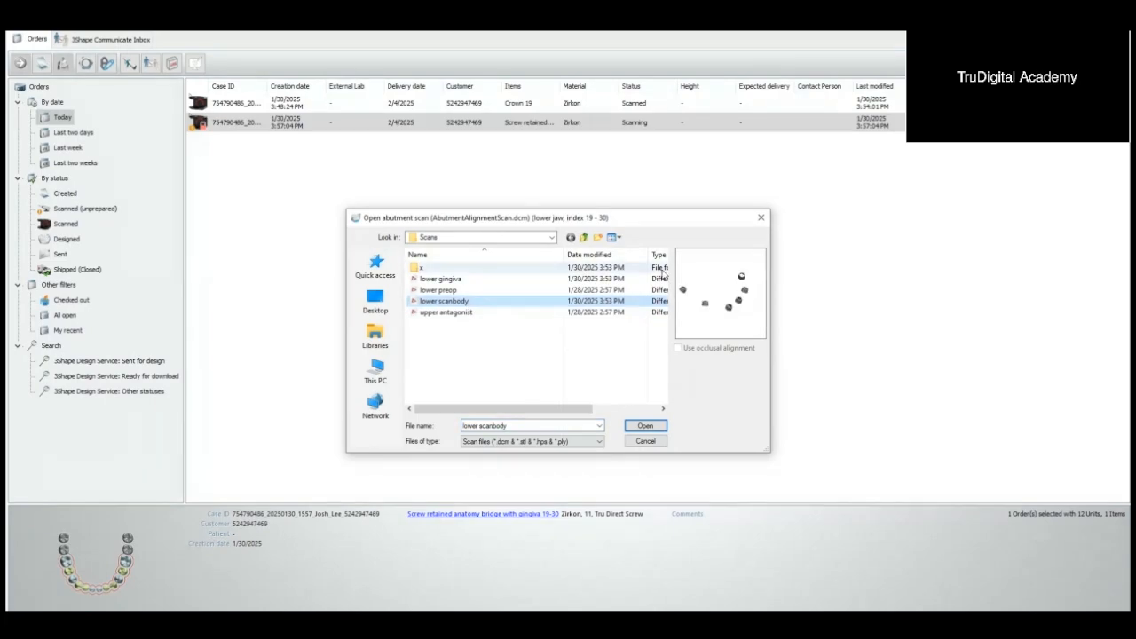
pyautogui.click(645, 426)
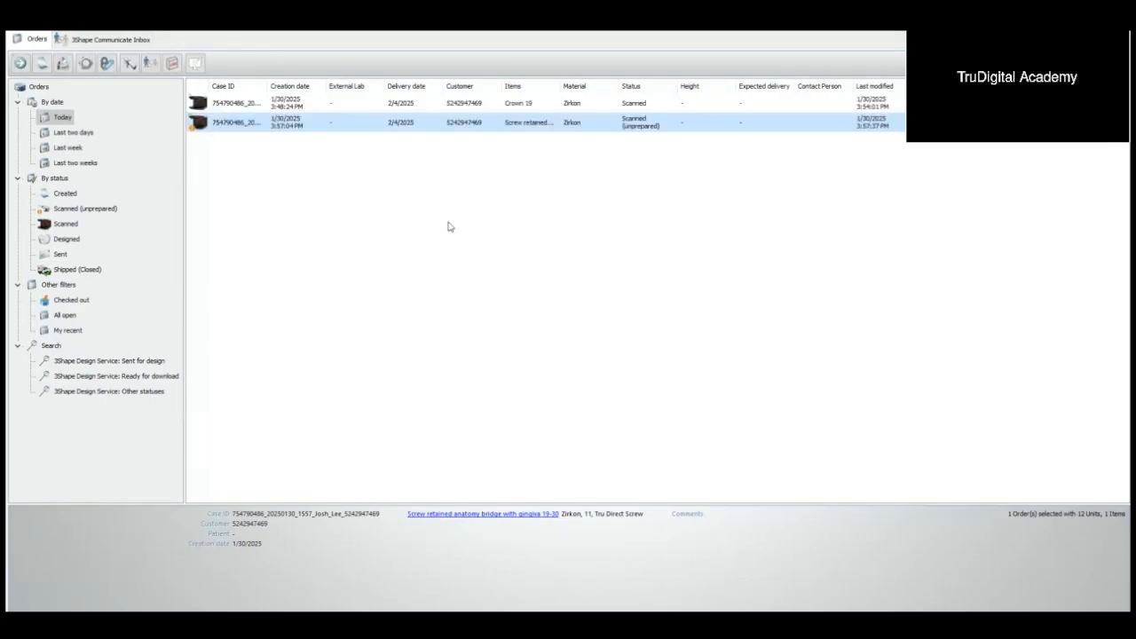
# Step: Open the imported bridge order for design and adjust the occlusal plane to follow the bite between the jaws
pyautogui.doubleClick(280, 131)
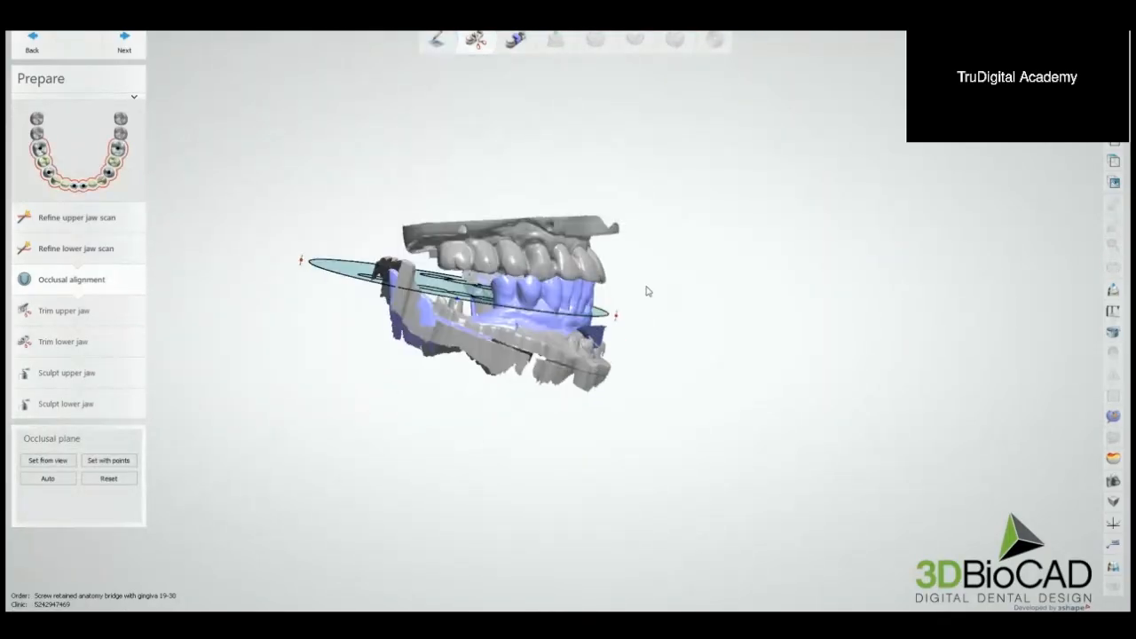
pyautogui.moveTo(604, 332); pyautogui.dragTo(601, 292)
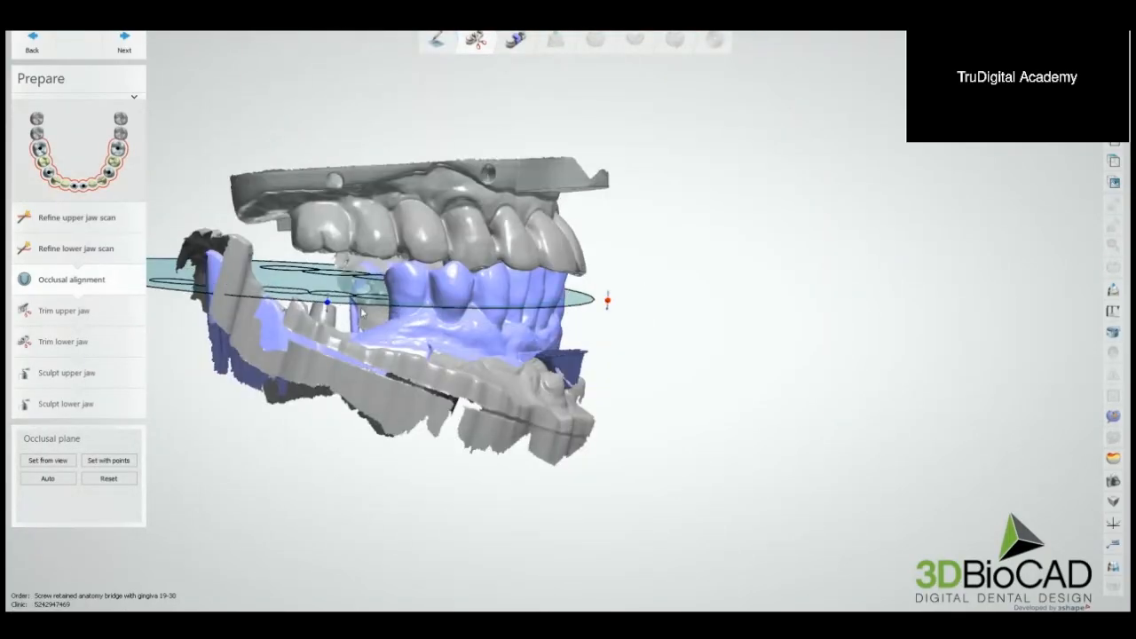
pyautogui.moveTo(362, 310); pyautogui.dragTo(336, 300)
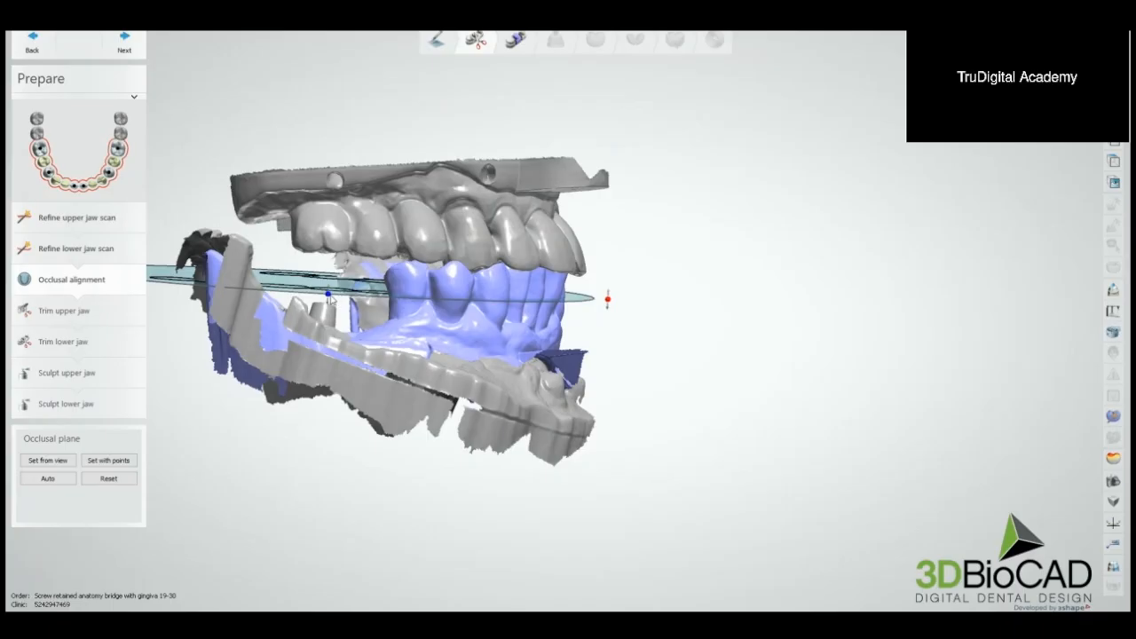
pyautogui.scroll(-5, 399, 277)
pyautogui.moveTo(399, 277); pyautogui.dragTo(413, 322, button='right')
pyautogui.scroll(3, 451, 316)
pyautogui.moveTo(445, 320); pyautogui.dragTo(484, 304, button='middle')
pyautogui.scroll(3, 482, 300)
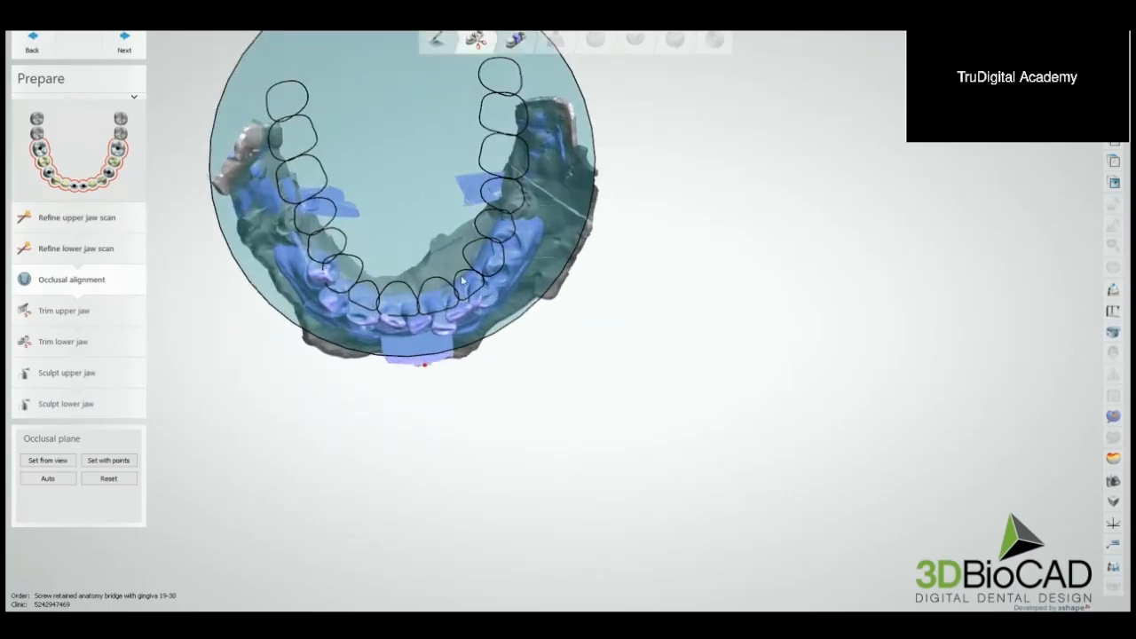
pyautogui.moveTo(472, 292); pyautogui.dragTo(480, 251, button='right')
pyautogui.scroll(-4, 479, 300)
pyautogui.moveTo(595, 302); pyautogui.dragTo(596, 251, button='right')
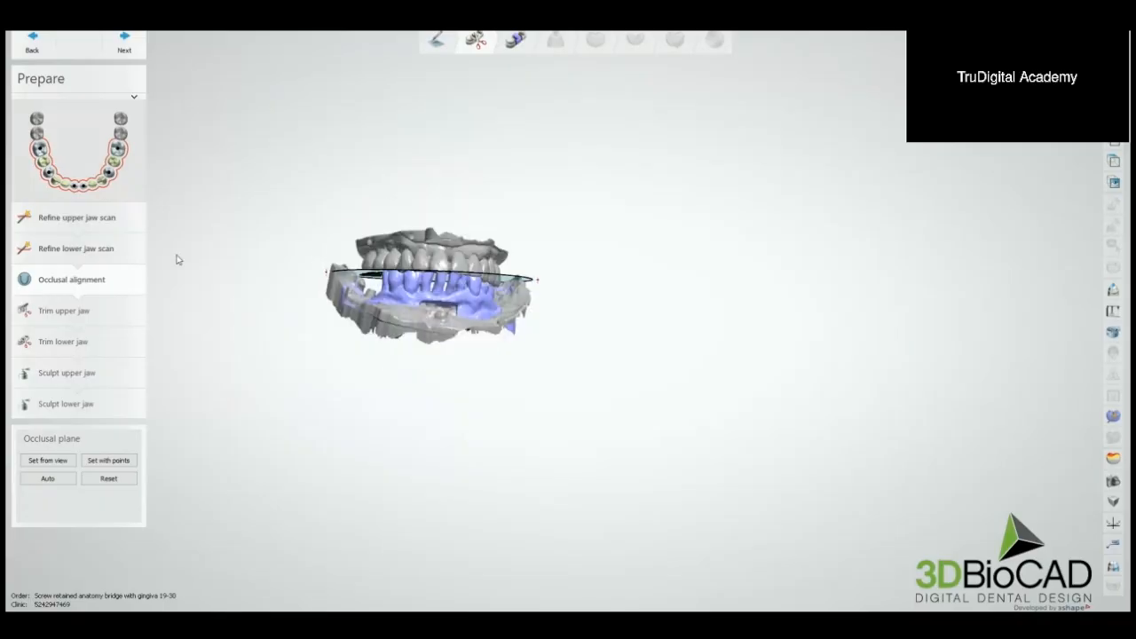
pyautogui.moveTo(182, 252); pyautogui.dragTo(233, 250, button='right')
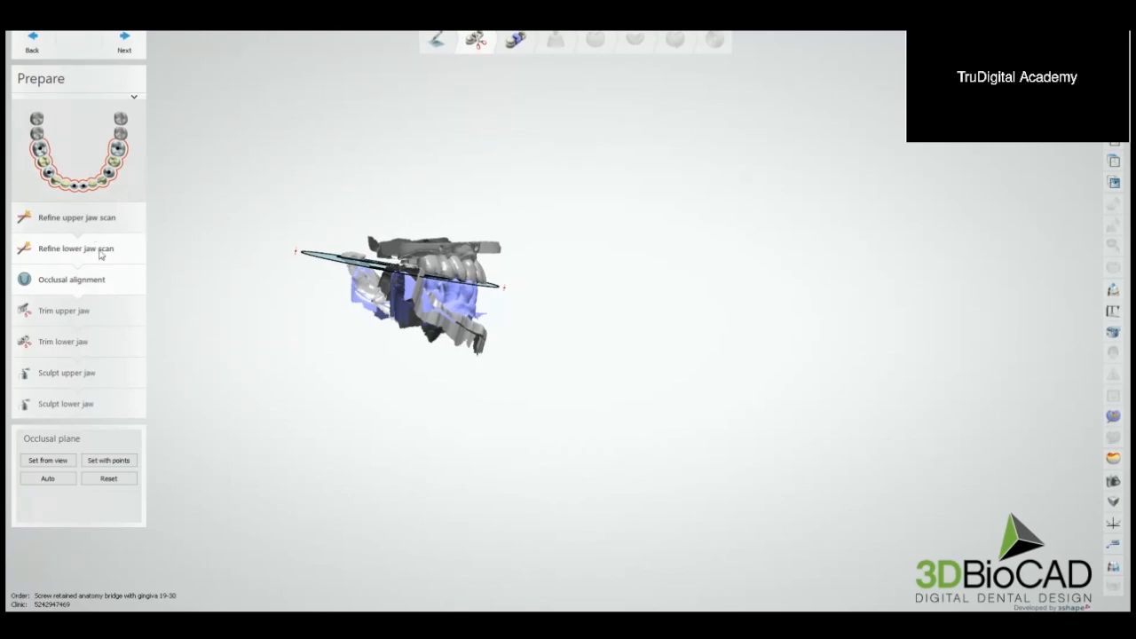
pyautogui.moveTo(244, 302); pyautogui.dragTo(308, 334, button='right')
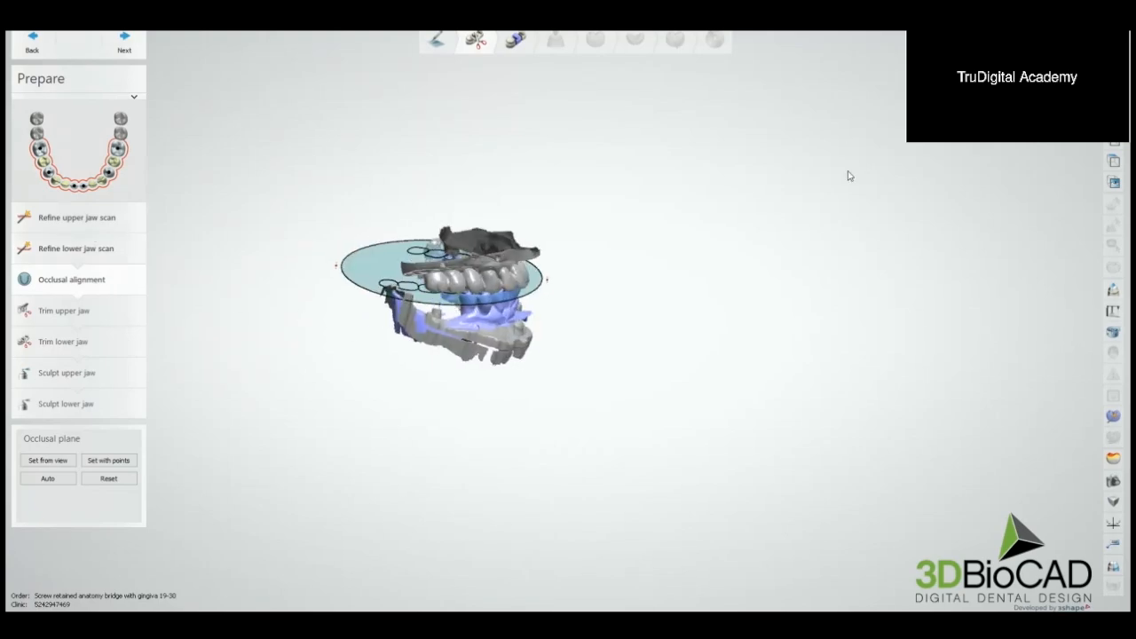
# Step: Start sculpting the lower jaw and remove two neighbouring caps from the gingiva scan with automatic tooth extraction
pyautogui.click(90, 406)
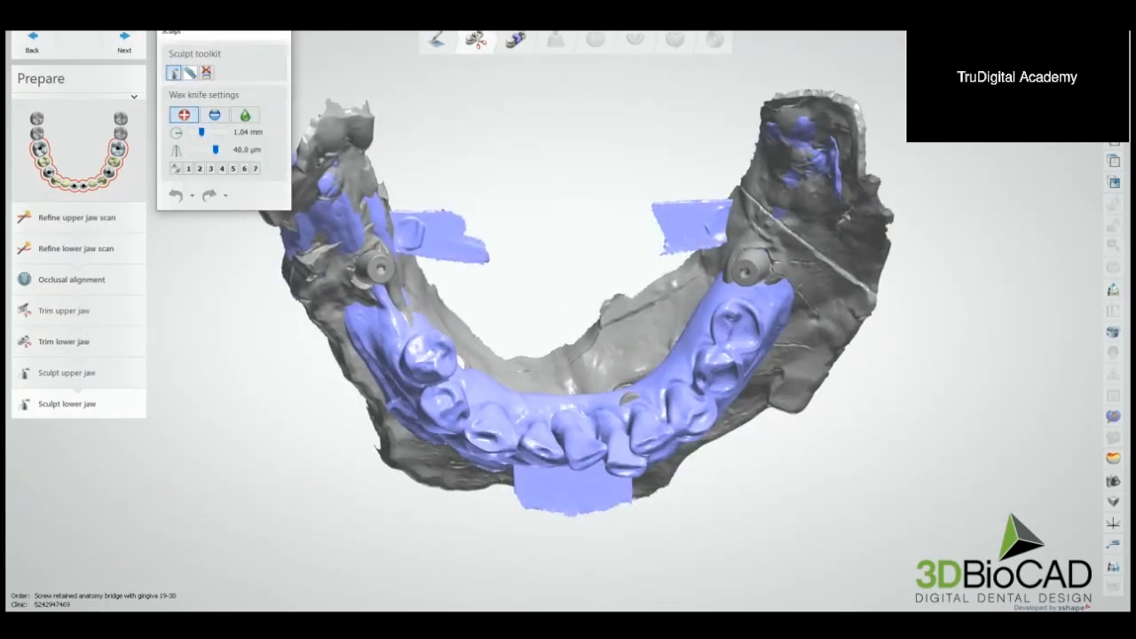
pyautogui.scroll(-5, 828, 215)
pyautogui.moveTo(828, 215); pyautogui.dragTo(894, 256, button='right')
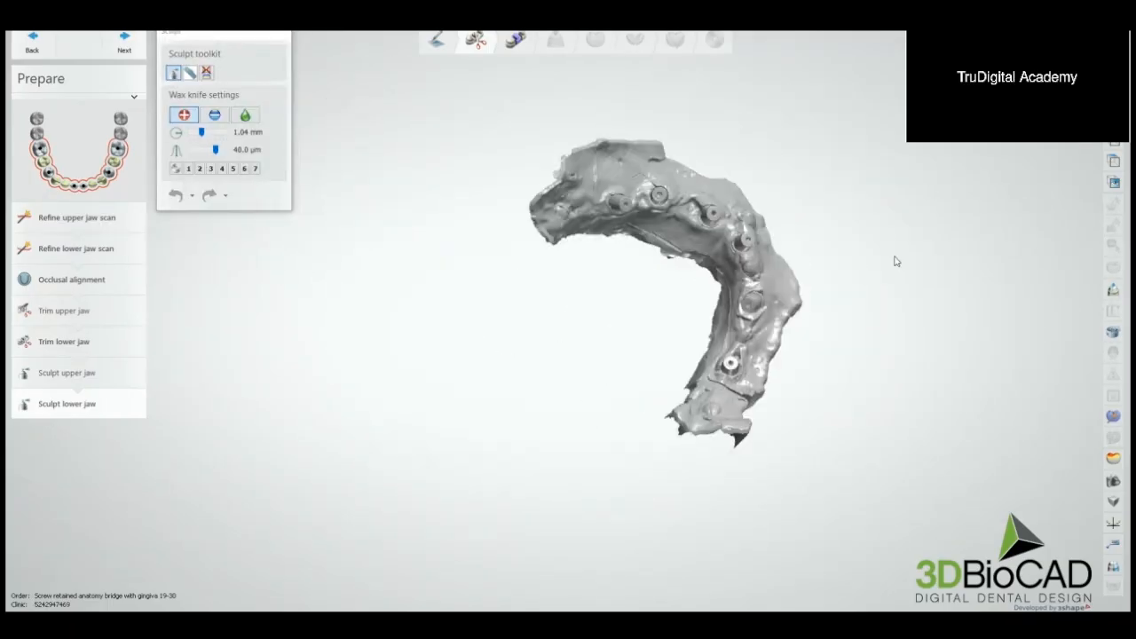
pyautogui.scroll(5, 543, 221)
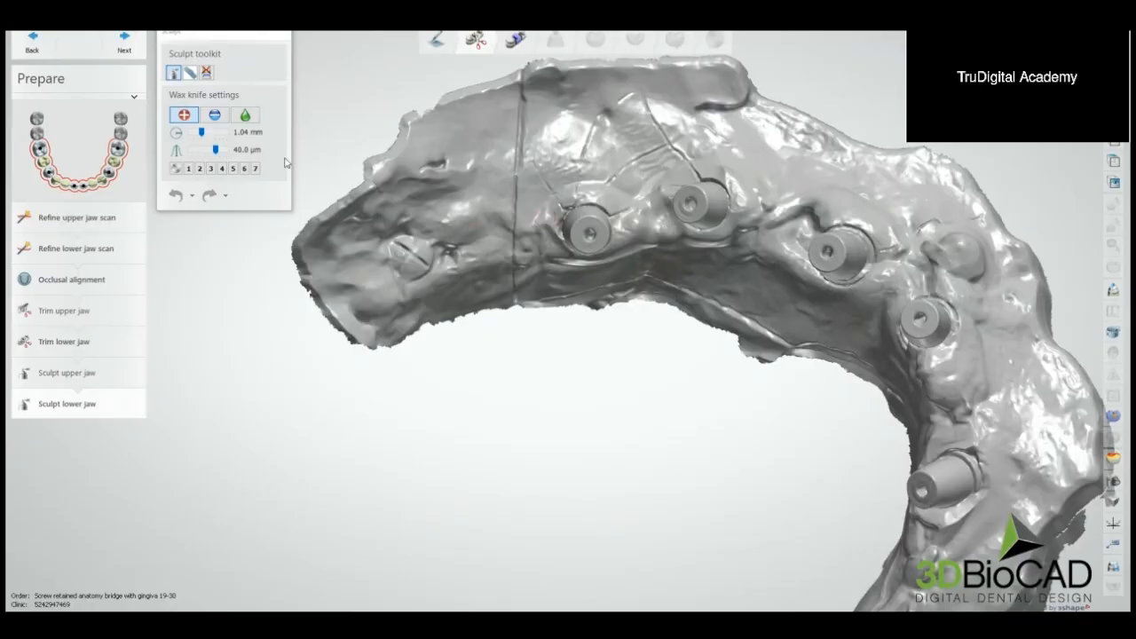
pyautogui.click(206, 72)
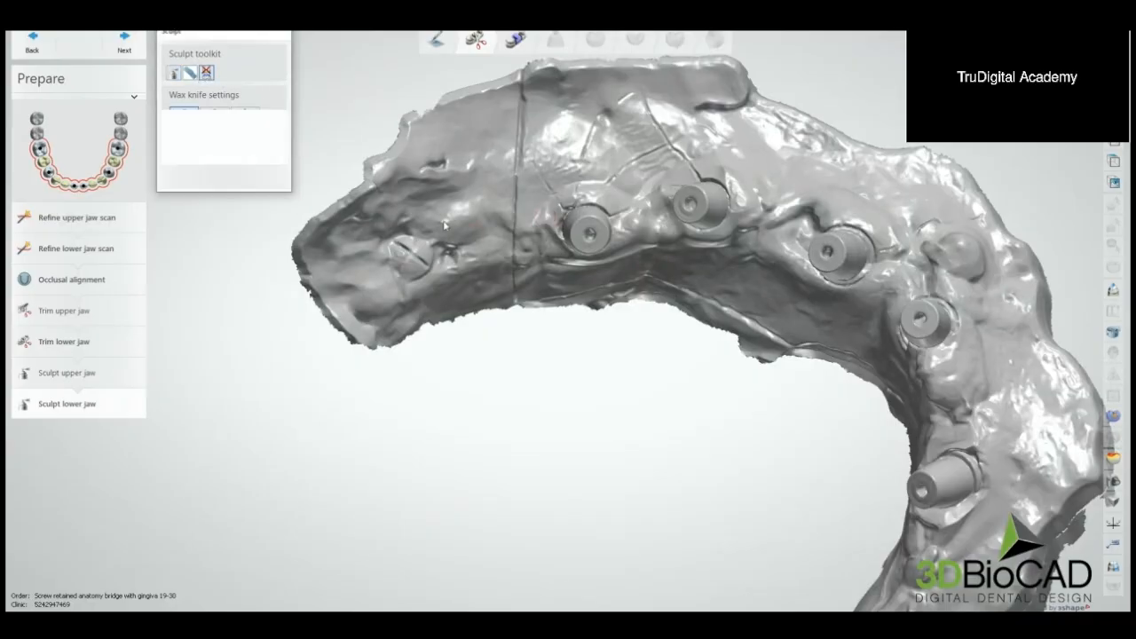
pyautogui.moveTo(532, 233); pyautogui.dragTo(587, 300, button='right')
pyautogui.scroll(4, 570, 235)
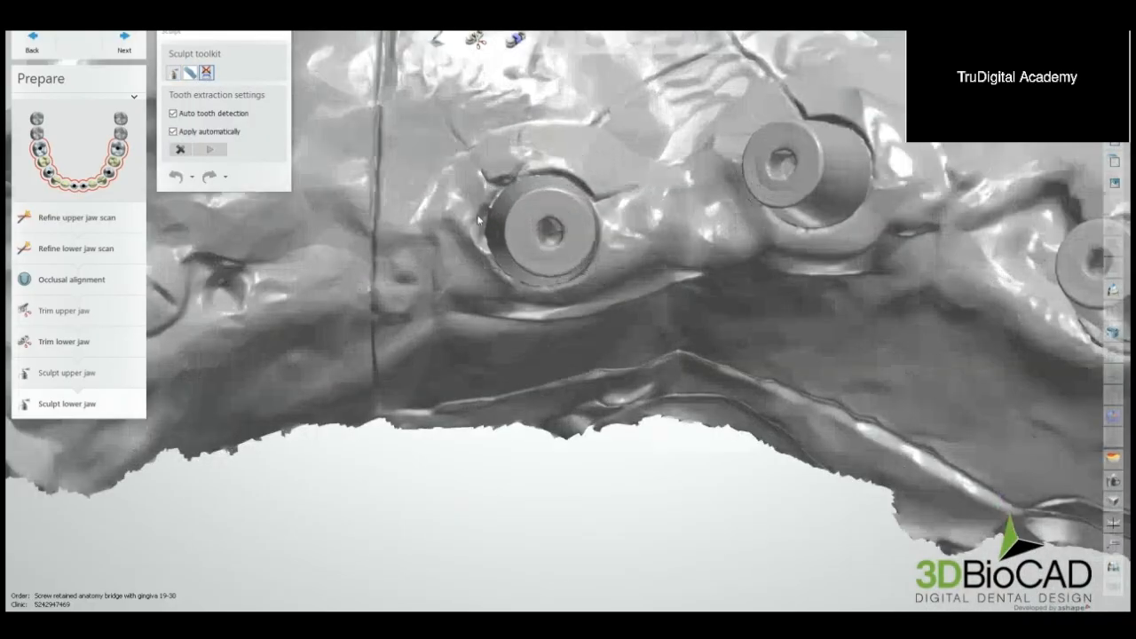
pyautogui.click(552, 261)
pyautogui.moveTo(699, 257); pyautogui.dragTo(556, 273, button='right')
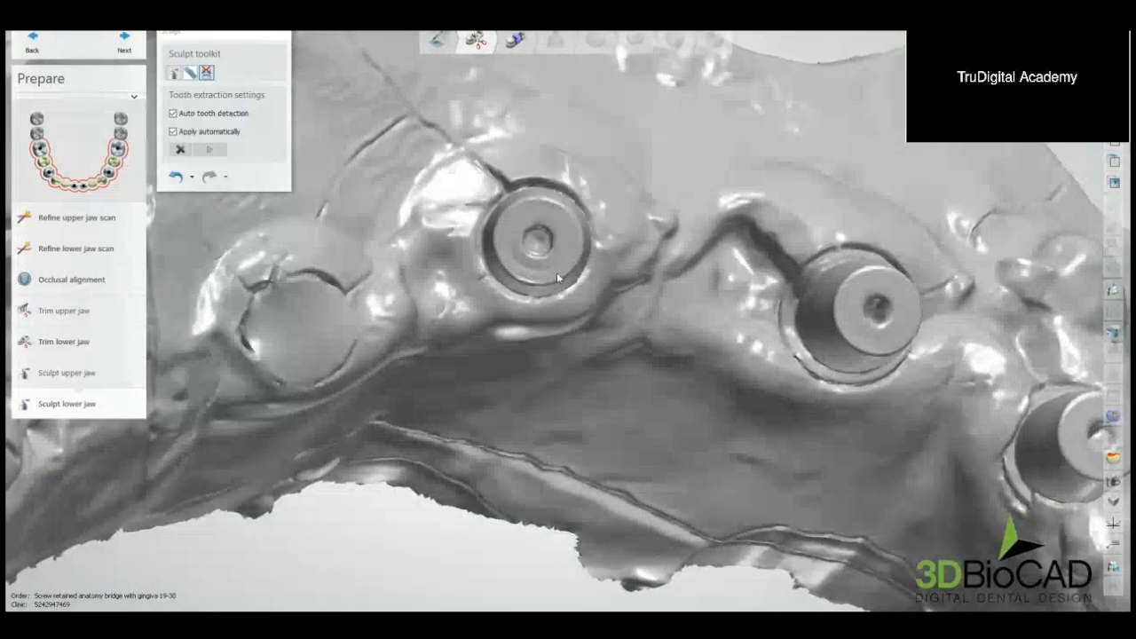
# Step: Extract the remaining four caps around the arch from the lower gingiva scan
pyautogui.moveTo(690, 300); pyautogui.dragTo(637, 305, button='middle')
pyautogui.moveTo(636, 305); pyautogui.dragTo(634, 303, button='right')
pyautogui.click(674, 308)
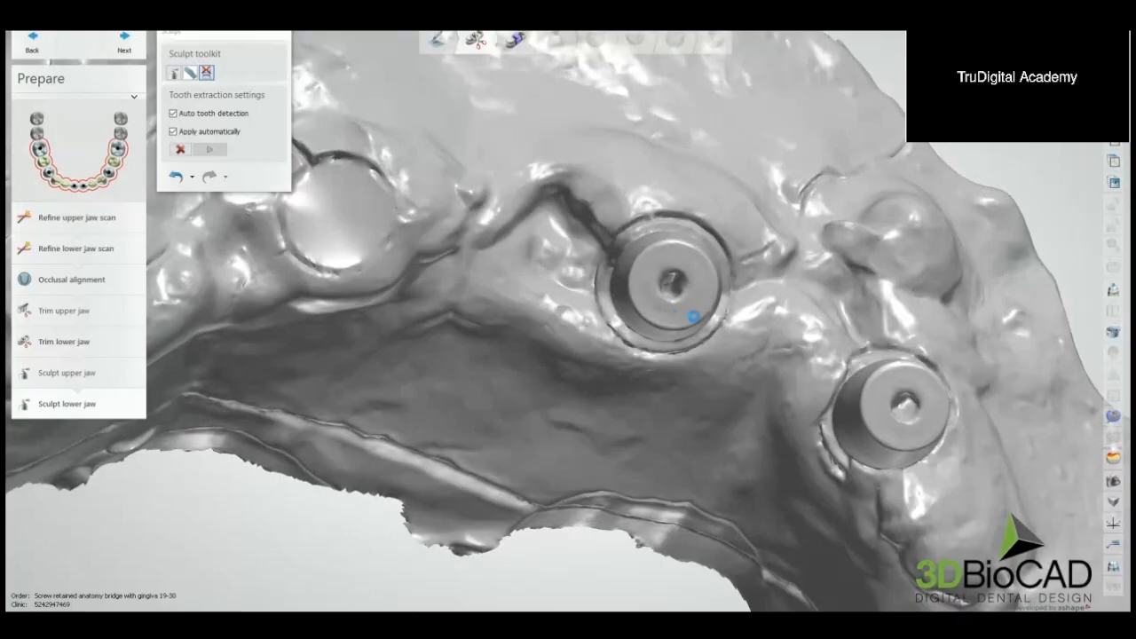
pyautogui.moveTo(787, 330); pyautogui.dragTo(669, 285, button='middle')
pyautogui.scroll(-5, 670, 290)
pyautogui.moveTo(670, 289); pyautogui.dragTo(609, 316, button='right')
pyautogui.scroll(3, 609, 316)
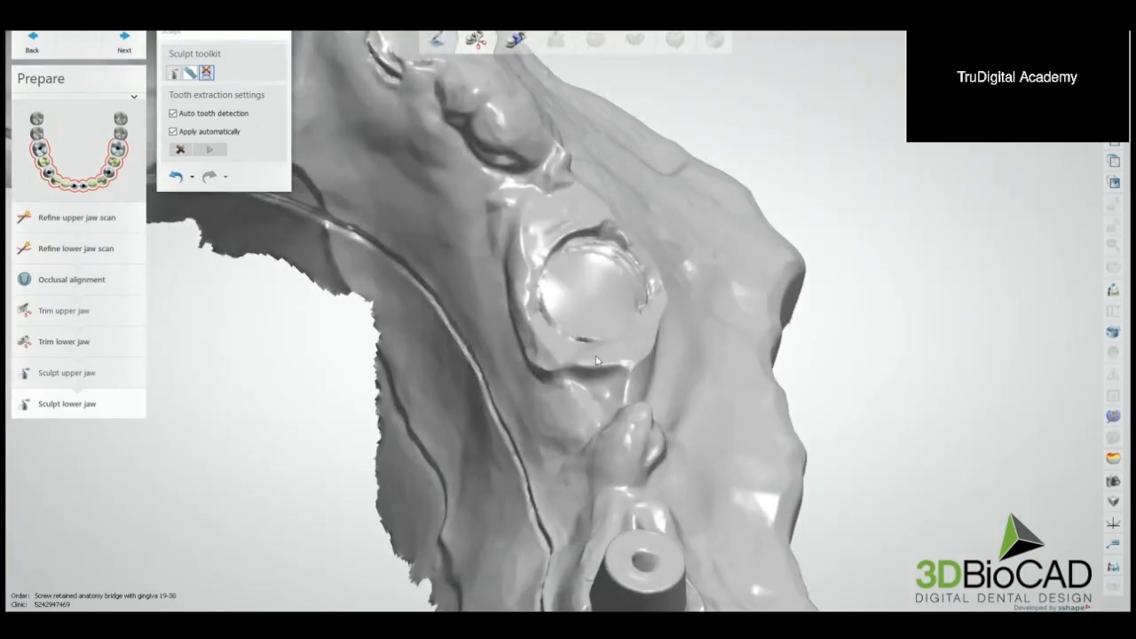
pyautogui.moveTo(597, 361); pyautogui.dragTo(632, 365, button='right')
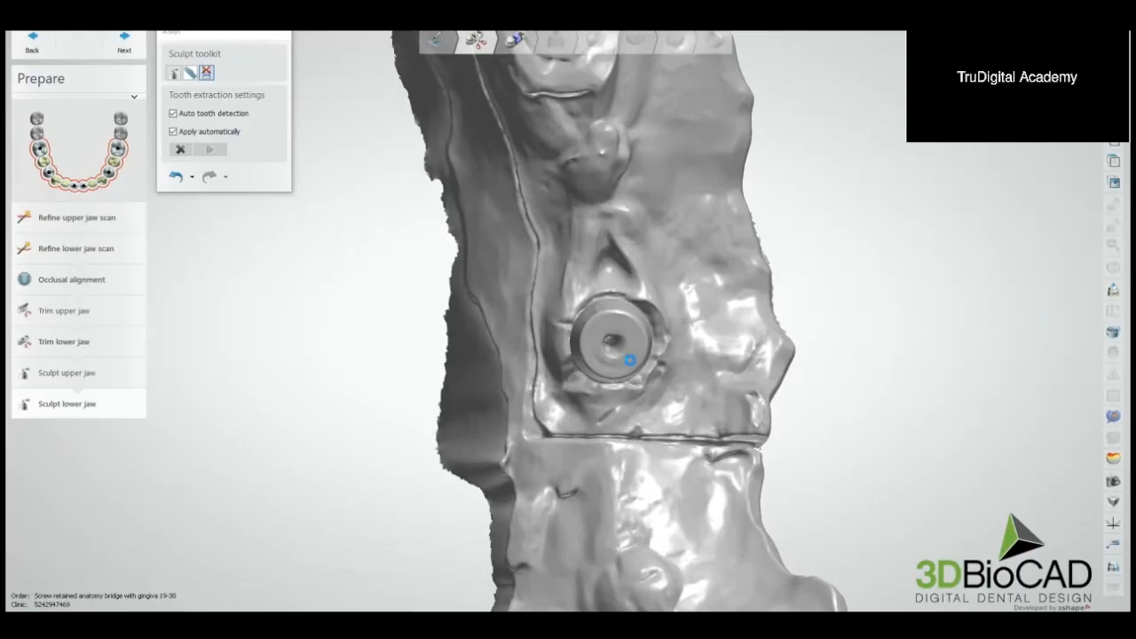
pyautogui.scroll(-10, 638, 356)
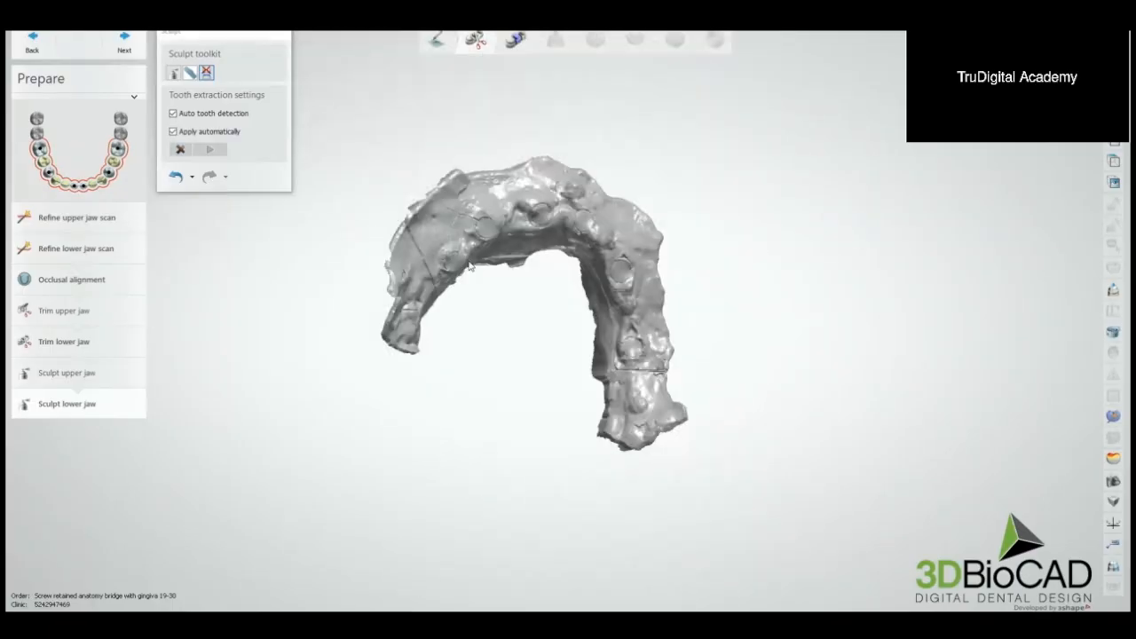
# Step: Set the wax knife to smoothing with a 3.00 mm radius and 2.00 strength, and smooth the first two extraction sites
pyautogui.click(175, 72)
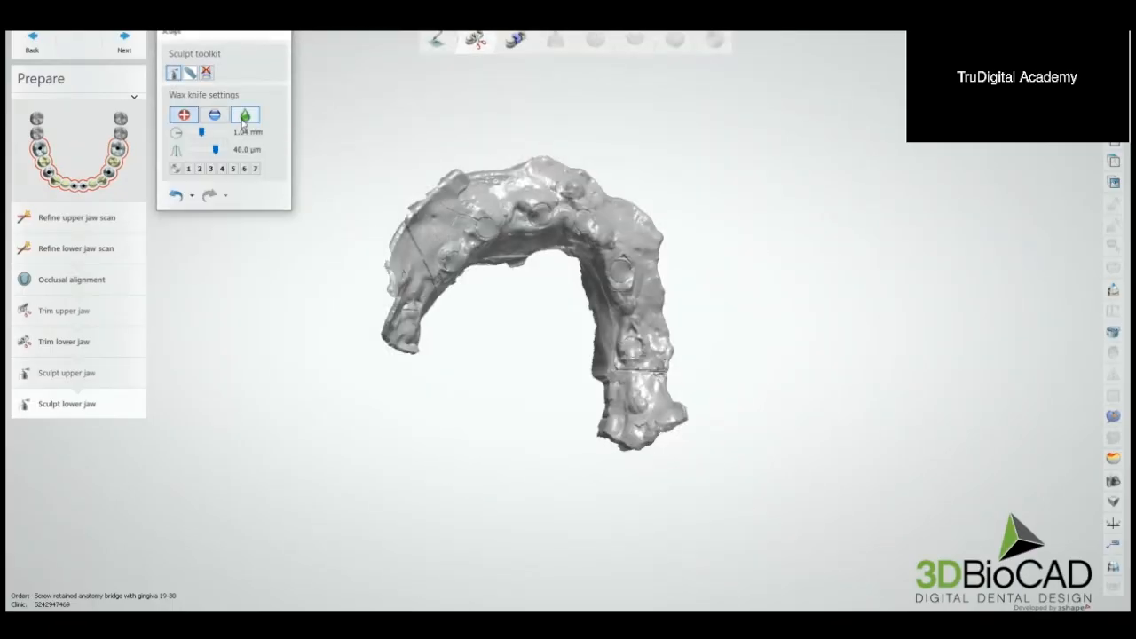
pyautogui.click(244, 116)
pyautogui.scroll(10, 483, 226)
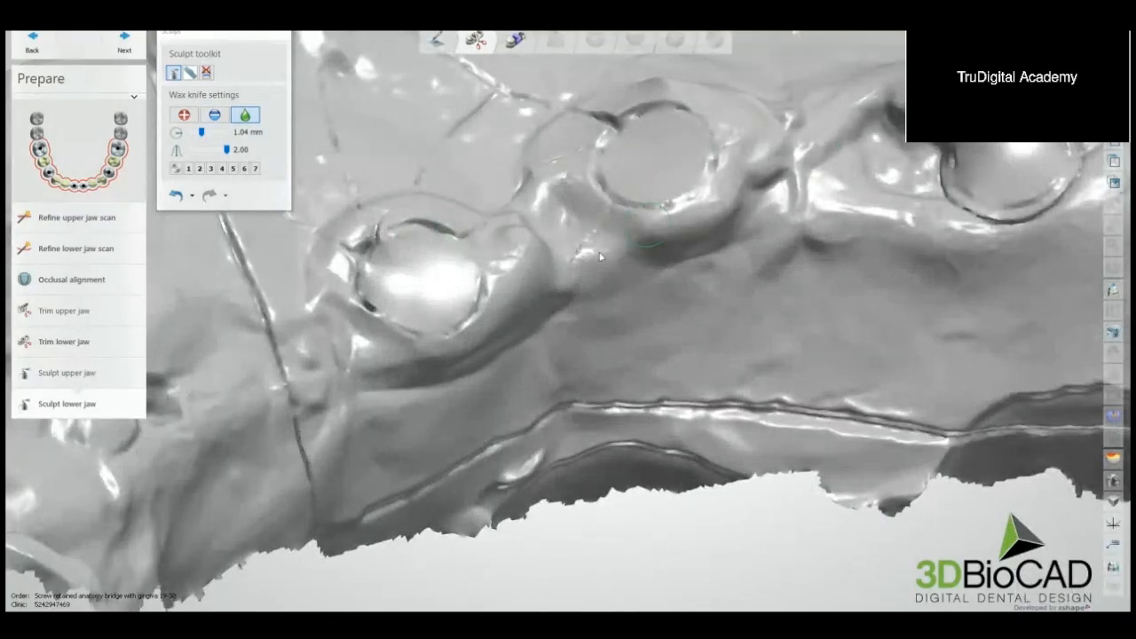
pyautogui.keyDown('ctrl'); pyautogui.scroll(7, 423, 272); pyautogui.keyUp('ctrl')
pyautogui.moveTo(403, 271)
pyautogui.mouseDown()
pyautogui.moveTo(609, 199)
pyautogui.moveTo(621, 177)
pyautogui.moveTo(704, 189)
pyautogui.moveTo(712, 178)
pyautogui.mouseUp()
pyautogui.scroll(-2, 712, 178)
pyautogui.moveTo(755, 213); pyautogui.dragTo(701, 218, button='right')
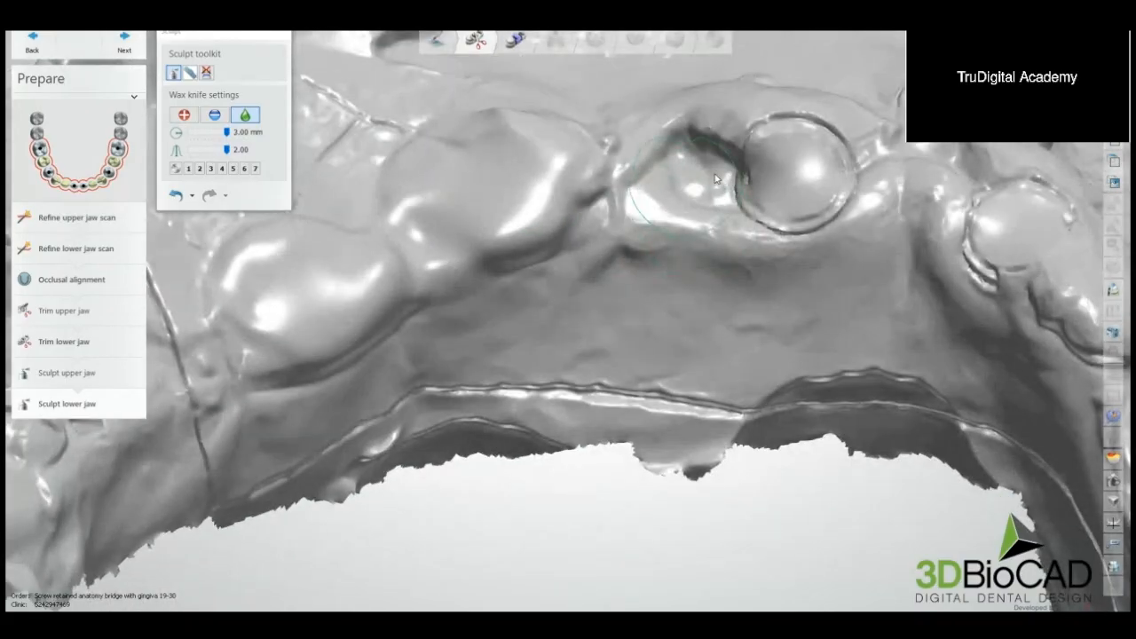
# Step: Smooth the remaining extraction sites along the lower arch with the wax knife
pyautogui.moveTo(715, 178)
pyautogui.mouseDown()
pyautogui.moveTo(787, 165)
pyautogui.moveTo(761, 190)
pyautogui.moveTo(667, 182)
pyautogui.moveTo(655, 195)
pyautogui.mouseUp()
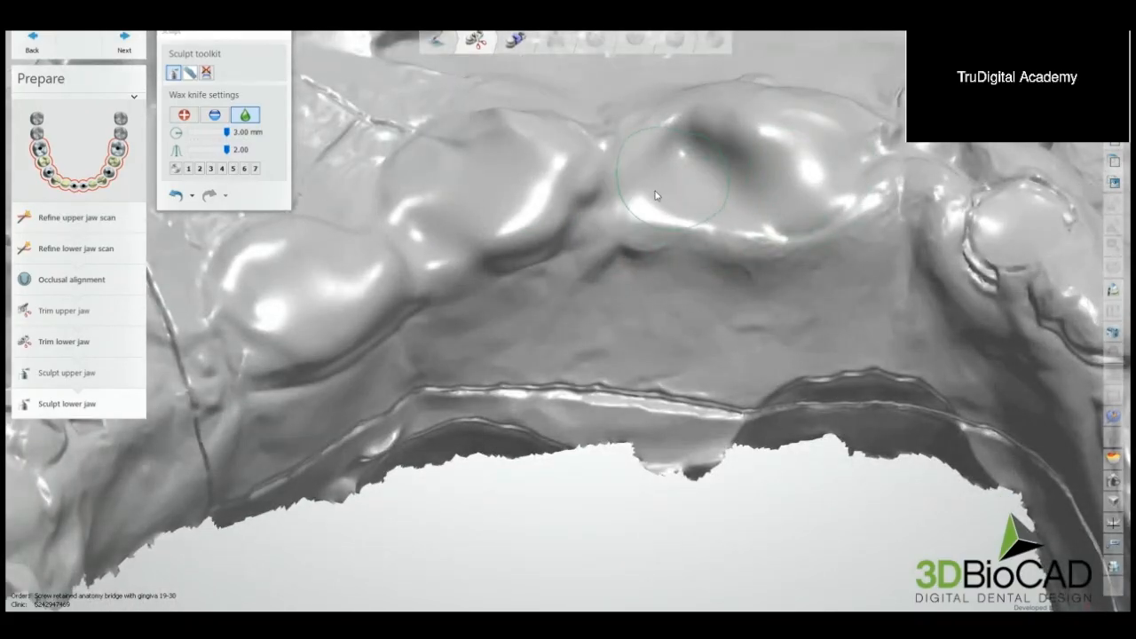
pyautogui.scroll(-5, 655, 195)
pyautogui.moveTo(657, 169); pyautogui.dragTo(695, 311, button='right')
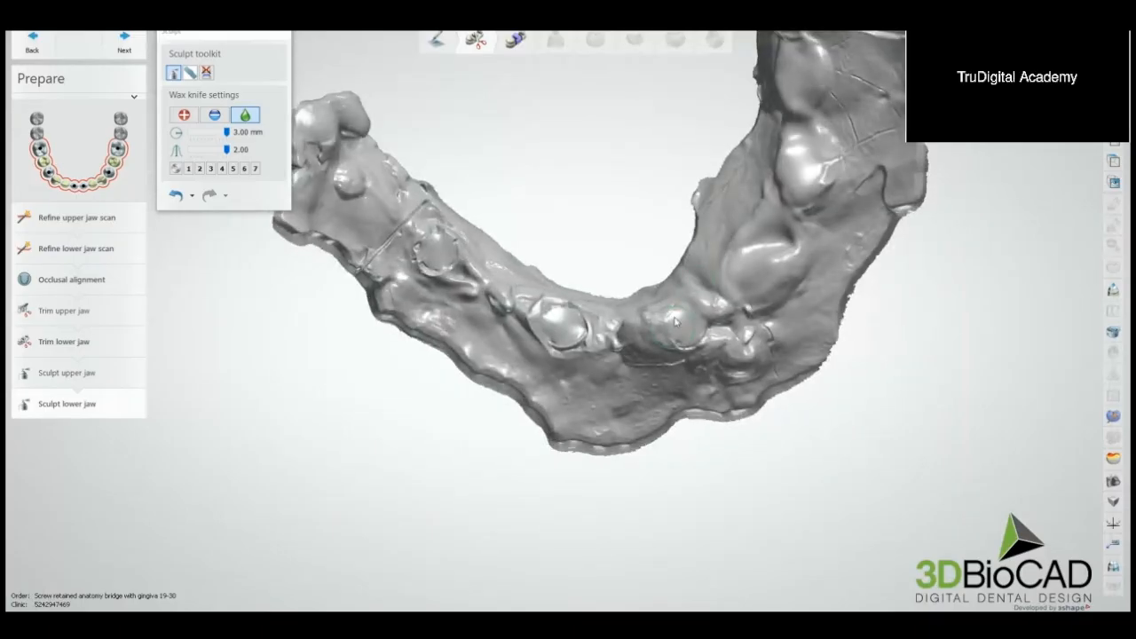
pyautogui.moveTo(676, 322)
pyautogui.mouseDown()
pyautogui.moveTo(555, 319)
pyautogui.moveTo(438, 255)
pyautogui.moveTo(422, 251)
pyautogui.moveTo(408, 264)
pyautogui.mouseUp()
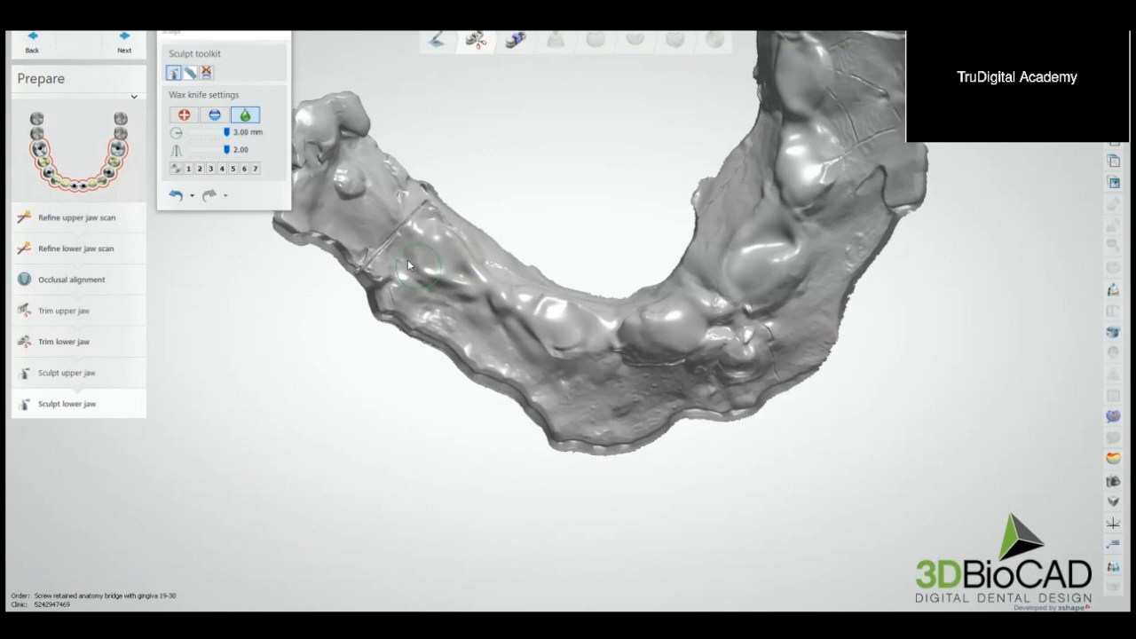
# Step: Finish building up and smoothing the lower ridge with the 3.00 mm wax knife, and proceed to segmentation
pyautogui.click(184, 115)
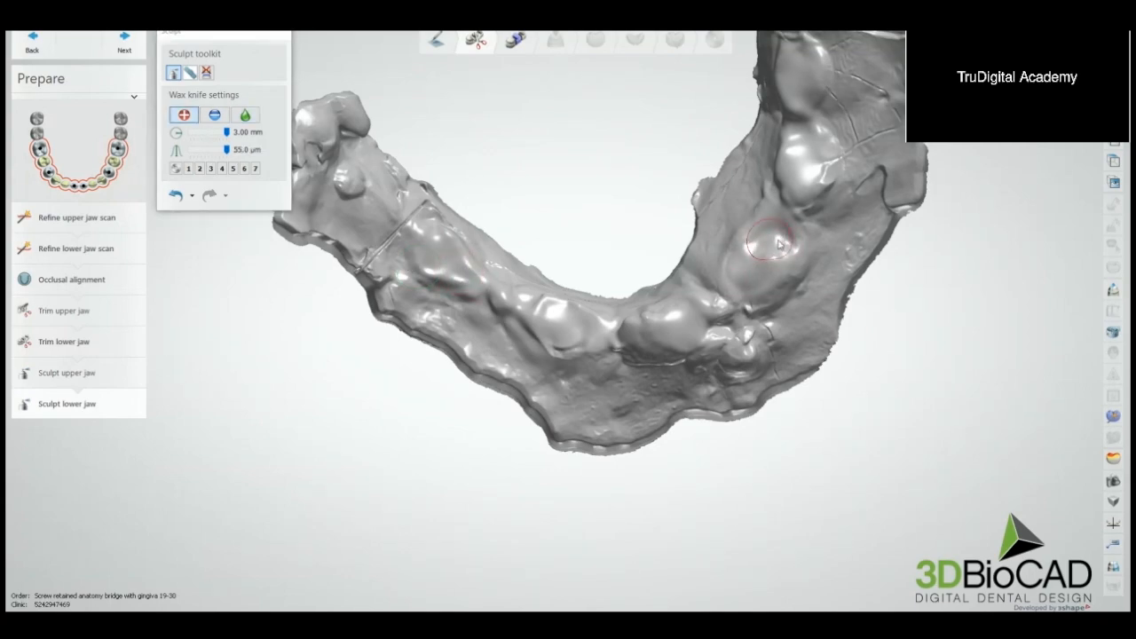
pyautogui.click(246, 116)
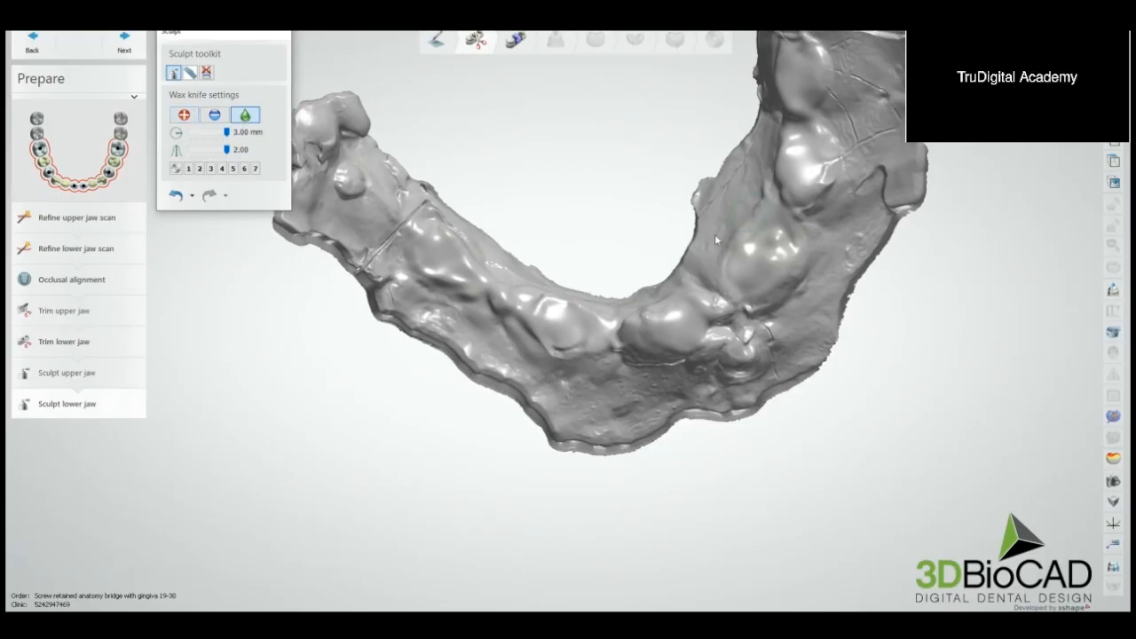
pyautogui.moveTo(788, 241); pyautogui.dragTo(734, 236, button='right')
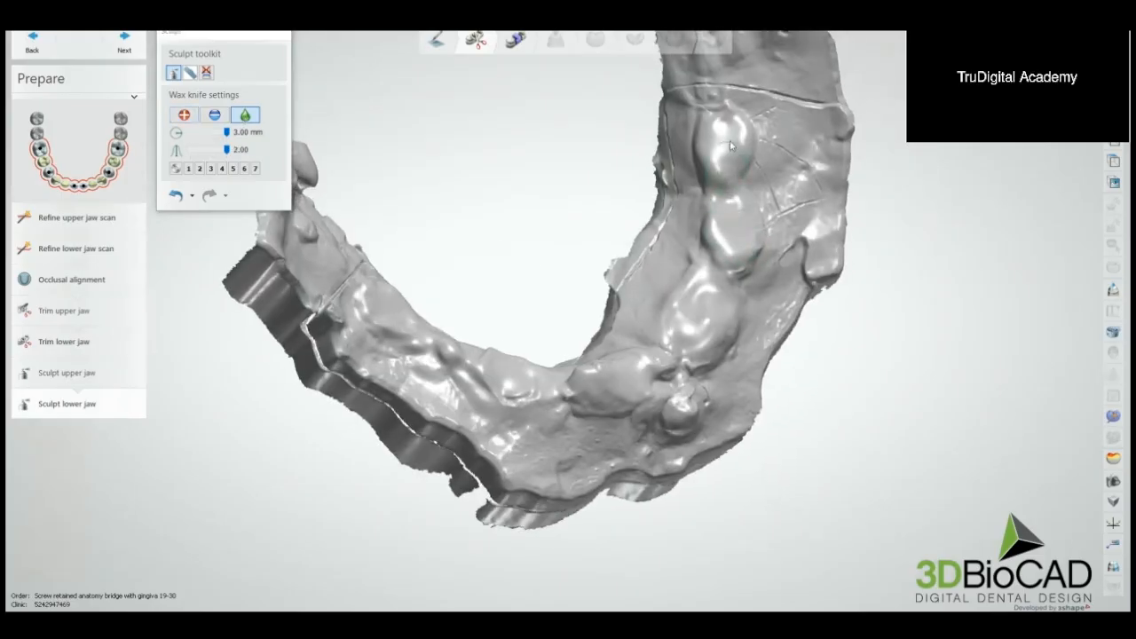
pyautogui.moveTo(730, 146); pyautogui.dragTo(604, 269, button='right')
pyautogui.scroll(3, 604, 268)
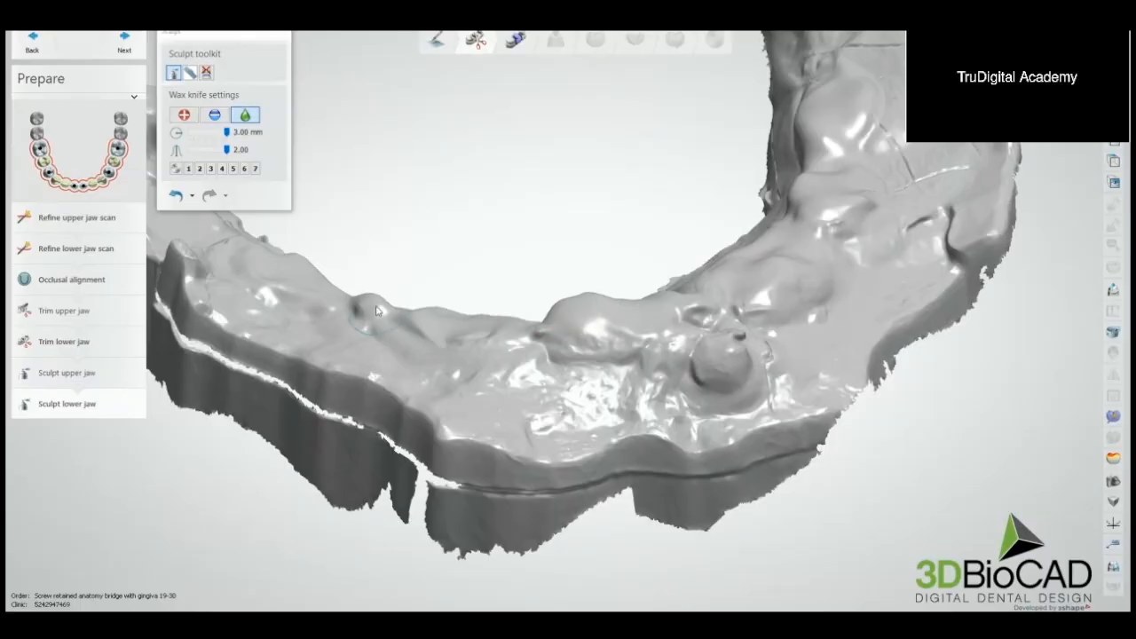
pyautogui.moveTo(377, 310); pyautogui.dragTo(382, 298)
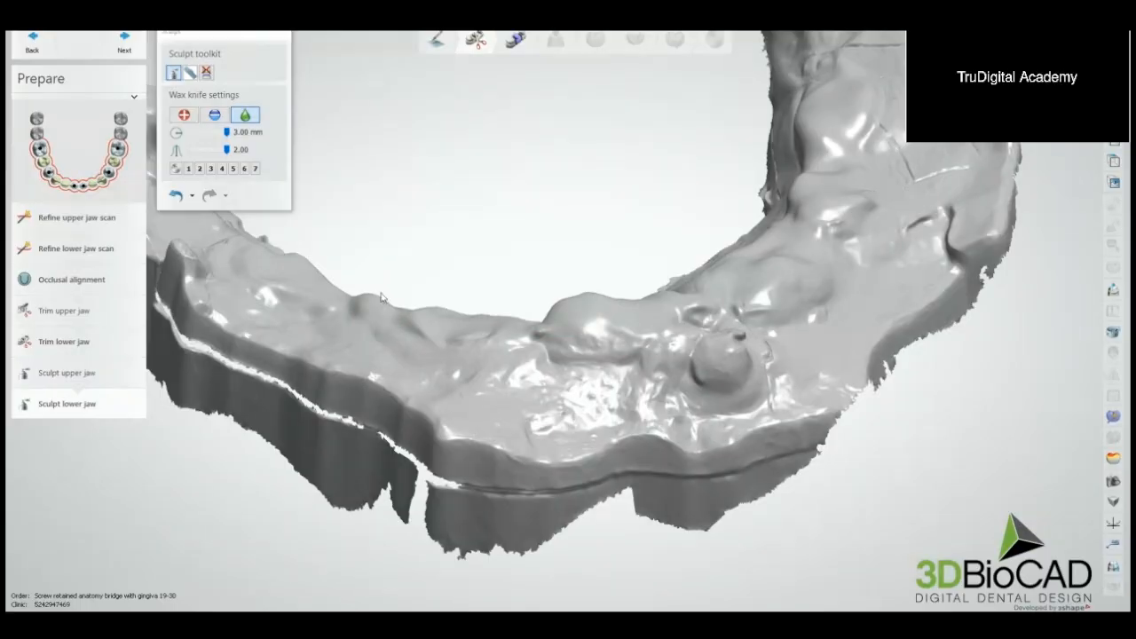
pyautogui.click(127, 44)
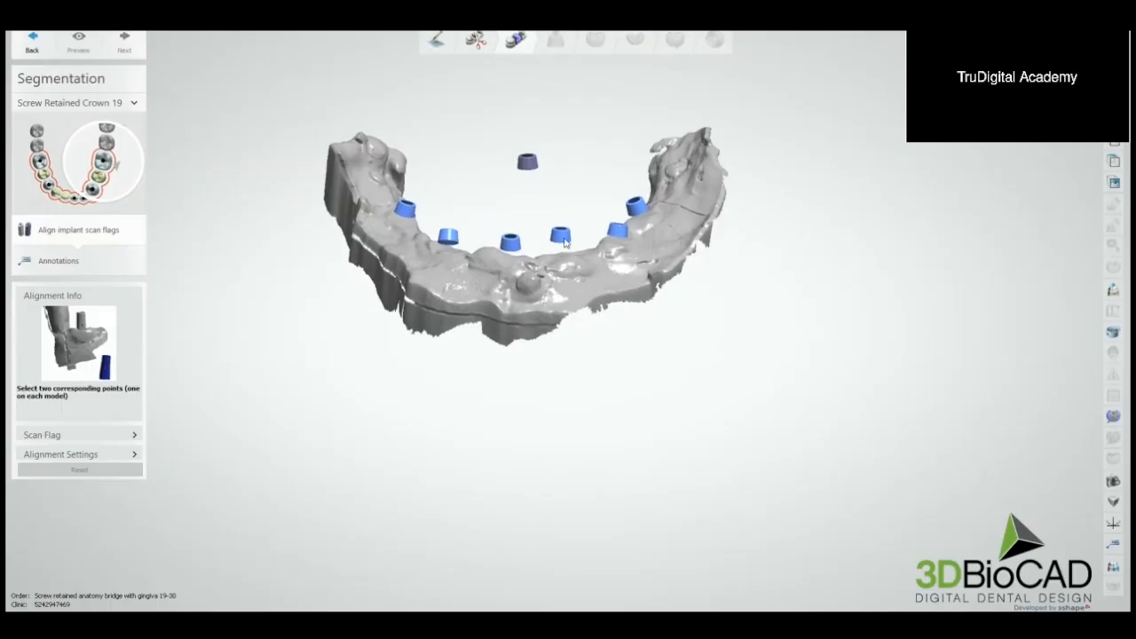
# Step: Align the implant scan flag for Screw Retained Crown 19 to its cap, dismiss the alignment warning and accept the position
pyautogui.moveTo(555, 258); pyautogui.dragTo(575, 258, button='right')
pyautogui.moveTo(642, 236); pyautogui.dragTo(534, 197, button='right')
pyautogui.moveTo(534, 196); pyautogui.dragTo(601, 171, button='middle')
pyautogui.scroll(5, 494, 182)
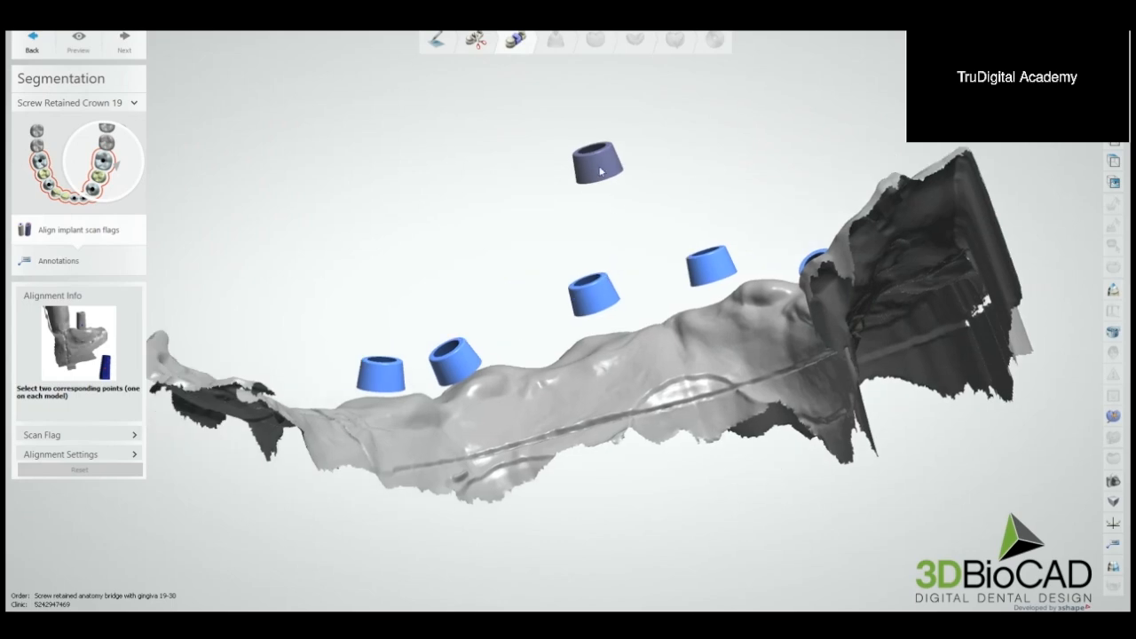
pyautogui.click(386, 376)
pyautogui.click(451, 343)
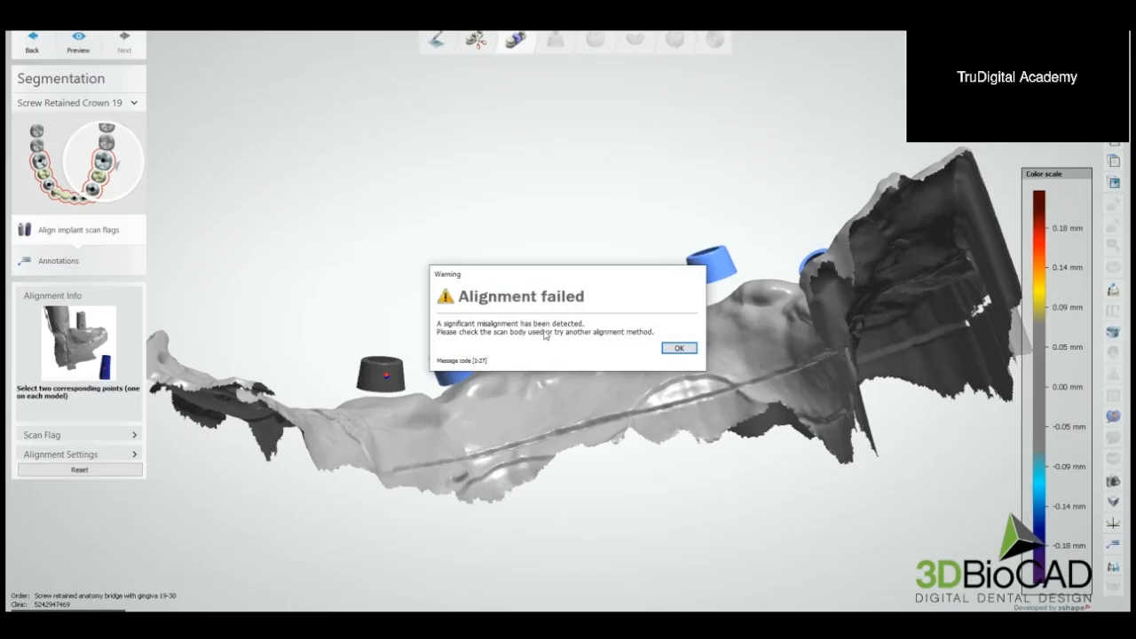
pyautogui.click(679, 348)
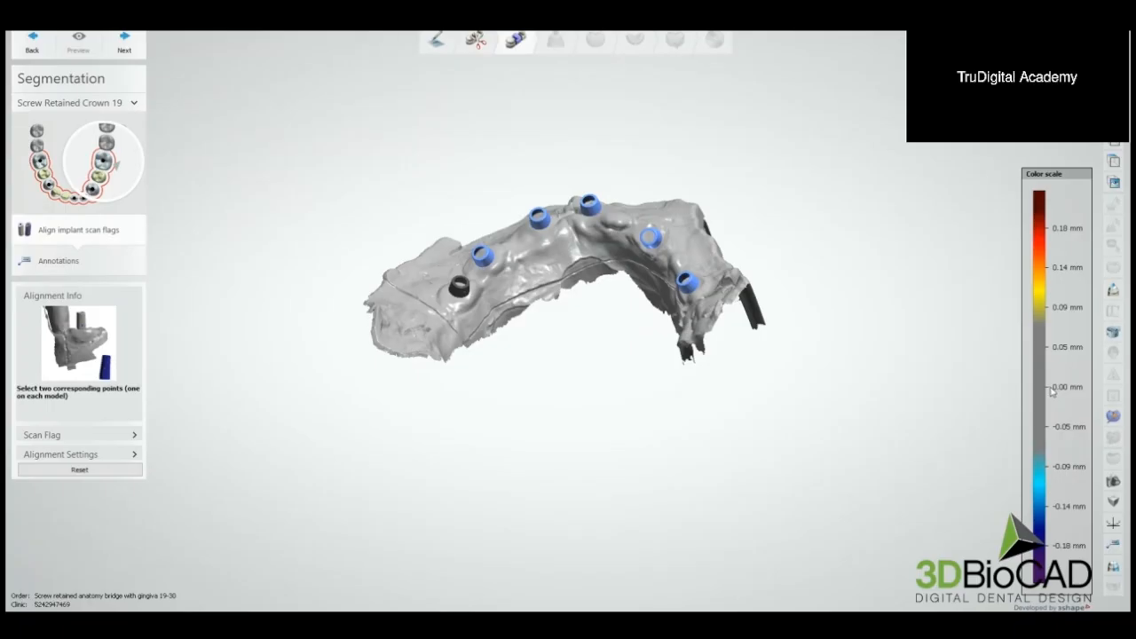
pyautogui.scroll(10, 497, 320)
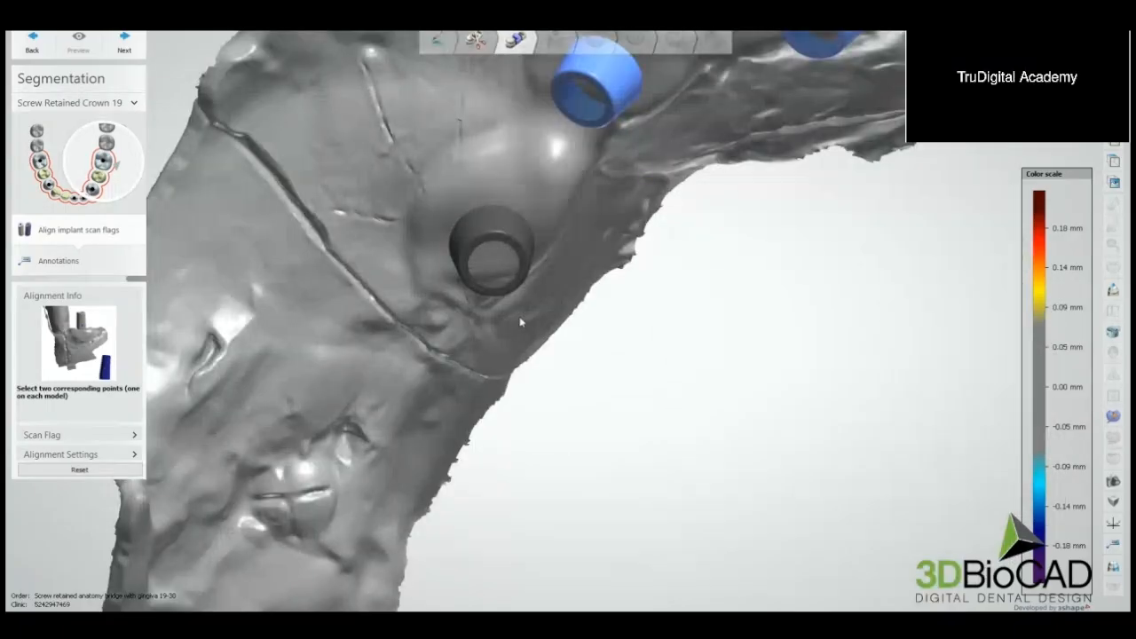
pyautogui.moveTo(521, 322)
pyautogui.mouseDown(button='right')
pyautogui.moveTo(521, 291)
pyautogui.moveTo(588, 254)
pyautogui.moveTo(548, 247)
pyautogui.moveTo(576, 253)
pyautogui.mouseUp(button='right')
pyautogui.scroll(-5, 524, 289)
pyautogui.click(129, 47)
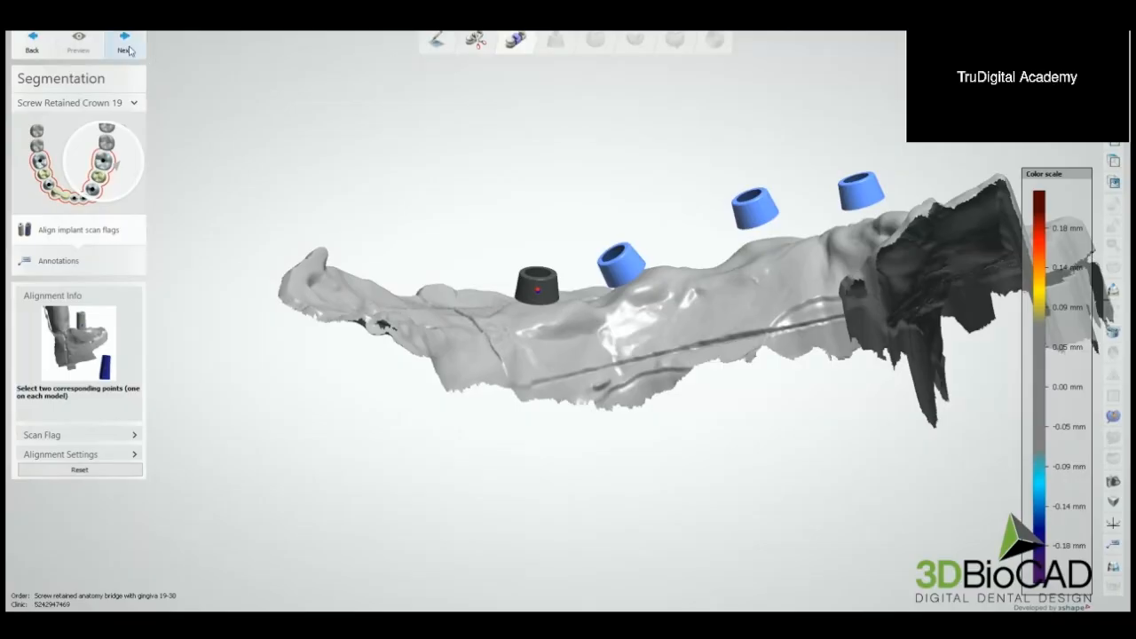
# Step: Align and accept the implant scan flags for Screw Retained Crowns 21 and 24 on their matching caps
pyautogui.click(630, 262)
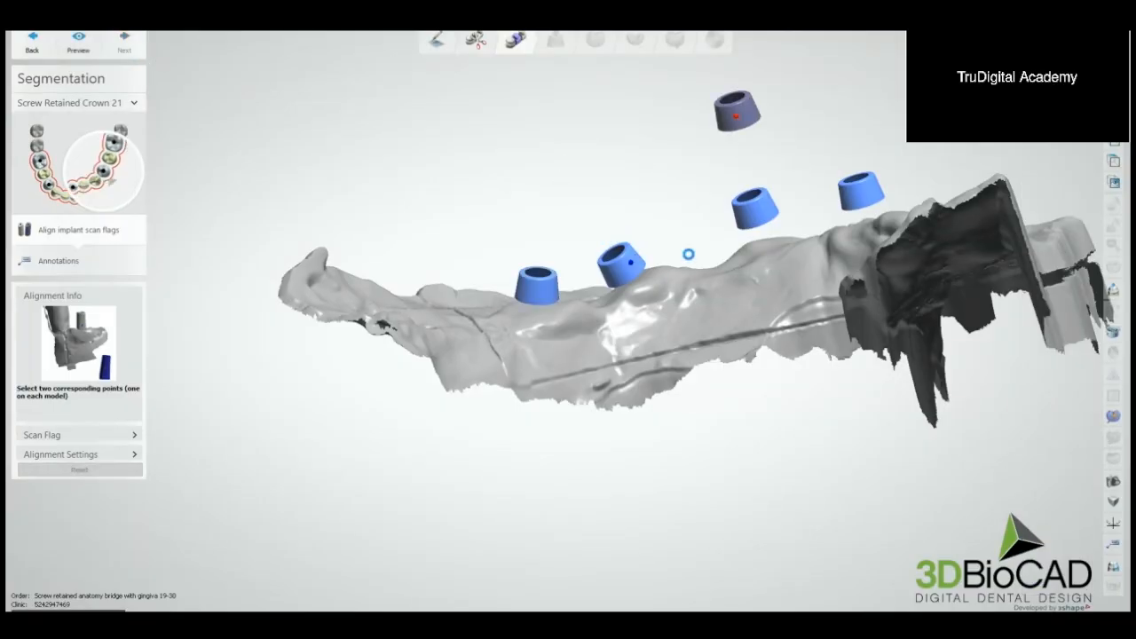
pyautogui.click(683, 346)
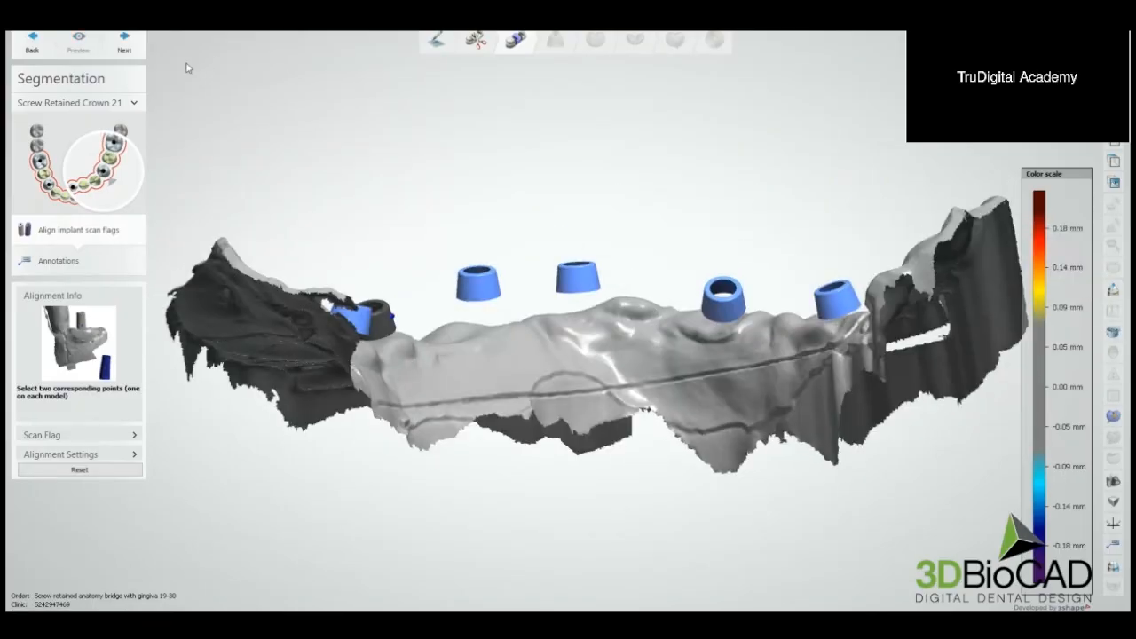
pyautogui.click(124, 42)
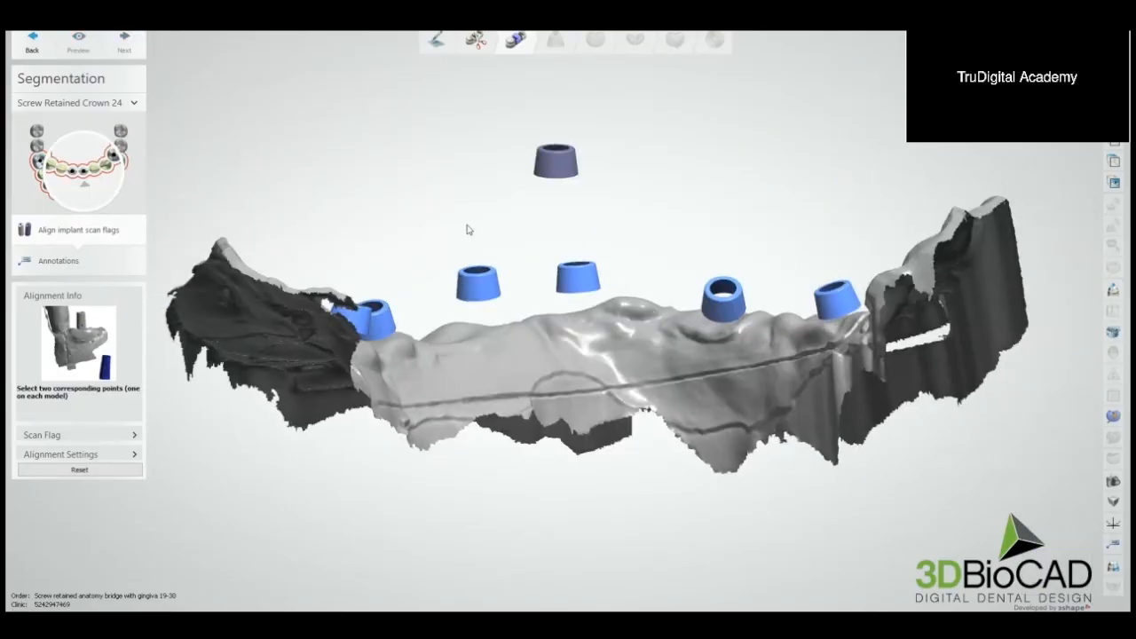
pyautogui.click(477, 287)
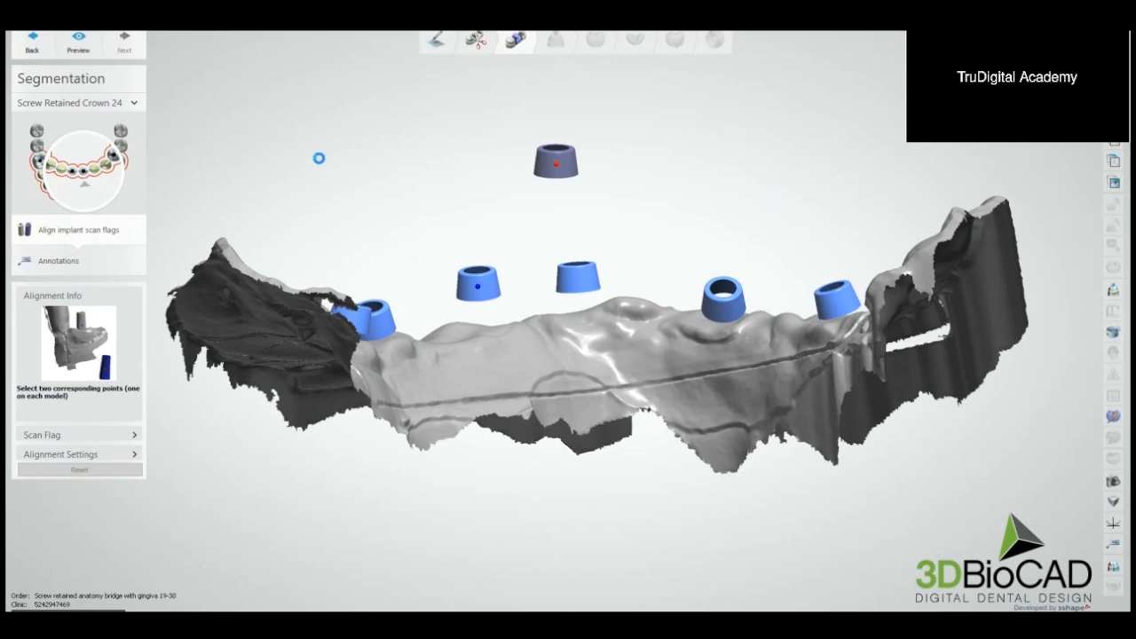
pyautogui.click(679, 347)
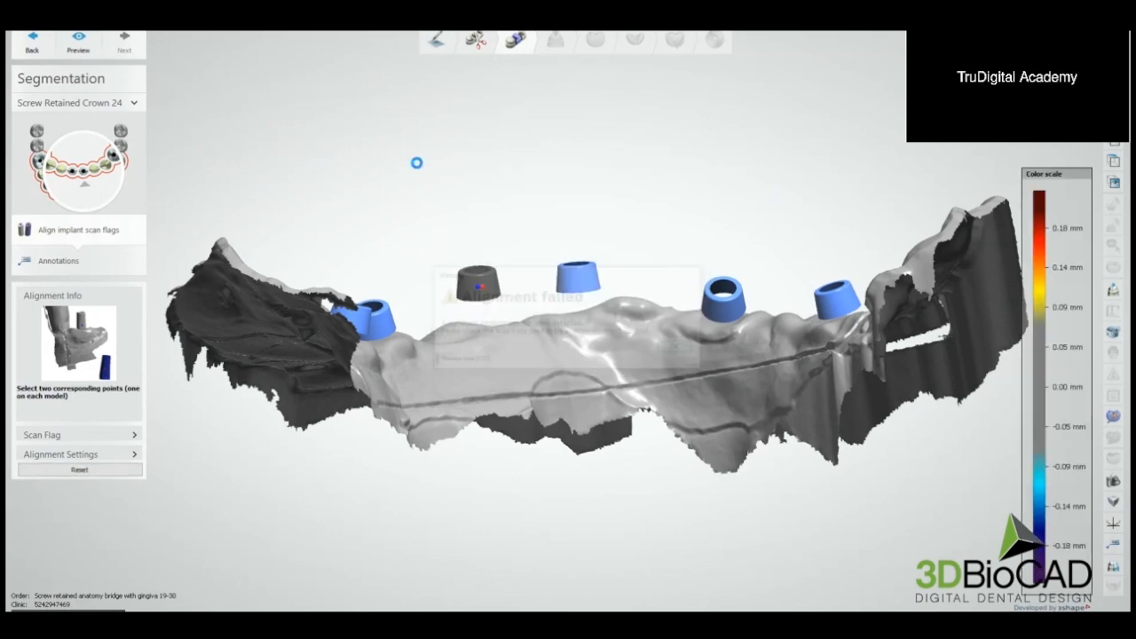
pyautogui.click(124, 41)
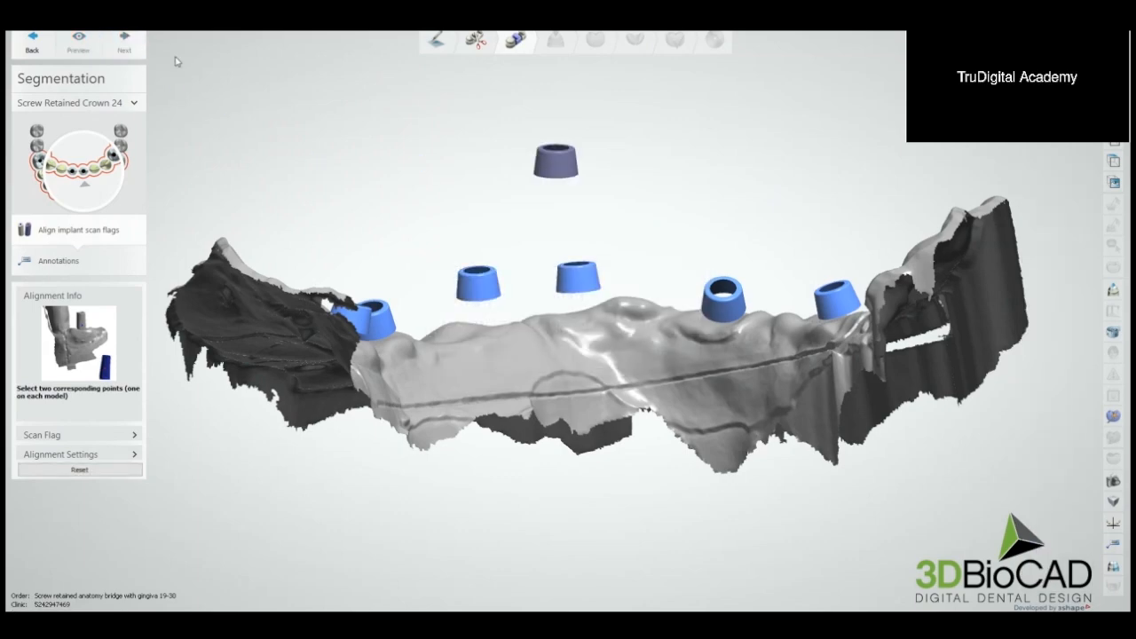
# Step: Align and accept the implant scan flags for Screw Retained Crowns 25 and 28 on their matching caps
pyautogui.click(582, 277)
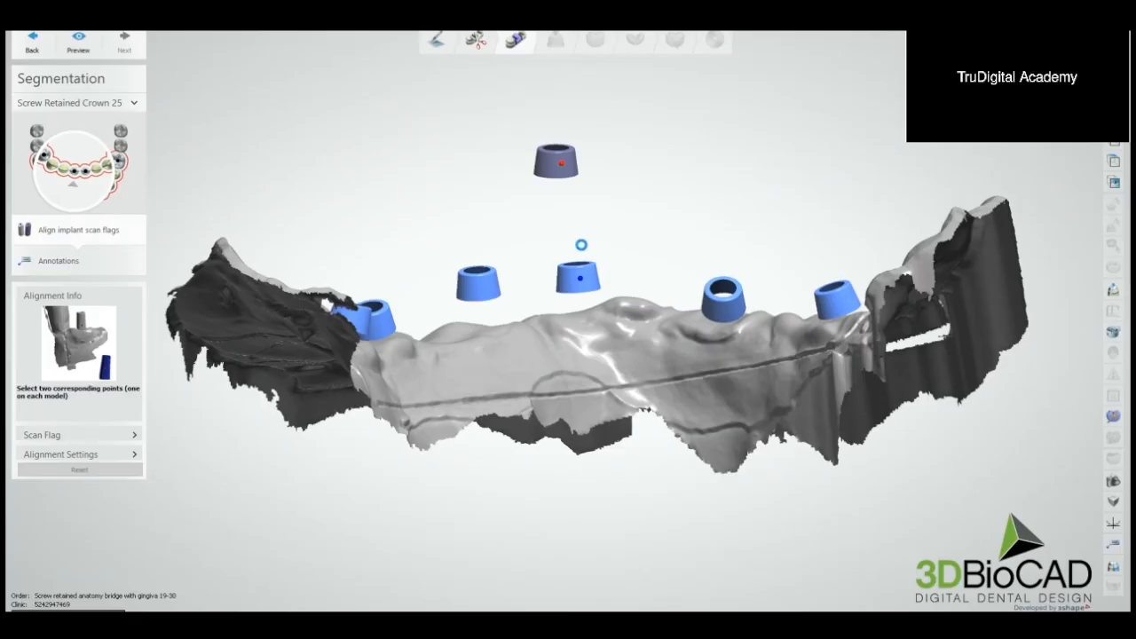
pyautogui.click(677, 346)
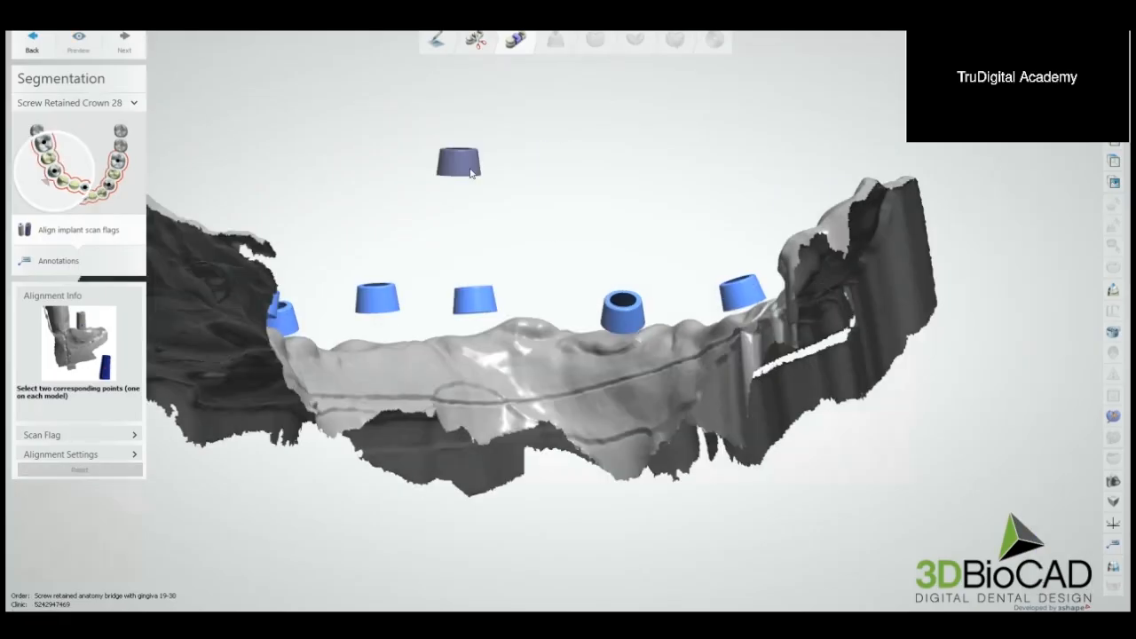
pyautogui.click(620, 315)
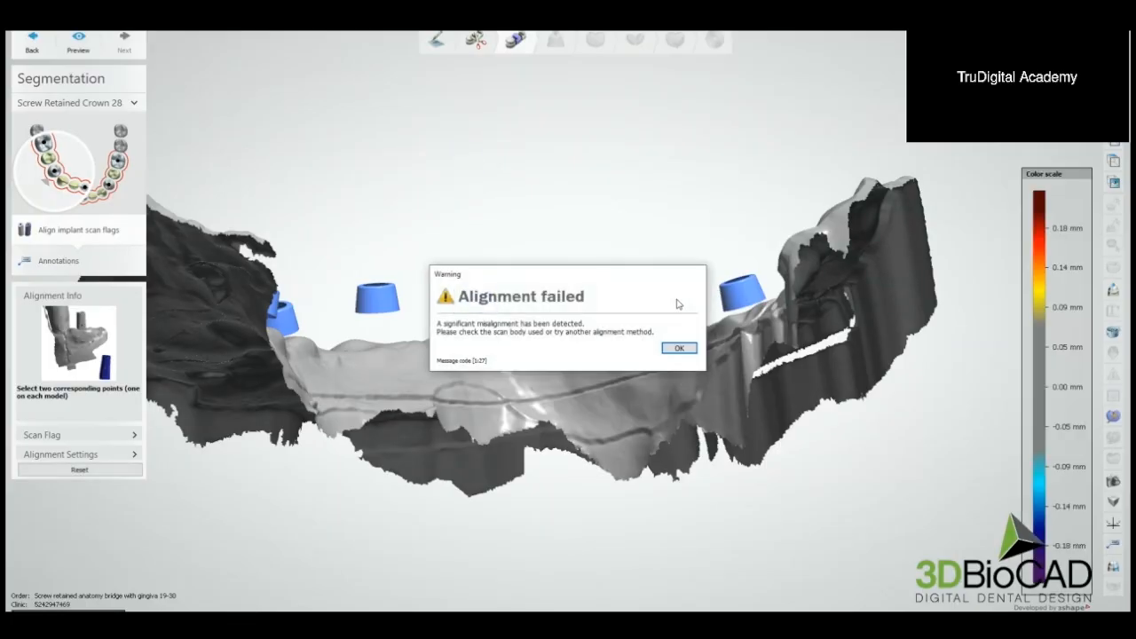
pyautogui.click(679, 348)
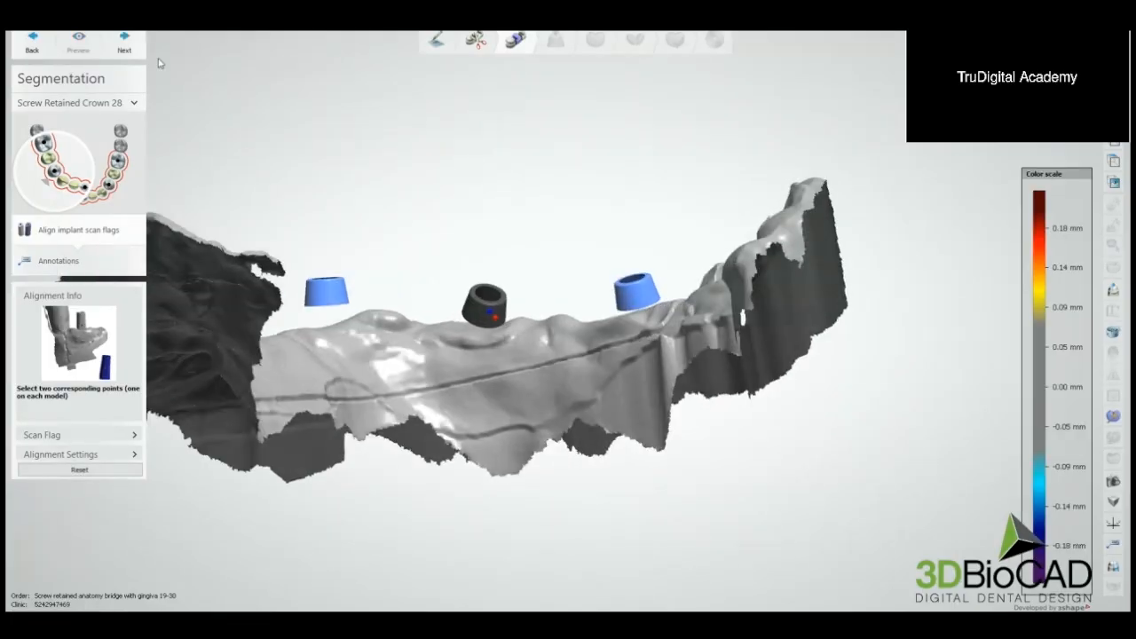
pyautogui.click(125, 42)
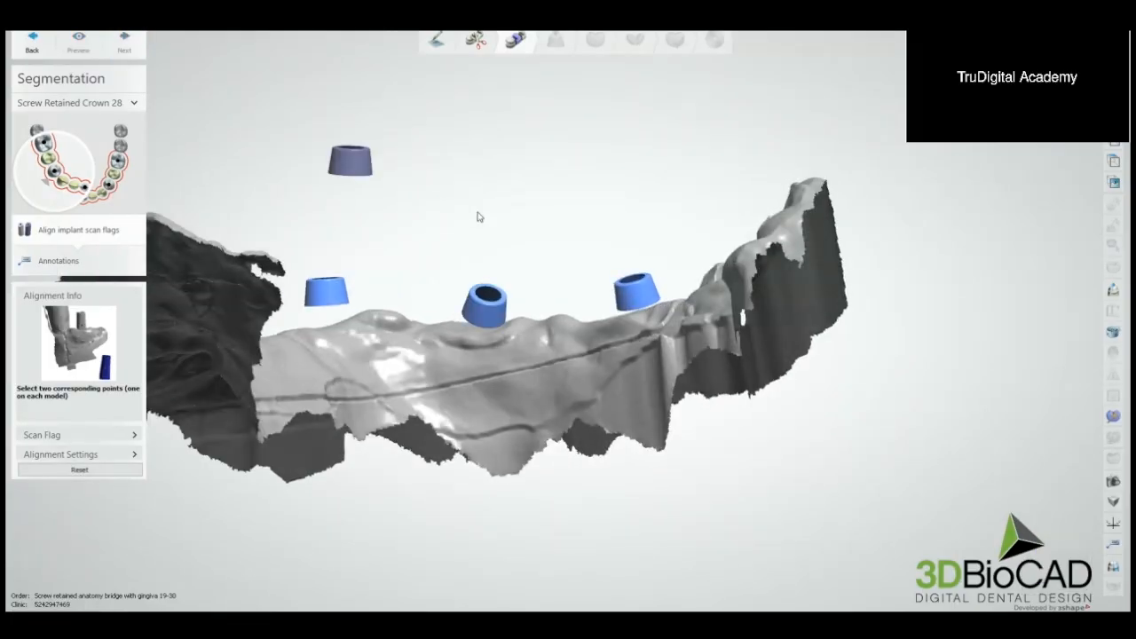
# Step: Align the implant scan flag for Screw Retained Crown 30 to the last remaining cap and accept it
pyautogui.click(350, 166)
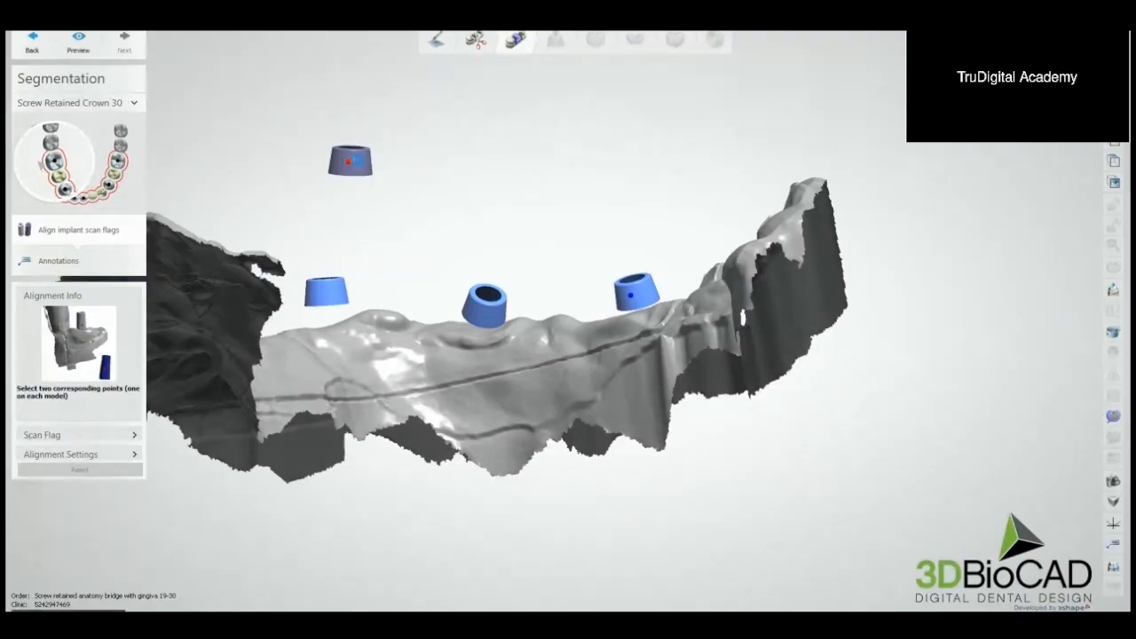
pyautogui.click(679, 350)
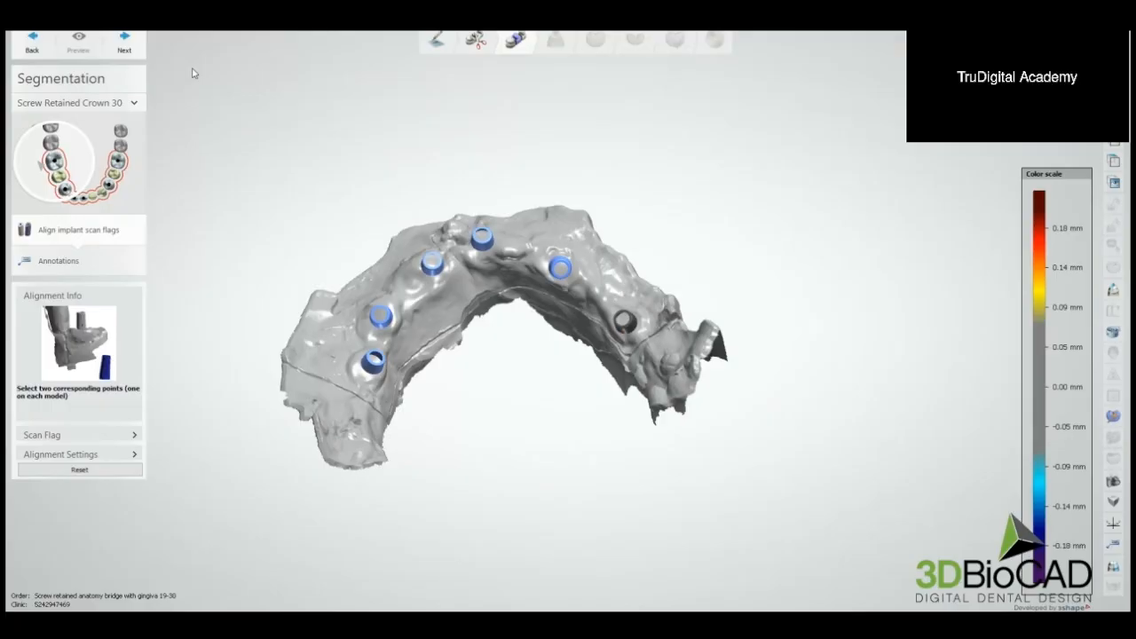
pyautogui.click(126, 43)
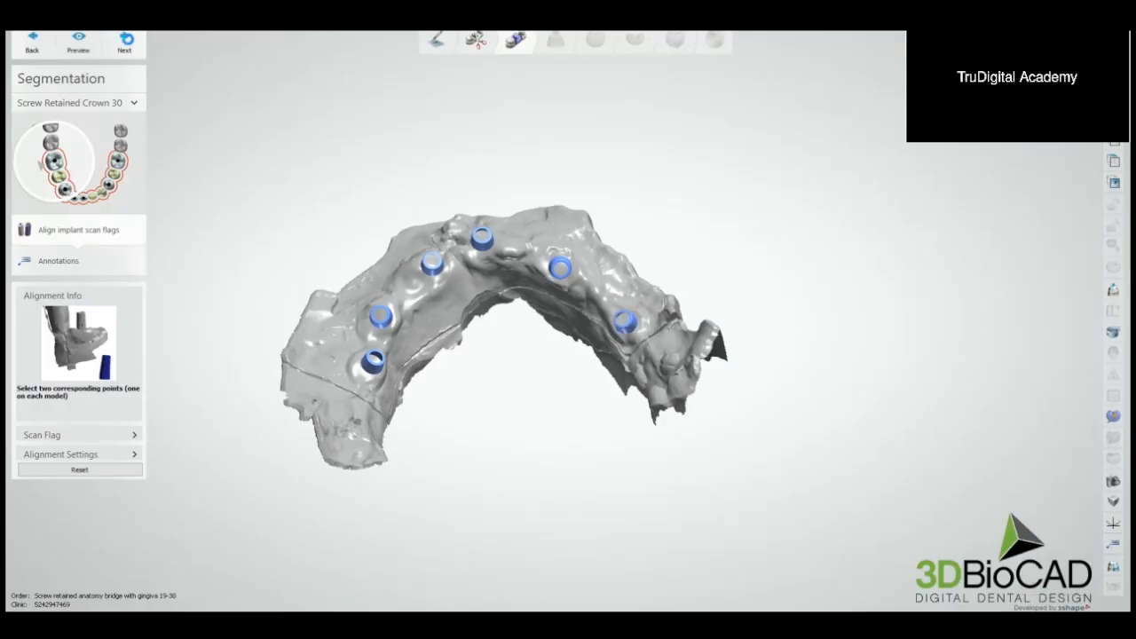
# Step: Complete segmentation, acknowledging the top cap angle warning, and continue to the anatomy design stage
pyautogui.click(126, 43)
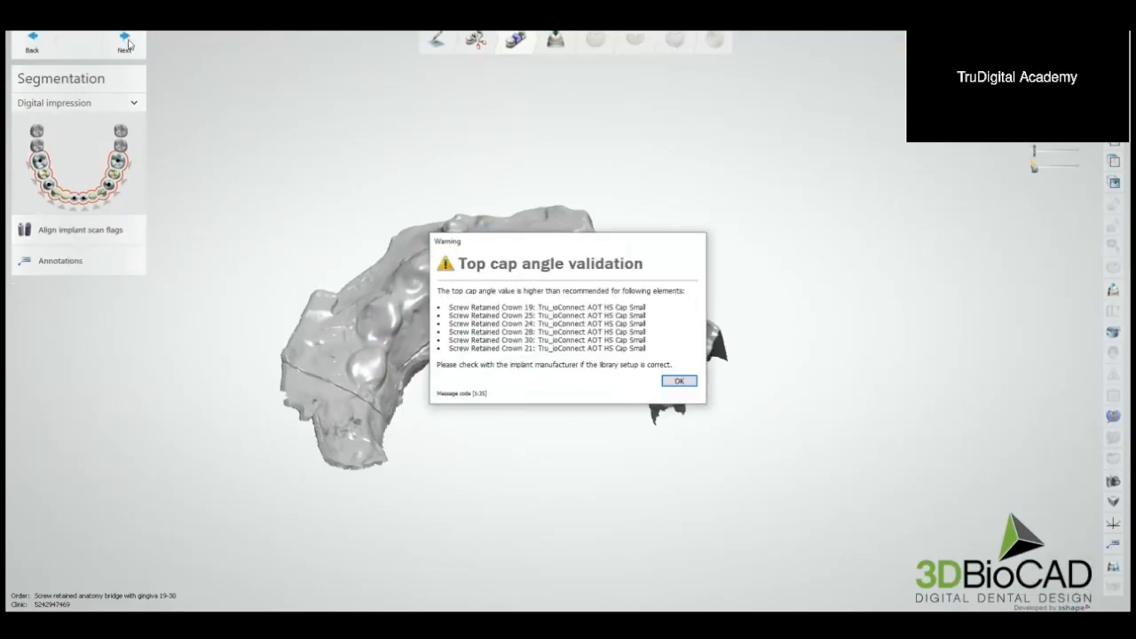
pyautogui.click(679, 382)
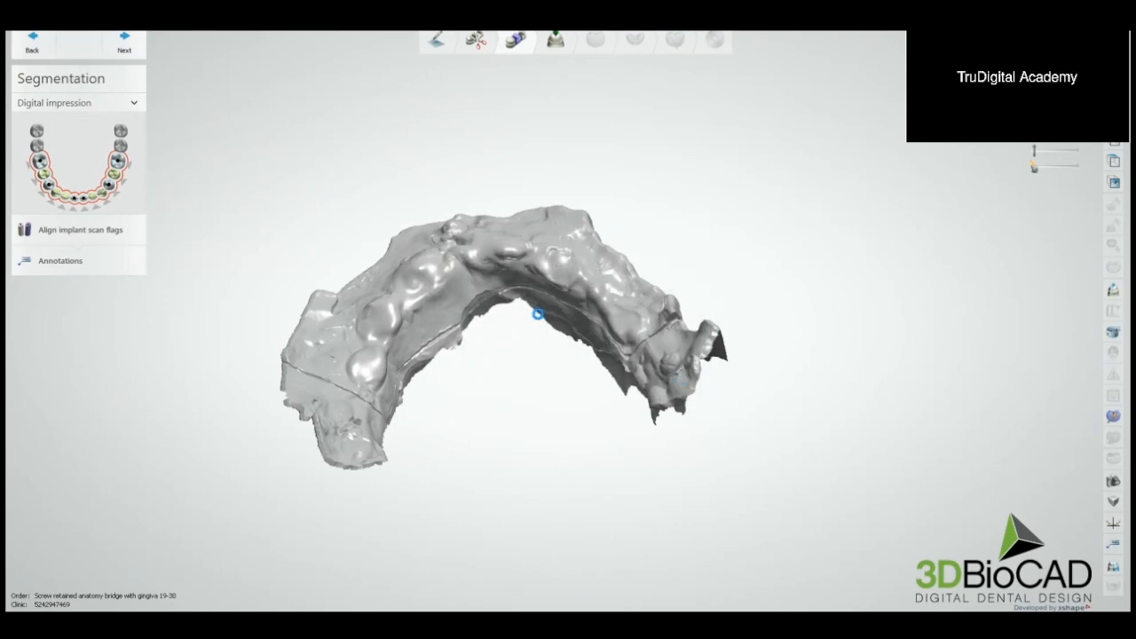
pyautogui.click(563, 344)
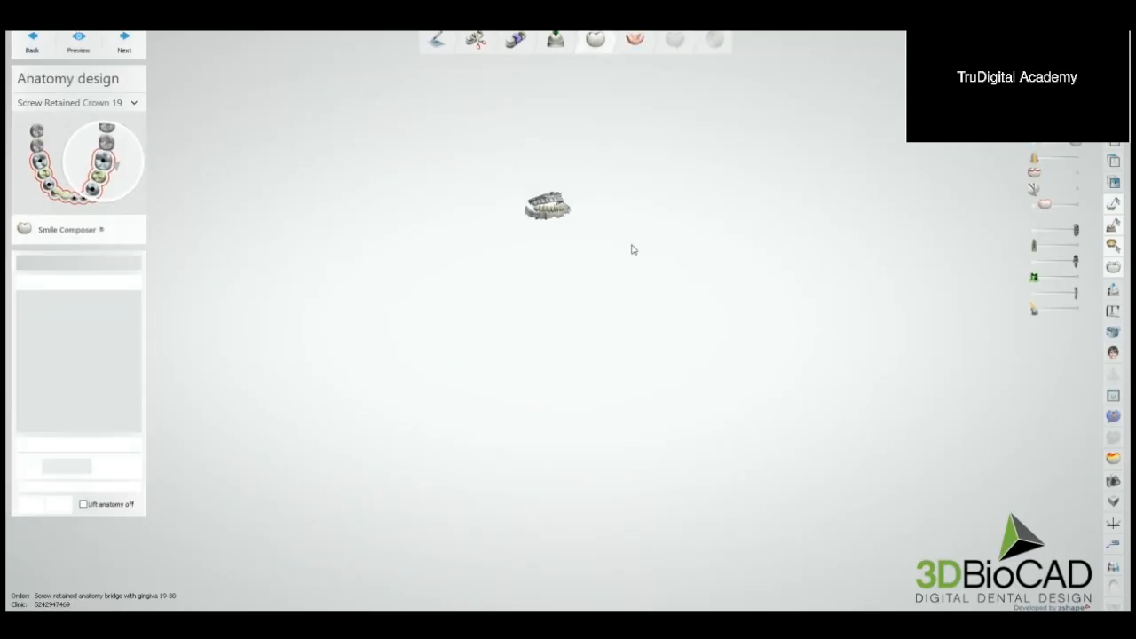
# Step: Move the whole set of lower bridge teeth together about 5.48 mm up and back toward the upper teeth
pyautogui.moveTo(612, 257); pyautogui.dragTo(681, 251, button='middle')
pyautogui.scroll(5, 647, 246)
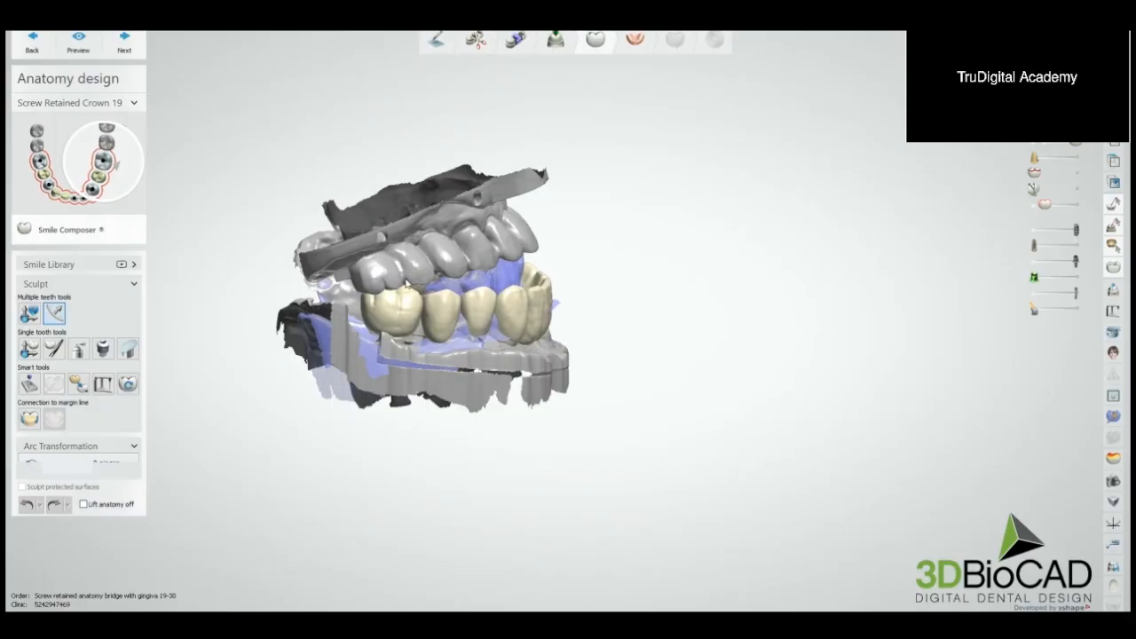
pyautogui.click(31, 316)
pyautogui.moveTo(607, 310); pyautogui.dragTo(602, 362, button='right')
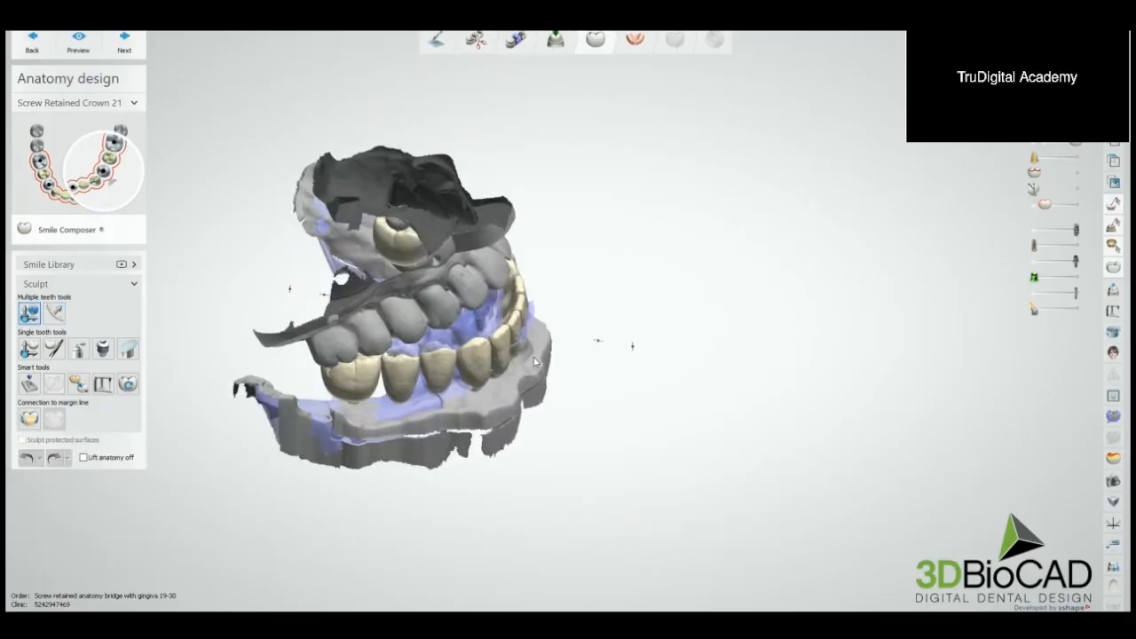
pyautogui.moveTo(536, 339); pyautogui.dragTo(611, 294, button='right')
pyautogui.moveTo(679, 342); pyautogui.dragTo(685, 302, button='right')
pyautogui.scroll(5, 539, 295)
pyautogui.moveTo(535, 305); pyautogui.dragTo(738, 332, button='middle')
pyautogui.scroll(-1, 738, 332)
pyautogui.scroll(1, 737, 332)
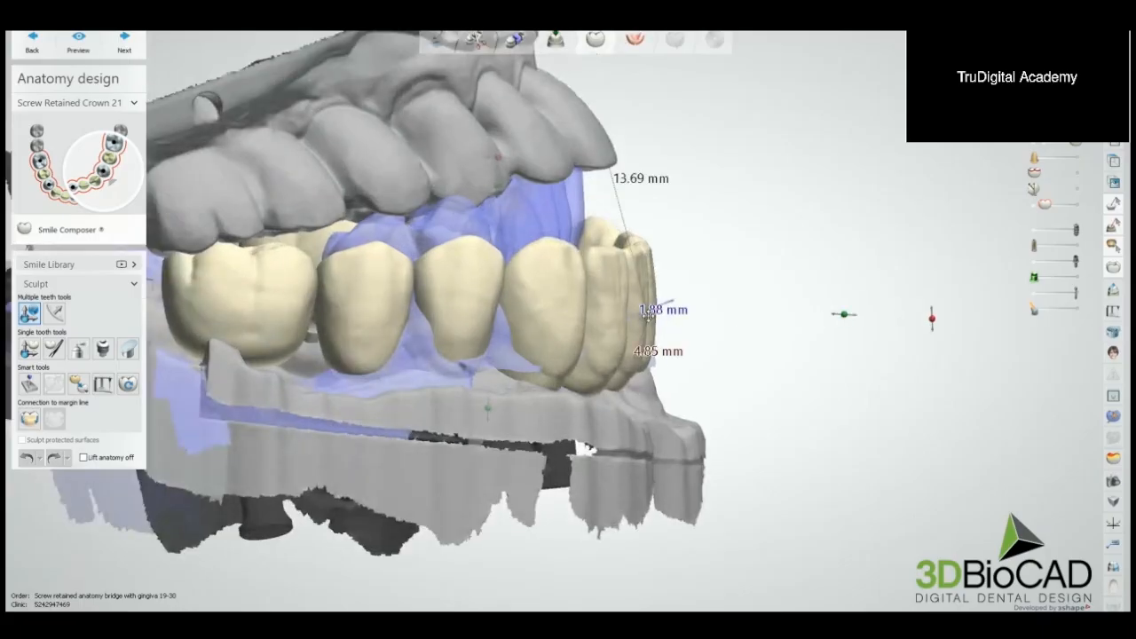
pyautogui.moveTo(649, 316); pyautogui.dragTo(603, 264)
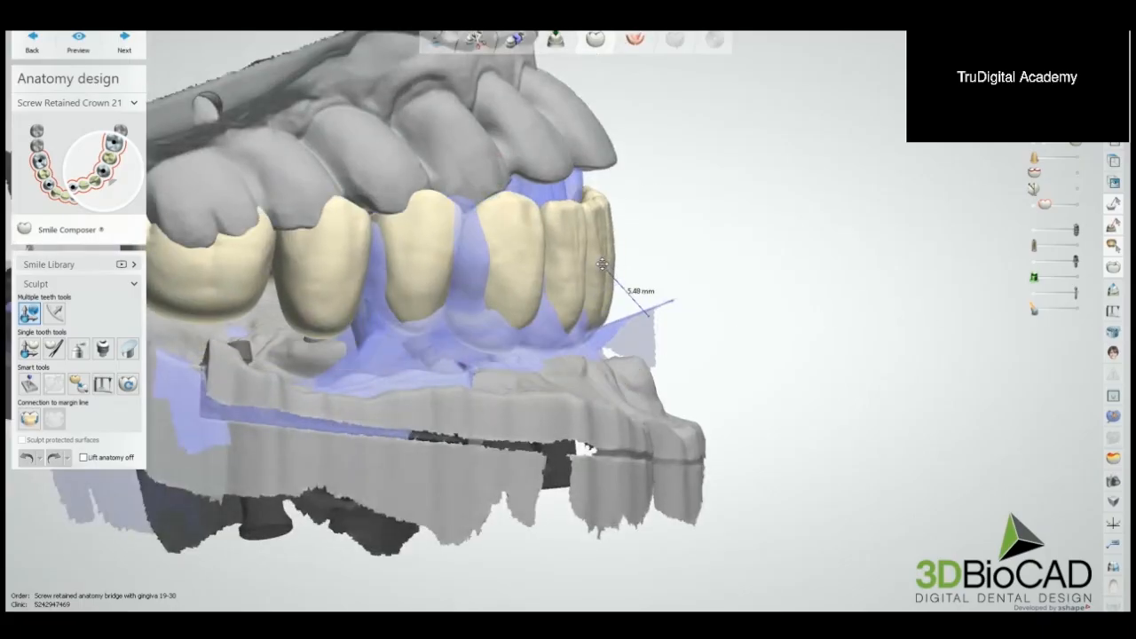
# Step: Adjust the position of the whole lower tooth set over the ridge, checking it from the occlusal and front sides
pyautogui.scroll(-2, 603, 264)
pyautogui.moveTo(497, 249); pyautogui.dragTo(631, 231)
pyautogui.scroll(-5, 657, 245)
pyautogui.moveTo(664, 252); pyautogui.dragTo(577, 272, button='right')
pyautogui.scroll(3, 571, 249)
pyautogui.moveTo(573, 239)
pyautogui.mouseDown()
pyautogui.moveTo(581, 277)
pyautogui.moveTo(557, 277)
pyautogui.moveTo(561, 238)
pyautogui.mouseUp()
pyautogui.moveTo(560, 238); pyautogui.dragTo(586, 307, button='right')
pyautogui.moveTo(633, 279); pyautogui.dragTo(609, 334, button='right')
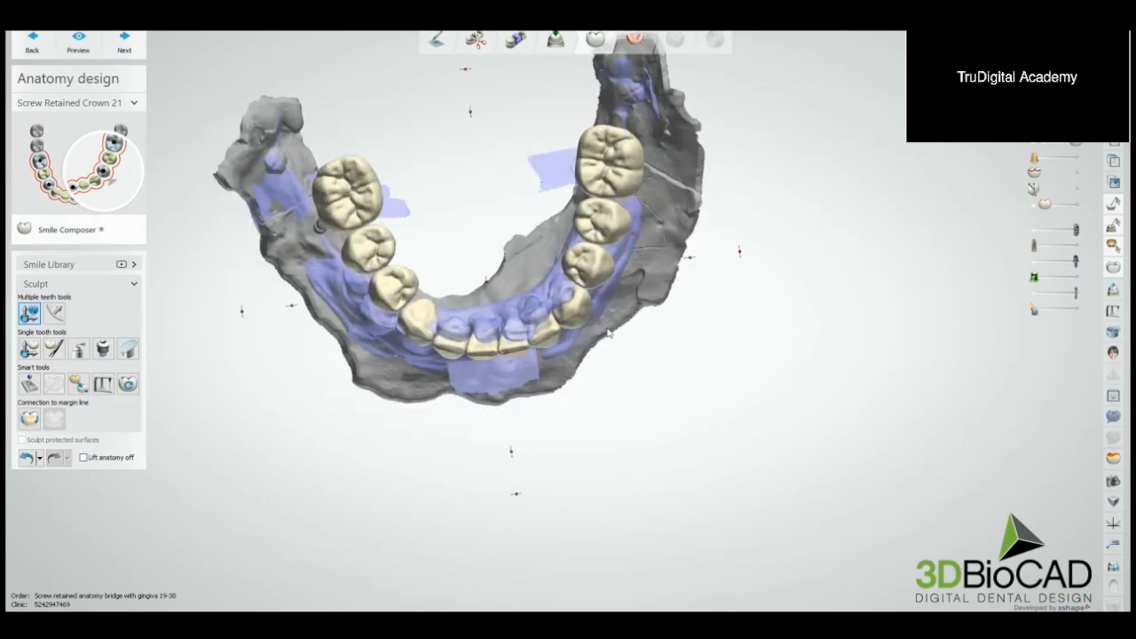
pyautogui.moveTo(741, 258)
pyautogui.mouseDown(button='right')
pyautogui.moveTo(748, 234)
pyautogui.moveTo(736, 238)
pyautogui.moveTo(791, 340)
pyautogui.moveTo(798, 325)
pyautogui.moveTo(770, 313)
pyautogui.moveTo(727, 261)
pyautogui.moveTo(751, 253)
pyautogui.moveTo(745, 263)
pyautogui.mouseUp(button='right')
pyautogui.scroll(2, 737, 262)
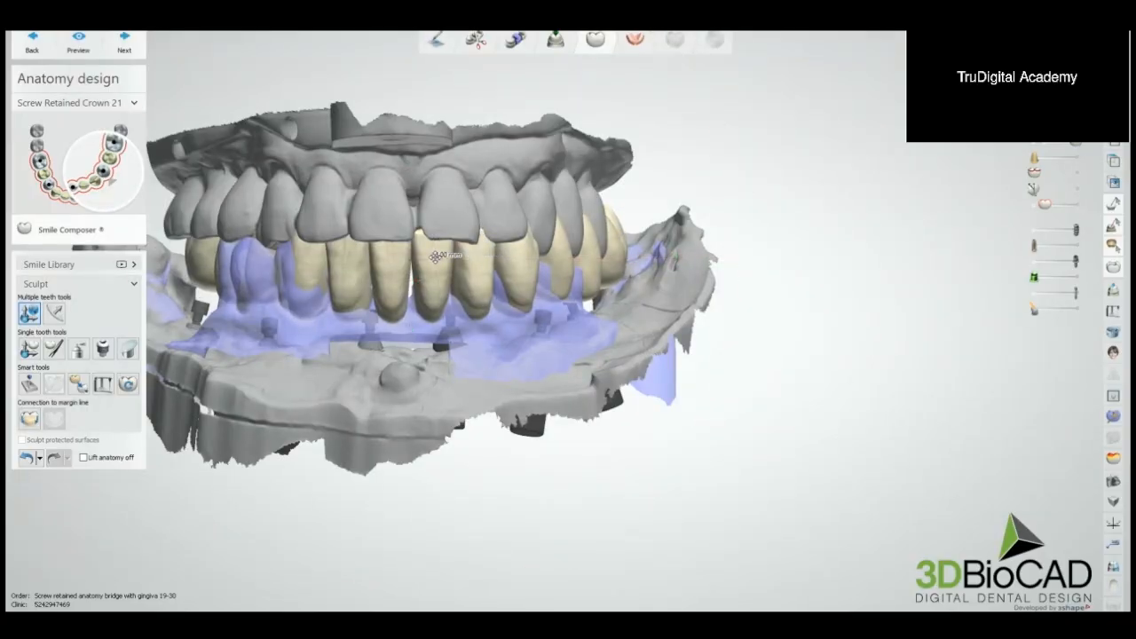
# Step: Fine-tune the whole lower tooth set from the front while toggling the upper jaw's visibility
pyautogui.scroll(-3, 479, 291)
pyautogui.press('a')
pyautogui.moveTo(479, 291); pyautogui.dragTo(451, 275, button='right')
pyautogui.press('a')
pyautogui.press('a')
pyautogui.scroll(3, 451, 275)
pyautogui.scroll(2, 451, 276)
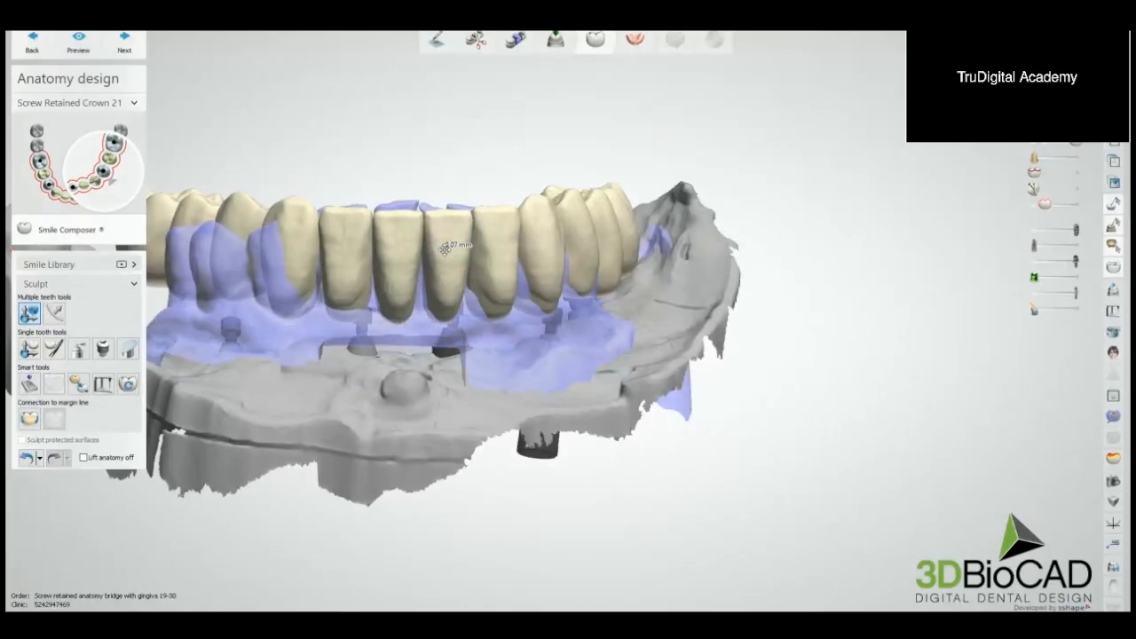
# Step: Use a three-piece arc transformation on the lower teeth to reposition the end molar on one side against the upper jaw
pyautogui.moveTo(445, 249); pyautogui.dragTo(571, 367, button='right')
pyautogui.scroll(-5, 583, 392)
pyautogui.moveTo(570, 366); pyautogui.dragTo(551, 338, button='middle')
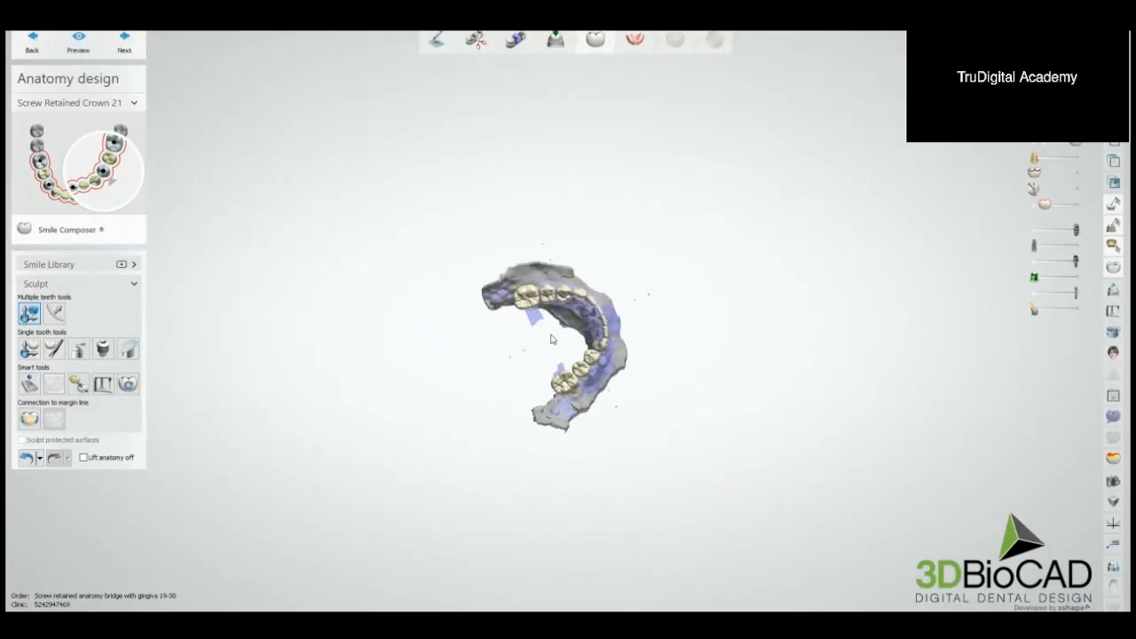
pyautogui.scroll(6, 551, 338)
pyautogui.click(54, 312)
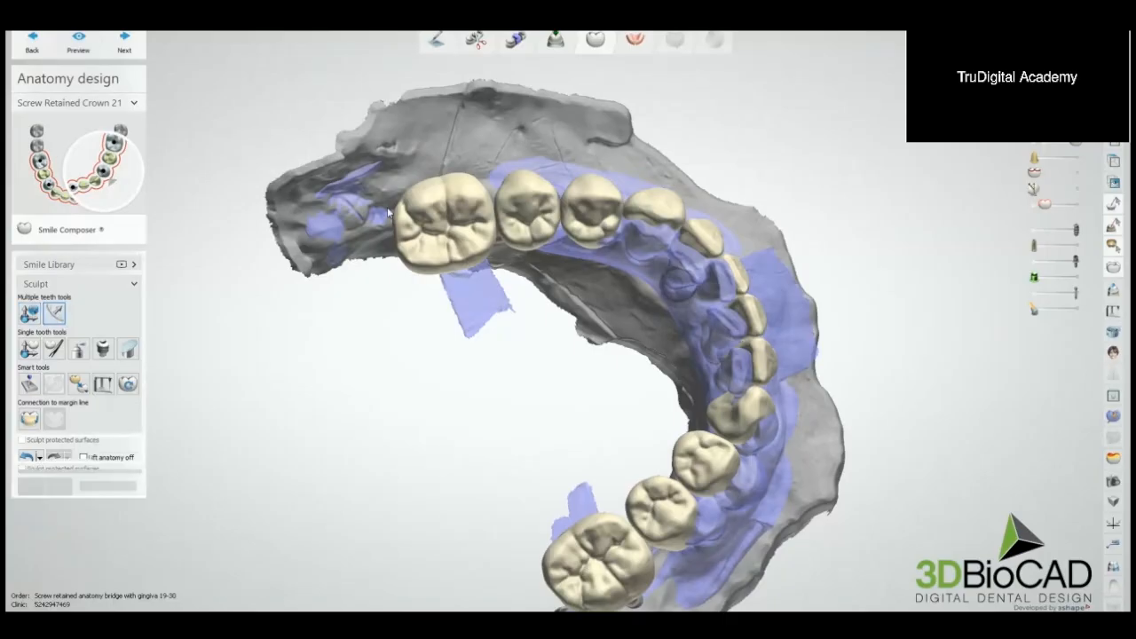
pyautogui.moveTo(442, 228); pyautogui.dragTo(450, 206)
pyautogui.scroll(-5, 453, 209)
pyautogui.moveTo(452, 210); pyautogui.dragTo(436, 232, button='right')
pyautogui.scroll(6, 436, 232)
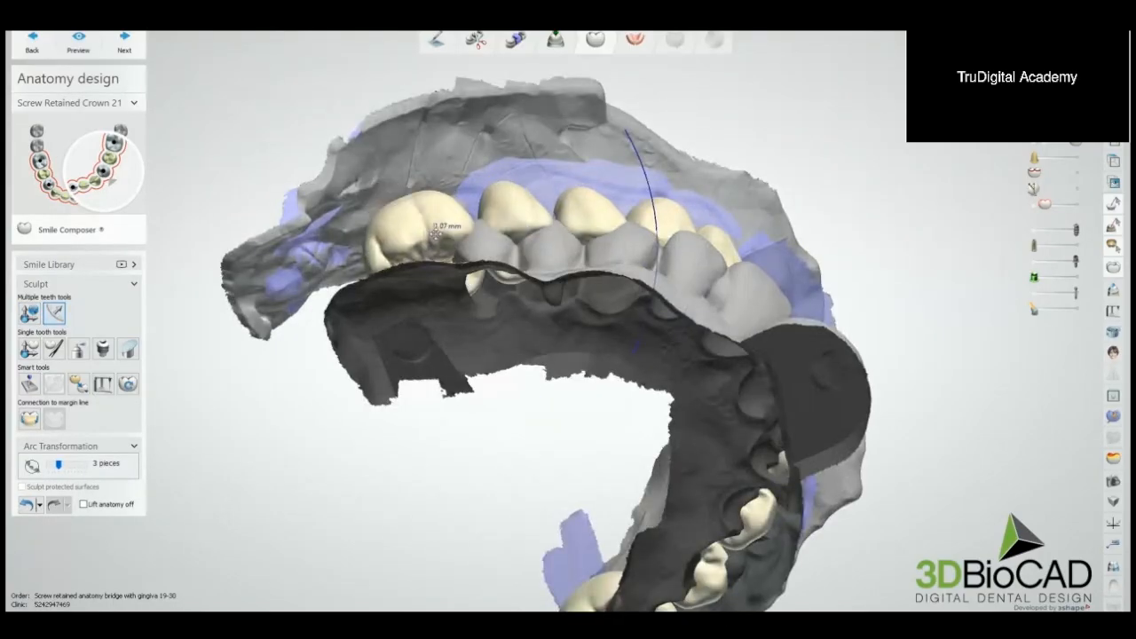
pyautogui.moveTo(436, 232); pyautogui.dragTo(434, 237)
# Step: Reposition the opposite end molar with the arc transformation, lowering it away from the upper teeth in side view
pyautogui.scroll(-5, 435, 237)
pyautogui.moveTo(435, 237); pyautogui.dragTo(520, 391, button='right')
pyautogui.press('a')
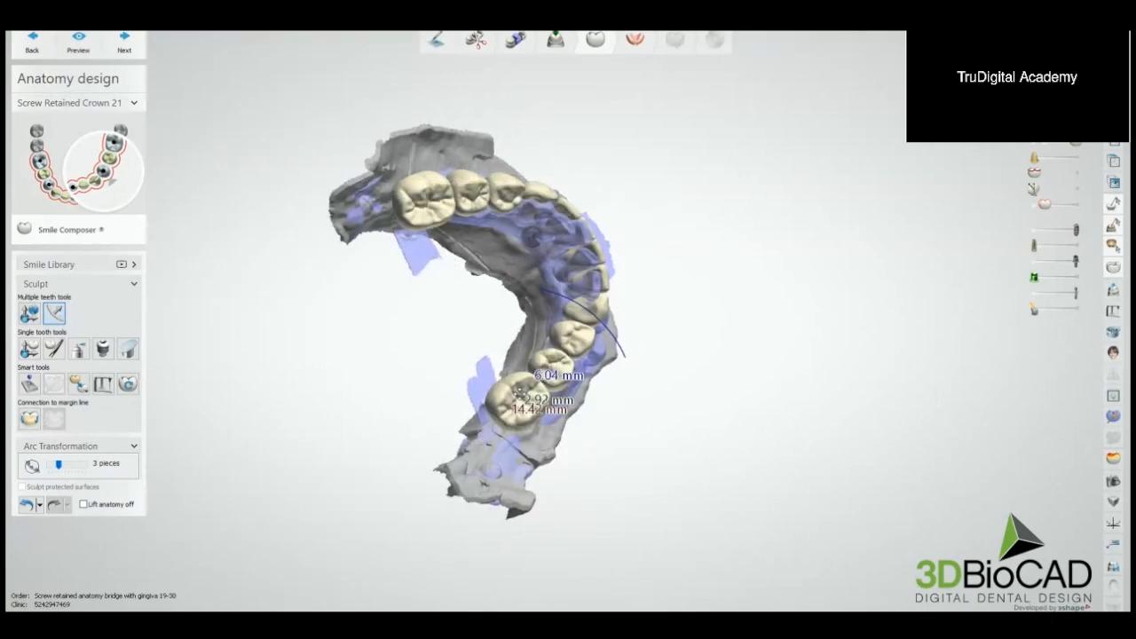
pyautogui.moveTo(520, 390); pyautogui.dragTo(527, 398)
pyautogui.scroll(-4, 528, 399)
pyautogui.moveTo(527, 399); pyautogui.dragTo(432, 306, button='right')
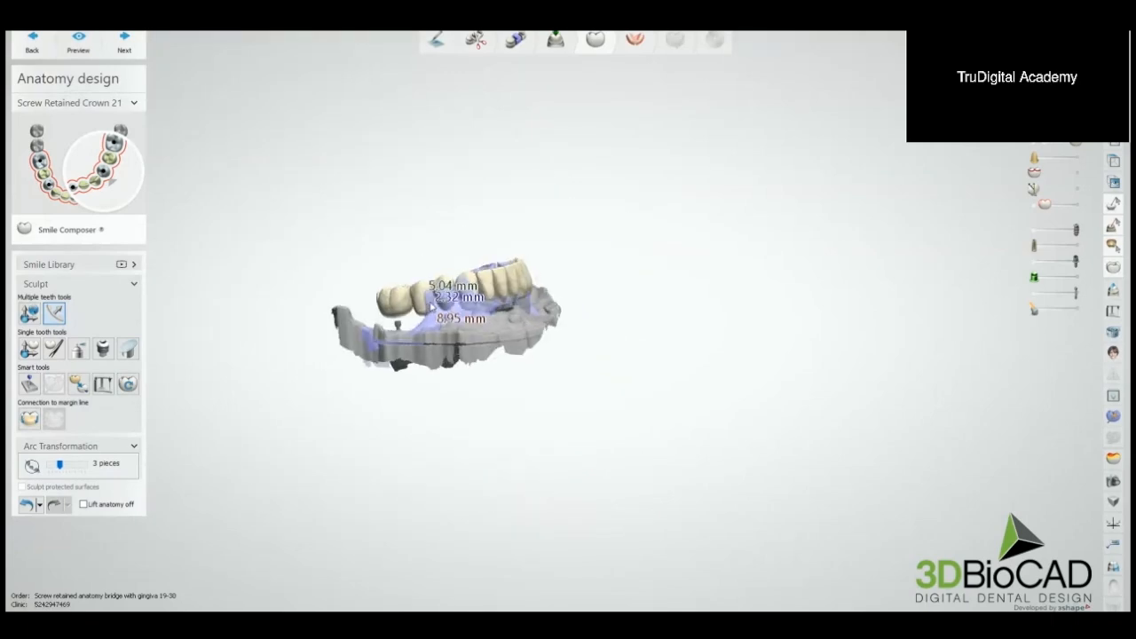
pyautogui.scroll(5, 435, 305)
pyautogui.press('a')
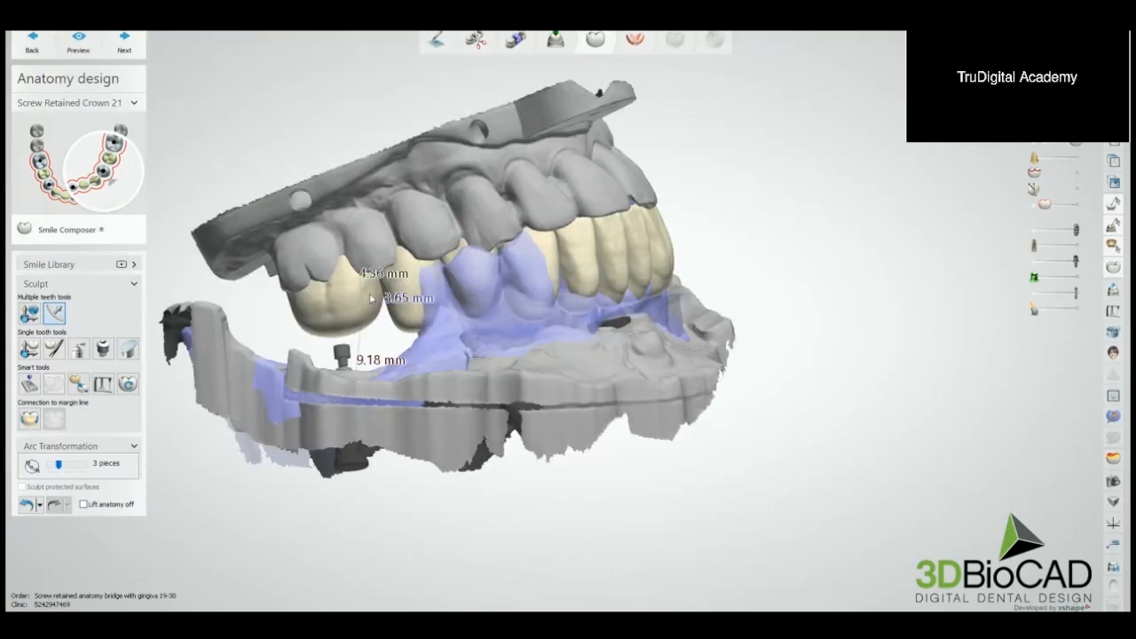
pyautogui.moveTo(357, 289); pyautogui.dragTo(360, 306)
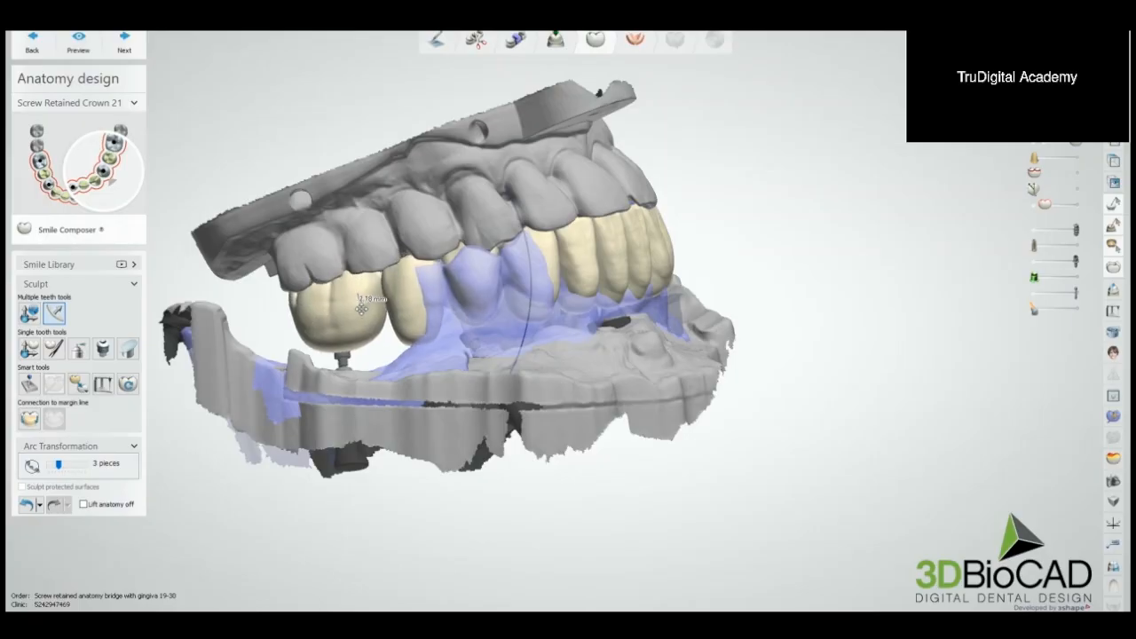
# Step: Fine-tune the position of the whole lower tooth set, checking it from the side and from the occlusal view
pyautogui.scroll(-5, 362, 307)
pyautogui.moveTo(467, 314); pyautogui.dragTo(383, 369, button='right')
pyautogui.click(29, 312)
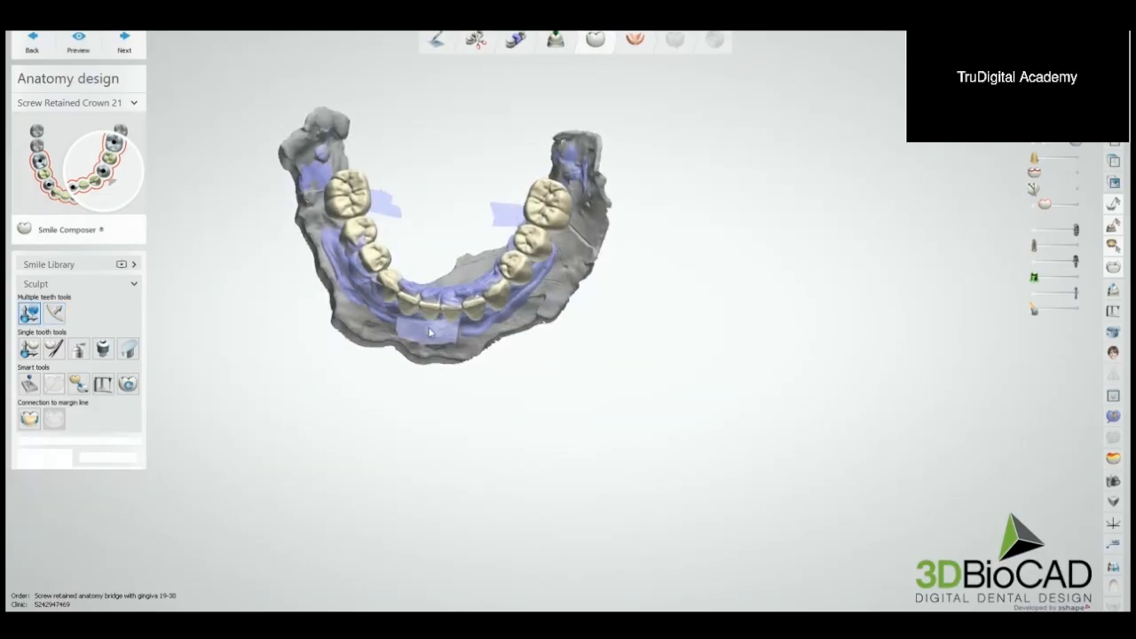
pyautogui.moveTo(432, 333); pyautogui.dragTo(578, 306, button='right')
pyautogui.scroll(3, 657, 305)
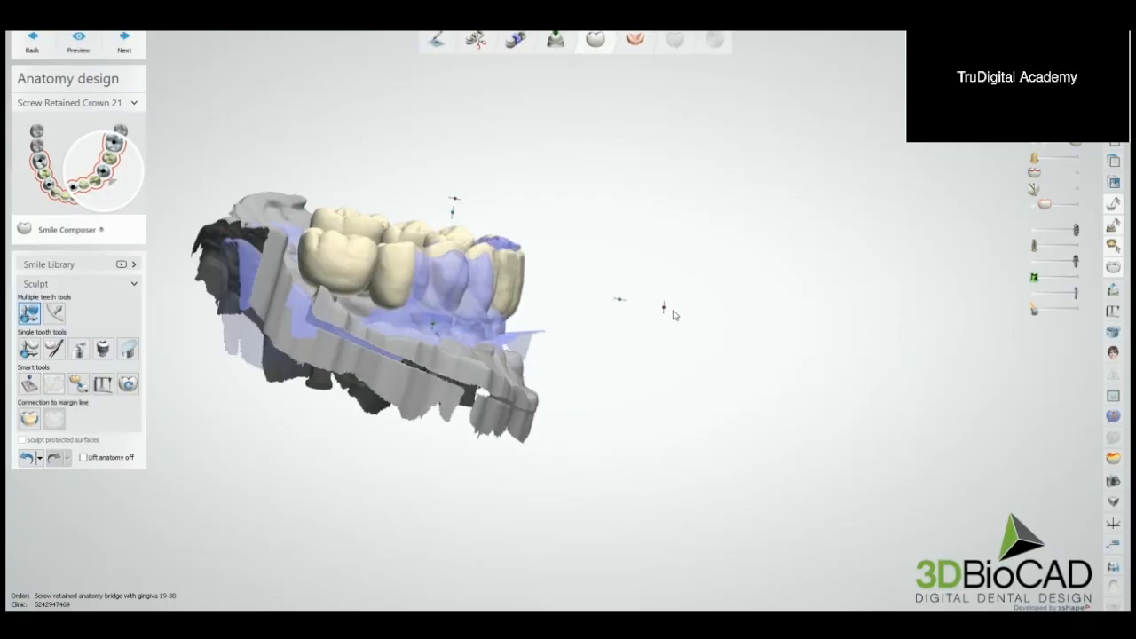
pyautogui.moveTo(669, 310); pyautogui.dragTo(551, 311, button='right')
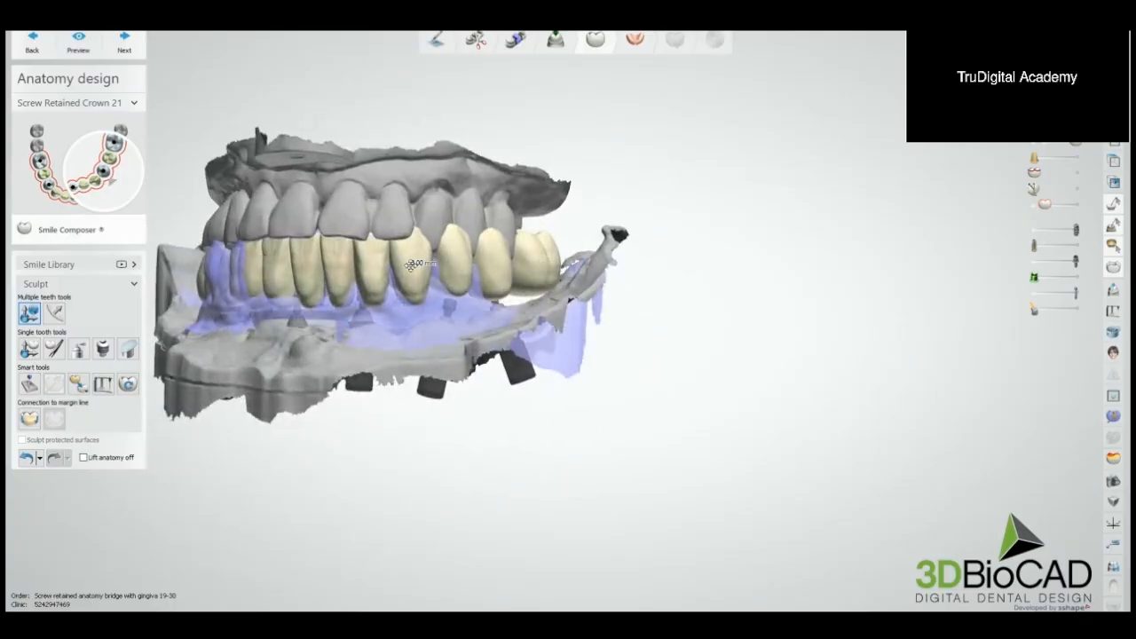
pyautogui.moveTo(411, 265); pyautogui.dragTo(460, 374, button='right')
pyautogui.scroll(-3, 604, 284)
pyautogui.scroll(5, 655, 278)
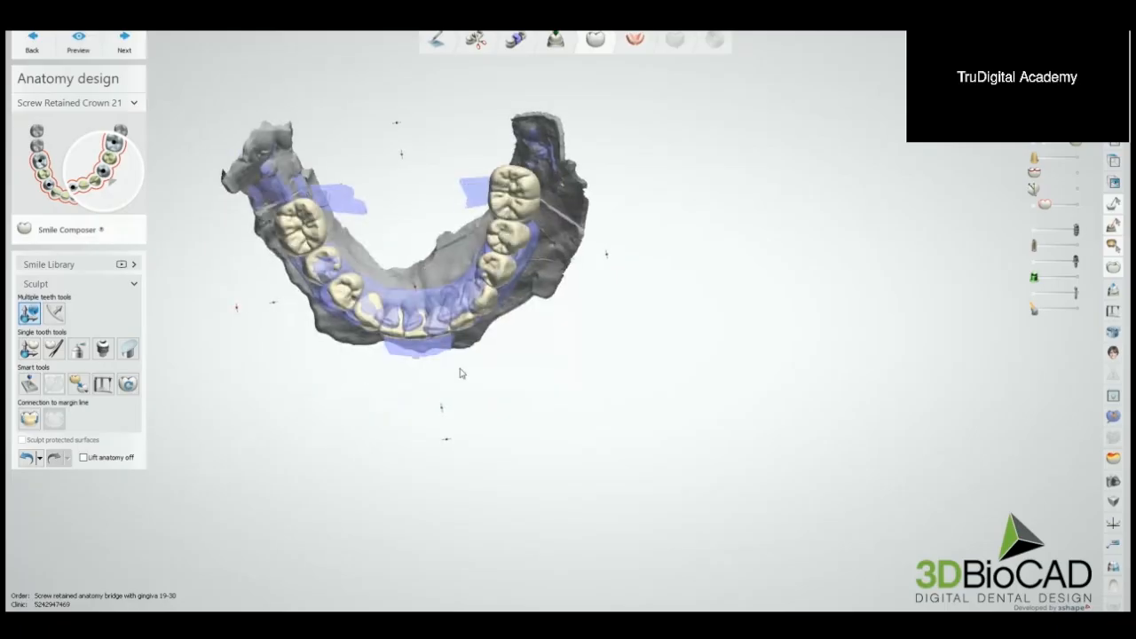
# Step: Finish the anatomy design and continue to the gingiva design stage
pyautogui.click(124, 44)
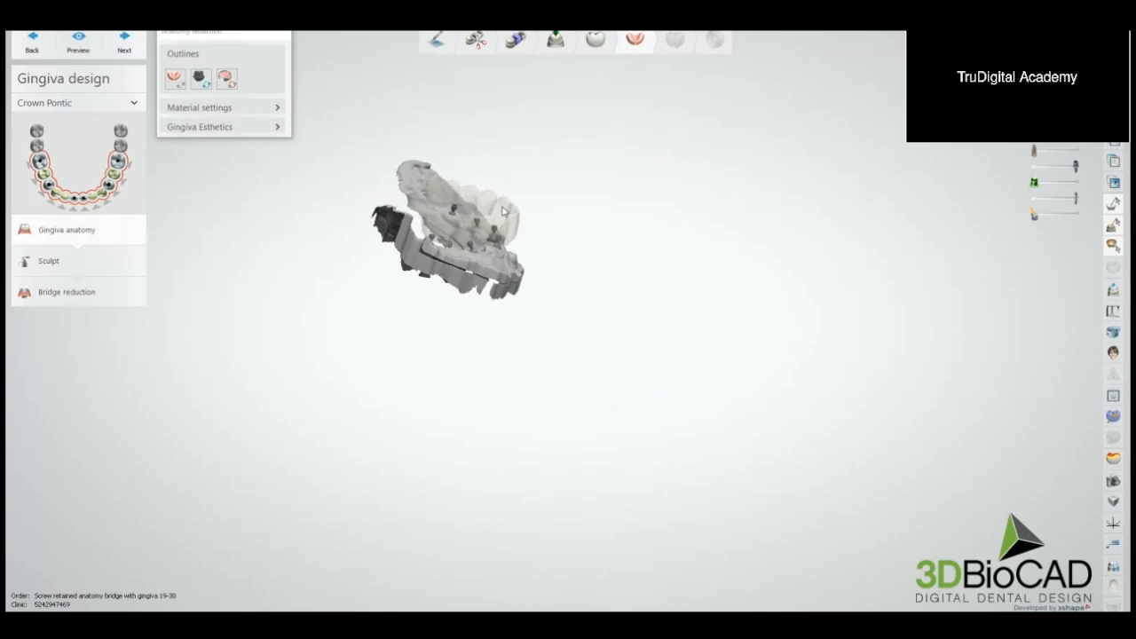
pyautogui.moveTo(504, 212)
pyautogui.mouseDown(button='right')
pyautogui.moveTo(480, 258)
pyautogui.moveTo(426, 261)
pyautogui.moveTo(391, 241)
pyautogui.mouseUp(button='right')
pyautogui.scroll(4, 402, 231)
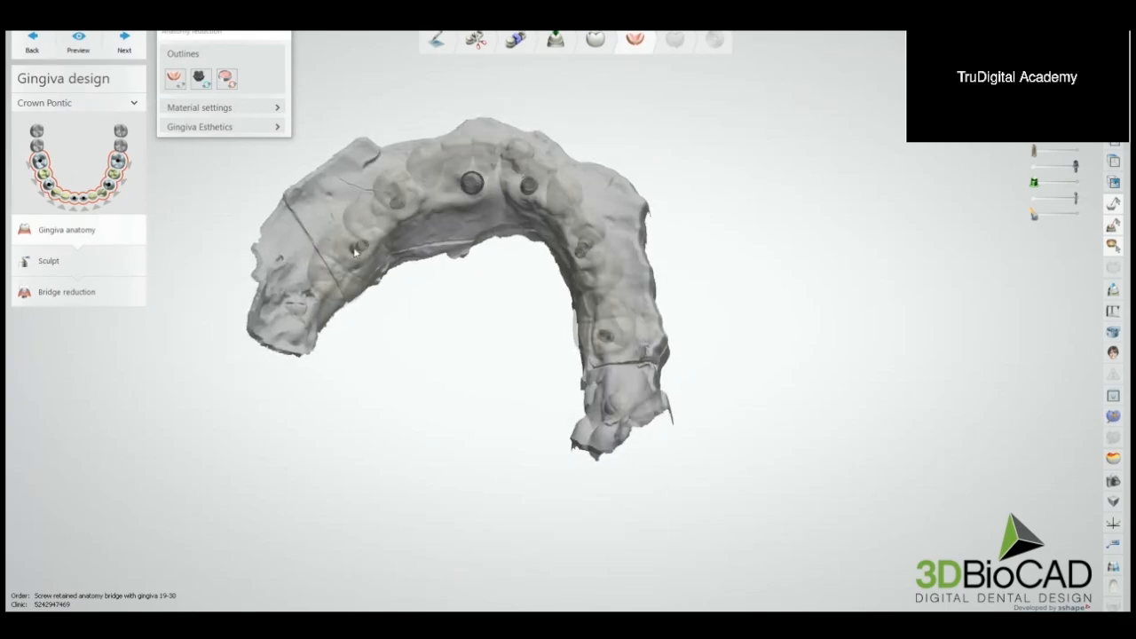
# Step: Draw a closed eight-point outline on the gingiva around the rearmost implant on the first side, between the molar and premolar
pyautogui.click(201, 78)
pyautogui.scroll(8, 430, 222)
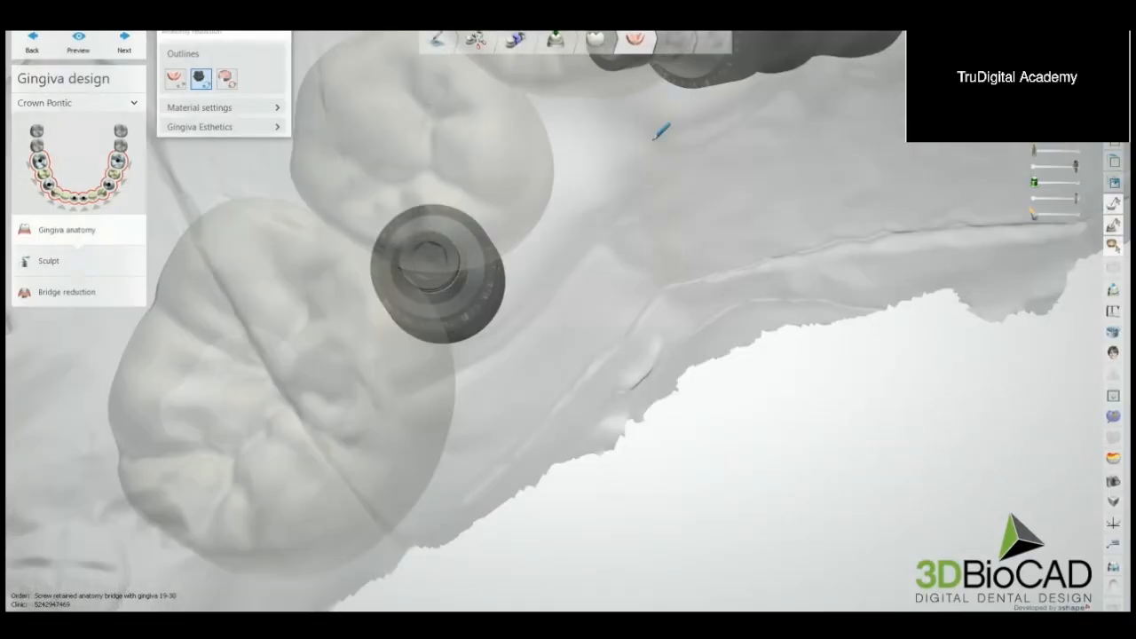
pyautogui.moveTo(657, 137); pyautogui.dragTo(577, 174, button='right')
pyautogui.click(437, 181)
pyautogui.click(373, 233)
pyautogui.click(391, 304)
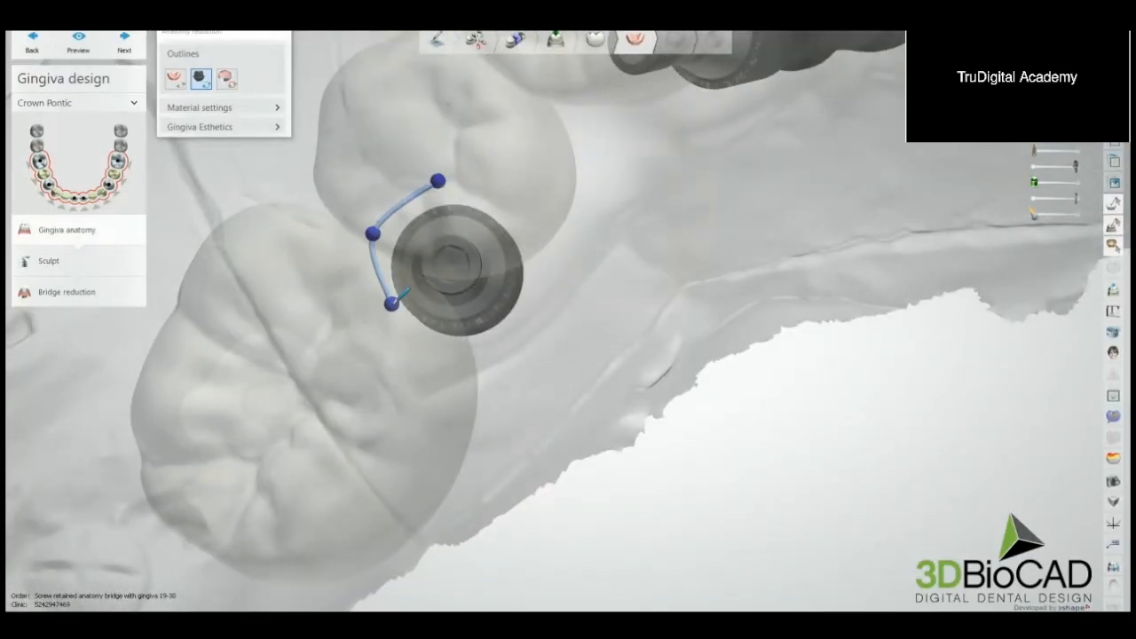
pyautogui.click(419, 337)
pyautogui.click(465, 343)
pyautogui.click(523, 330)
pyautogui.click(539, 258)
pyautogui.click(516, 200)
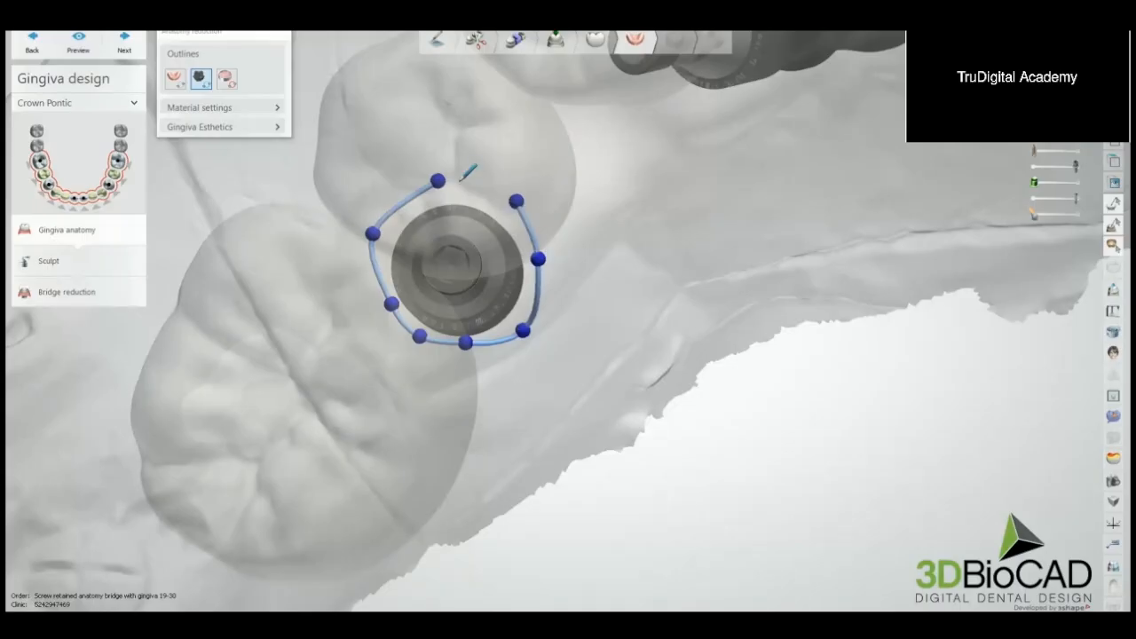
pyautogui.click(437, 181)
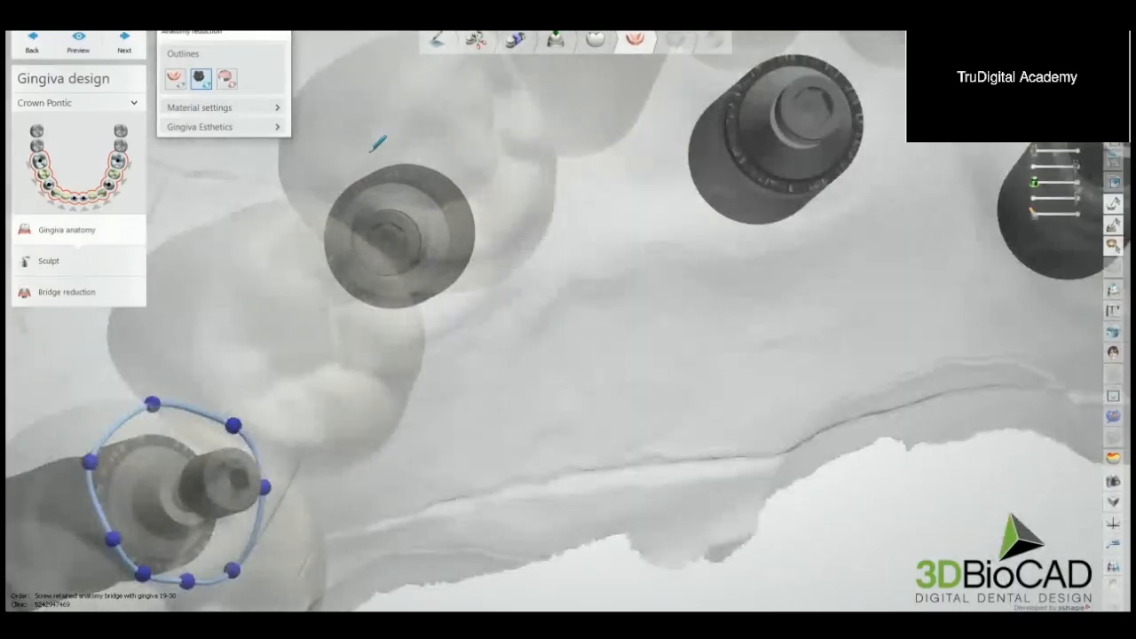
# Step: Draw a closed eight-point outline around the next implant forward on the same side, beneath the premolar area
pyautogui.click(367, 153)
pyautogui.click(329, 195)
pyautogui.click(301, 245)
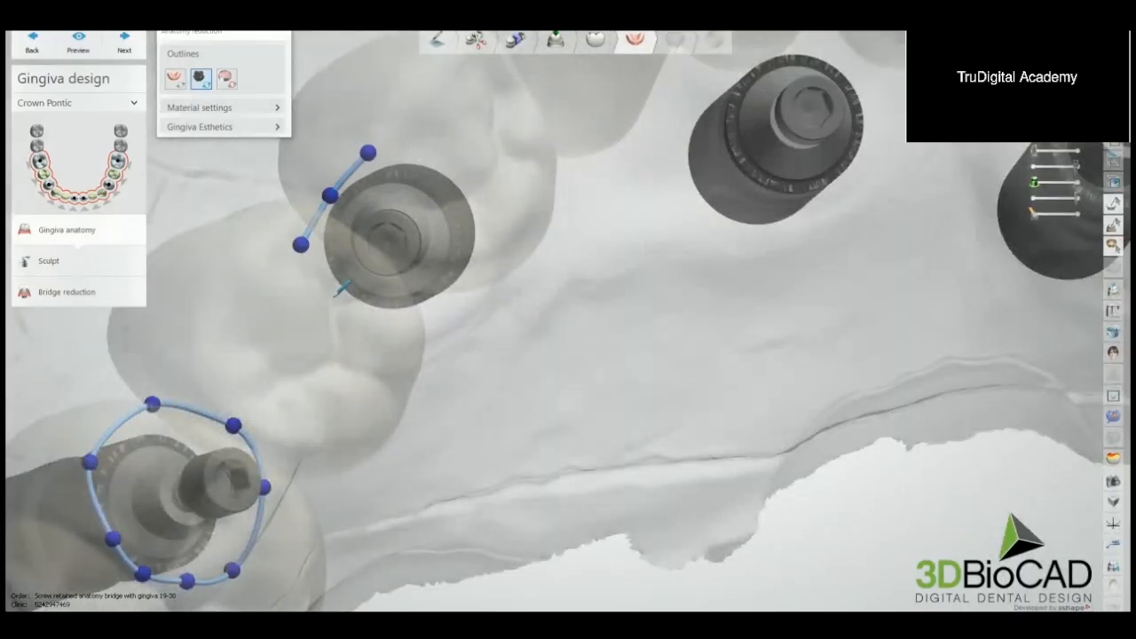
pyautogui.click(354, 311)
pyautogui.click(386, 325)
pyautogui.click(471, 280)
pyautogui.click(495, 218)
pyautogui.click(454, 168)
pyautogui.click(368, 152)
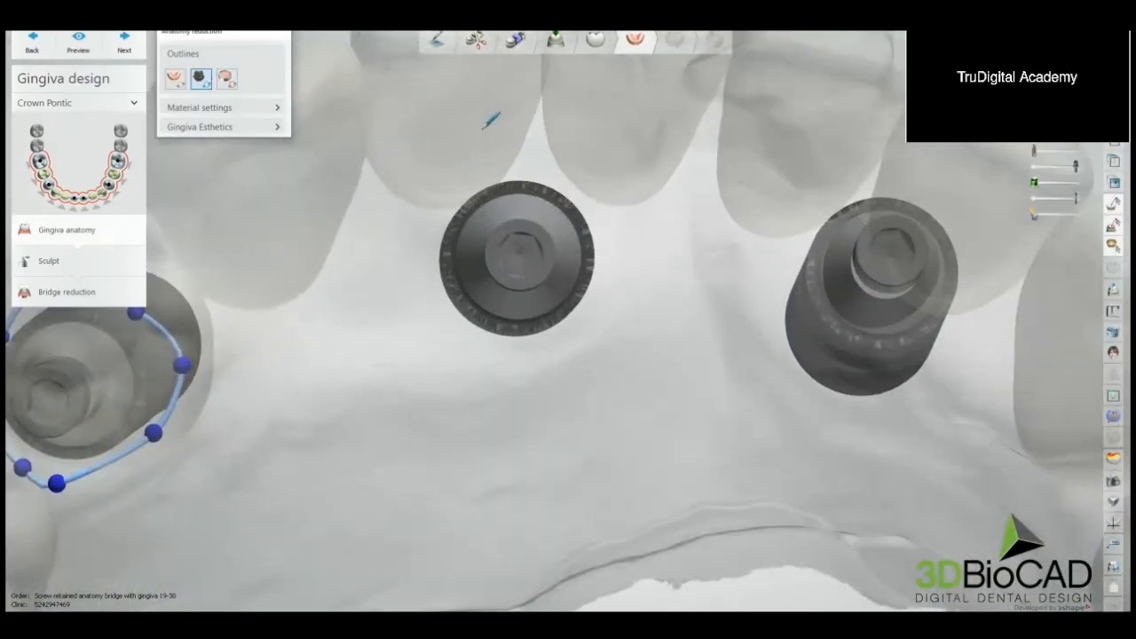
# Step: Draw a closed eight-point outline around the first of the two front implants, just behind the incisors
pyautogui.click(509, 147)
pyautogui.click(430, 192)
pyautogui.click(418, 275)
pyautogui.click(436, 329)
pyautogui.click(541, 352)
pyautogui.click(589, 323)
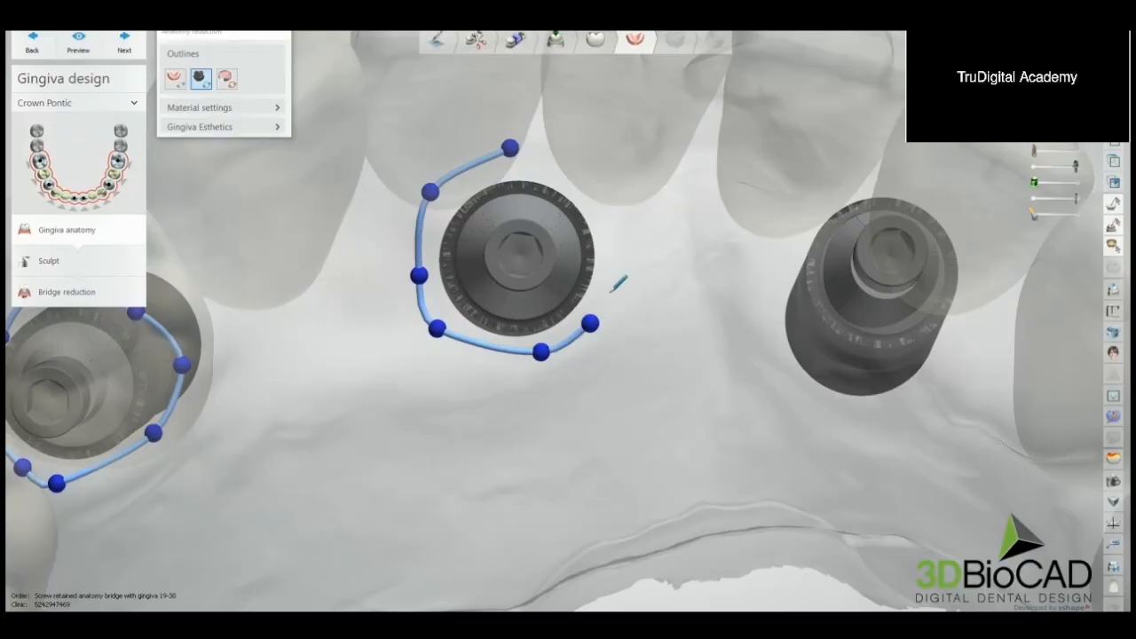
pyautogui.click(611, 233)
pyautogui.click(589, 168)
pyautogui.click(510, 148)
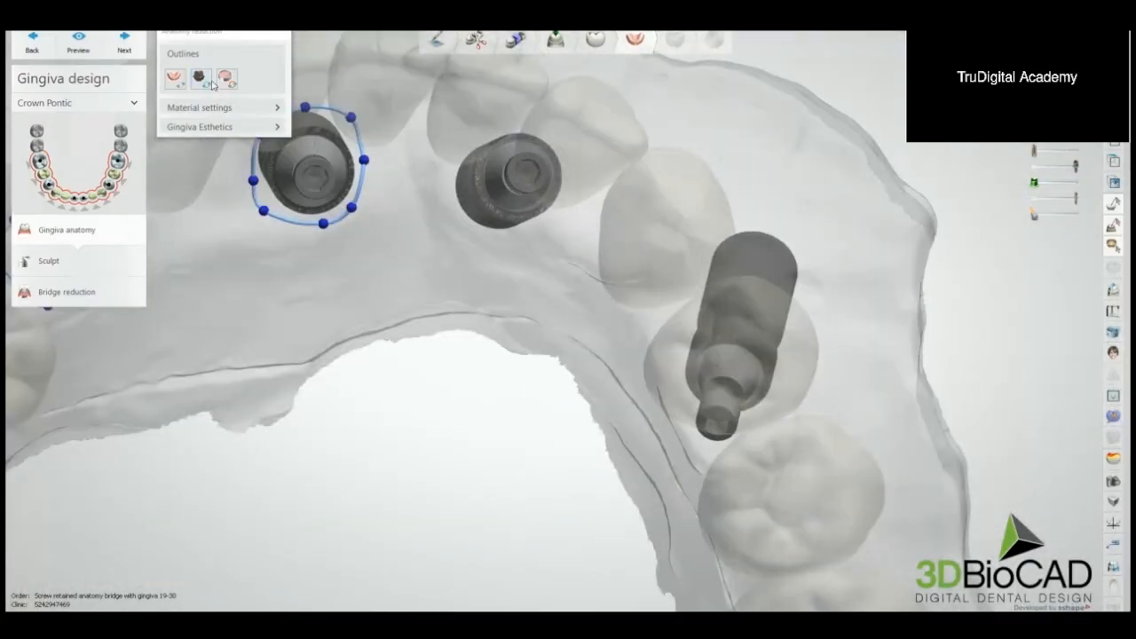
# Step: Draw a closed eight-point outline around the second front implant, near the canine on the opposite side
pyautogui.click(211, 83)
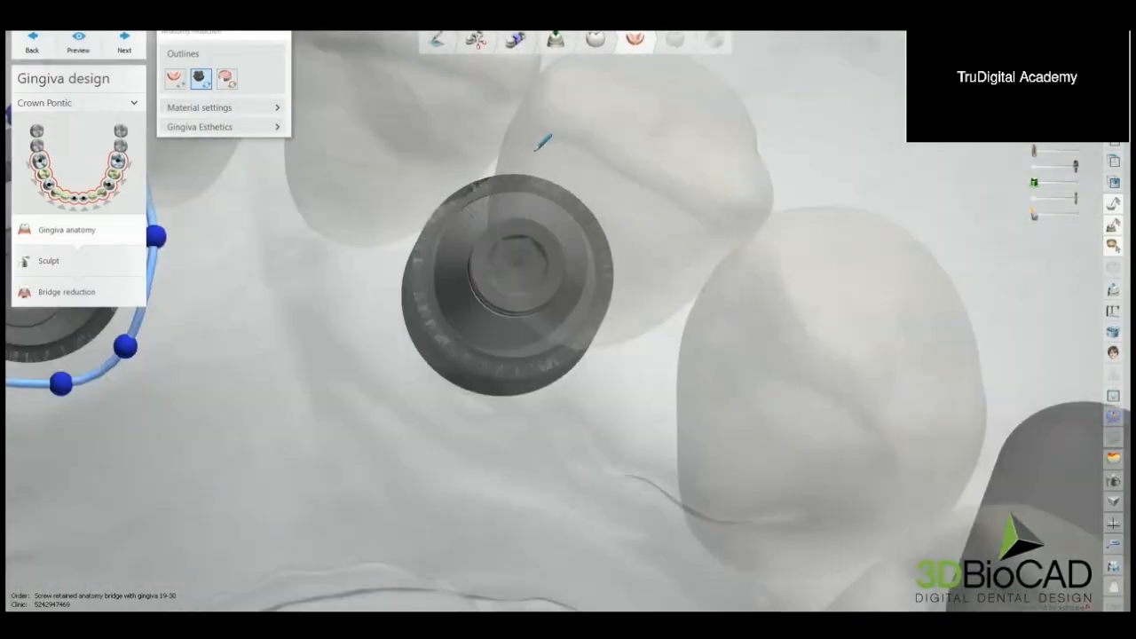
pyautogui.click(519, 147)
pyautogui.click(412, 188)
pyautogui.click(362, 291)
pyautogui.click(383, 399)
pyautogui.click(492, 444)
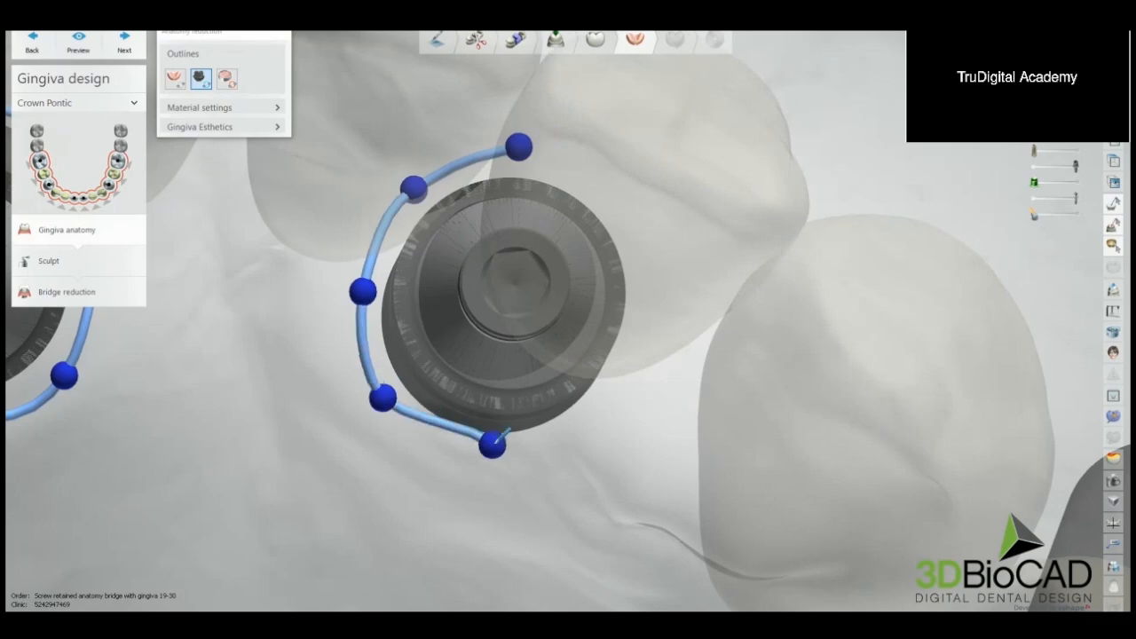
pyautogui.click(619, 408)
pyautogui.click(651, 319)
pyautogui.click(644, 234)
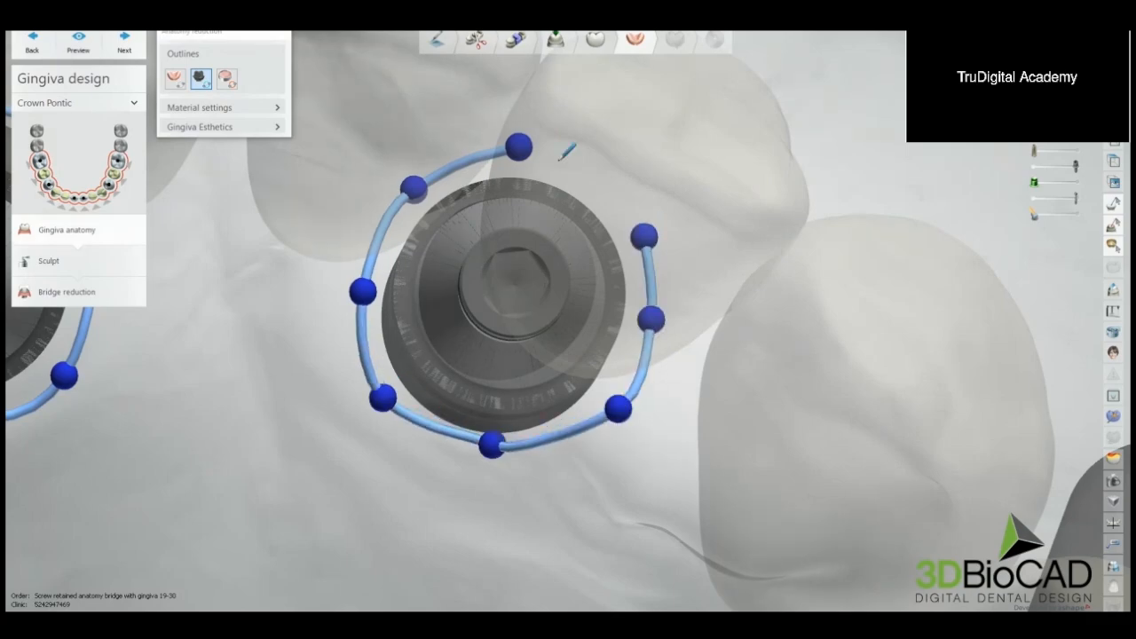
pyautogui.click(520, 148)
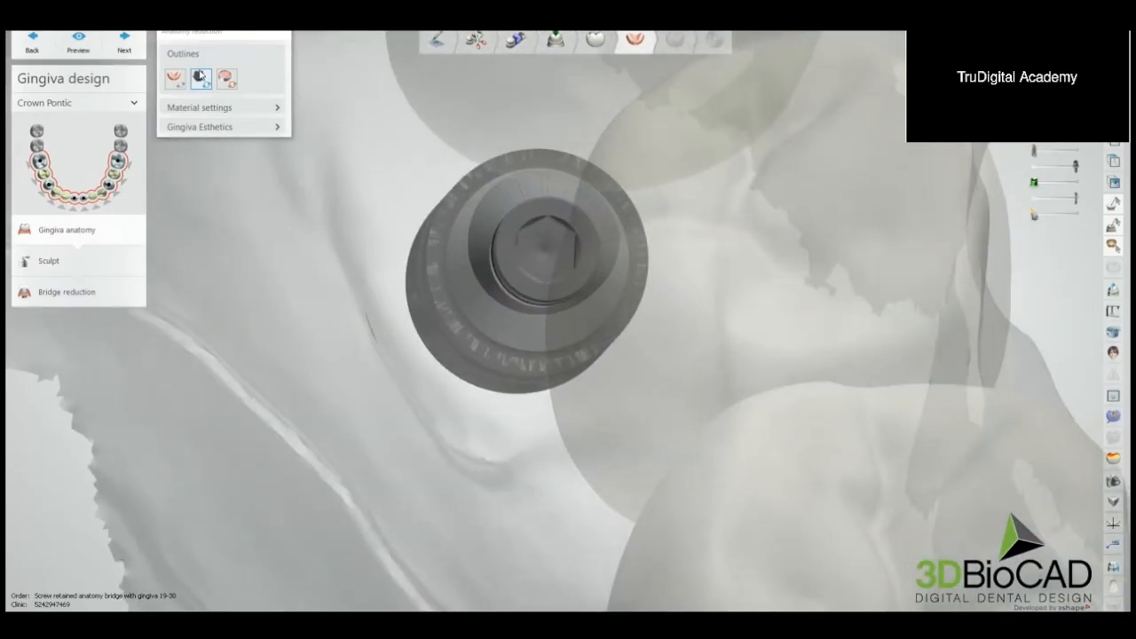
# Step: Draw a closed ten-point outline around the tilted implant in the premolar area of the opposite side
pyautogui.click(201, 77)
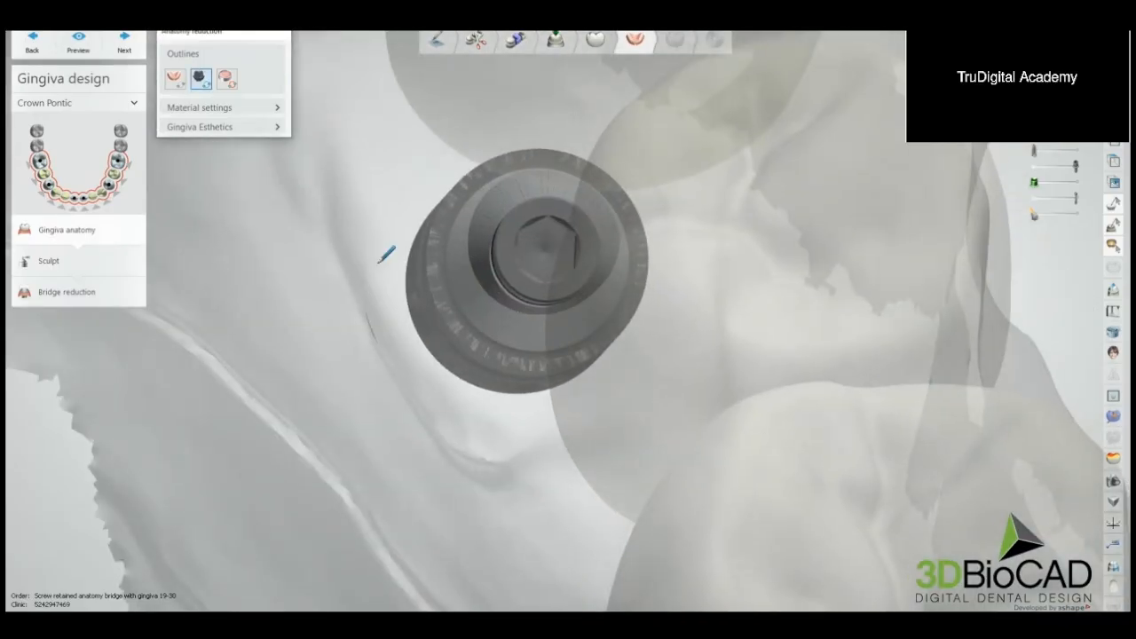
pyautogui.click(418, 174)
pyautogui.click(376, 263)
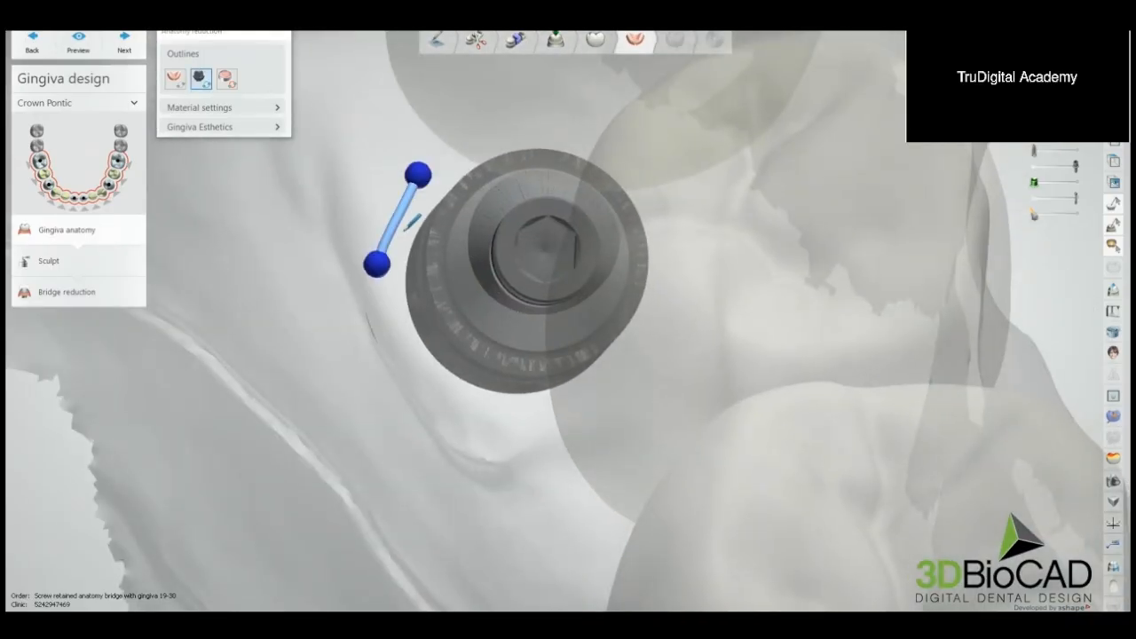
pyautogui.click(388, 336)
pyautogui.click(449, 415)
pyautogui.click(554, 418)
pyautogui.click(632, 370)
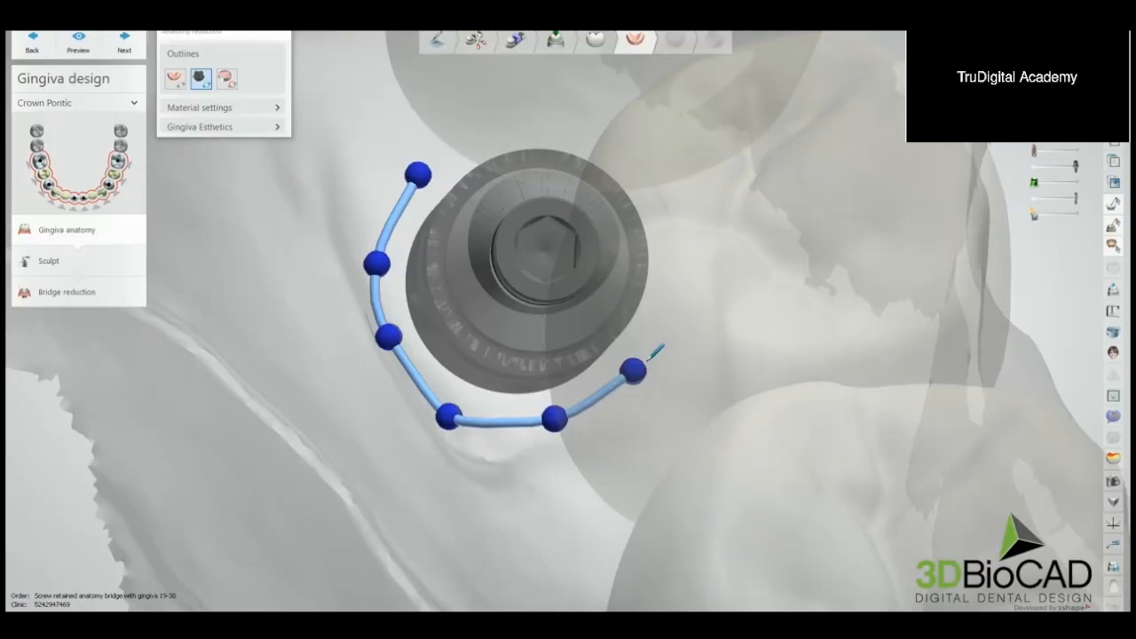
pyautogui.click(697, 275)
pyautogui.click(668, 172)
pyautogui.click(597, 127)
pyautogui.click(481, 126)
pyautogui.click(418, 174)
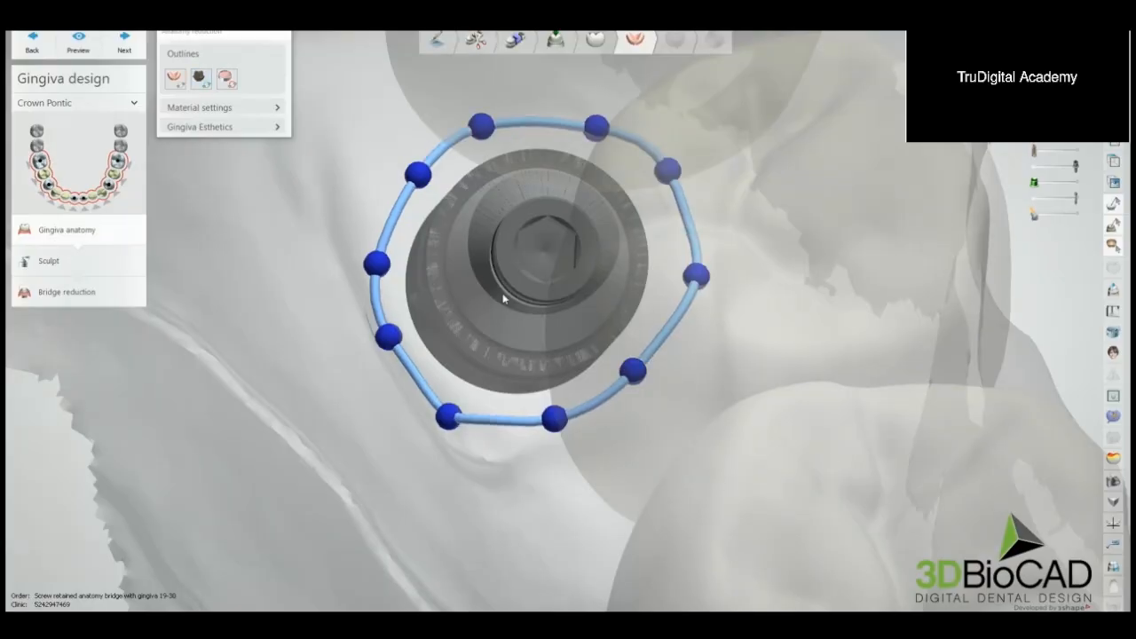
# Step: Draw a closed outline around the last implant, beneath the end molar of the opposite side
pyautogui.scroll(-5, 503, 295)
pyautogui.scroll(-4, 470, 373)
pyautogui.moveTo(472, 374); pyautogui.dragTo(506, 359, button='right')
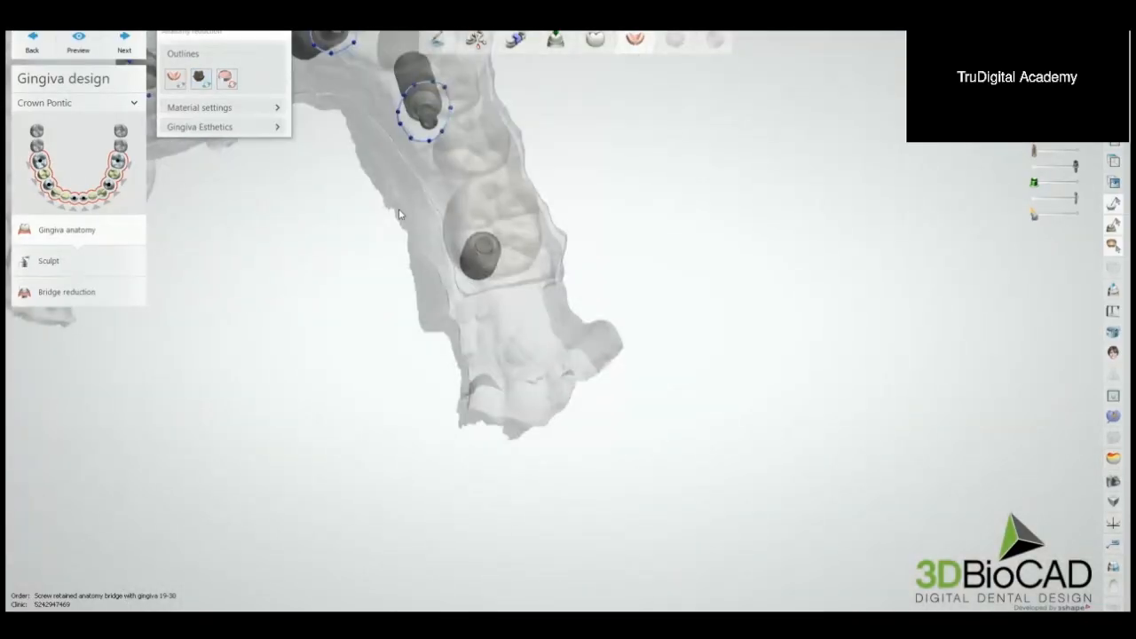
pyautogui.click(201, 78)
pyautogui.scroll(5, 497, 213)
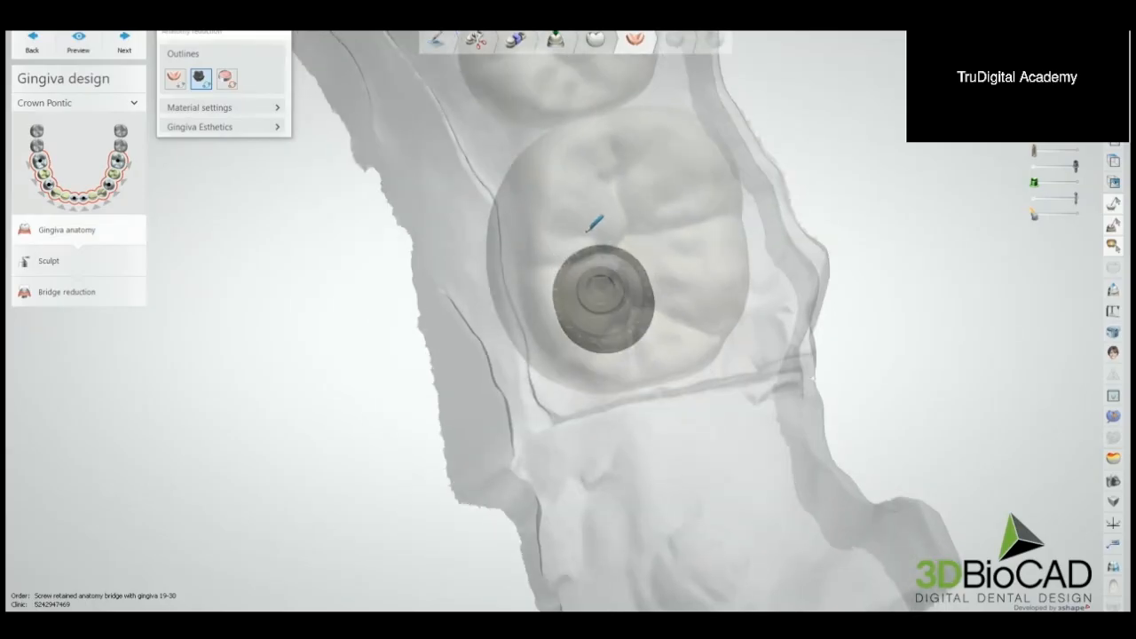
pyautogui.click(585, 232)
pyautogui.click(542, 273)
pyautogui.click(553, 340)
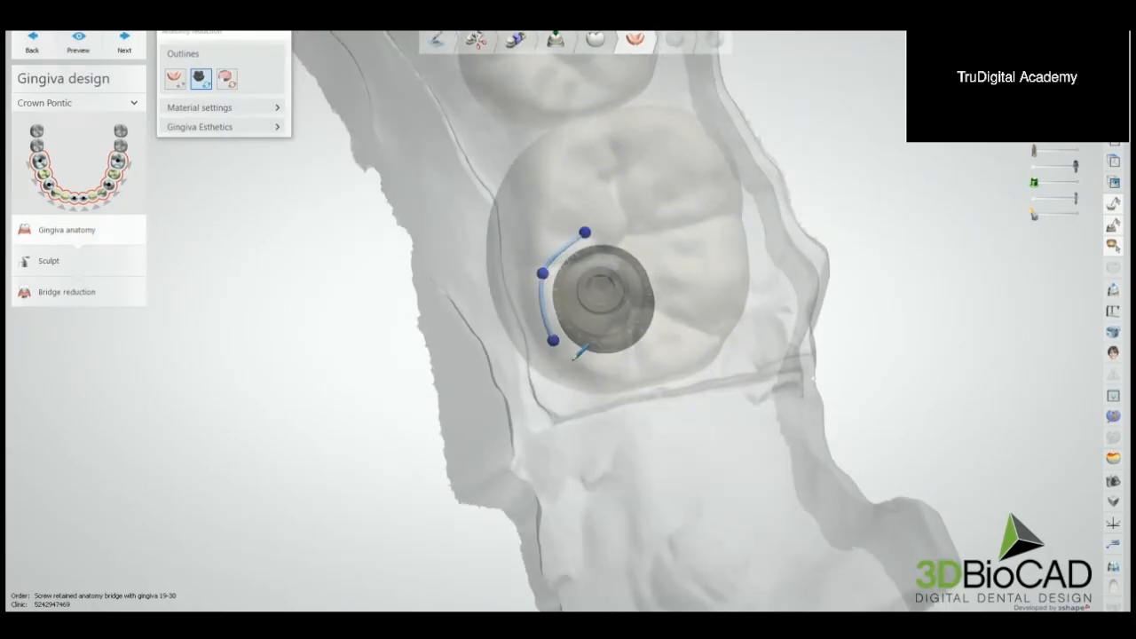
pyautogui.click(597, 368)
pyautogui.click(652, 340)
pyautogui.click(677, 298)
pyautogui.click(663, 260)
pyautogui.click(586, 232)
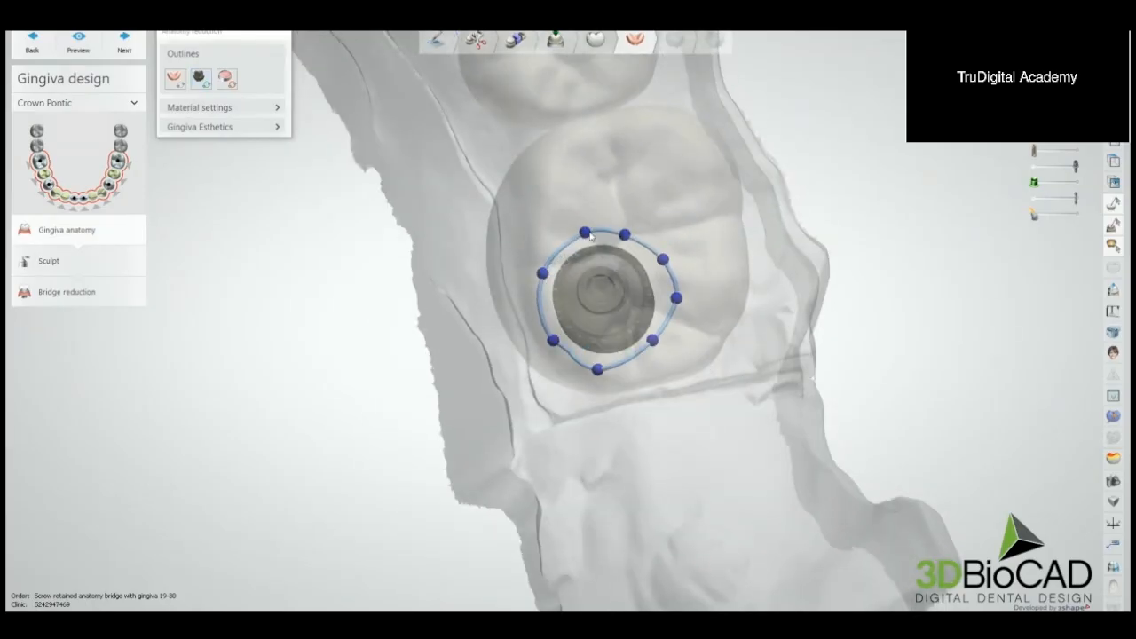
# Step: Start the gingiva outline and run it along the tongue side of the ridge, from one end implant to the other
pyautogui.click(175, 78)
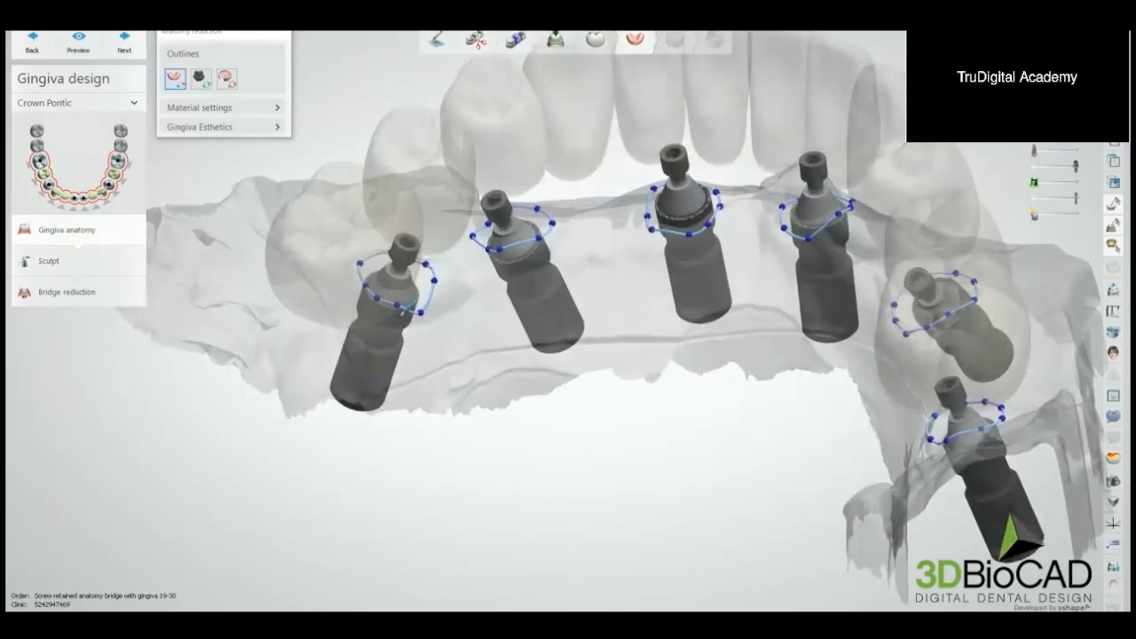
pyautogui.click(487, 307)
pyautogui.moveTo(489, 306); pyautogui.dragTo(530, 295, button='right')
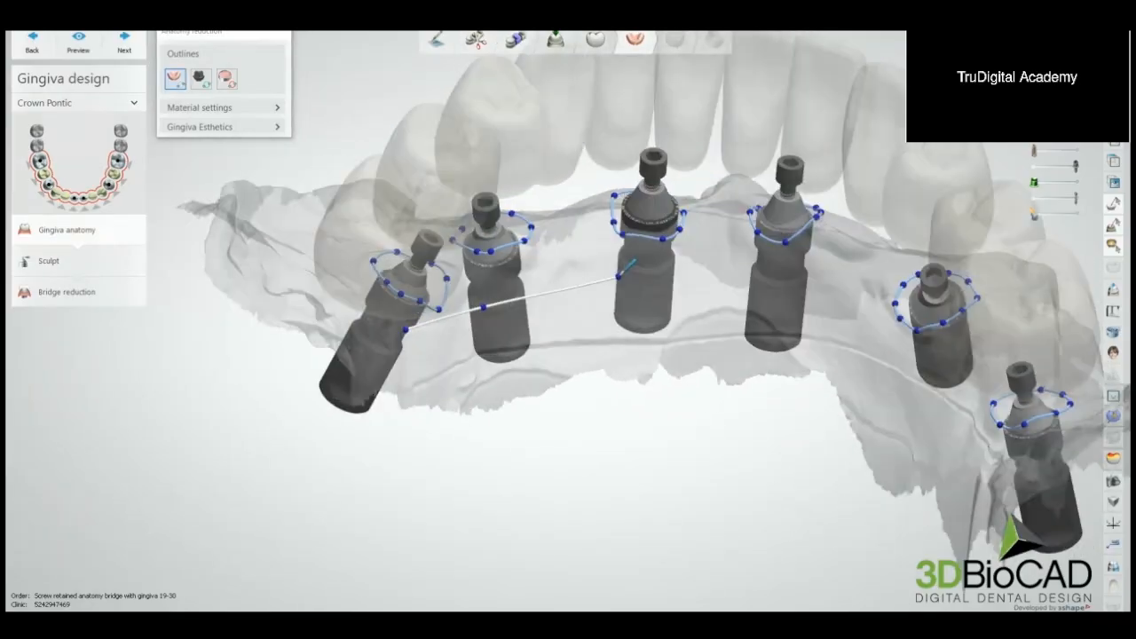
pyautogui.click(674, 274)
pyautogui.click(784, 284)
pyautogui.click(847, 308)
pyautogui.moveTo(846, 309); pyautogui.dragTo(856, 328, button='right')
pyautogui.click(813, 342)
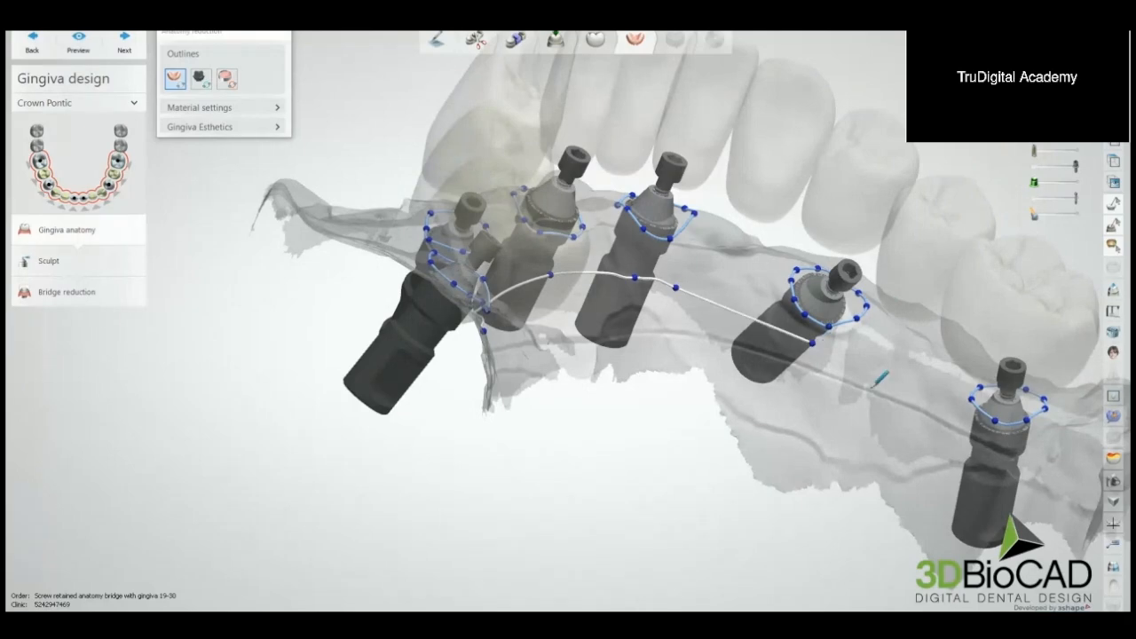
pyautogui.click(877, 392)
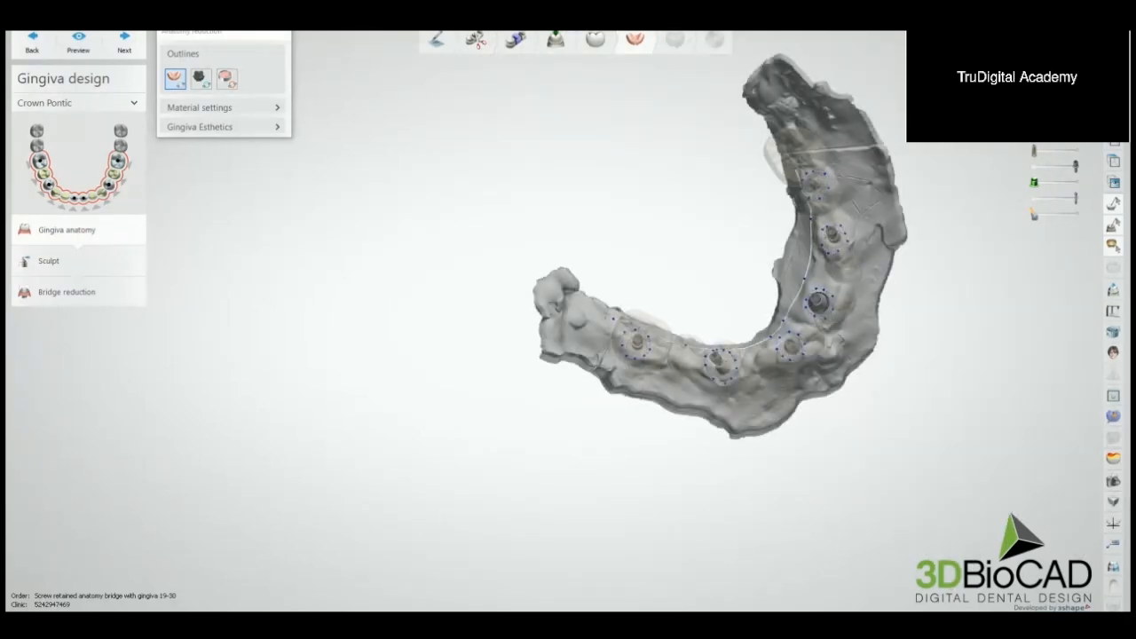
# Step: Carry the gingiva outline around the back of the last implant at the far end of the ridge
pyautogui.moveTo(685, 283); pyautogui.dragTo(647, 201, button='middle')
pyautogui.scroll(6, 570, 249)
pyautogui.click(579, 257)
pyautogui.click(575, 305)
pyautogui.click(596, 355)
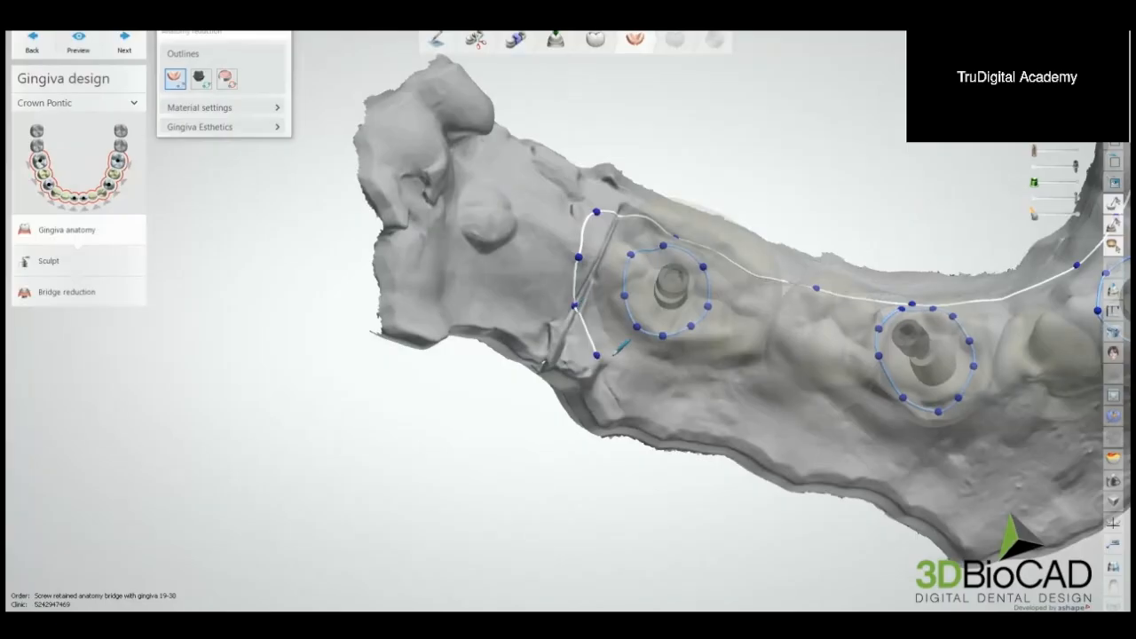
# Step: Extend the gingiva outline along the cheek side of the ridge, past the end and tilted implants to the canine area
pyautogui.click(657, 382)
pyautogui.moveTo(657, 382); pyautogui.dragTo(475, 316, button='middle')
pyautogui.moveTo(475, 316); pyautogui.dragTo(612, 268, button='right')
pyautogui.click(585, 322)
pyautogui.click(695, 354)
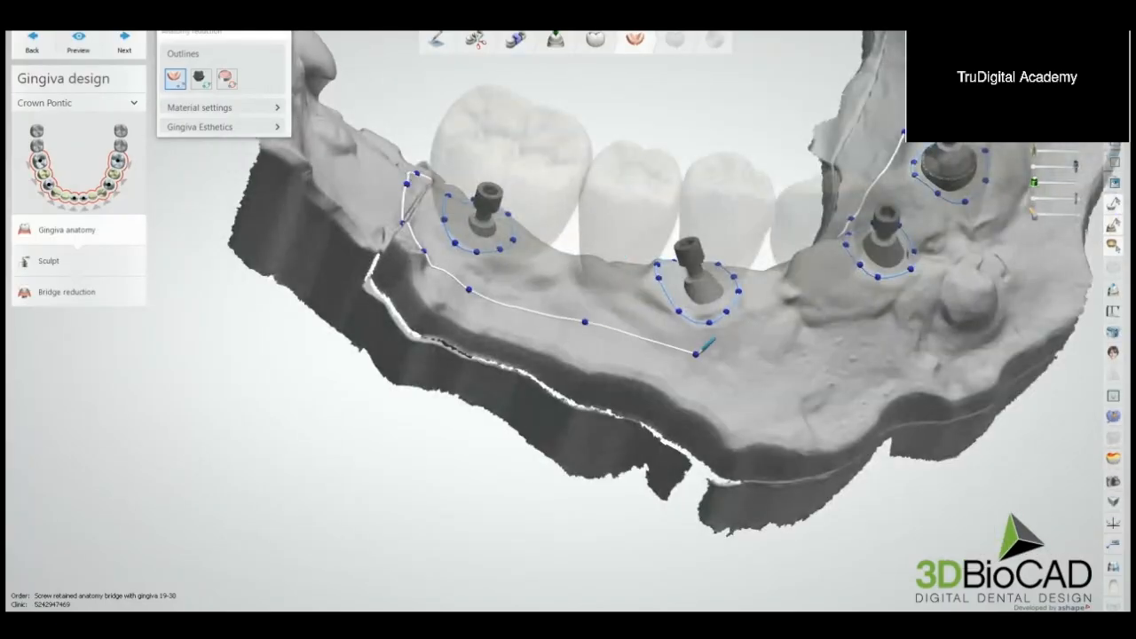
pyautogui.click(797, 349)
pyautogui.click(886, 321)
pyautogui.scroll(-4, 877, 304)
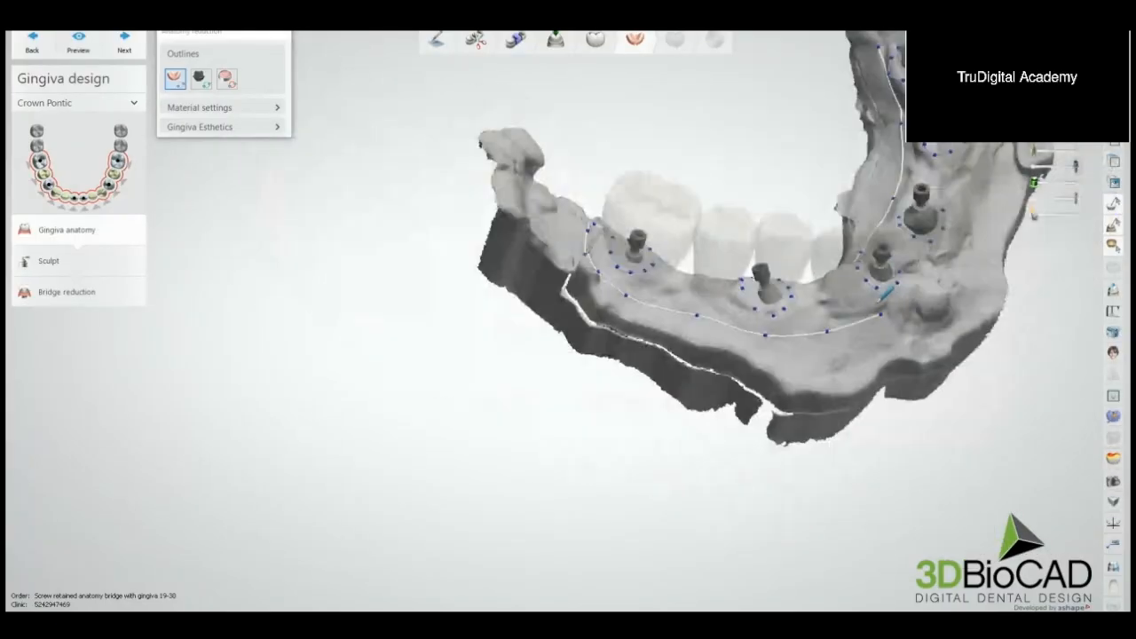
# Step: Continue the gingiva outline across the front, just behind the rounded boss, and on toward the premolars of the opposite side
pyautogui.moveTo(880, 300); pyautogui.dragTo(651, 279, button='right')
pyautogui.scroll(5, 563, 247)
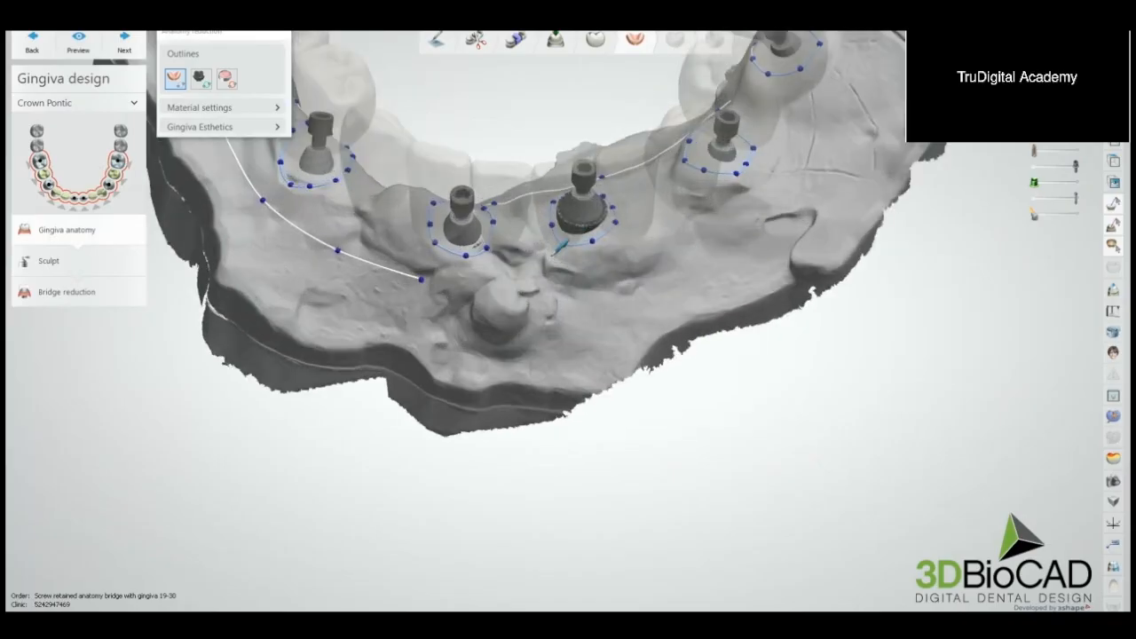
pyautogui.click(490, 284)
pyautogui.click(594, 290)
pyautogui.click(712, 236)
pyautogui.click(817, 188)
# Step: Curve the gingiva outline around the last implant of the opposite side and close it at its starting point
pyautogui.moveTo(904, 93); pyautogui.dragTo(777, 267, button='middle')
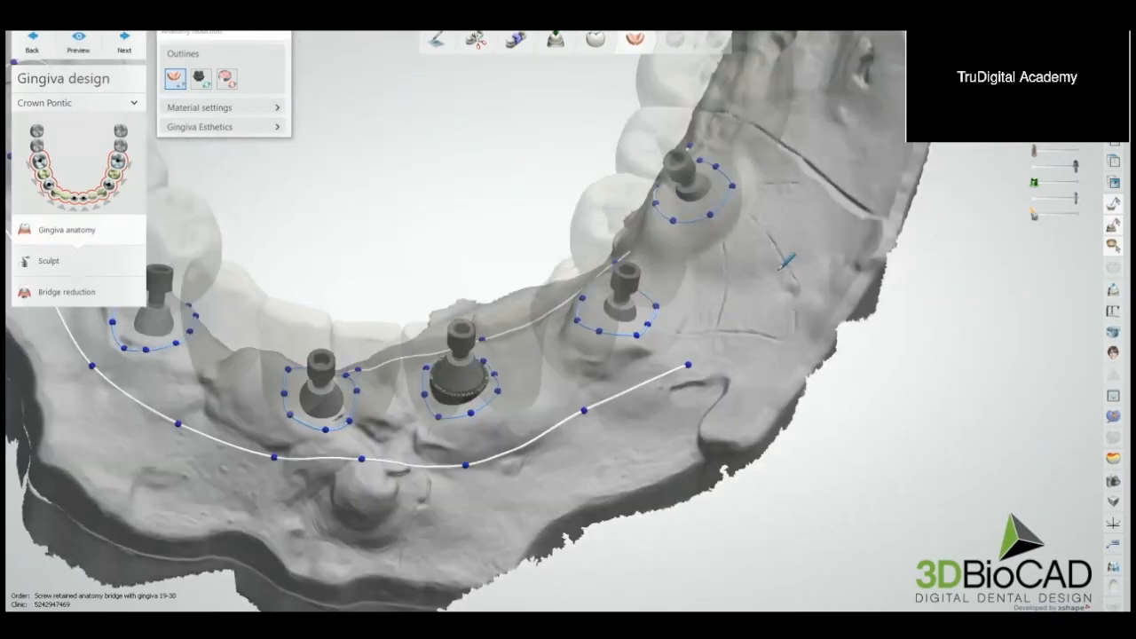
pyautogui.moveTo(777, 266); pyautogui.dragTo(776, 254, button='right')
pyautogui.click(775, 268)
pyautogui.click(797, 187)
pyautogui.click(773, 125)
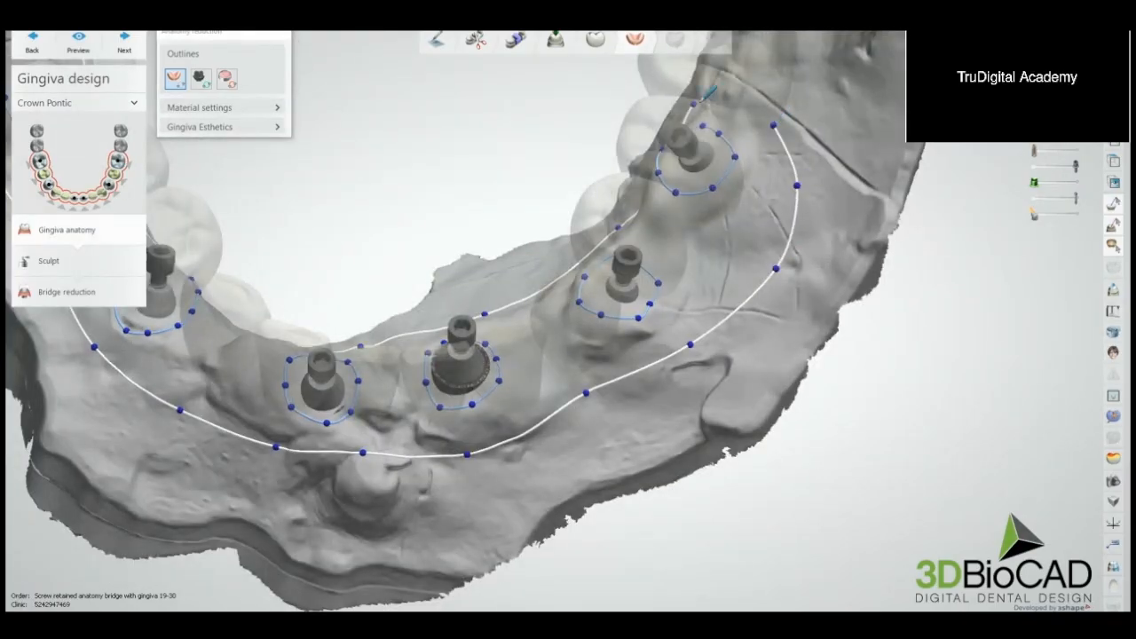
pyautogui.click(694, 104)
# Step: Review the closed gingiva outline and generate the gingiva for sculpting
pyautogui.scroll(-5, 696, 107)
pyautogui.moveTo(701, 115); pyautogui.dragTo(710, 185, button='right')
pyautogui.scroll(5, 703, 182)
pyautogui.scroll(5, 702, 182)
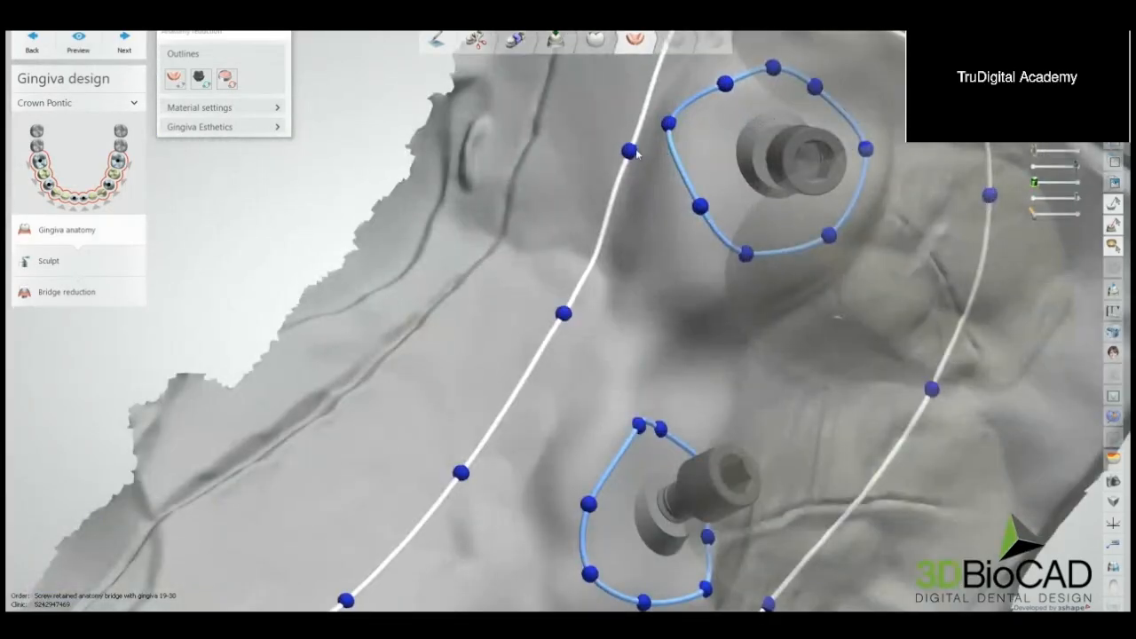
pyautogui.scroll(-10, 689, 138)
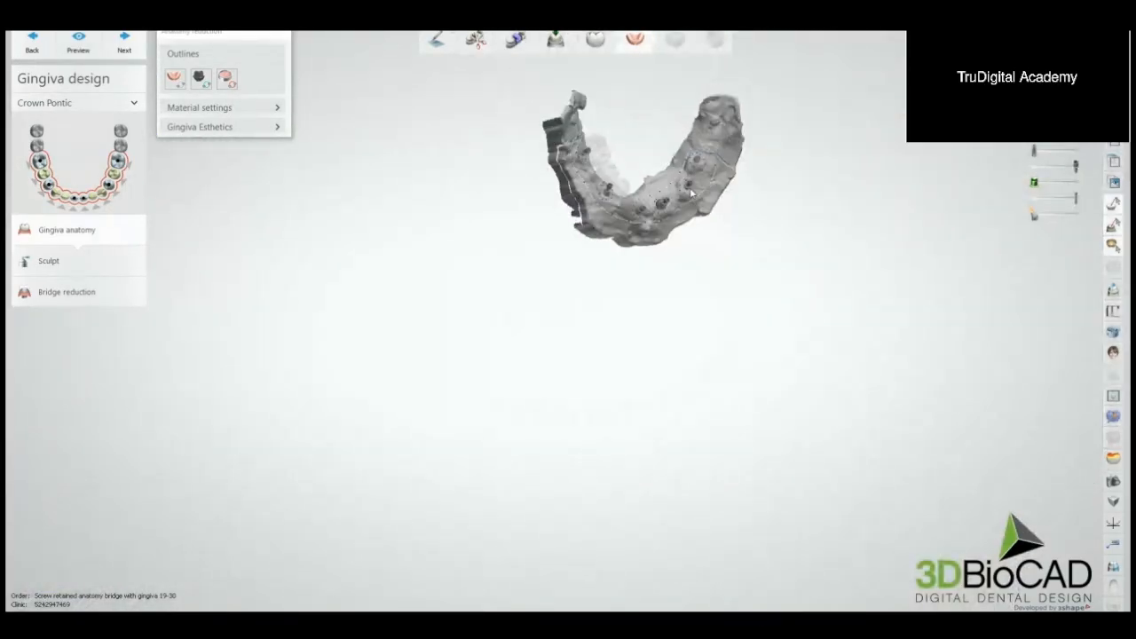
pyautogui.moveTo(691, 193); pyautogui.dragTo(647, 82, button='right')
pyautogui.scroll(6, 645, 82)
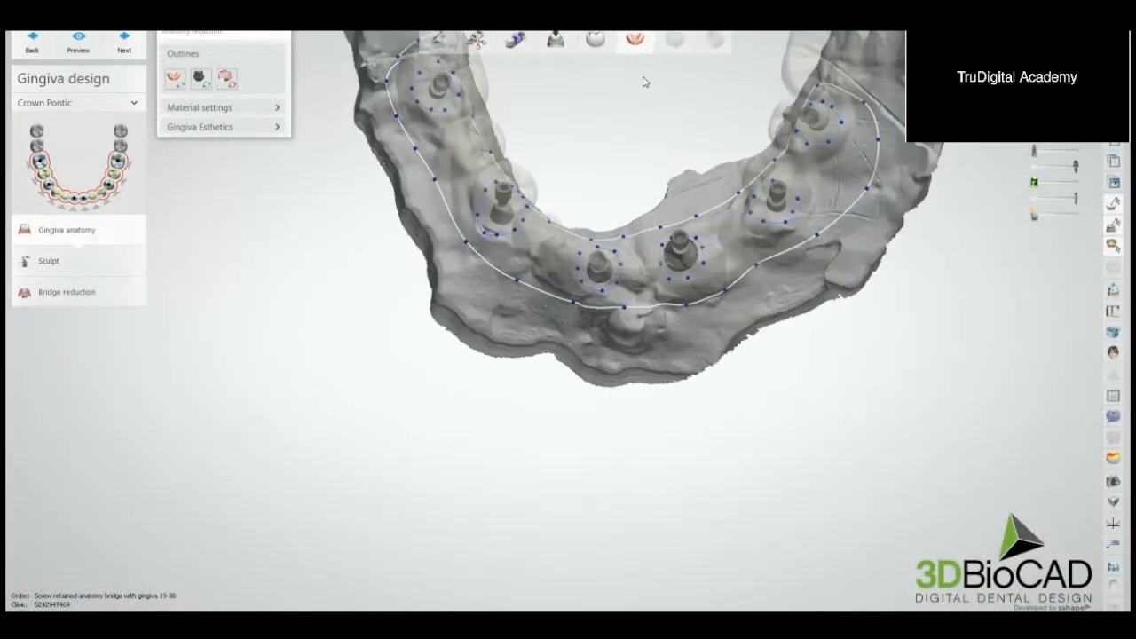
pyautogui.click(91, 260)
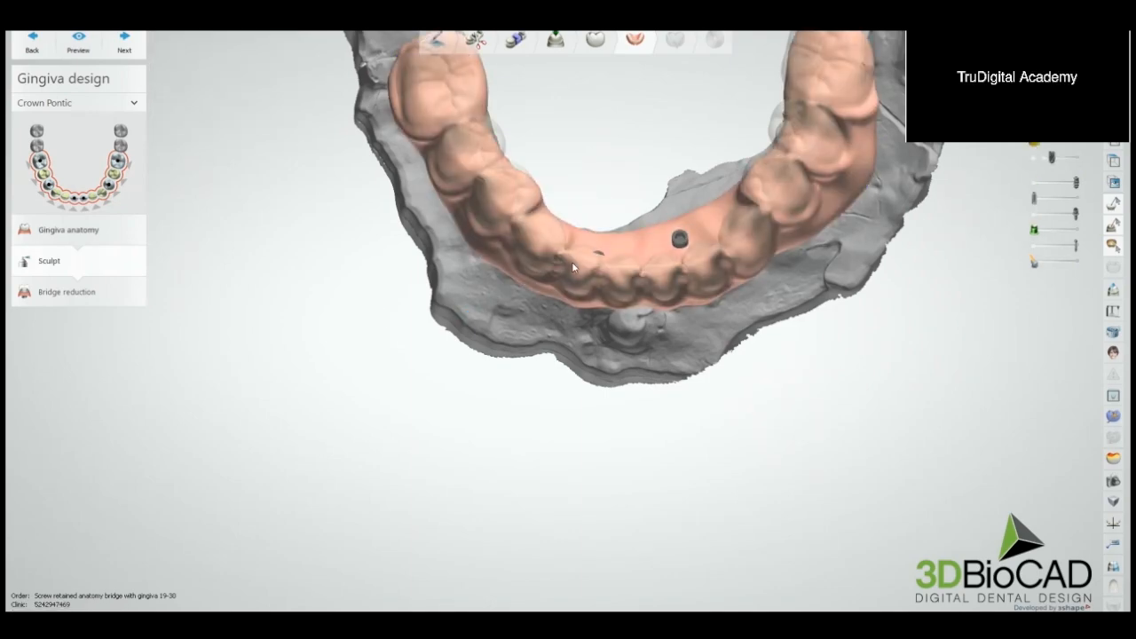
# Step: Allow sculpting on protected surfaces and smooth the gingiva's underside between the end and middle implants of one side with the wax knife
pyautogui.scroll(-5, 649, 213)
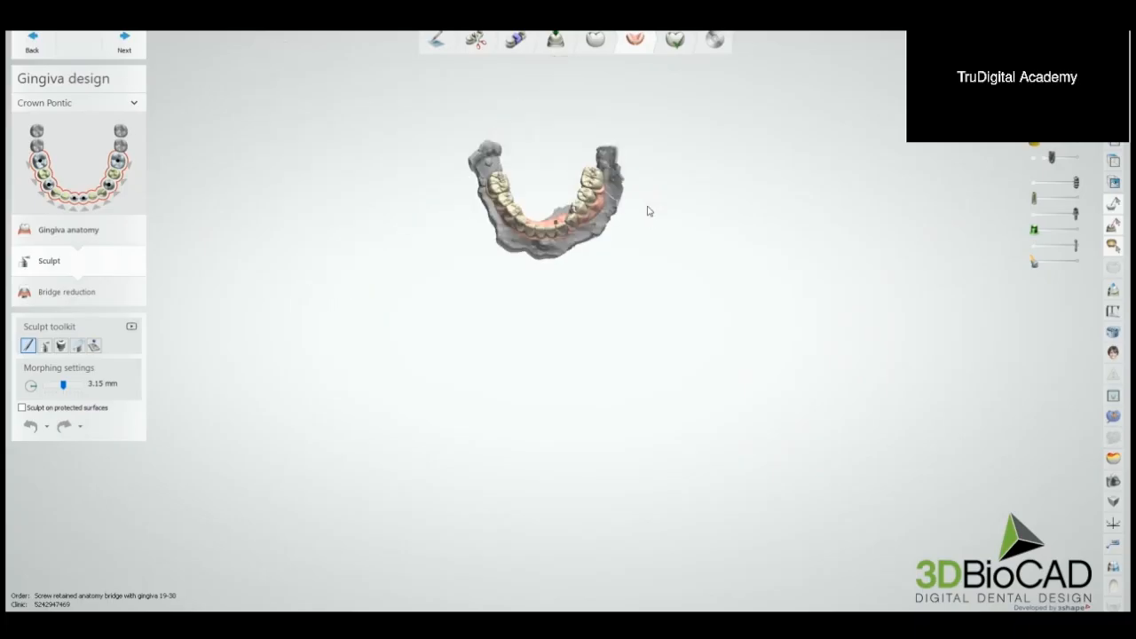
pyautogui.moveTo(649, 211); pyautogui.dragTo(655, 155, button='right')
pyautogui.scroll(3, 583, 201)
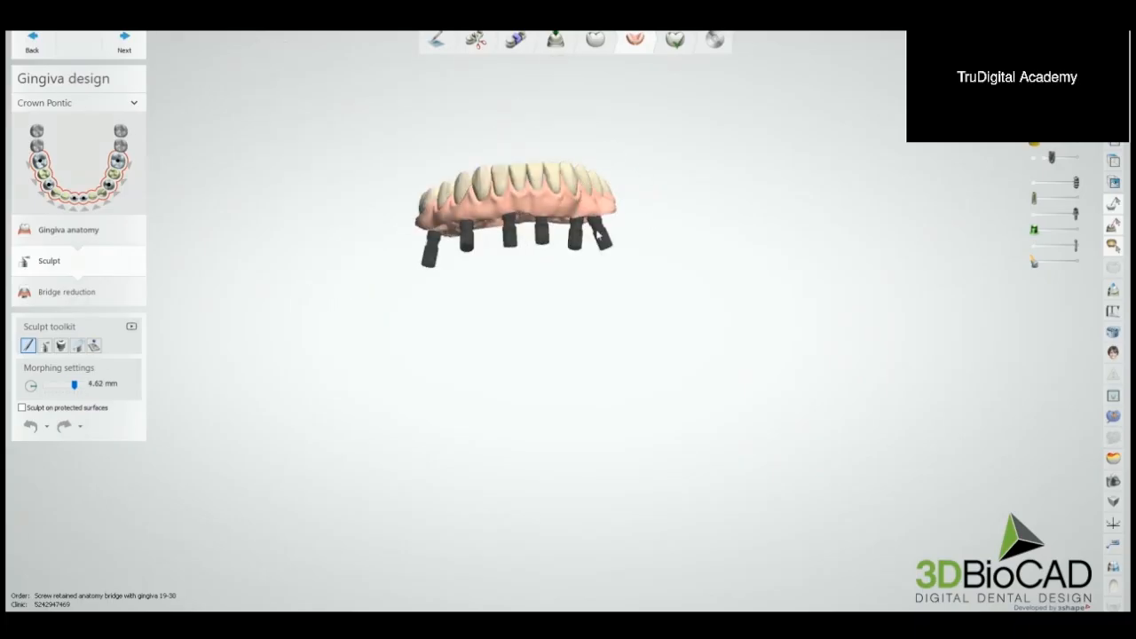
pyautogui.scroll(3, 535, 228)
pyautogui.click(22, 406)
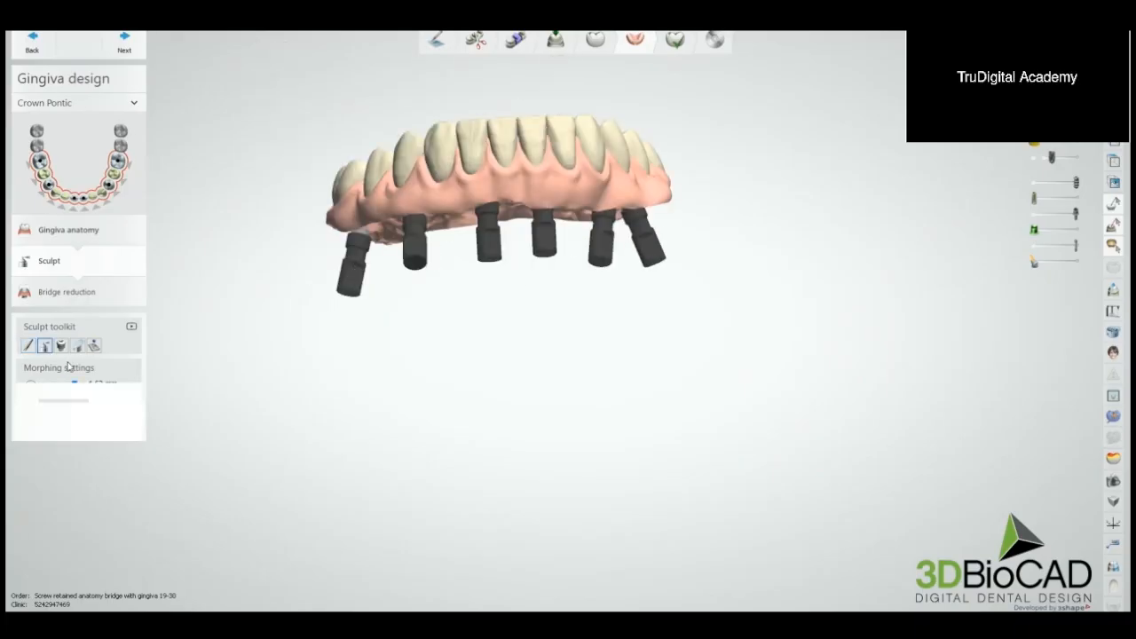
pyautogui.click(45, 345)
pyautogui.moveTo(551, 293)
pyautogui.mouseDown(button='right')
pyautogui.moveTo(547, 263)
pyautogui.moveTo(436, 143)
pyautogui.mouseUp(button='right')
pyautogui.scroll(4, 436, 142)
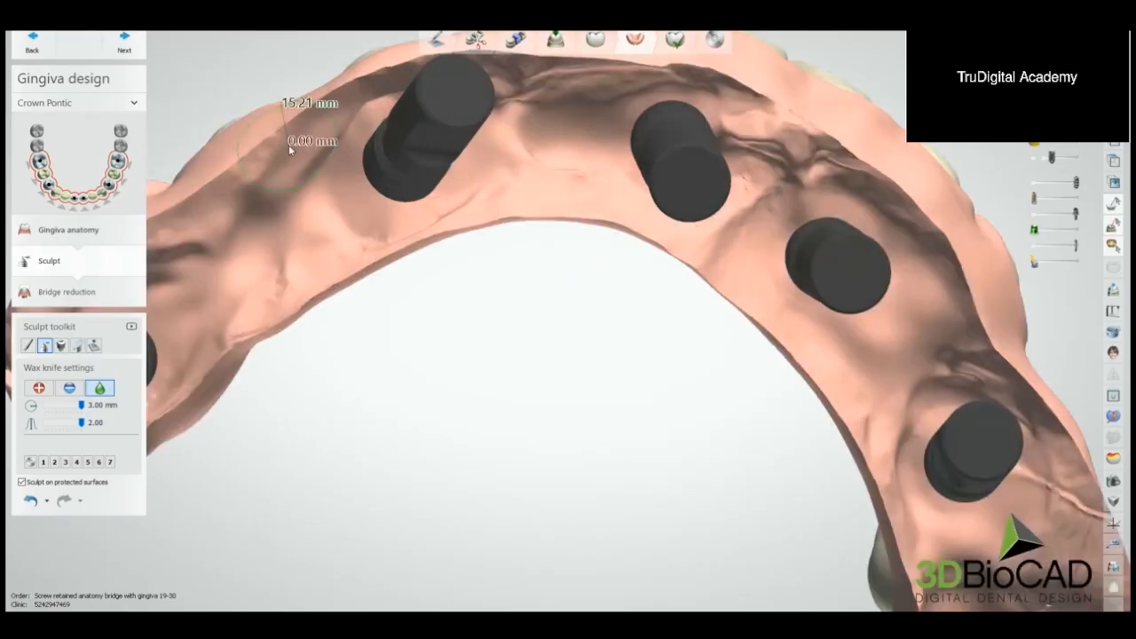
pyautogui.moveTo(332, 189); pyautogui.dragTo(490, 187, button='middle')
pyautogui.moveTo(260, 282)
pyautogui.mouseDown()
pyautogui.moveTo(228, 418)
pyautogui.moveTo(337, 382)
pyautogui.moveTo(453, 284)
pyautogui.moveTo(614, 217)
pyautogui.moveTo(665, 97)
pyautogui.moveTo(527, 101)
pyautogui.moveTo(895, 92)
pyautogui.moveTo(673, 80)
pyautogui.moveTo(762, 188)
pyautogui.moveTo(618, 209)
pyautogui.moveTo(521, 249)
pyautogui.moveTo(603, 209)
pyautogui.mouseUp()
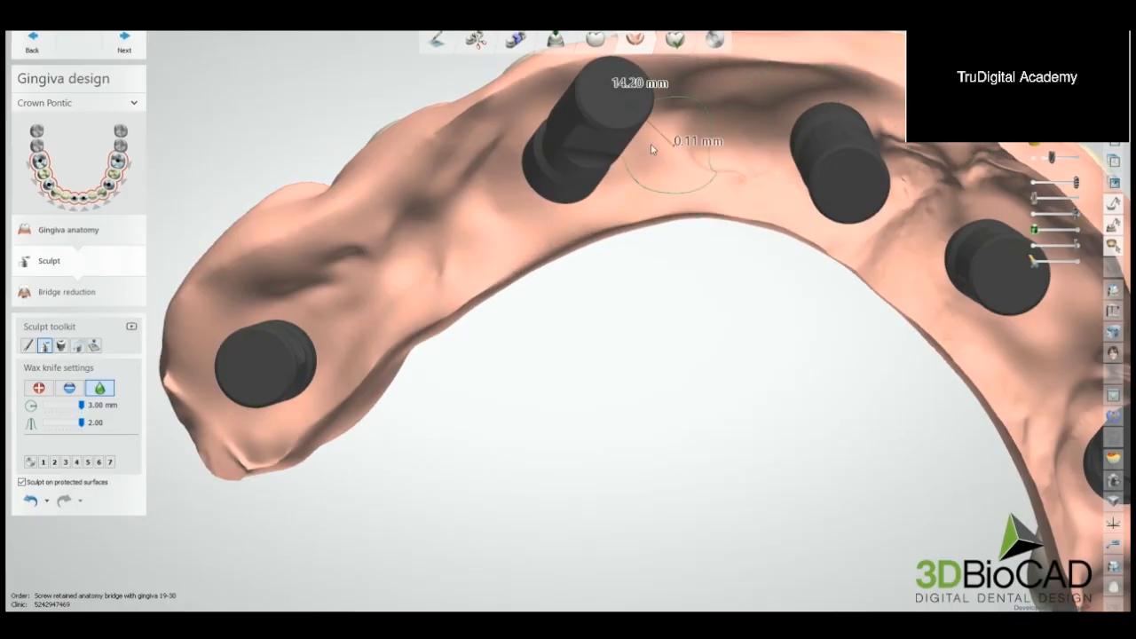
# Step: Smooth the gingiva's underside around the front implants and toward the opposite side with the wax knife
pyautogui.moveTo(749, 191)
pyautogui.mouseDown(button='right')
pyautogui.moveTo(772, 226)
pyautogui.moveTo(525, 213)
pyautogui.mouseUp(button='right')
pyautogui.scroll(-5, 525, 213)
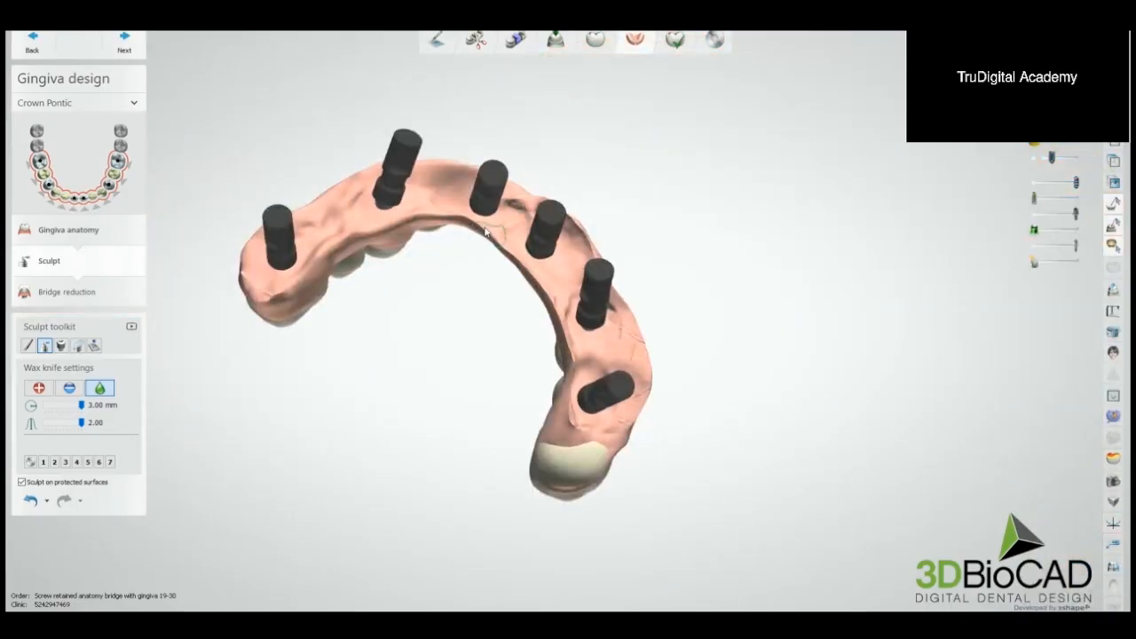
pyautogui.scroll(-3, 339, 247)
pyautogui.moveTo(342, 246); pyautogui.dragTo(246, 260, button='right')
pyautogui.scroll(4, 377, 233)
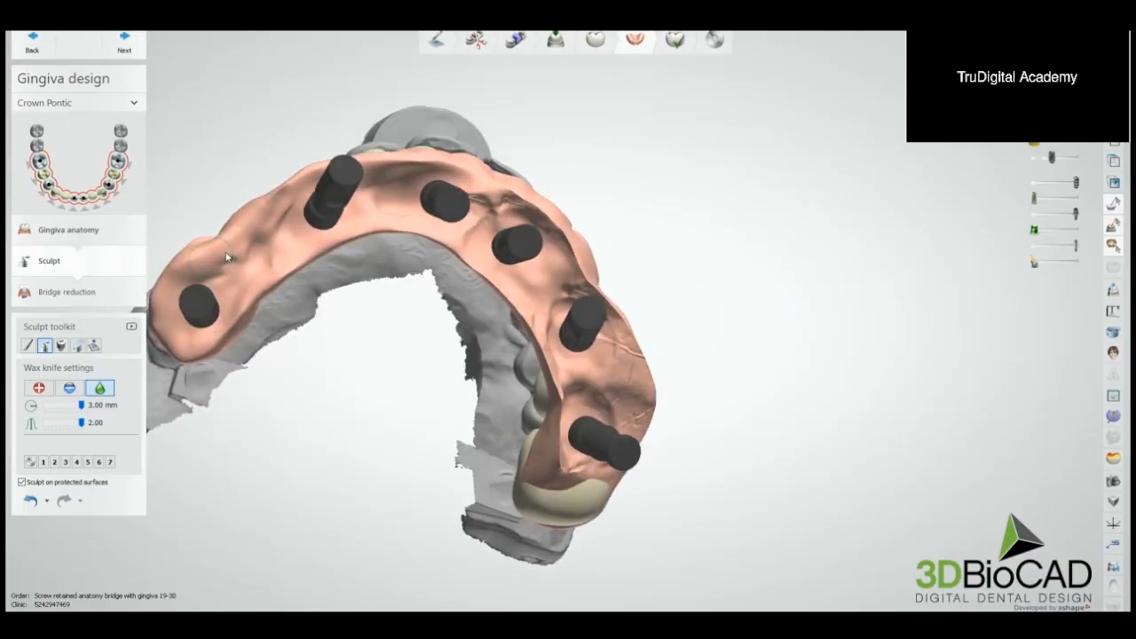
pyautogui.moveTo(409, 178)
pyautogui.mouseDown()
pyautogui.moveTo(480, 190)
pyautogui.moveTo(555, 230)
pyautogui.mouseUp()
pyautogui.moveTo(575, 268)
pyautogui.mouseDown()
pyautogui.moveTo(645, 409)
pyautogui.moveTo(615, 465)
pyautogui.moveTo(561, 444)
pyautogui.moveTo(552, 379)
pyautogui.moveTo(557, 390)
pyautogui.moveTo(518, 277)
pyautogui.mouseUp()
# Step: Morph the gingiva behind the incisors outward at 5.60 mm to cover the two exposed implant parts
pyautogui.scroll(-5, 513, 277)
pyautogui.moveTo(508, 277)
pyautogui.mouseDown(button='right')
pyautogui.moveTo(528, 369)
pyautogui.moveTo(511, 441)
pyautogui.moveTo(494, 279)
pyautogui.moveTo(501, 291)
pyautogui.mouseUp(button='right')
pyautogui.scroll(6, 501, 291)
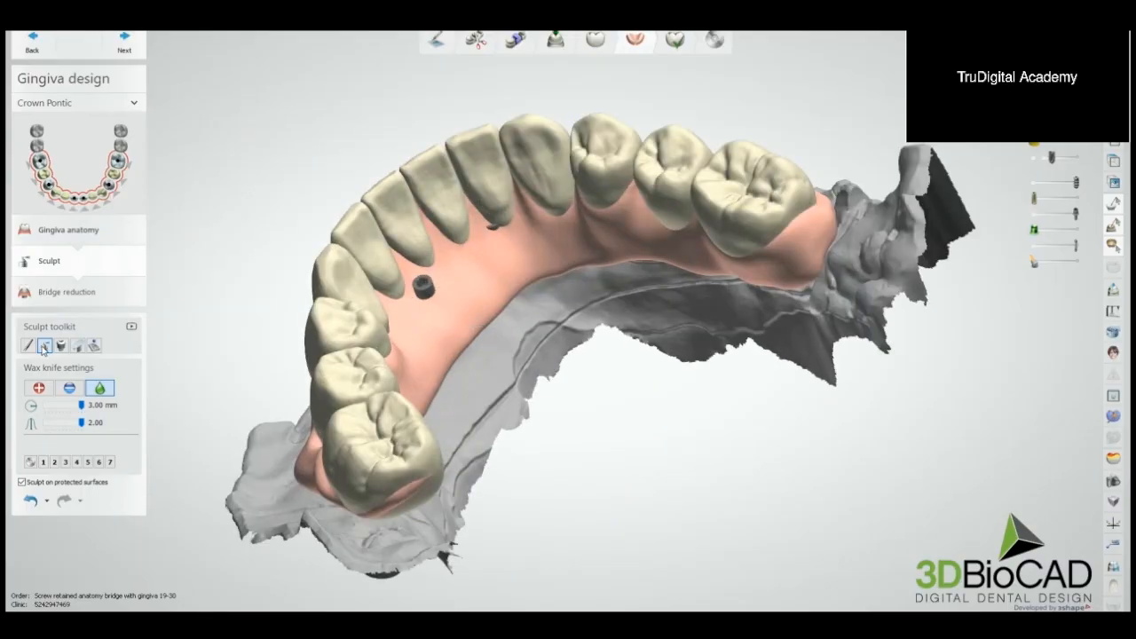
pyautogui.click(28, 346)
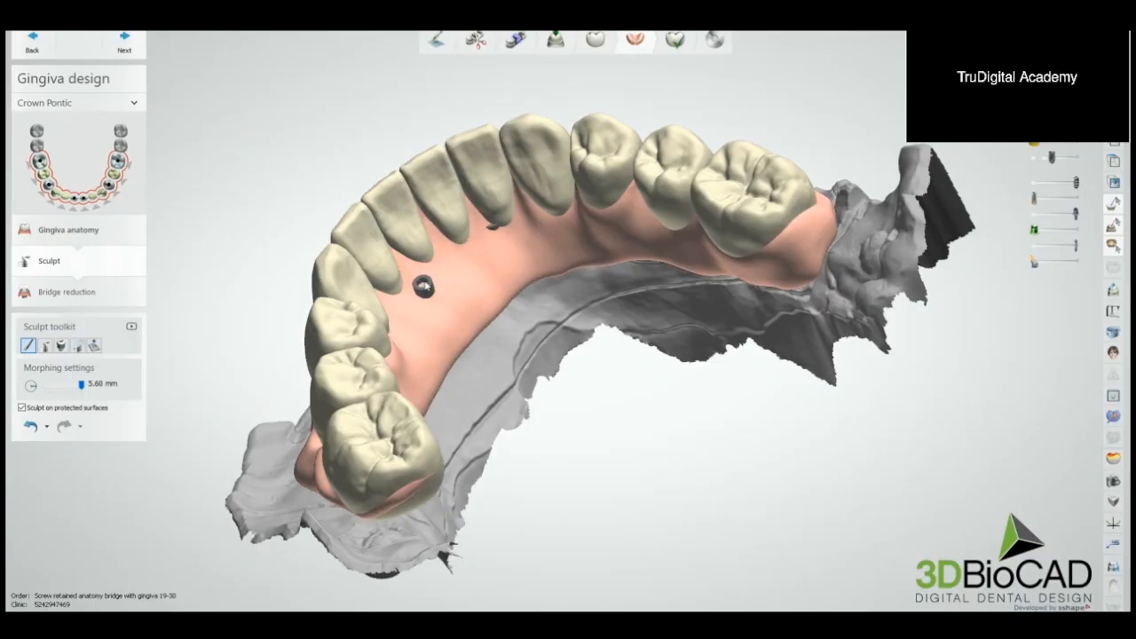
pyautogui.moveTo(439, 304); pyautogui.dragTo(443, 280, button='right')
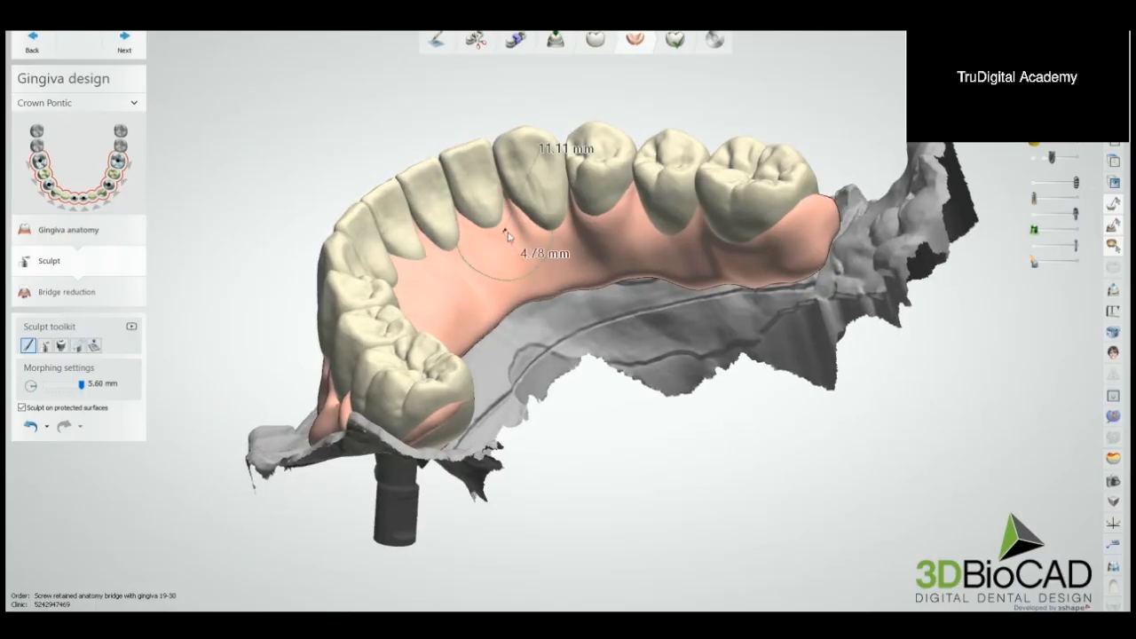
pyautogui.moveTo(508, 233); pyautogui.dragTo(404, 219, button='right')
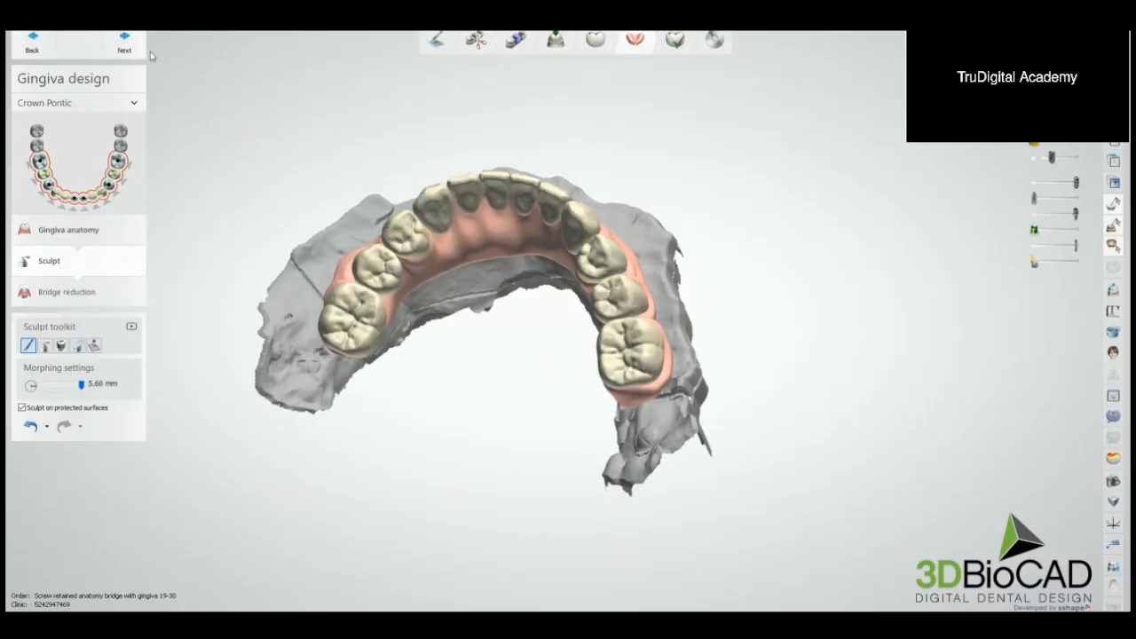
# Step: Complete the gingiva sculpting and bridge reduction with Keep anatomy and advance to finalizing the bridge
pyautogui.click(136, 41)
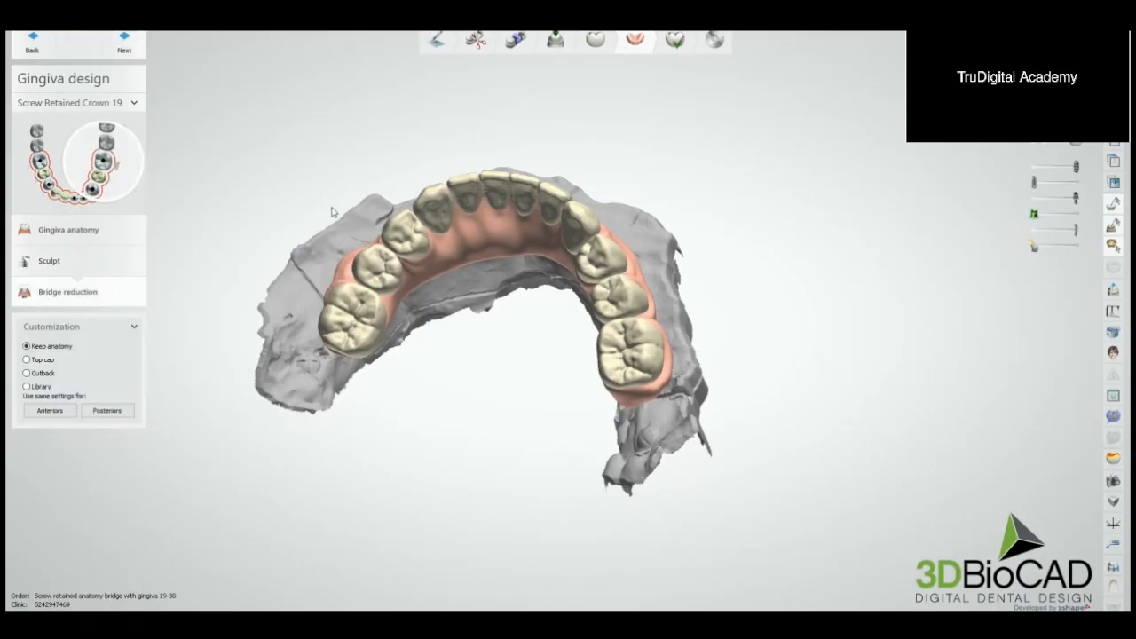
pyautogui.click(124, 45)
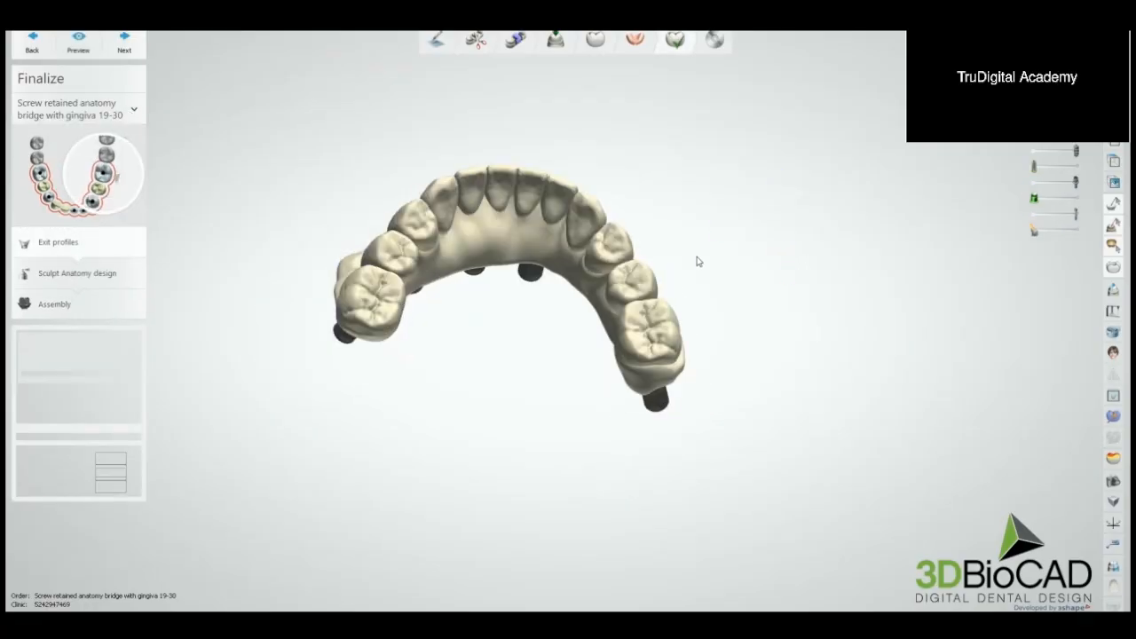
# Step: Make the screw access channels fully visible and advance from the exit profiles to sculpting the bridge anatomy
pyautogui.moveTo(1036, 231); pyautogui.dragTo(1081, 234)
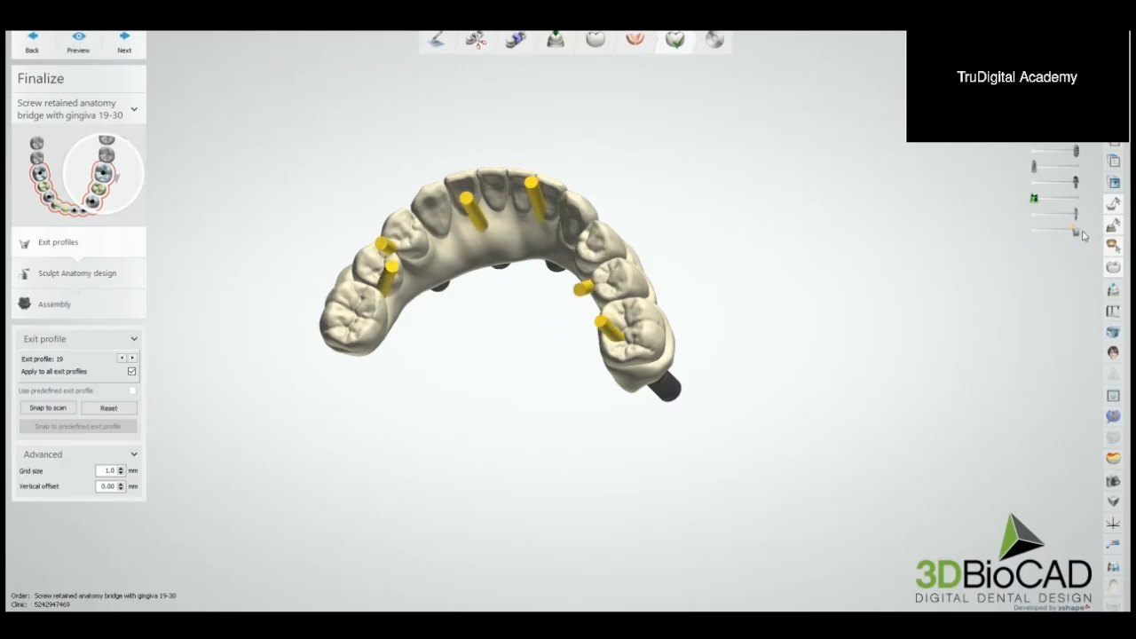
pyautogui.moveTo(768, 269)
pyautogui.mouseDown(button='right')
pyautogui.moveTo(796, 273)
pyautogui.moveTo(722, 223)
pyautogui.moveTo(736, 239)
pyautogui.mouseUp(button='right')
pyautogui.click(118, 272)
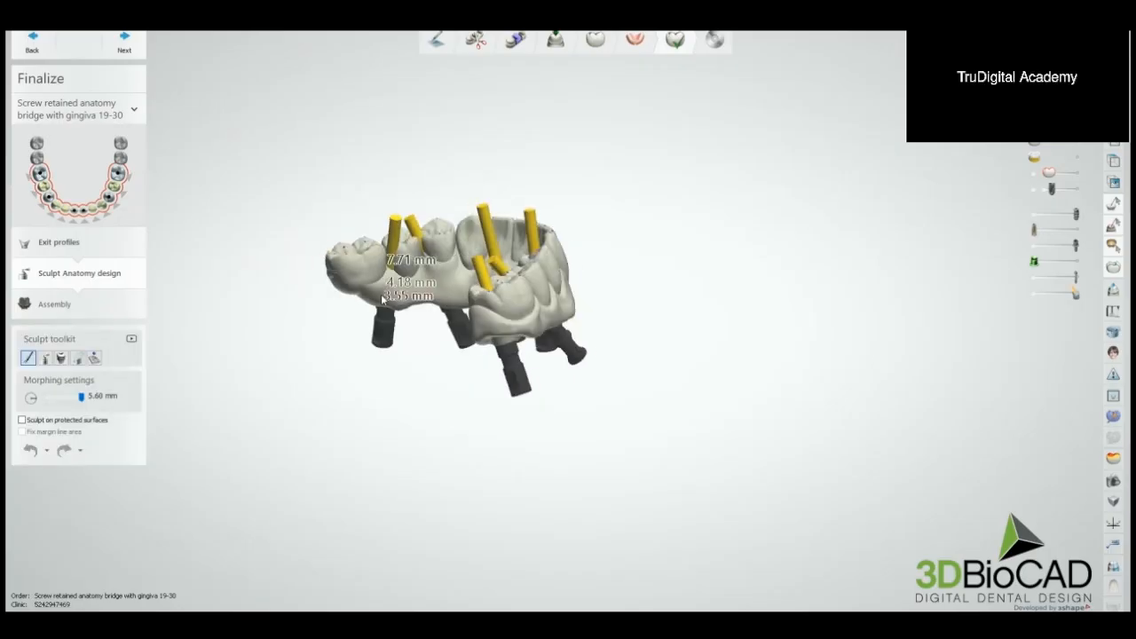
# Step: Smooth the bridge's tongue side around the premolar screw channels of one side with the wax knife
pyautogui.click(46, 357)
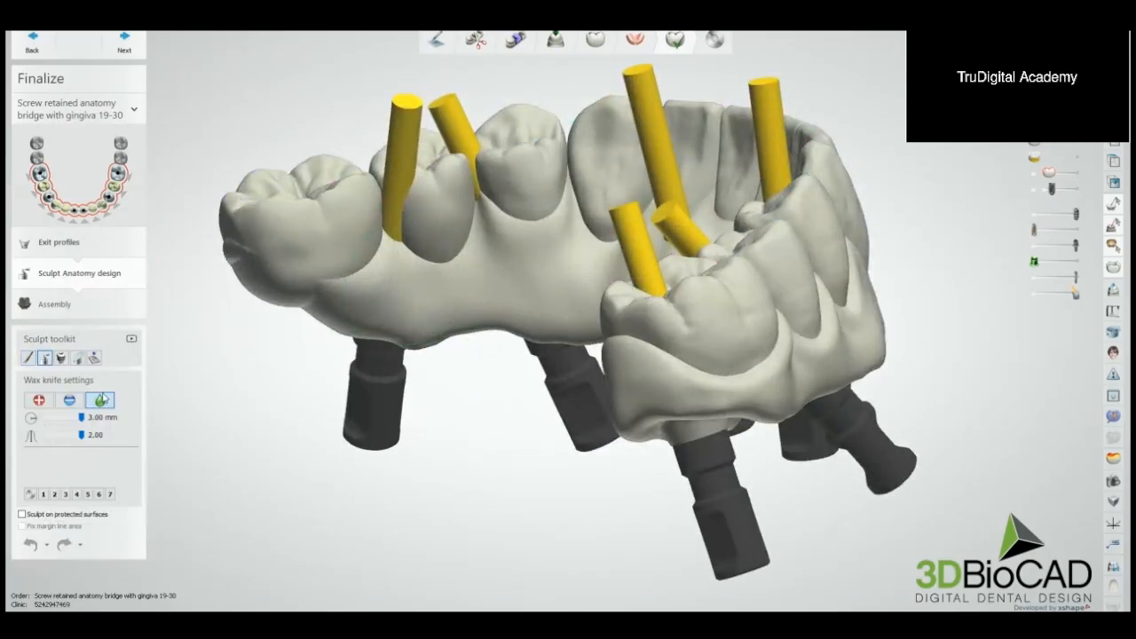
pyautogui.scroll(4, 402, 246)
pyautogui.moveTo(402, 249)
pyautogui.mouseDown()
pyautogui.moveTo(383, 199)
pyautogui.moveTo(570, 182)
pyautogui.moveTo(538, 168)
pyautogui.mouseUp()
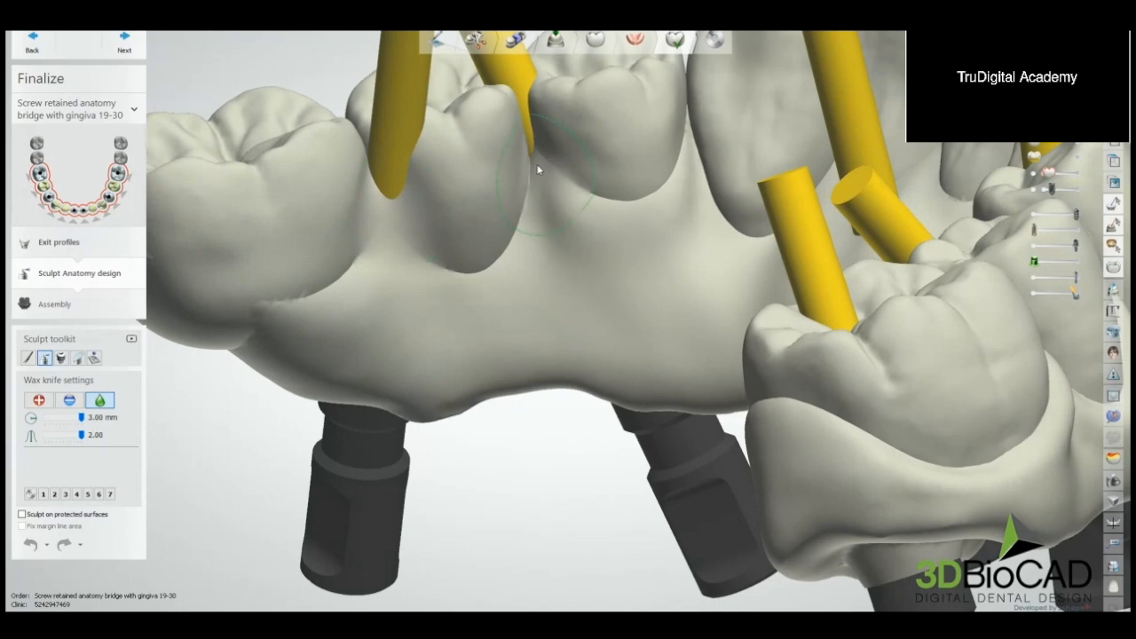
# Step: Smooth the bridge's tongue side around the opposite tilted premolar channel and the front screw channels with the wax knife
pyautogui.scroll(-6, 559, 183)
pyautogui.scroll(4, 573, 229)
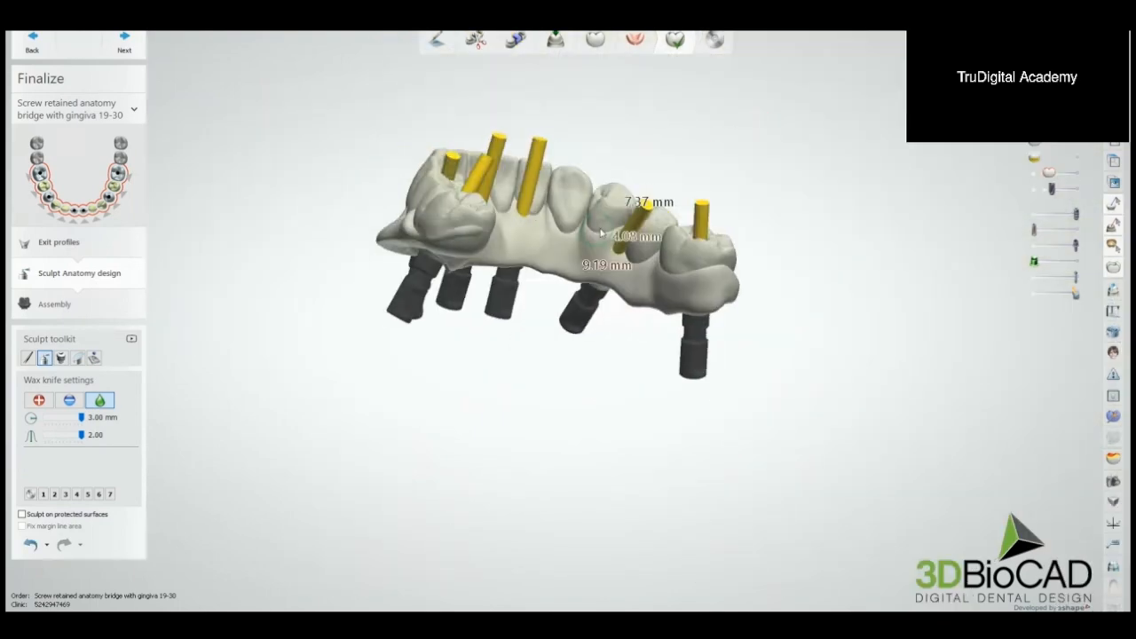
pyautogui.scroll(3, 622, 246)
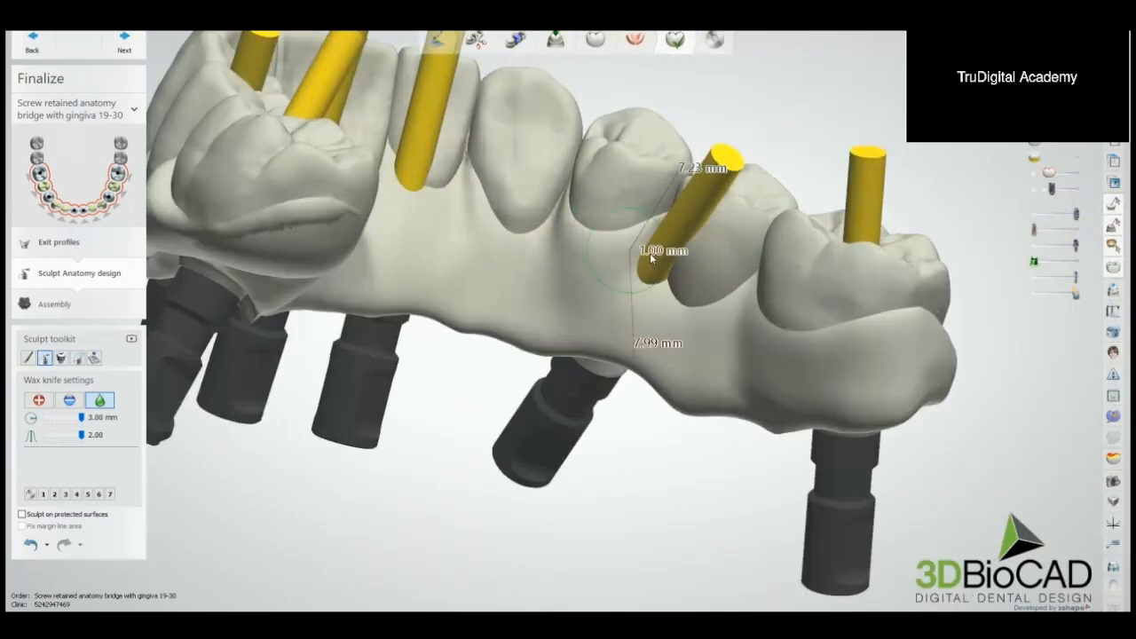
pyautogui.moveTo(650, 257)
pyautogui.mouseDown(button='right')
pyautogui.moveTo(533, 294)
pyautogui.moveTo(489, 204)
pyautogui.mouseUp(button='right')
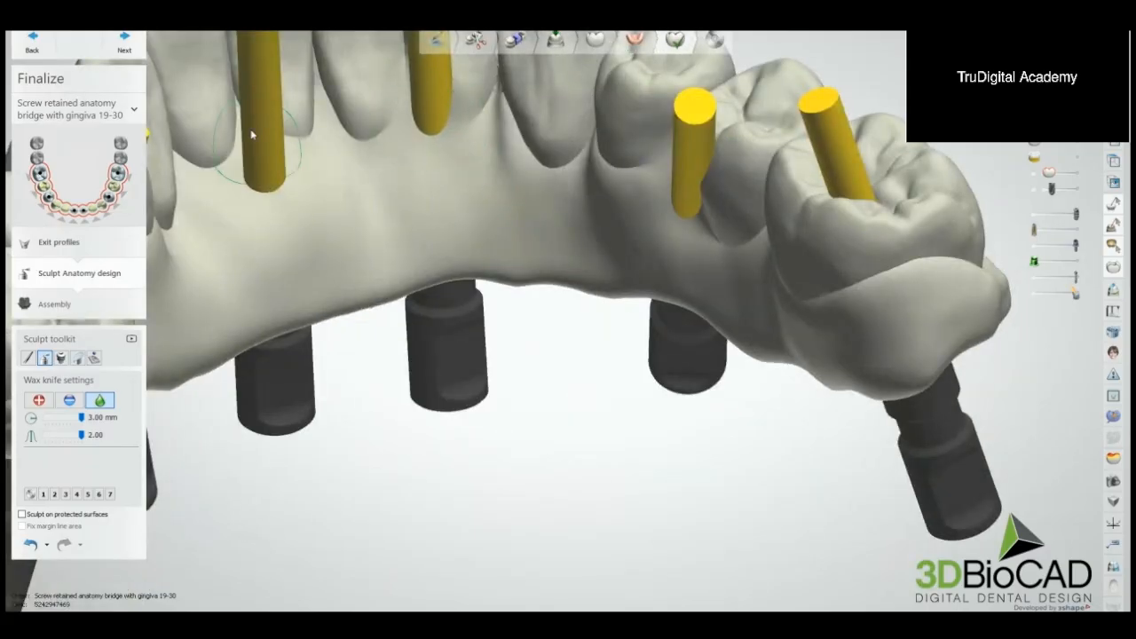
pyautogui.scroll(-10, 312, 198)
pyautogui.moveTo(370, 256); pyautogui.dragTo(497, 282, button='middle')
pyautogui.scroll(10, 460, 283)
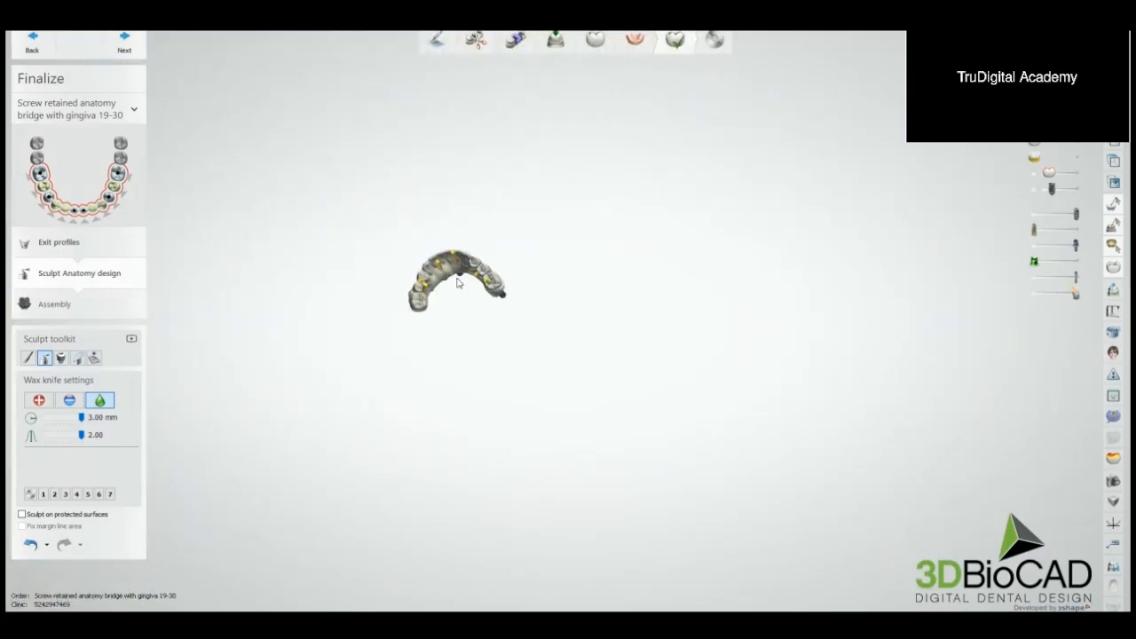
# Step: Finish sculpting the bridge anatomy and advance to the assembly without enforcing the minimum material thickness
pyautogui.moveTo(472, 282); pyautogui.dragTo(494, 279, button='right')
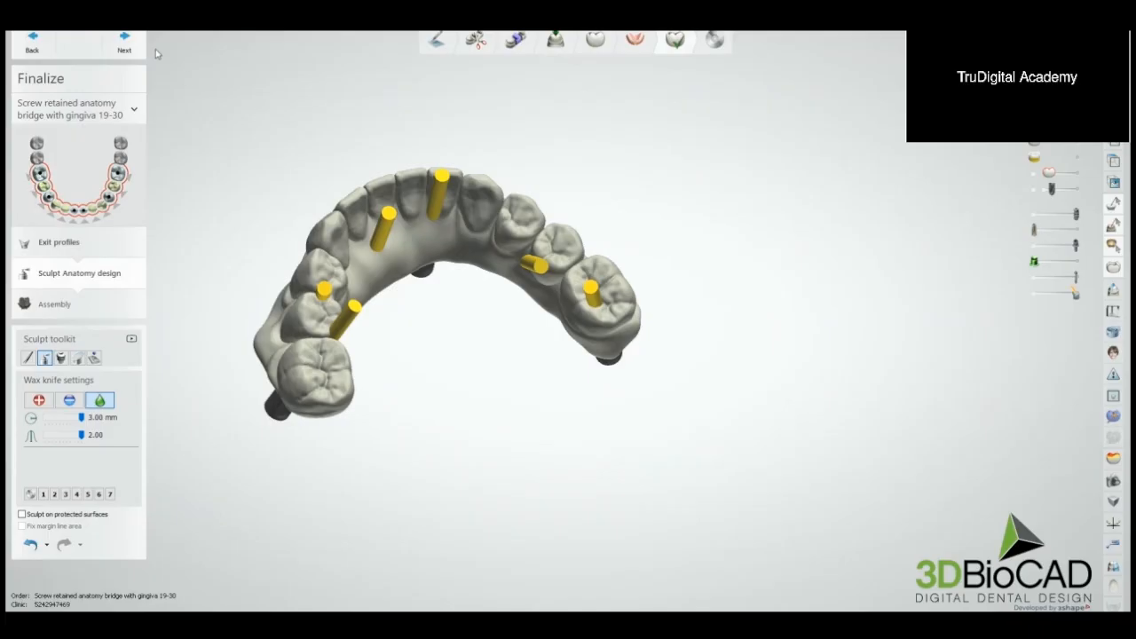
pyautogui.click(128, 44)
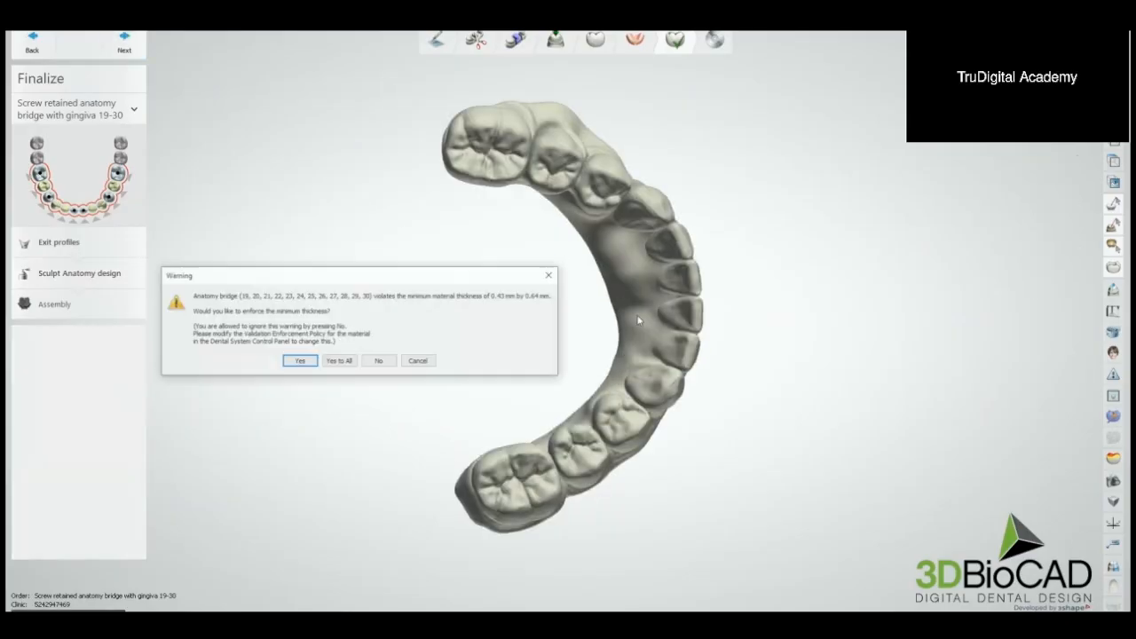
pyautogui.click(378, 361)
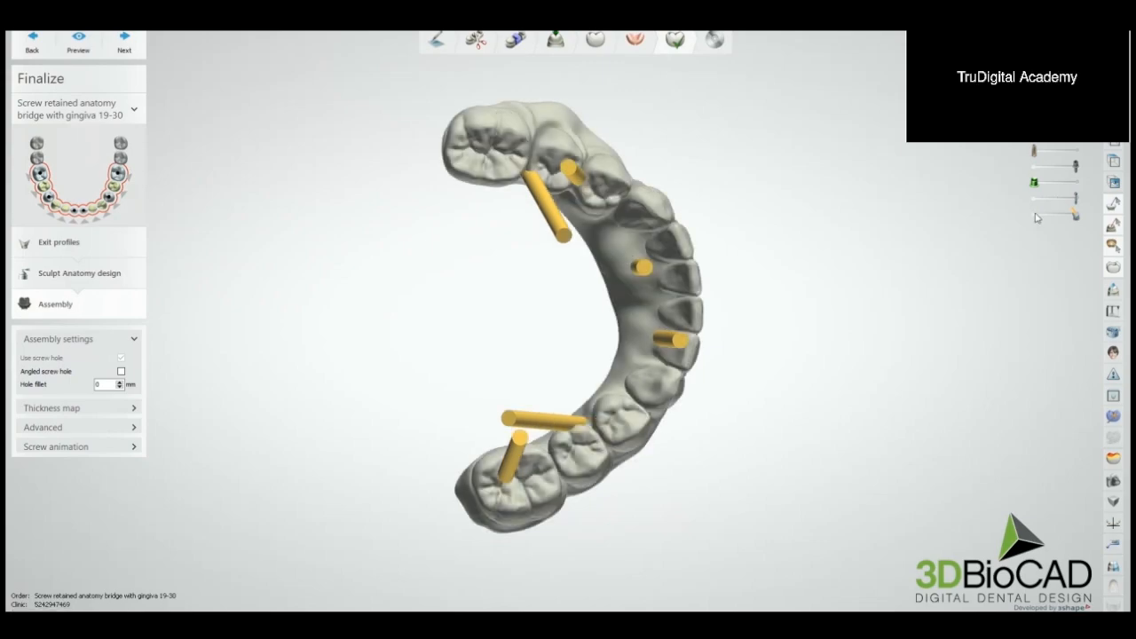
# Step: Hide the screw access channels to inspect the bridge's screw holes and advance from the assembly to saving the design
pyautogui.moveTo(919, 278); pyautogui.dragTo(787, 350, button='right')
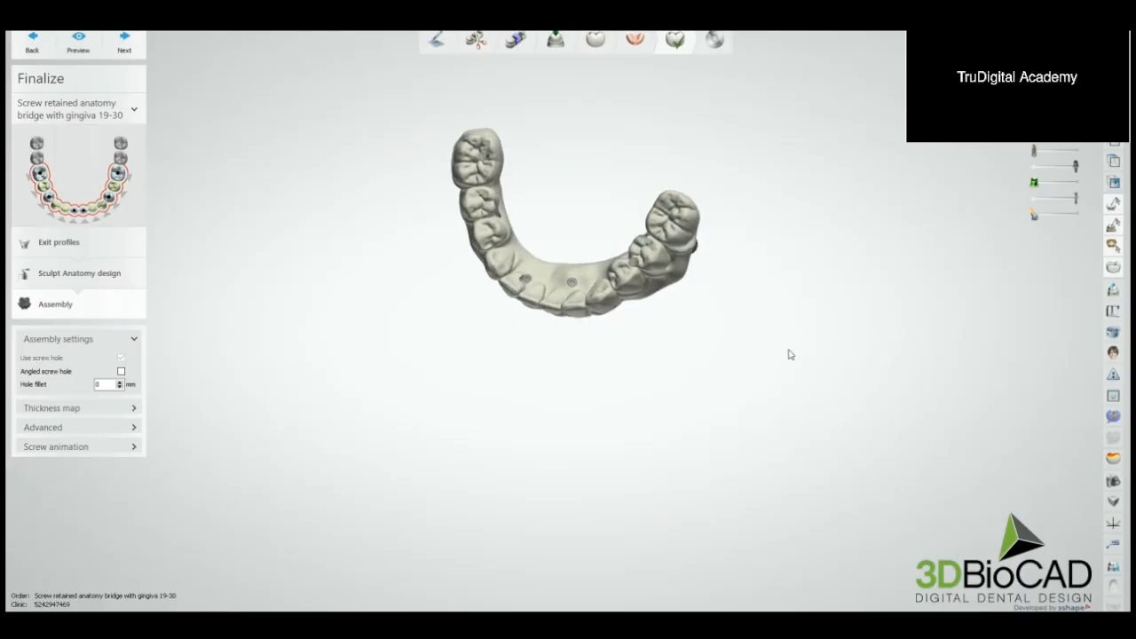
pyautogui.scroll(4, 667, 260)
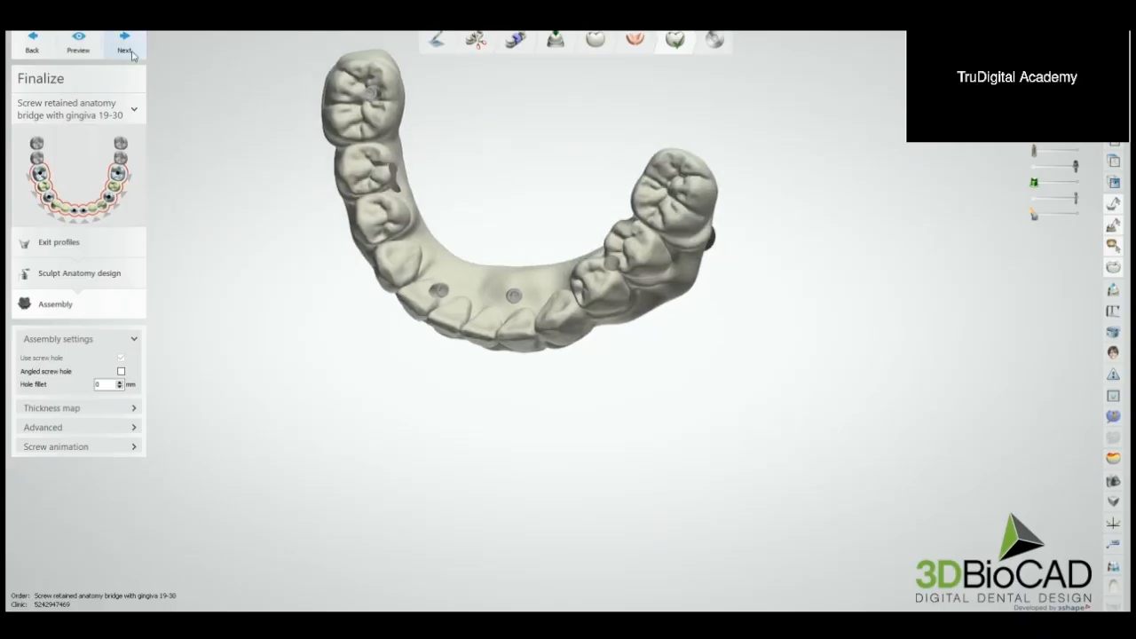
pyautogui.click(130, 49)
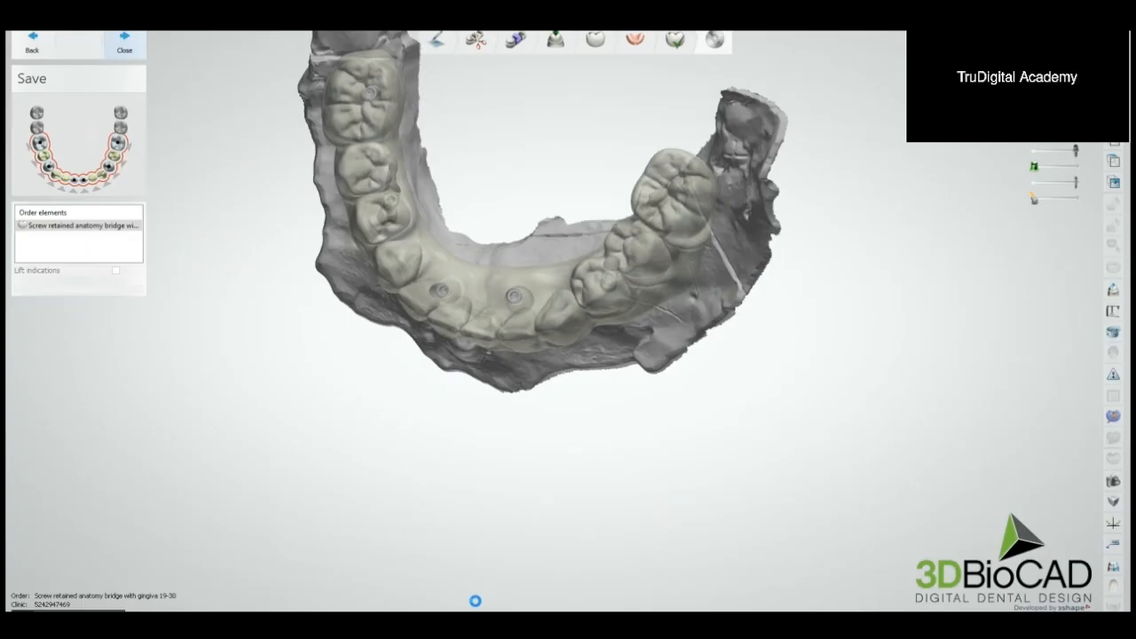
# Step: Switch to the case presentation, postponing the PMCF survey, and show the Pre-op Scan slide
pyautogui.click(448, 568)
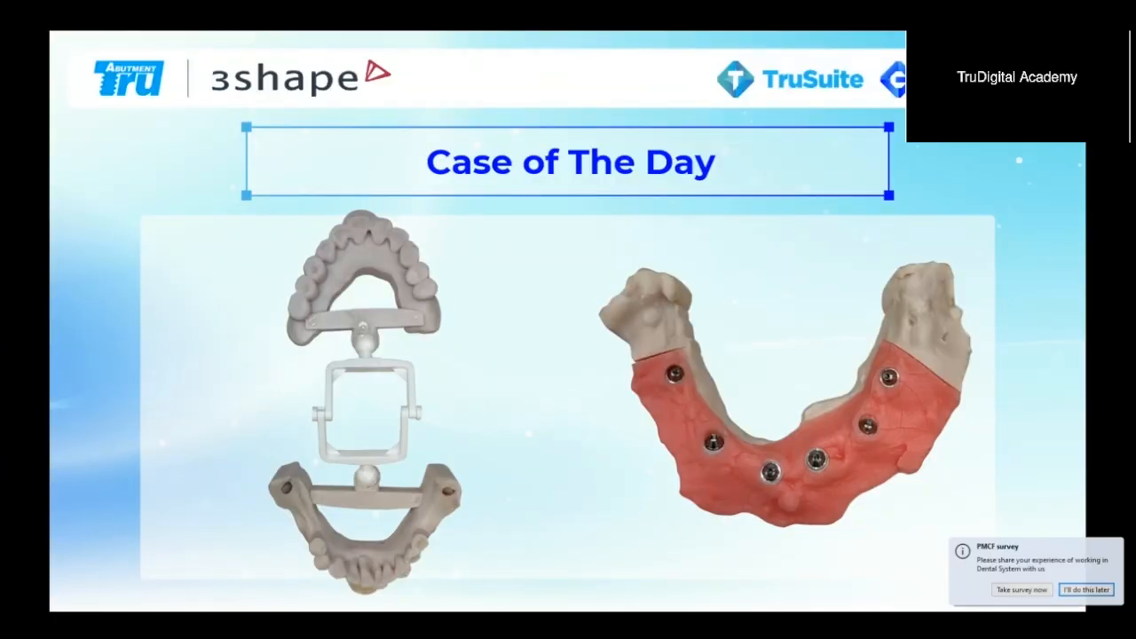
pyautogui.click(1095, 590)
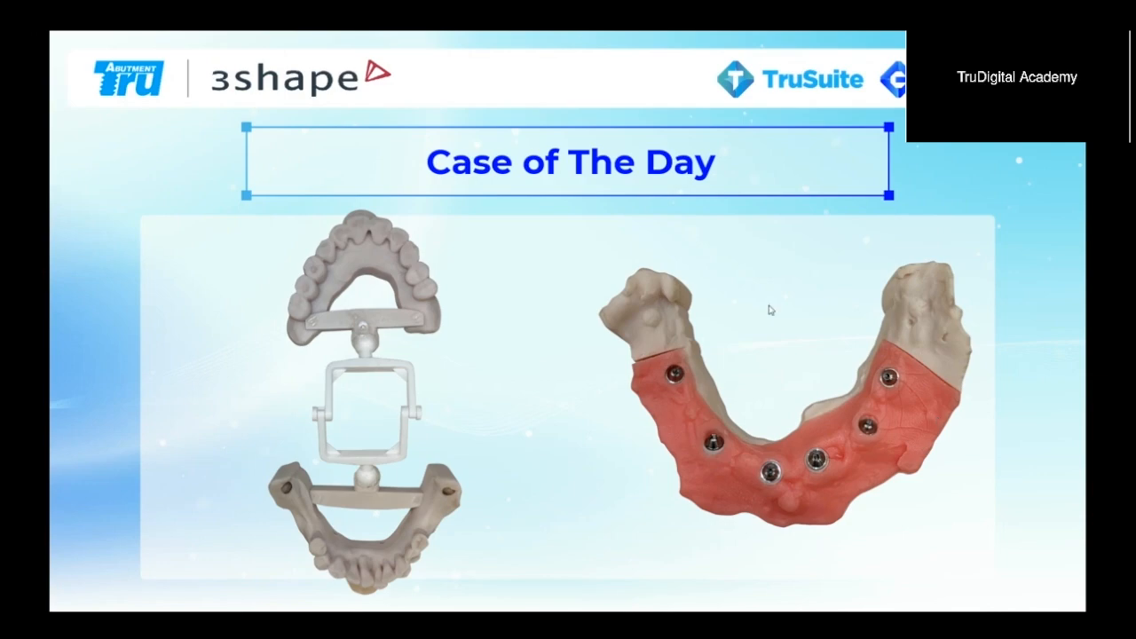
pyautogui.click(720, 307)
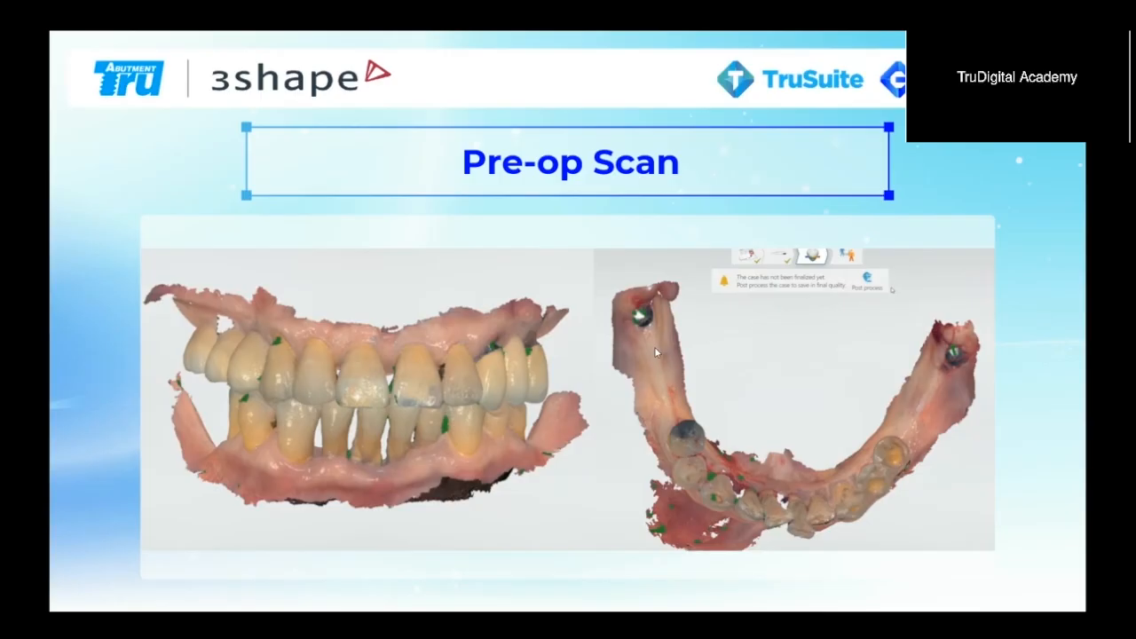